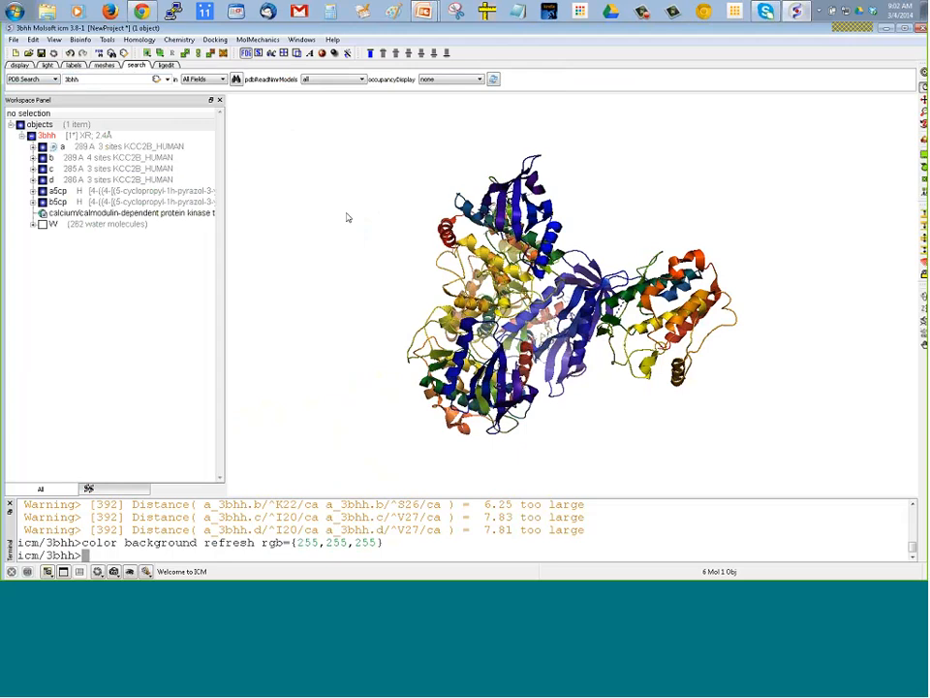
Hide chains b and d of 3bhh, keeping protein chains a and c displayed
{"action": "left_click_drag", "start_coordinate": [347, 214], "coordinate": [329, 194]}
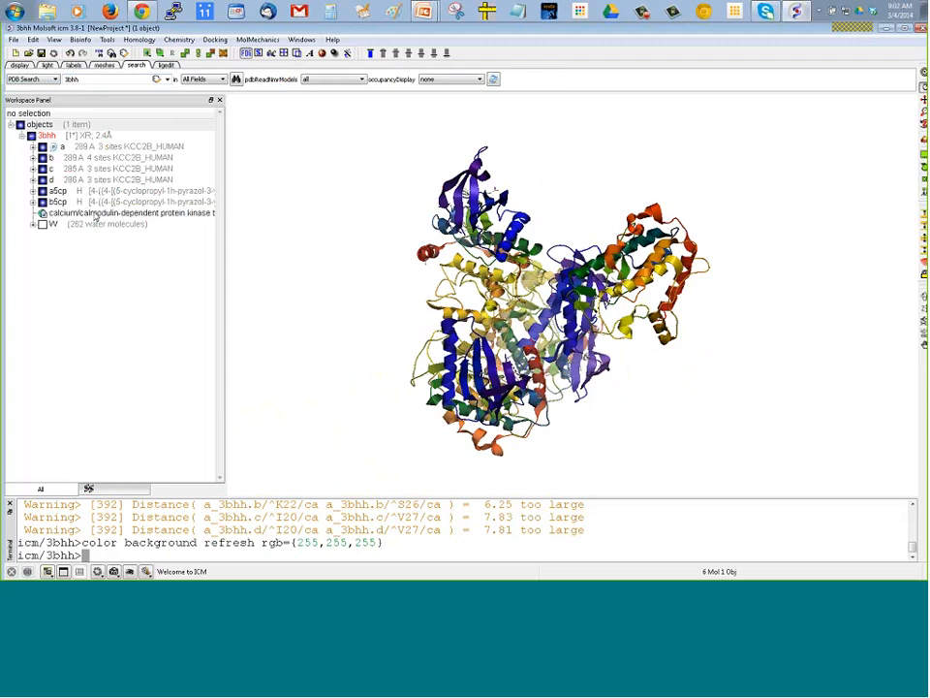
{"action": "left_click", "coordinate": [43, 157]}
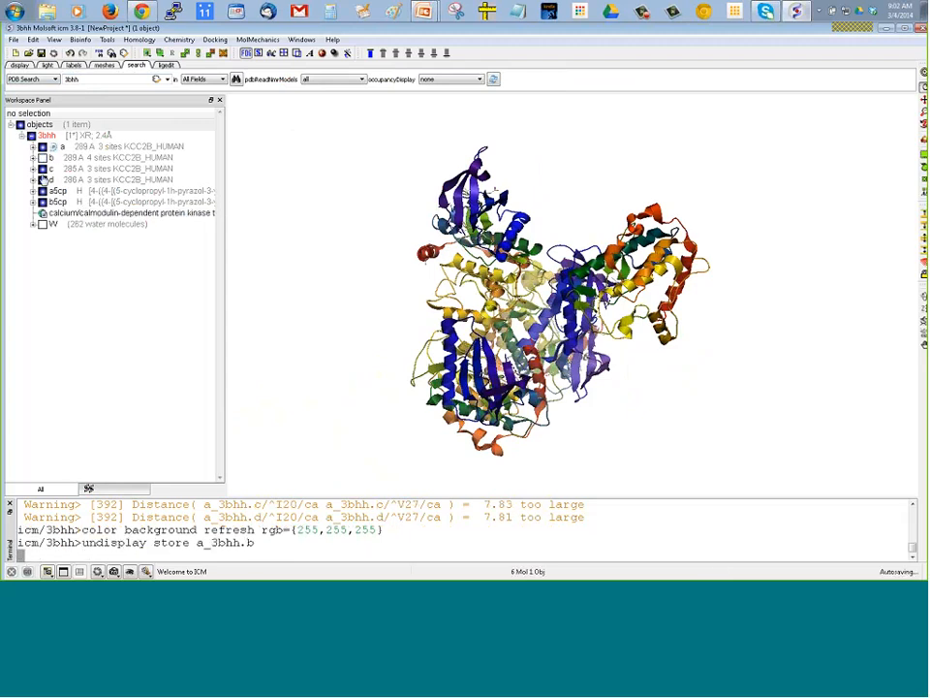
{"action": "left_click", "coordinate": [43, 169]}
{"action": "left_click", "coordinate": [42, 179]}
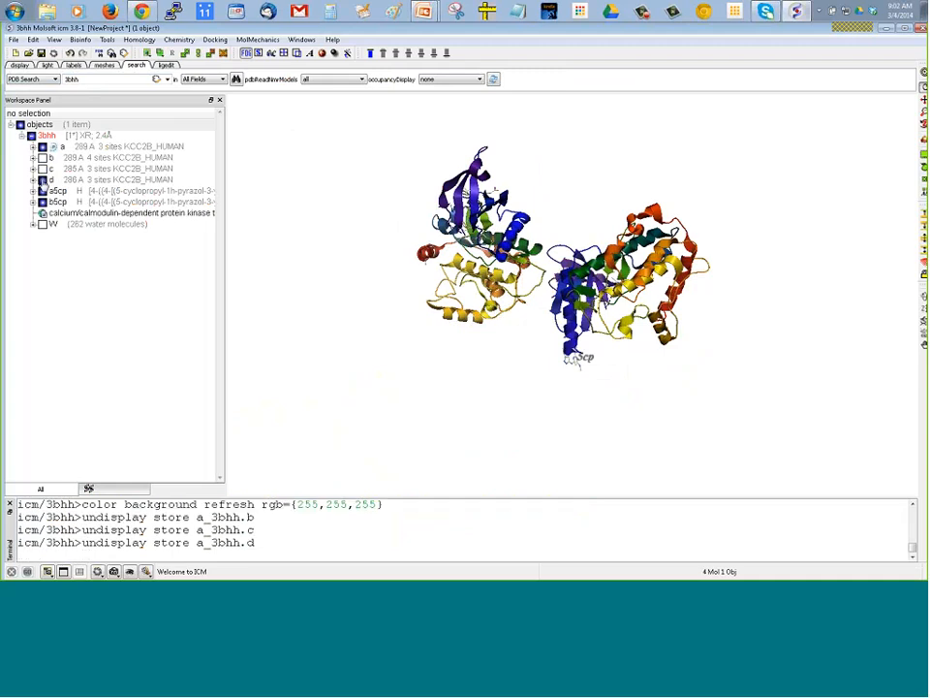
{"action": "left_click_drag", "start_coordinate": [334, 245], "coordinate": [436, 242]}
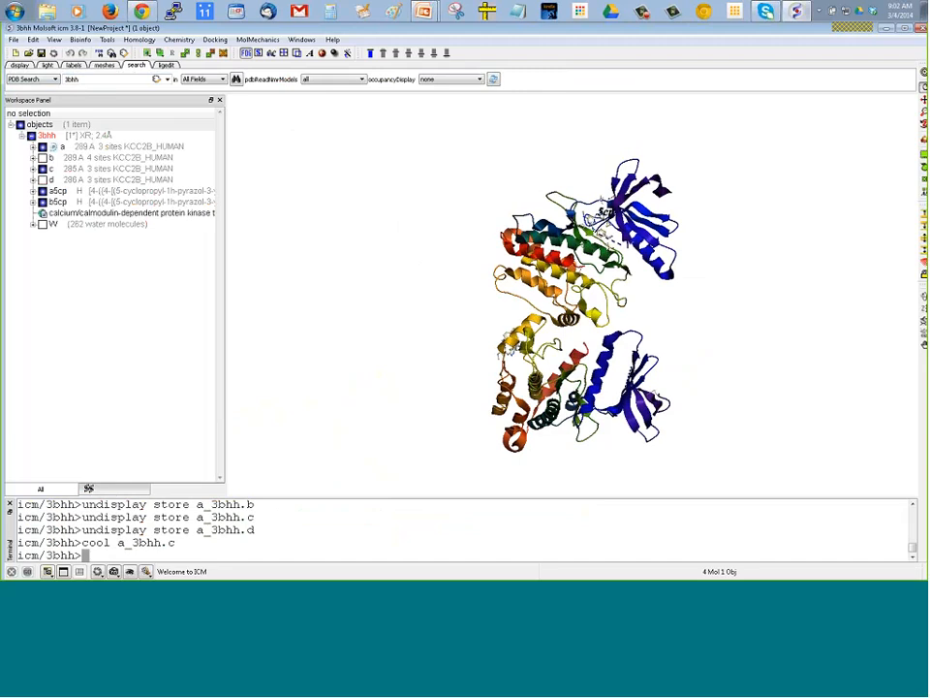
Color the ribbons of the displayed chains by molecule
{"action": "left_click", "coordinate": [19, 65]}
{"action": "left_click", "coordinate": [145, 79]}
{"action": "mouse_move", "coordinate": [184, 119]}
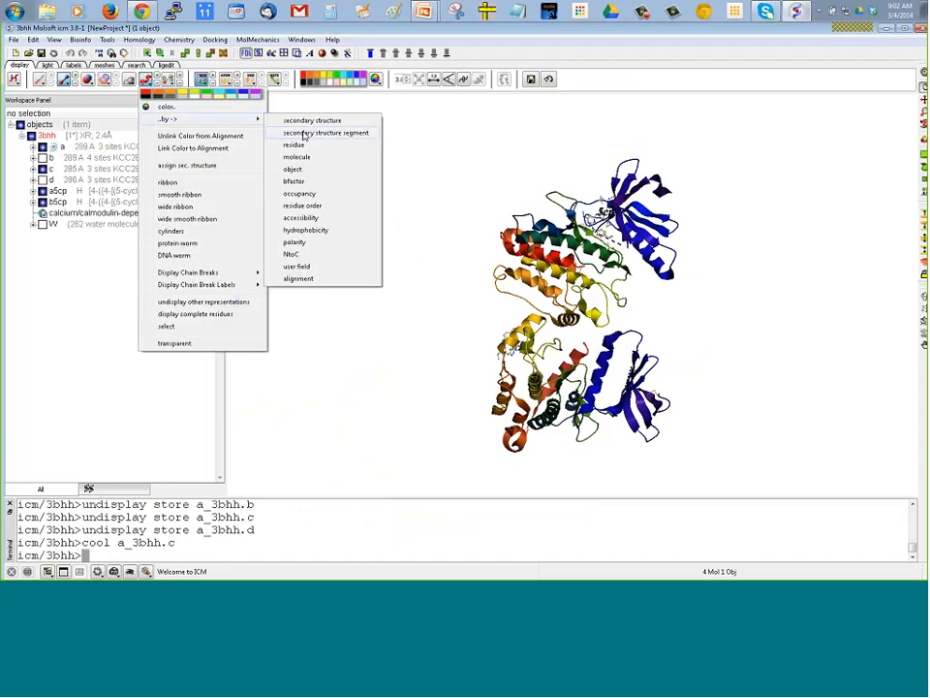
{"action": "left_click", "coordinate": [297, 158]}
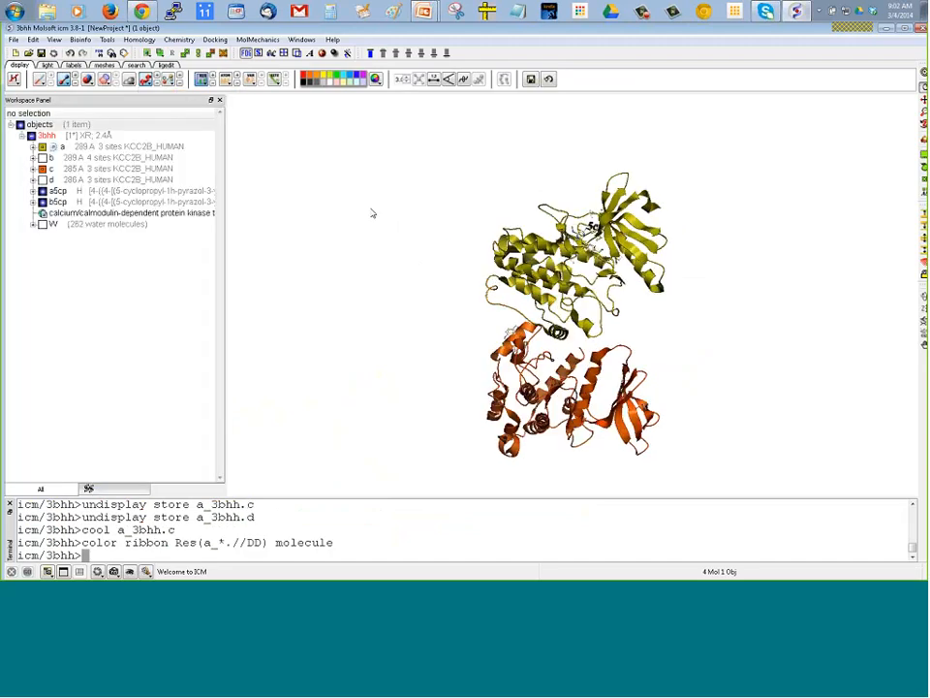
Hide the b5cp ligand of 3bhh, keeping the a5cp ligand displayed
{"action": "left_click_drag", "start_coordinate": [372, 213], "coordinate": [459, 241]}
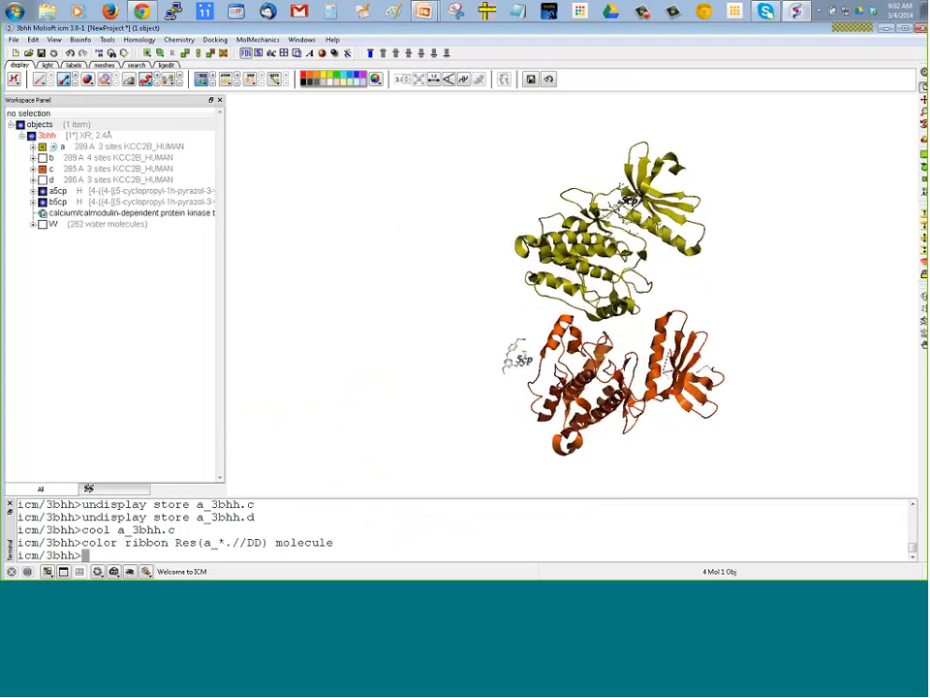
{"action": "left_click", "coordinate": [41, 201]}
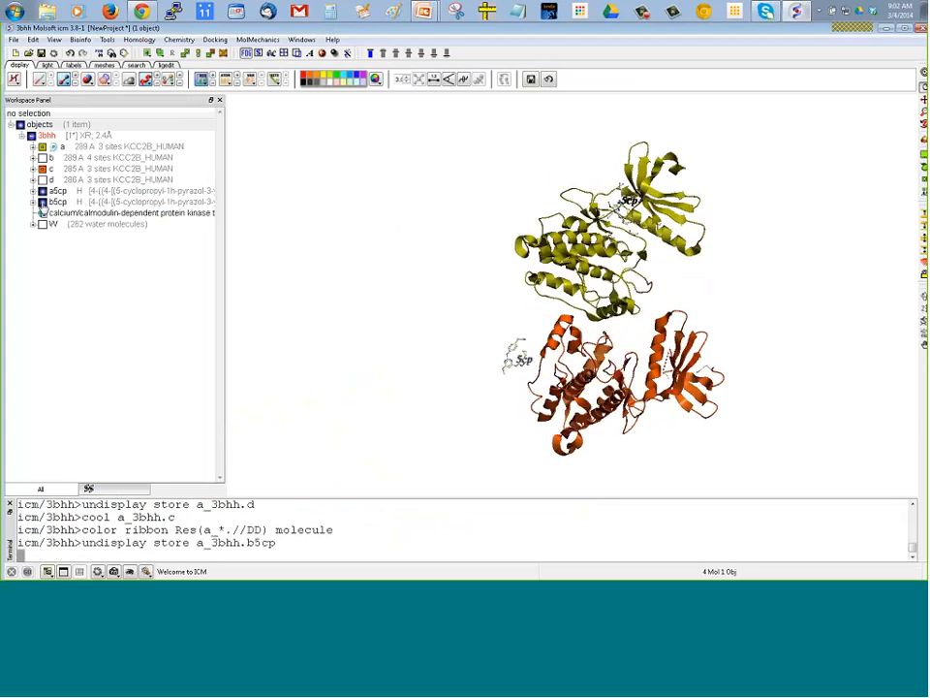
{"action": "left_click", "coordinate": [58, 190]}
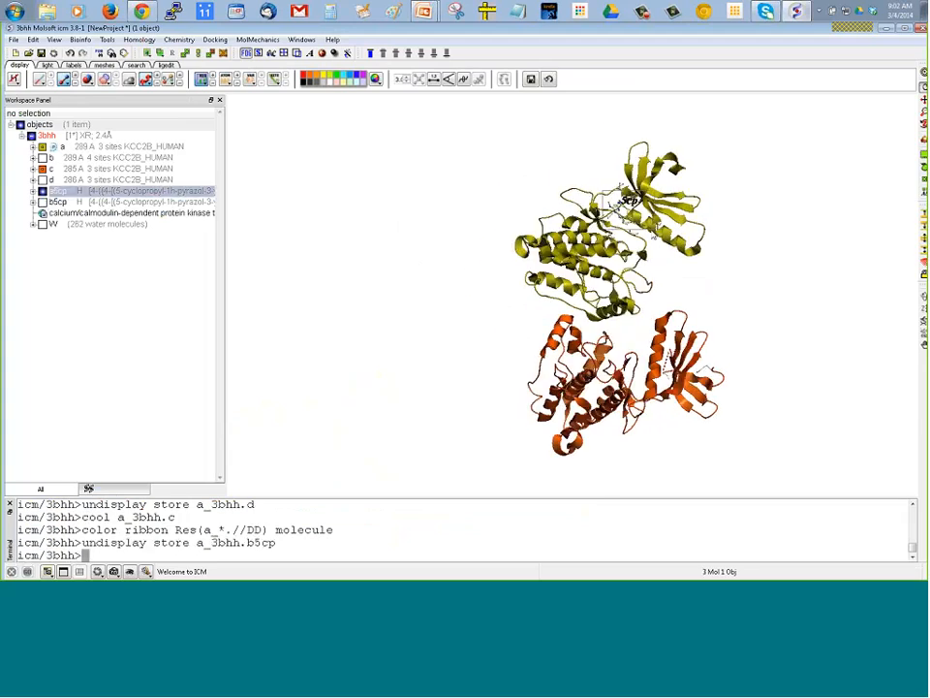
{"action": "left_click", "coordinate": [517, 190]}
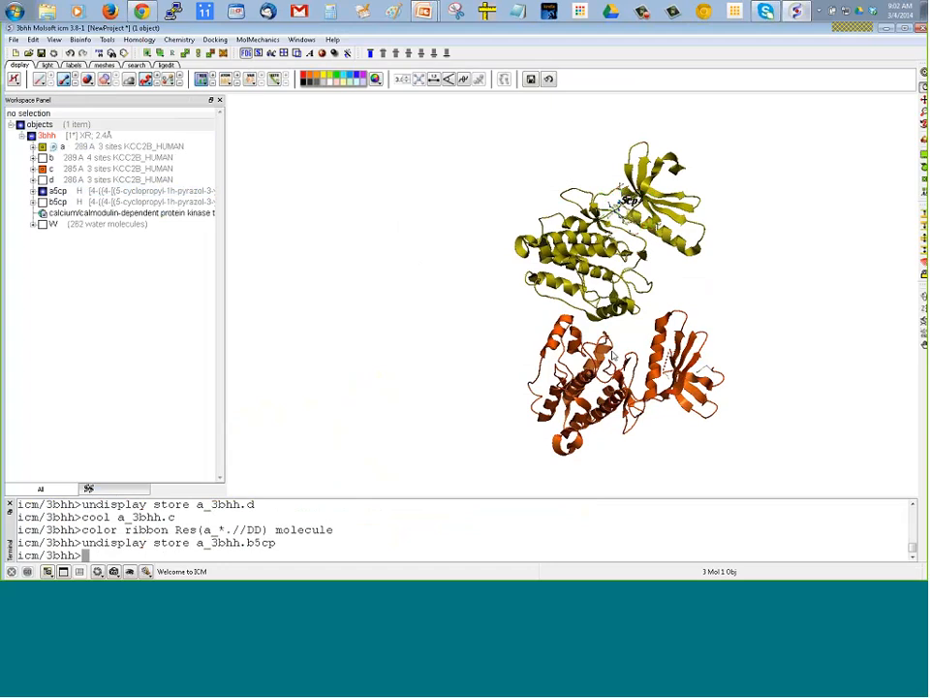
Move chain c out of 3bhh into a separate object
{"action": "left_click_drag", "start_coordinate": [613, 357], "coordinate": [543, 337]}
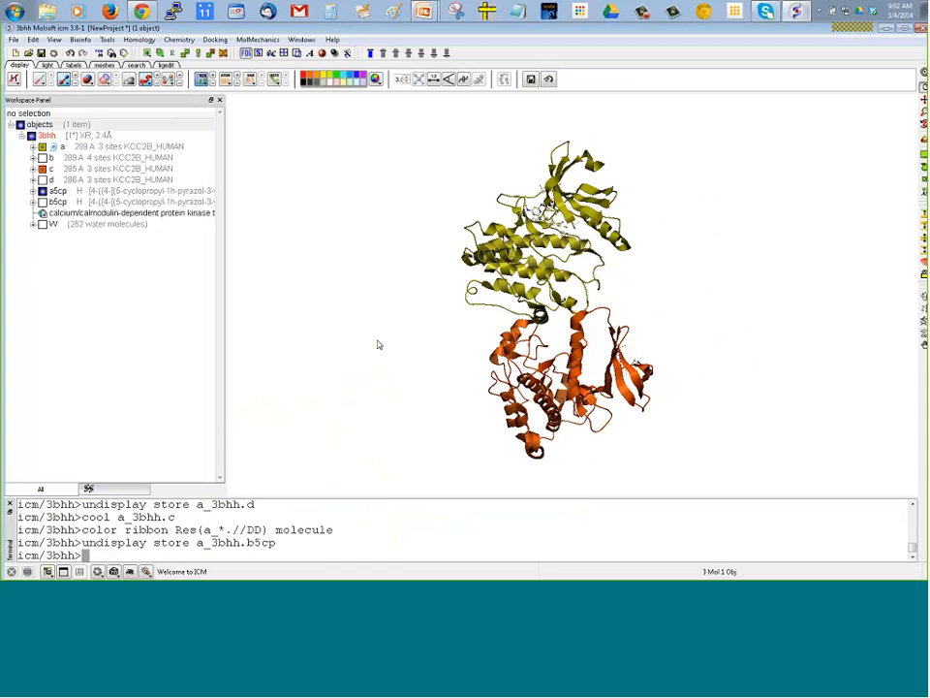
{"action": "middle_click_drag", "start_coordinate": [563, 389], "coordinate": [561, 370]}
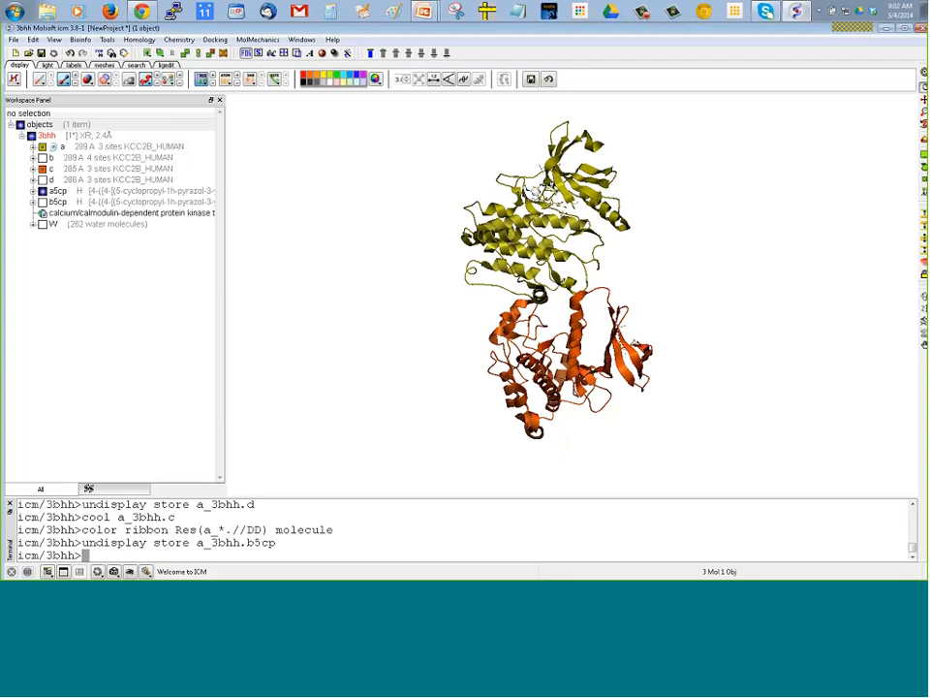
{"action": "right_click", "coordinate": [75, 172]}
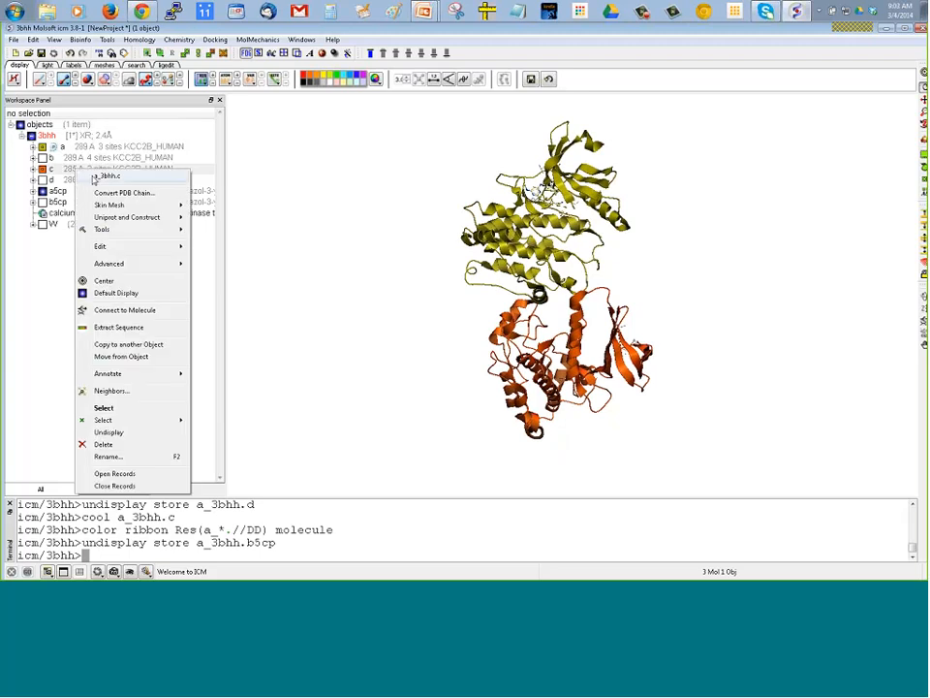
{"action": "left_click", "coordinate": [124, 357]}
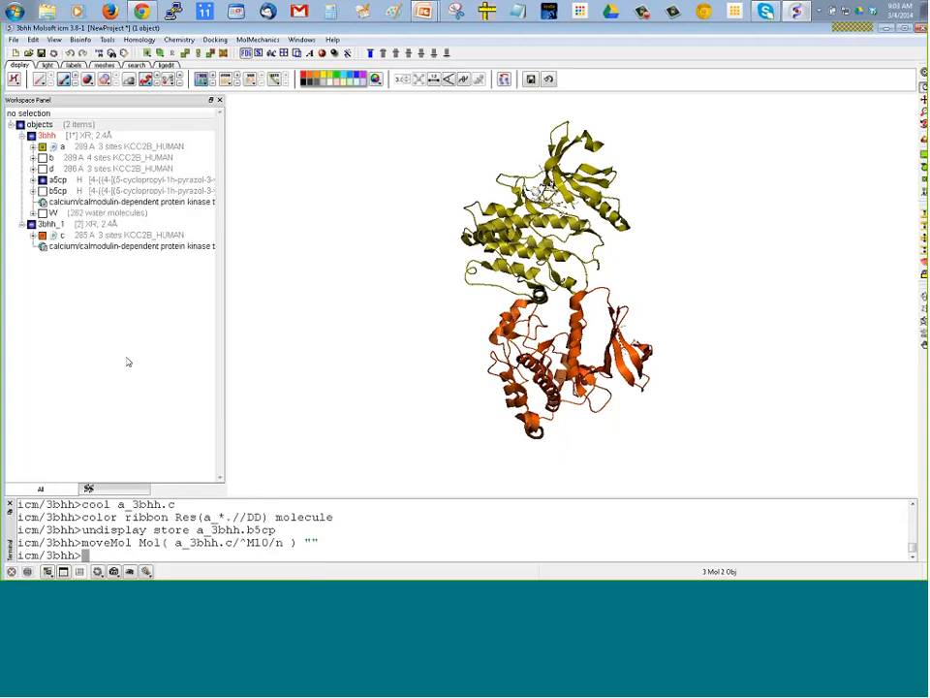
Select chain c of 3bhh_1 together with chain a of 3bhh and superimpose them, keeping 3bhh as the static object
{"action": "left_click_drag", "start_coordinate": [400, 270], "coordinate": [378, 261]}
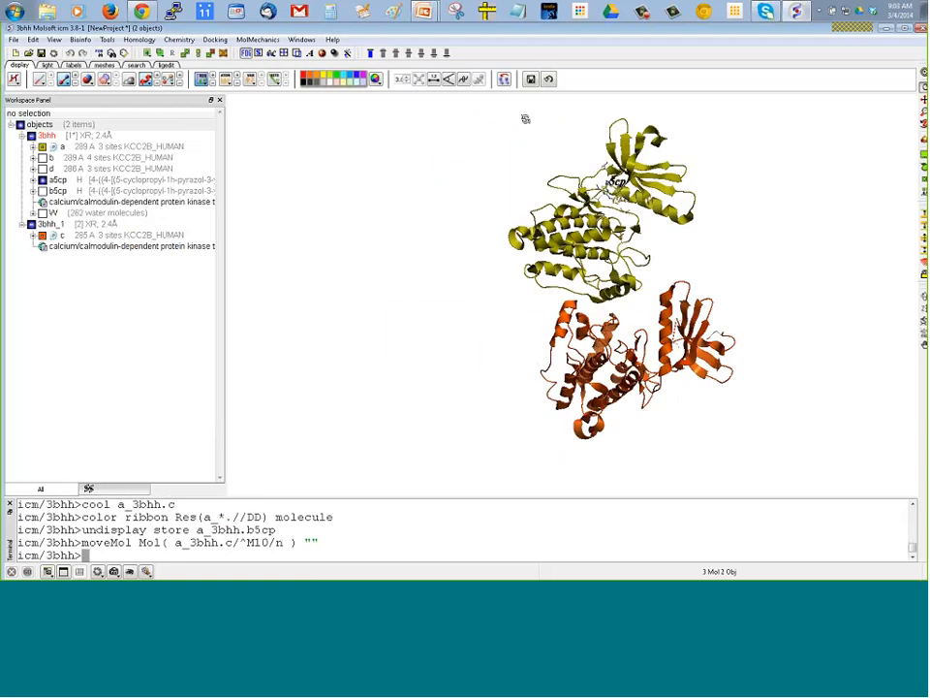
{"action": "left_click_drag", "start_coordinate": [528, 118], "coordinate": [461, 188]}
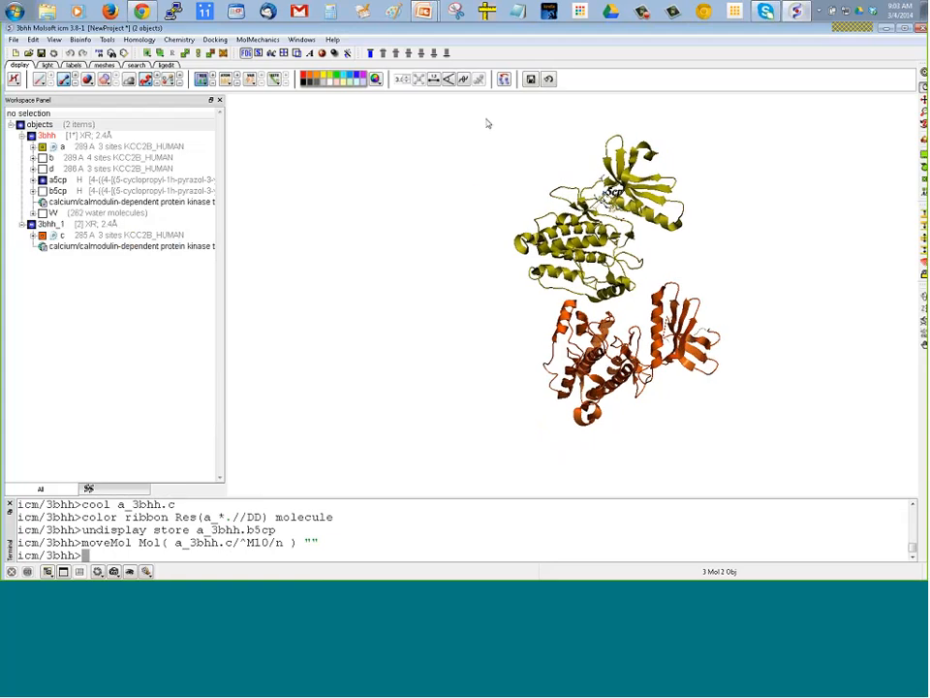
{"action": "left_click_drag", "start_coordinate": [482, 118], "coordinate": [805, 464]}
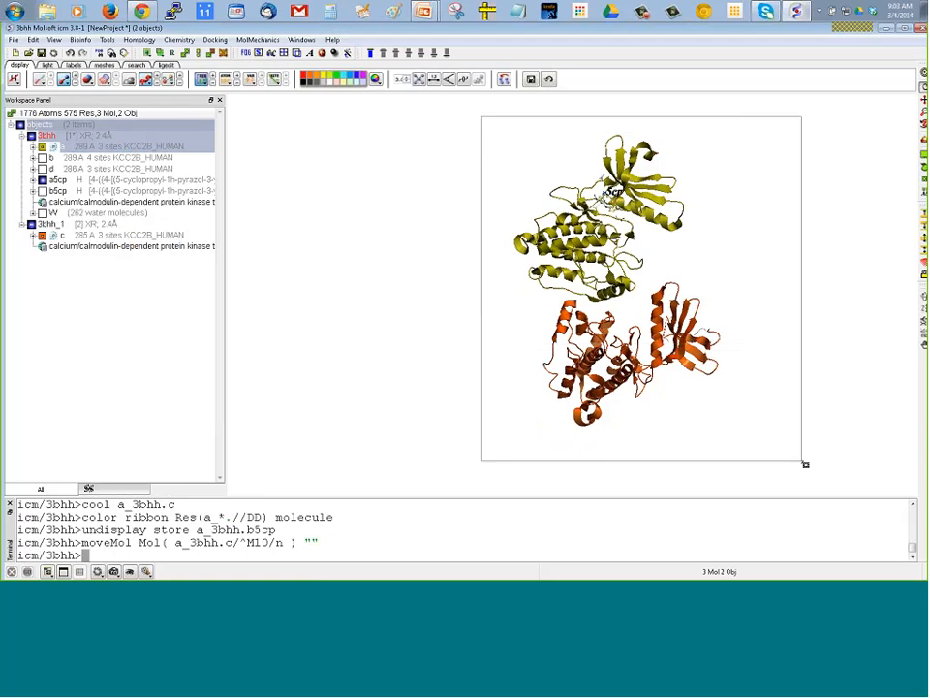
{"action": "left_click", "coordinate": [100, 232]}
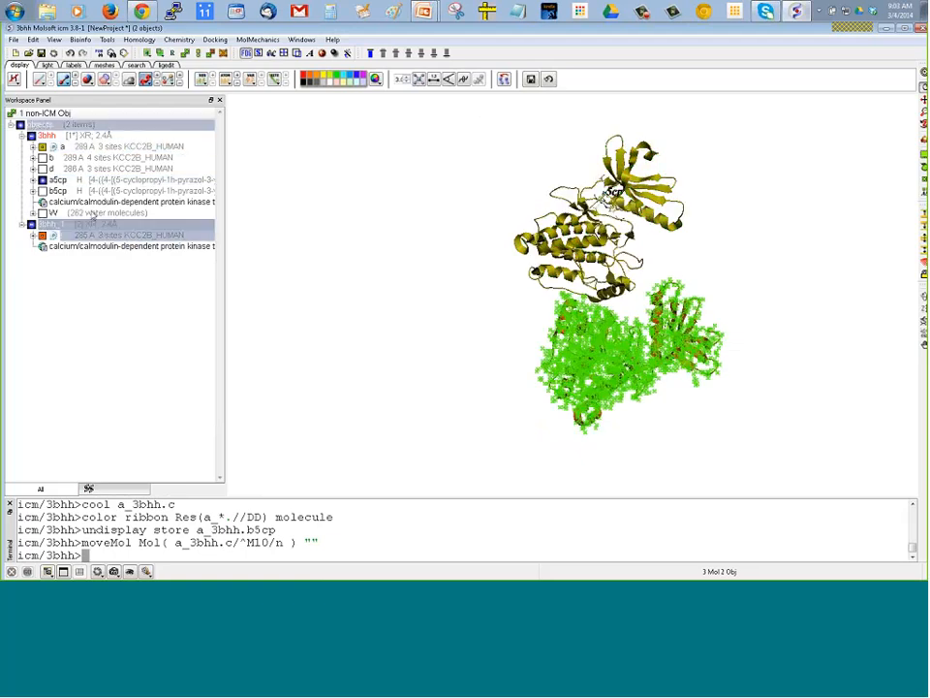
{"action": "left_click", "coordinate": [85, 146], "text": "ctrl"}
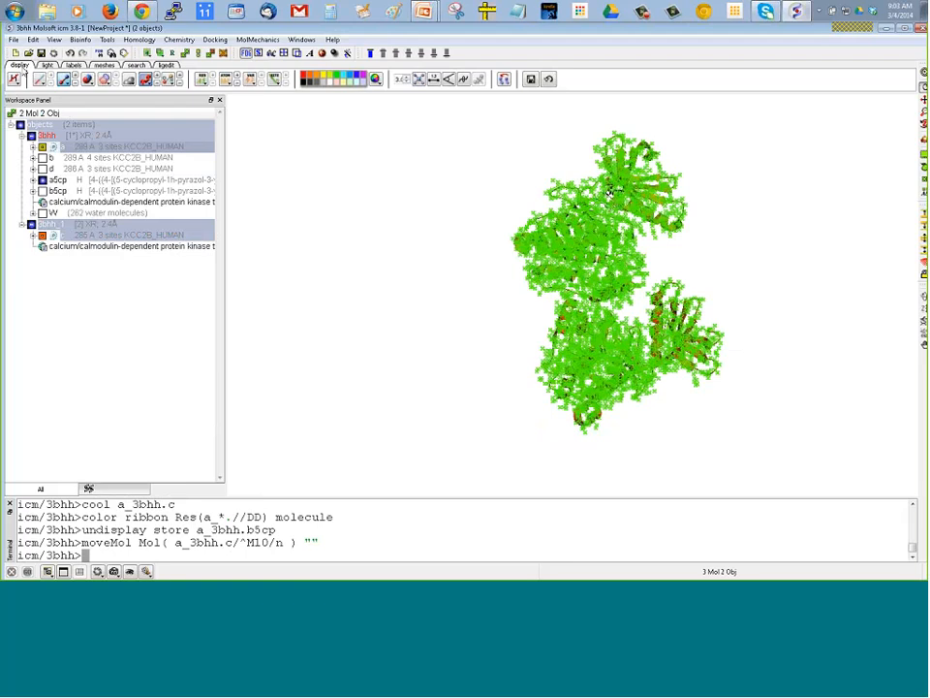
{"action": "left_click", "coordinate": [504, 80]}
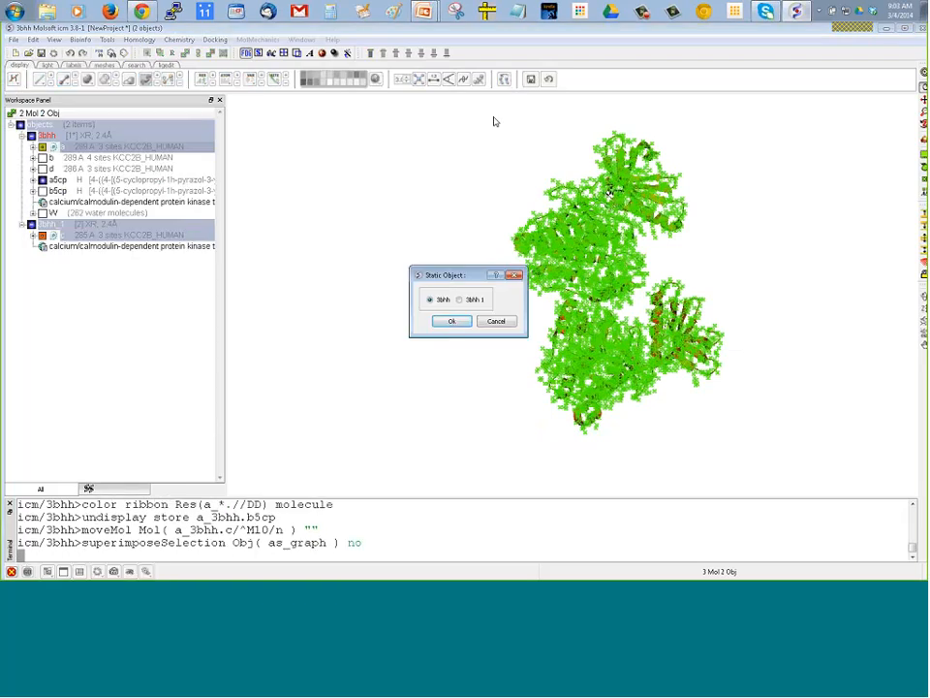
{"action": "left_click", "coordinate": [454, 322]}
Select the lower lobe of both overlaid chains and superimpose on that selection with 3bhh as the static object
{"action": "right_click_drag", "start_coordinate": [367, 190], "coordinate": [393, 224]}
{"action": "left_click_drag", "start_coordinate": [393, 224], "coordinate": [420, 245]}
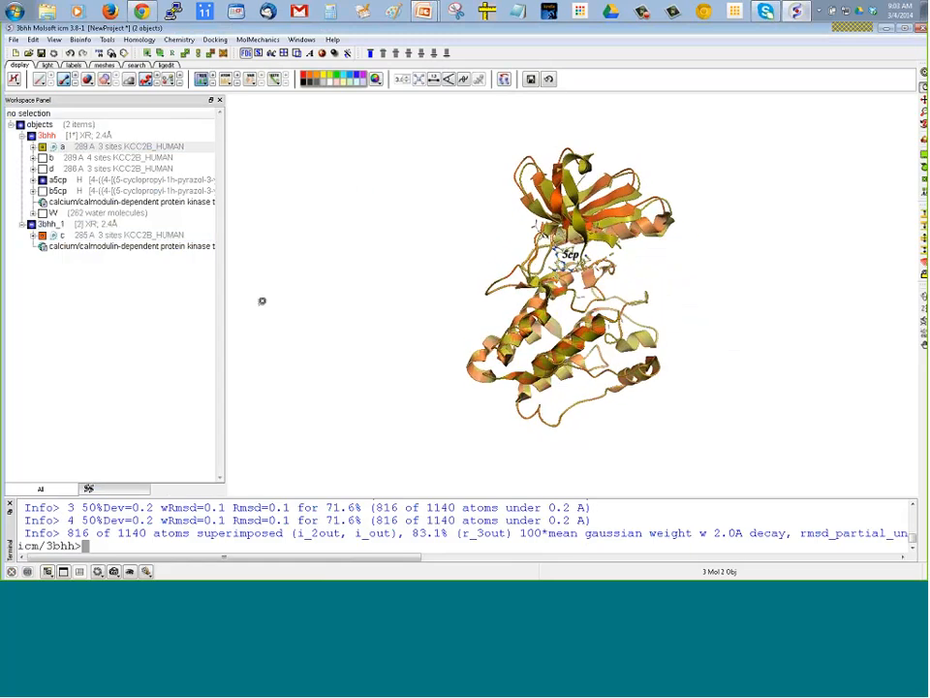
{"action": "left_click_drag", "start_coordinate": [261, 301], "coordinate": [769, 478]}
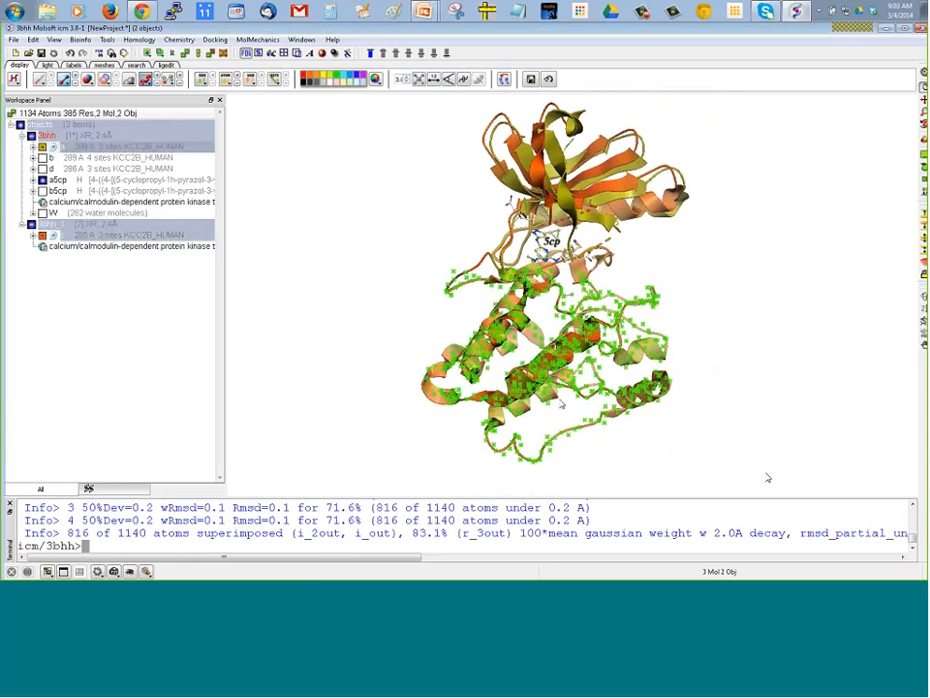
{"action": "left_click", "coordinate": [504, 79]}
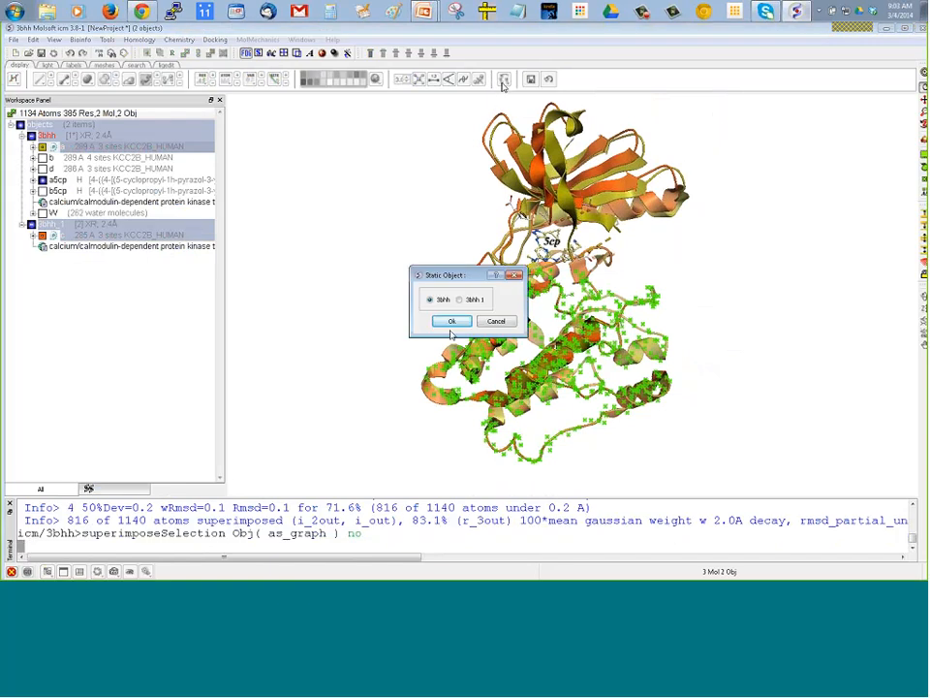
{"action": "left_click", "coordinate": [452, 320]}
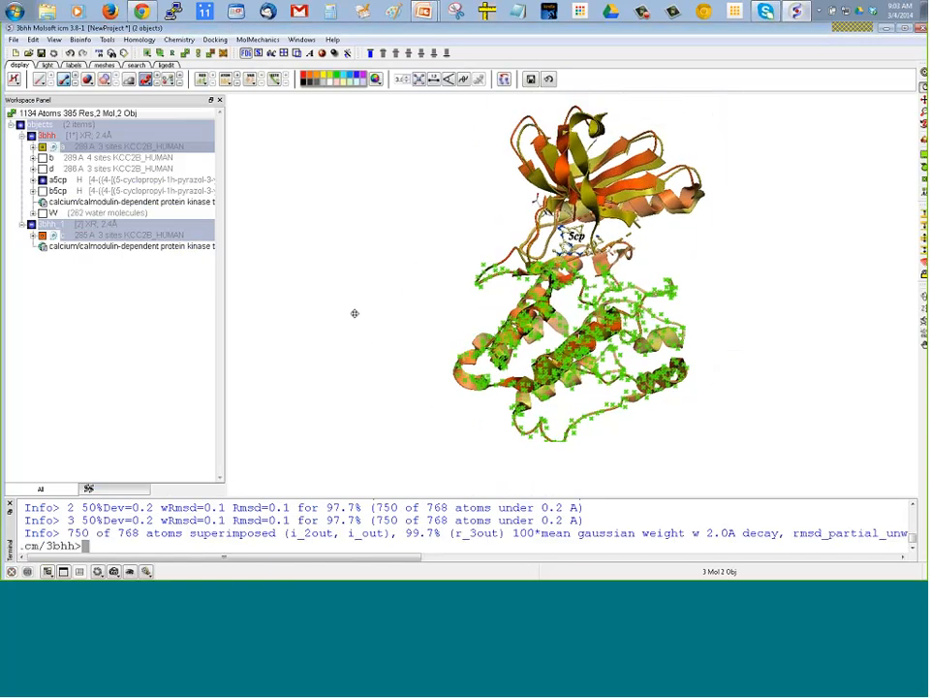
Select the upper beta-sheet lobe of both chains, superimpose on it with 3bhh static, and clear the selection
{"action": "left_click_drag", "start_coordinate": [744, 288], "coordinate": [756, 288]}
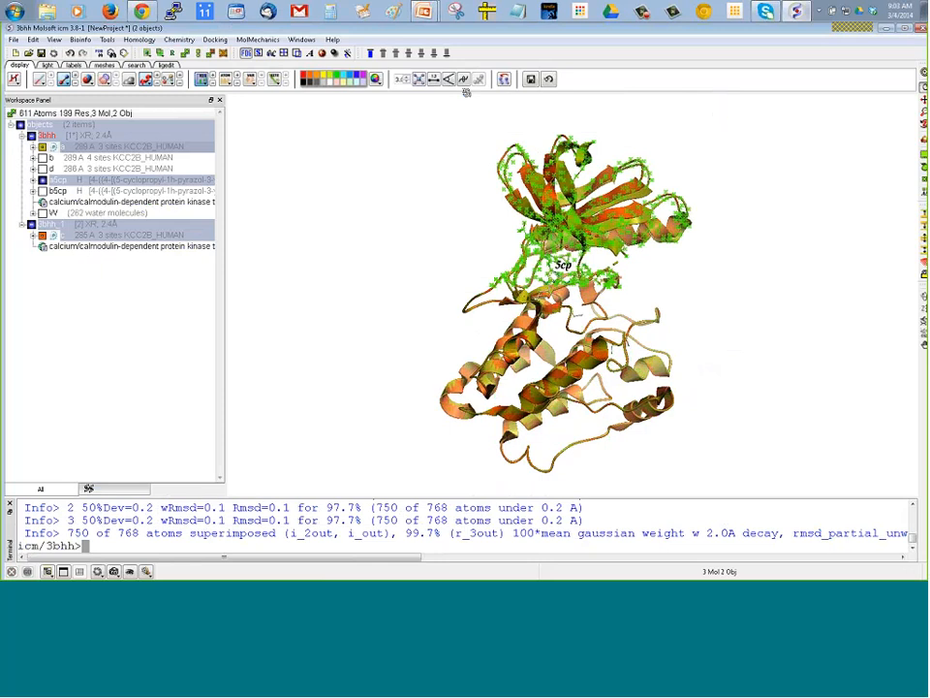
{"action": "left_click", "coordinate": [504, 79]}
{"action": "left_click", "coordinate": [454, 322]}
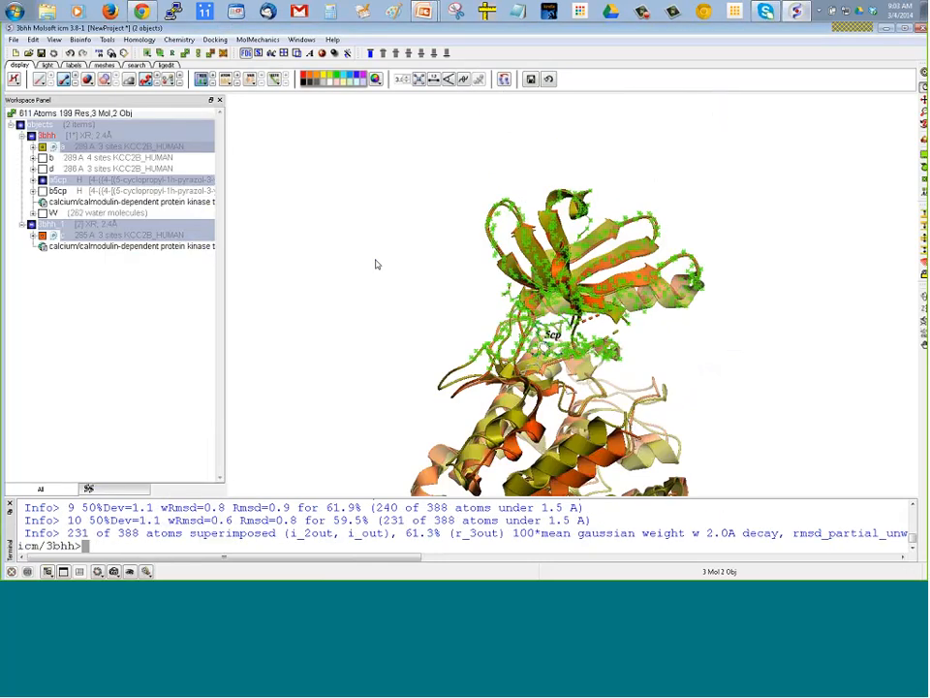
{"action": "left_click", "coordinate": [379, 265]}
Superimpose both chains on their lower lobes again with 3bhh static, clear the selection, and inspect the overlay
{"action": "middle_click_drag", "start_coordinate": [419, 300], "coordinate": [407, 203]}
{"action": "left_click_drag", "start_coordinate": [403, 266], "coordinate": [736, 483]}
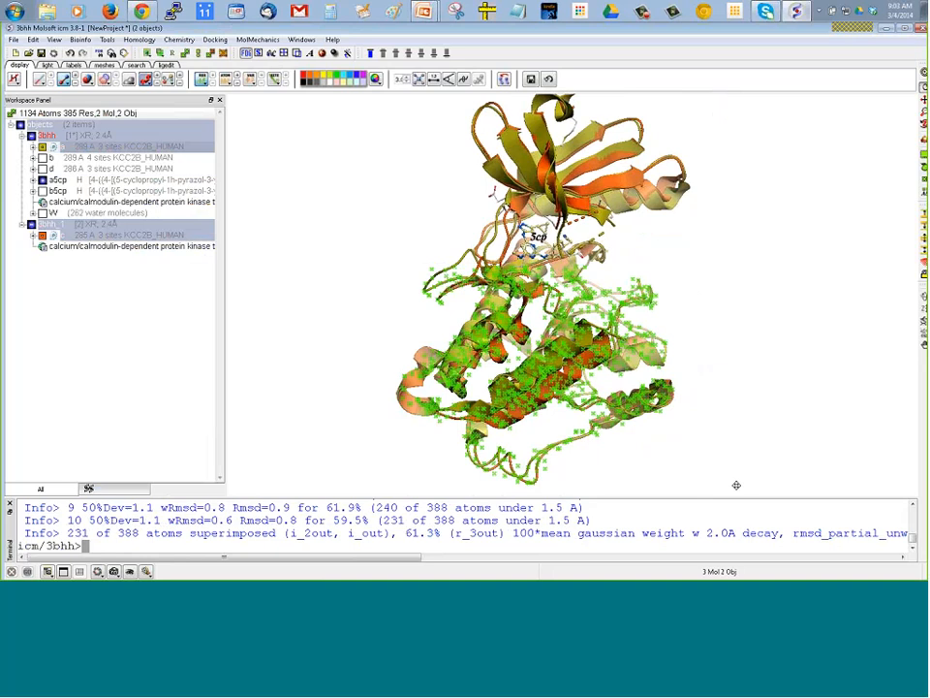
{"action": "left_click", "coordinate": [504, 79]}
{"action": "left_click", "coordinate": [453, 321]}
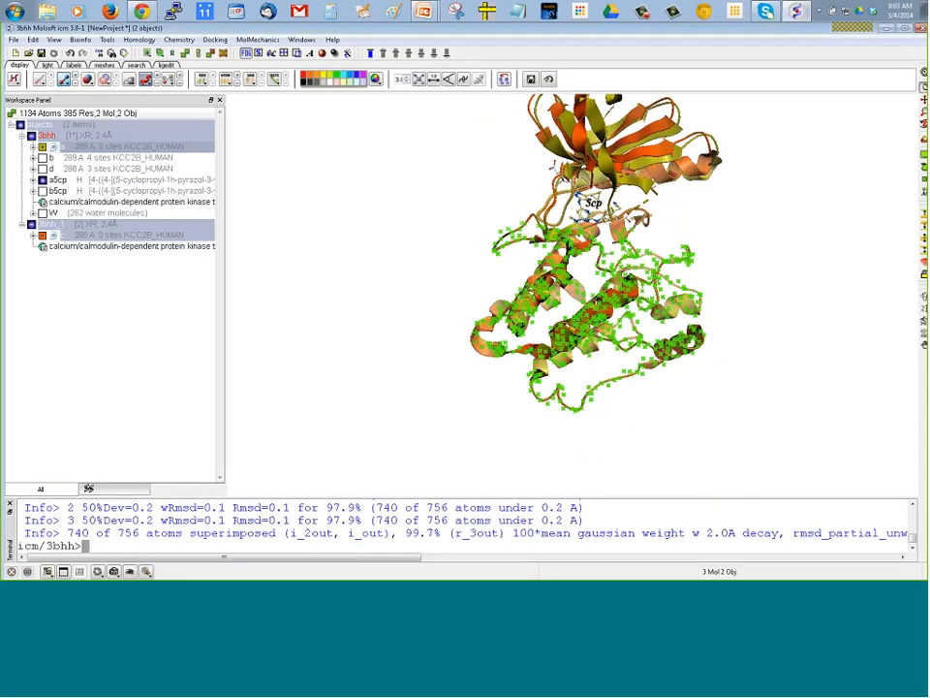
{"action": "middle_click_drag", "start_coordinate": [704, 213], "coordinate": [620, 258]}
{"action": "left_click", "coordinate": [620, 260]}
{"action": "mouse_move", "coordinate": [624, 273]}
{"action": "left_mouse_down"}
{"action": "mouse_move", "coordinate": [591, 271]}
{"action": "mouse_move", "coordinate": [623, 266]}
{"action": "mouse_move", "coordinate": [570, 269]}
{"action": "mouse_move", "coordinate": [621, 265]}
{"action": "left_mouse_up"}
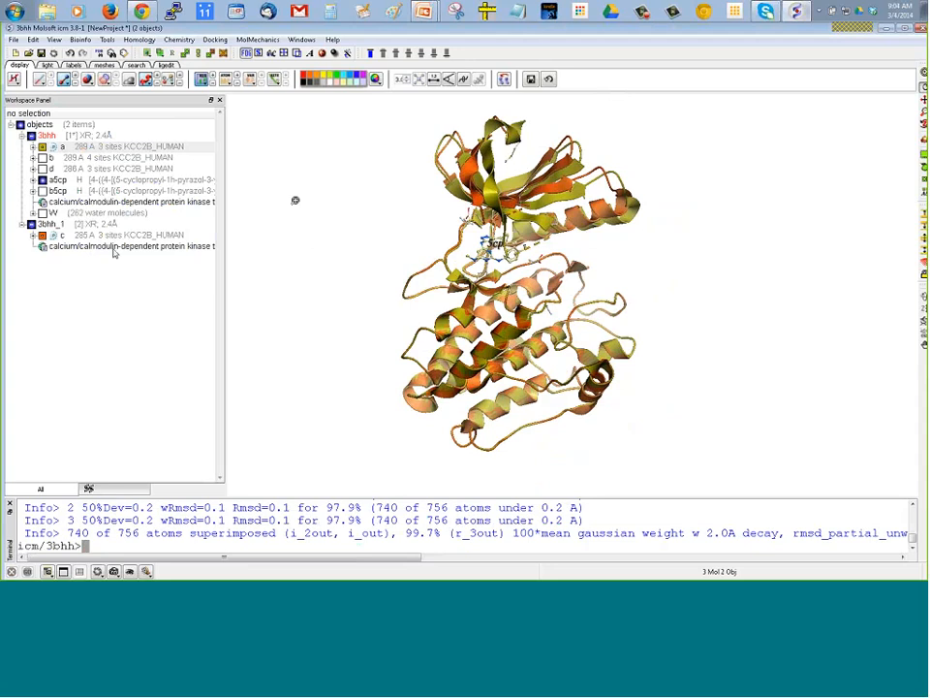
{"action": "left_click_drag", "start_coordinate": [308, 222], "coordinate": [398, 233]}
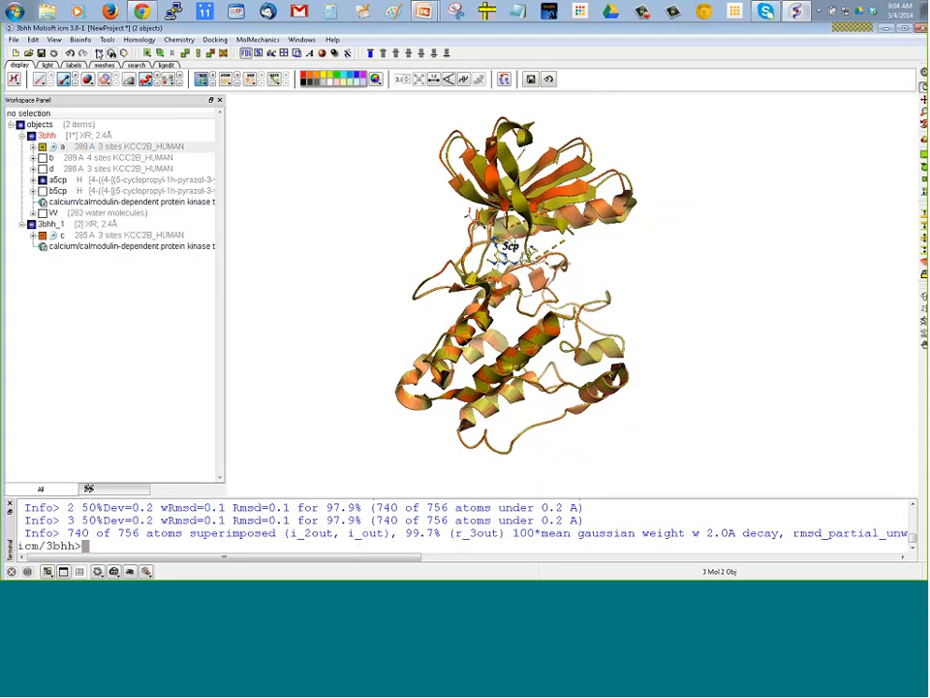
{"action": "left_click", "coordinate": [106, 40]}
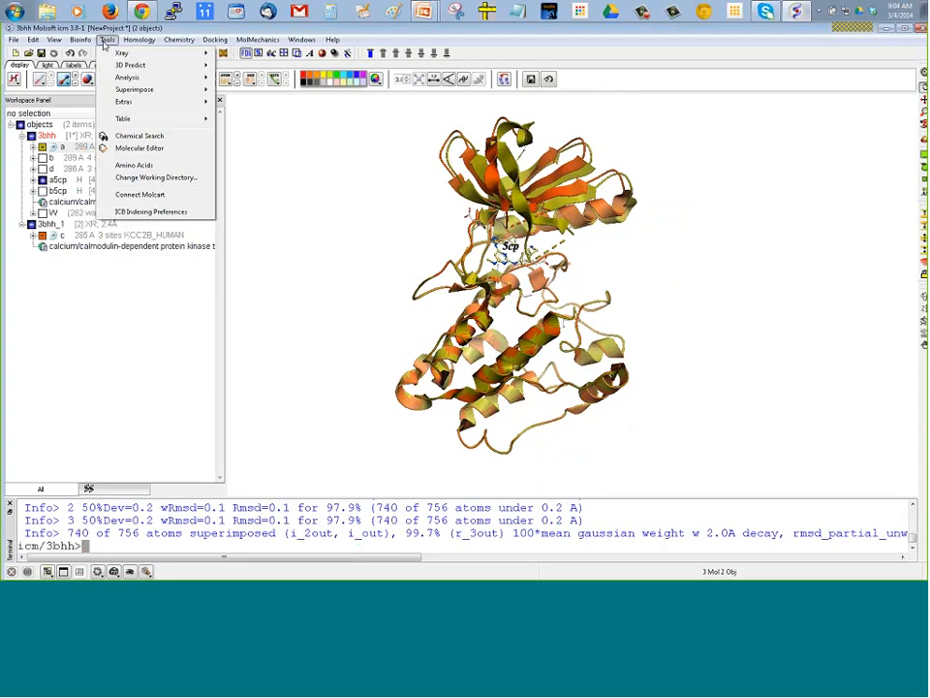
{"action": "mouse_move", "coordinate": [147, 79]}
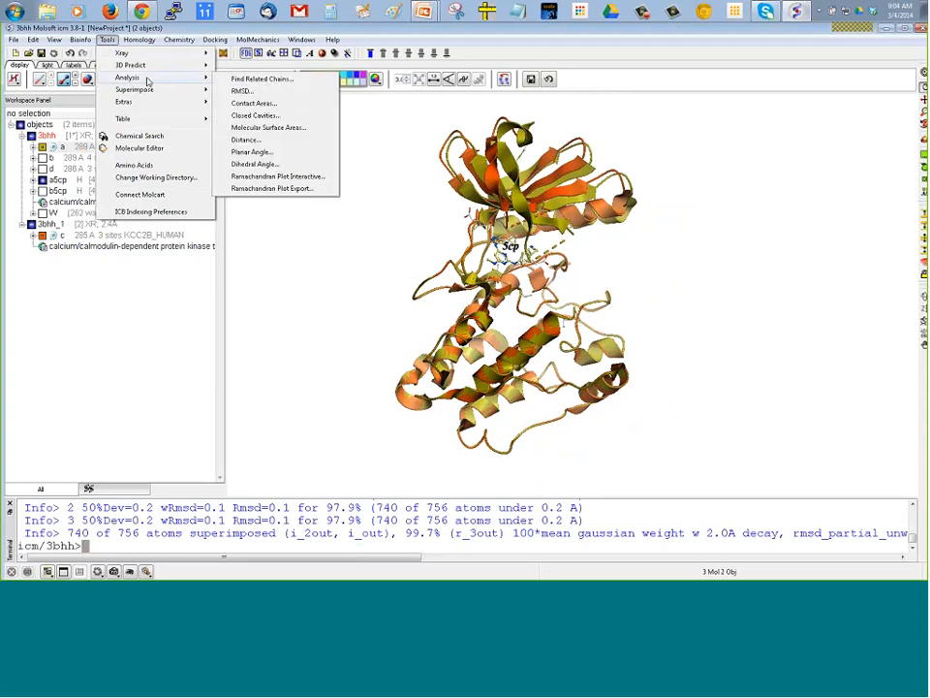
{"action": "left_click", "coordinate": [302, 139]}
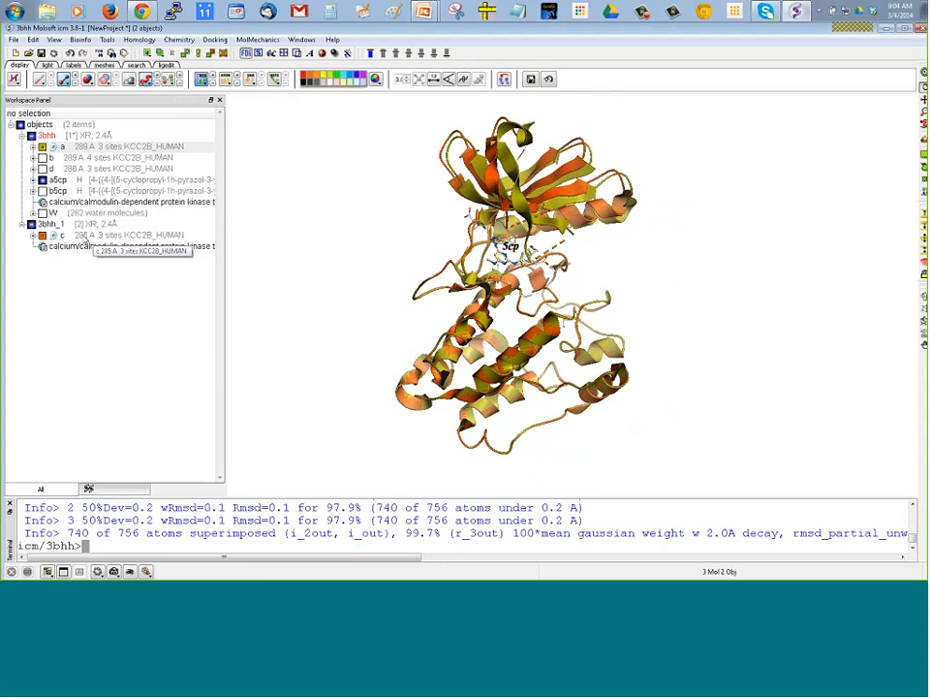
Select chain c of 3bhh_1 and list the atoms of the current graphical selection (as_graph) in the terminal
{"action": "left_click", "coordinate": [78, 237]}
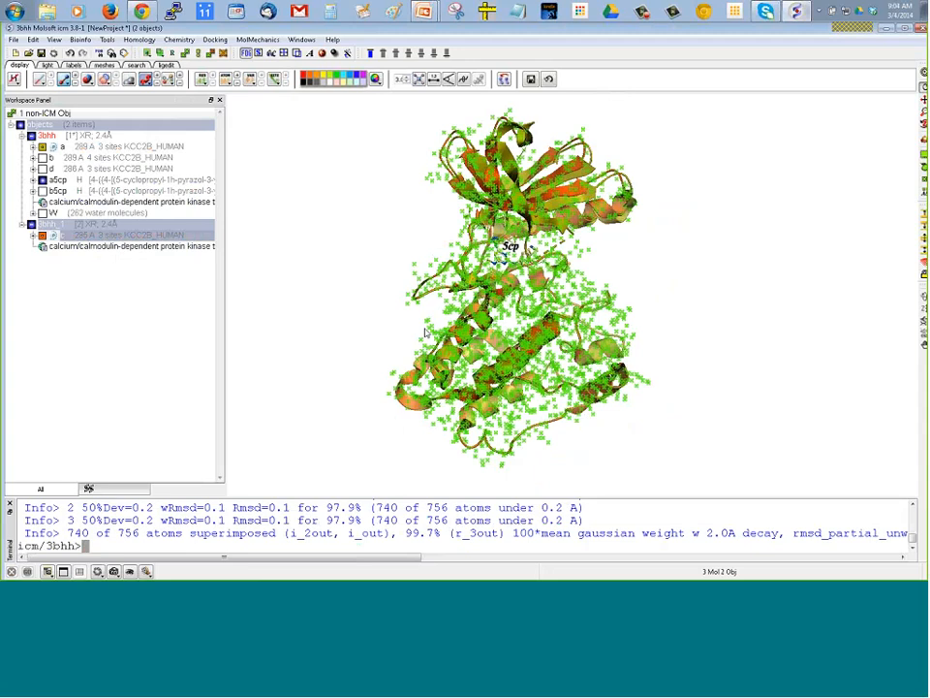
{"action": "left_click", "coordinate": [165, 520]}
{"action": "type", "text": "as"}
{"action": "type", "text": " graph"}
{"action": "key", "text": "Return"}
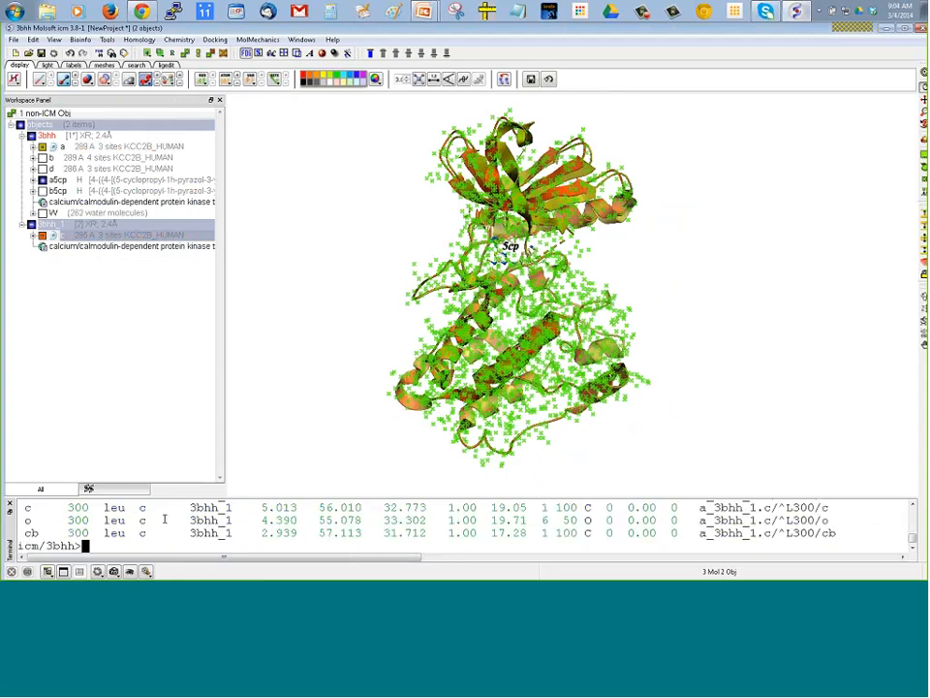
Display the current graphical selection as CPK spheres with the terminal command ds cpk as_graph, and hide the spheres again
{"action": "type", "text": "ds cpk aa"}
{"action": "type", "text": "_"}
{"action": "type", "text": "grap"}
{"action": "type", "text": "h"}
{"action": "key", "text": "Return"}
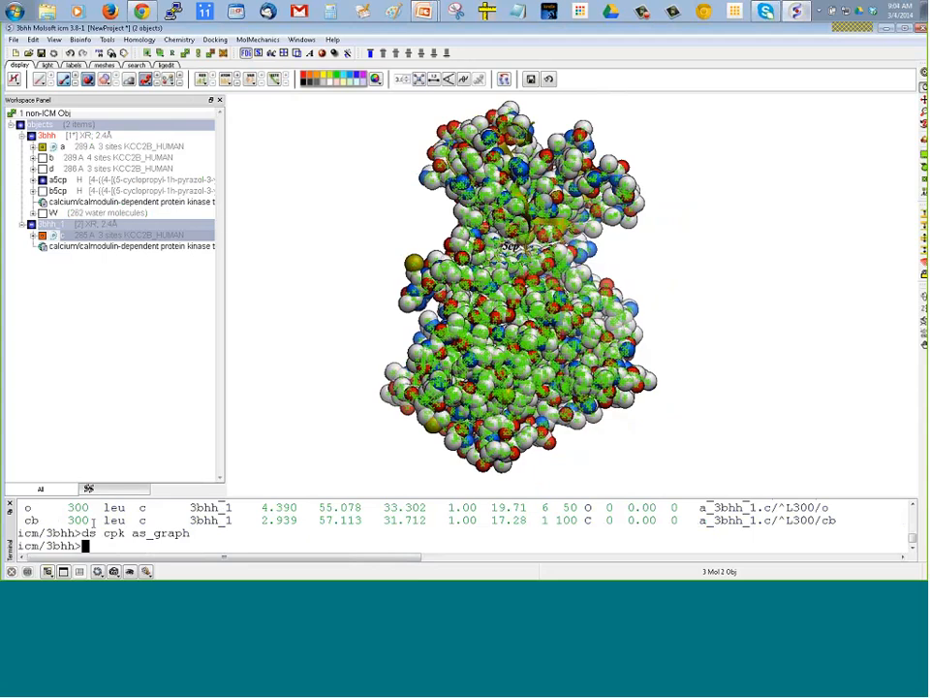
{"action": "left_click", "coordinate": [87, 78]}
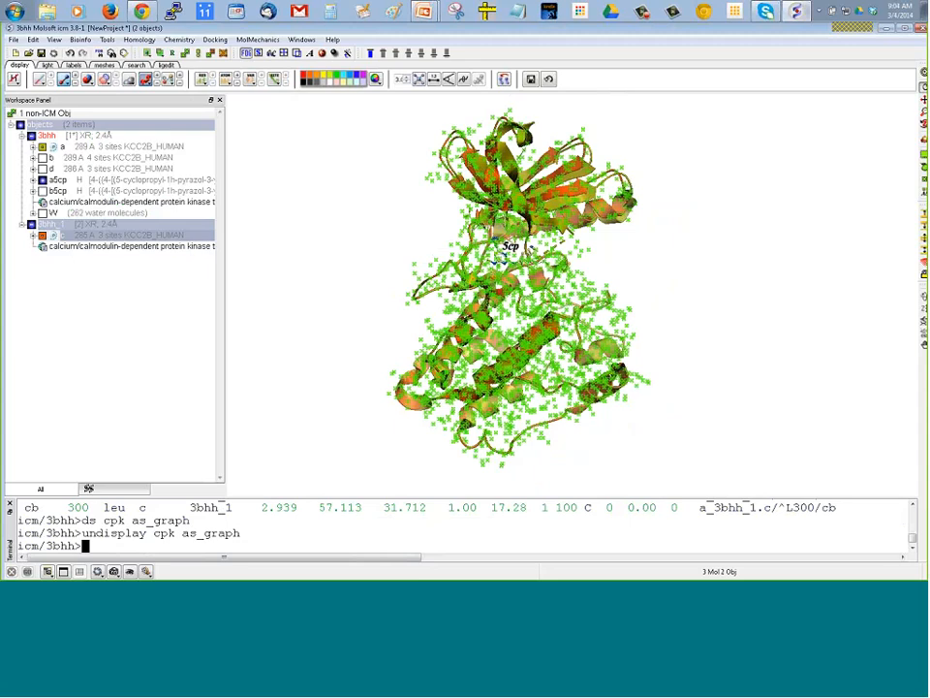
Move the current selection to the auxiliary selection (as2_graph) and select chain a of 3bhh as the graphical selection
{"action": "left_click", "coordinate": [210, 57]}
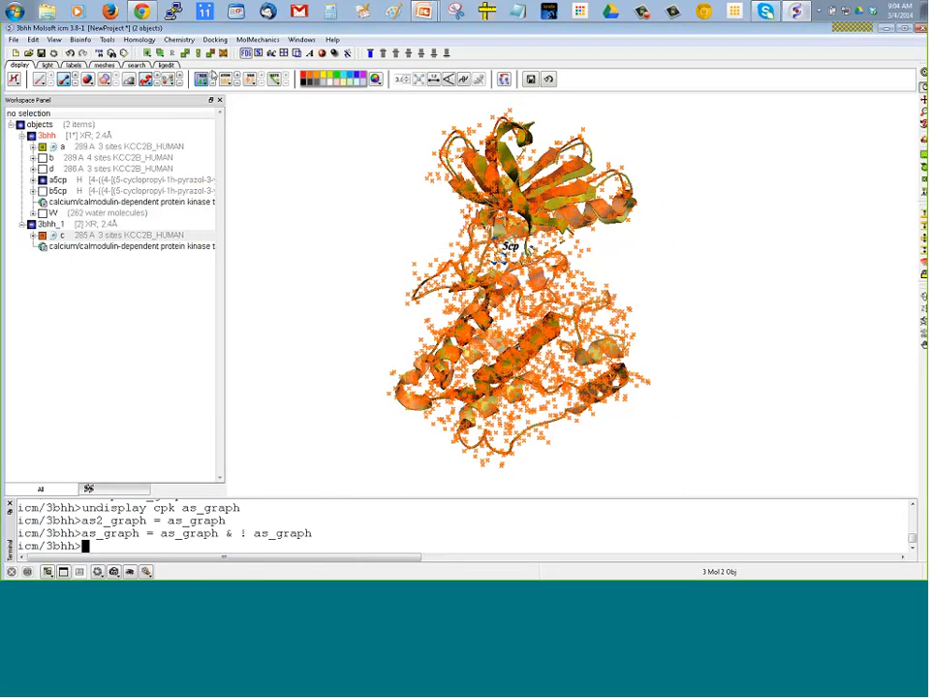
{"action": "left_click", "coordinate": [95, 148]}
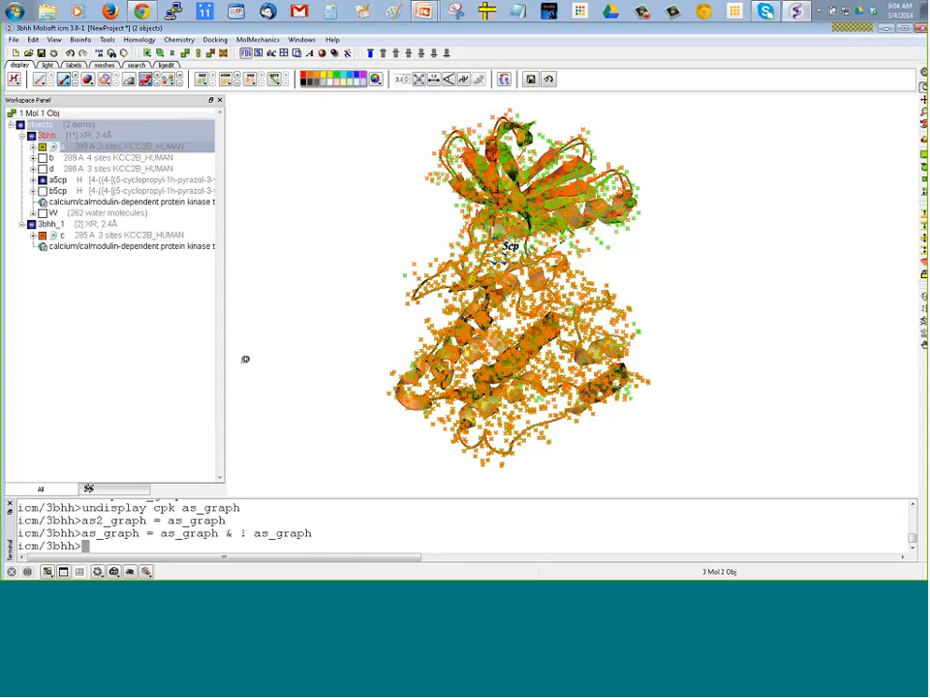
{"action": "left_click_drag", "start_coordinate": [83, 520], "coordinate": [143, 525]}
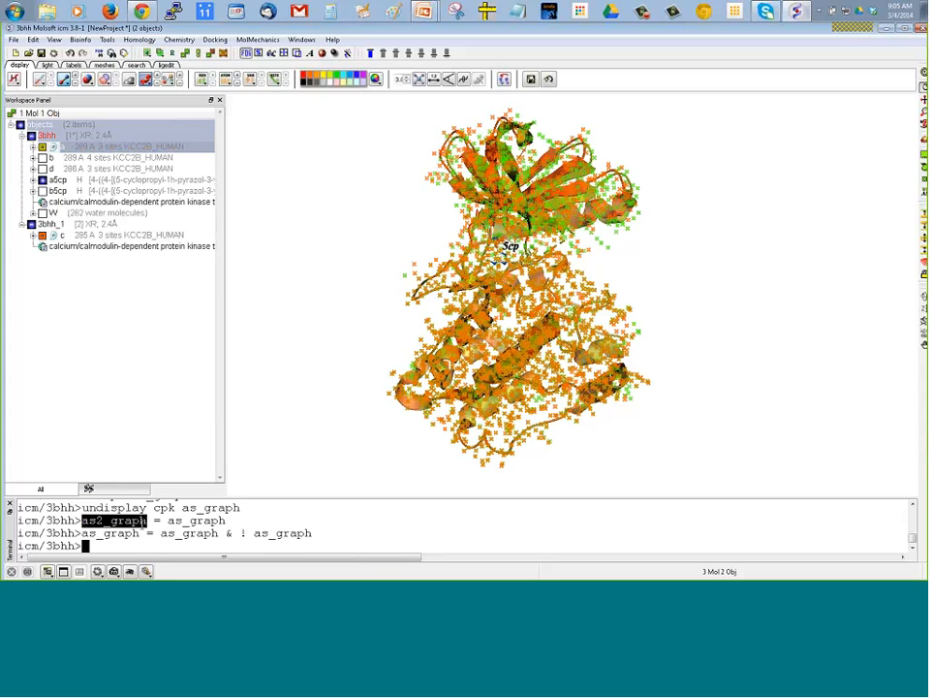
{"action": "left_click", "coordinate": [81, 520]}
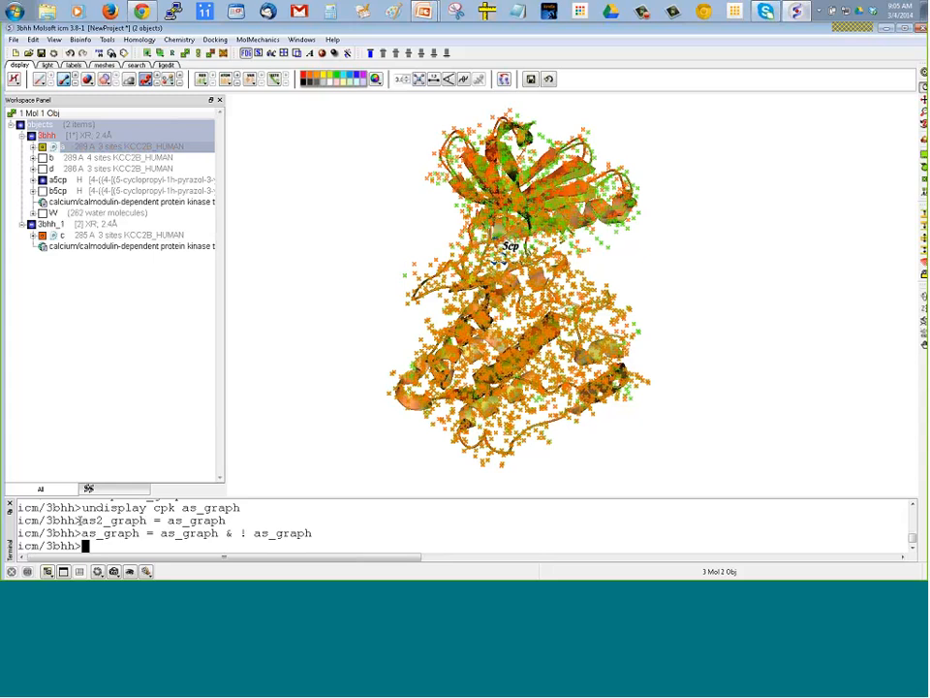
{"action": "left_click_drag", "start_coordinate": [81, 521], "coordinate": [140, 520]}
{"action": "left_click_drag", "start_coordinate": [81, 533], "coordinate": [140, 533]}
Calculate the cartesian RMSD between the two selections, kept in place, with no alignment and all selected atoms, and read it in the terminal
{"action": "left_click", "coordinate": [107, 40]}
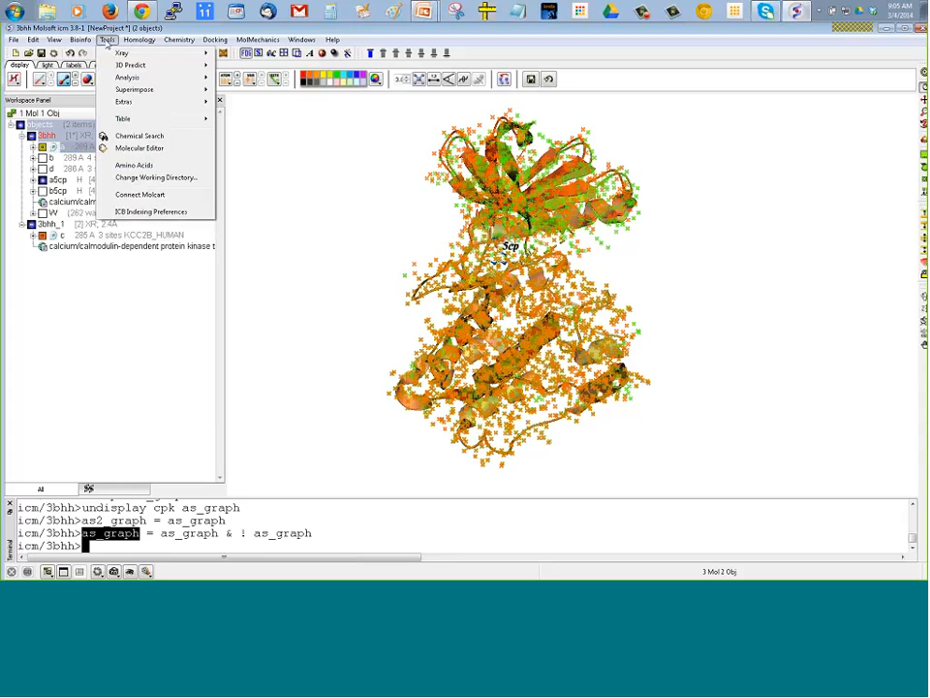
{"action": "mouse_move", "coordinate": [127, 77]}
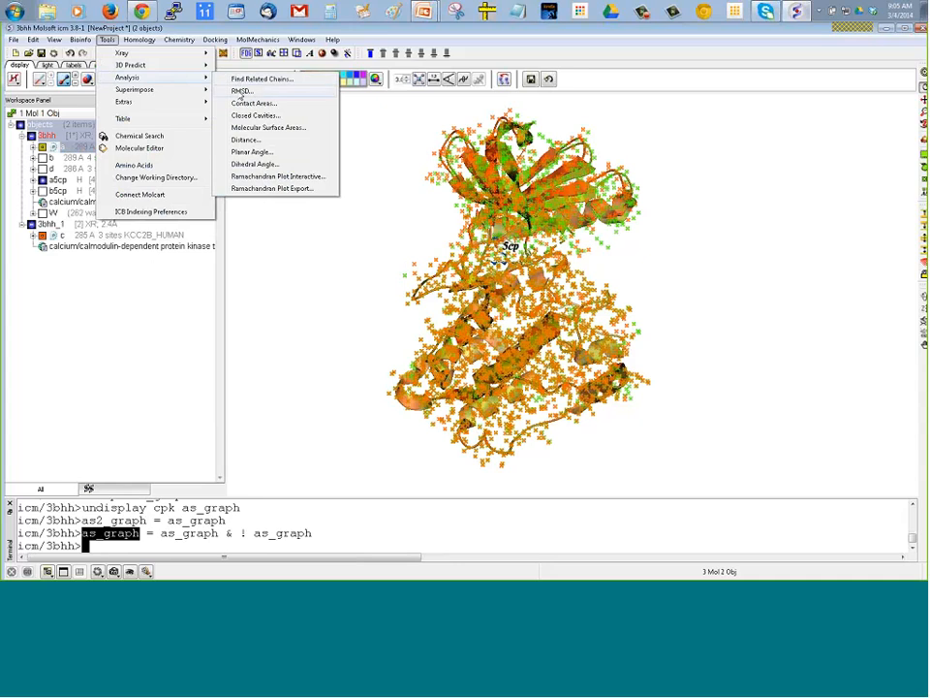
{"action": "left_click", "coordinate": [240, 91]}
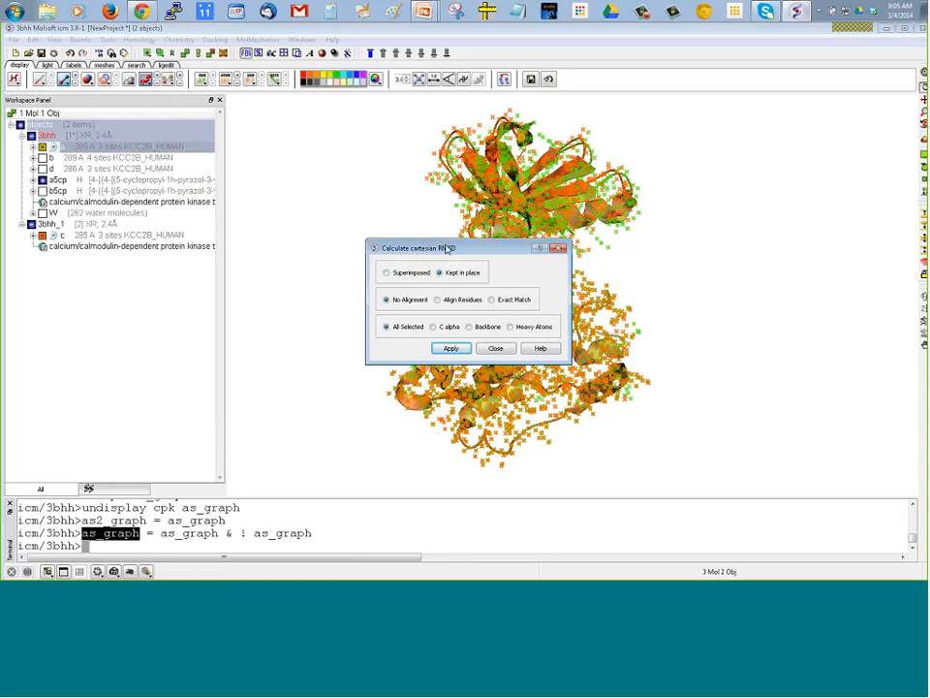
{"action": "left_click_drag", "start_coordinate": [447, 244], "coordinate": [253, 251]}
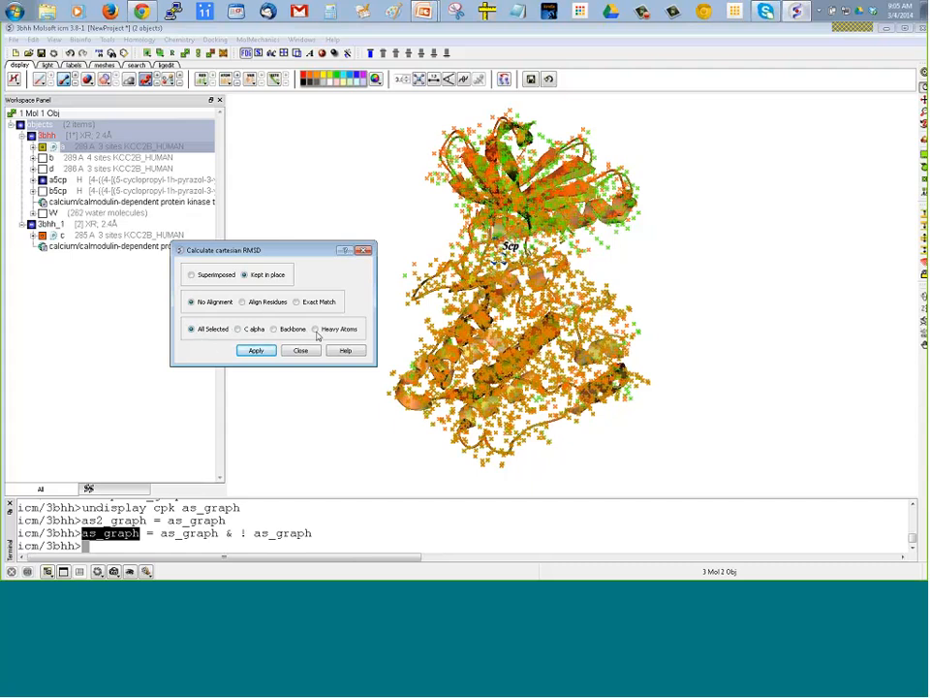
{"action": "left_click", "coordinate": [255, 351]}
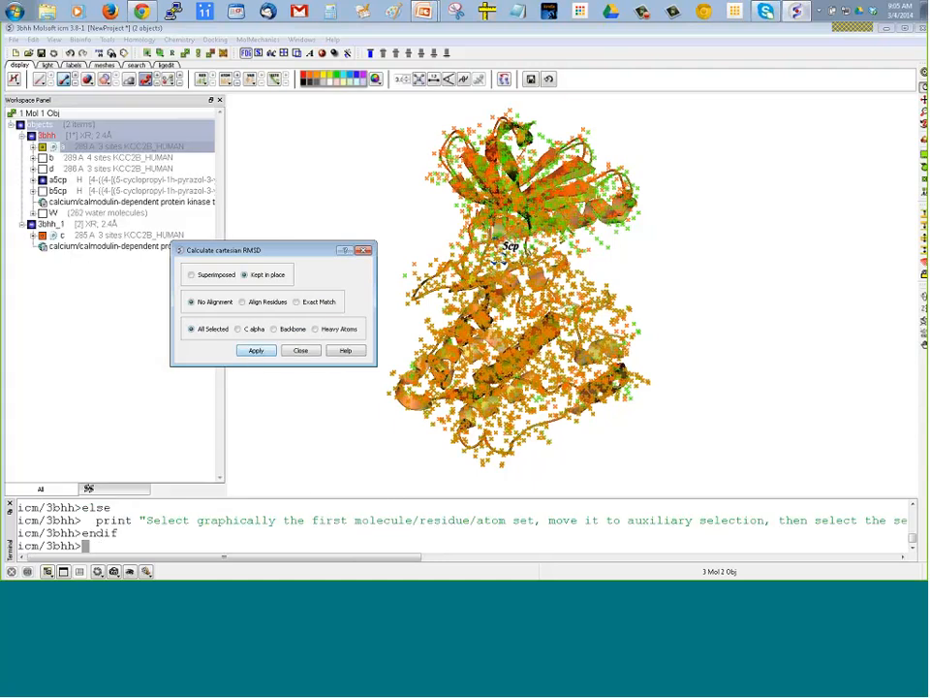
{"action": "left_click_drag", "start_coordinate": [290, 486], "coordinate": [287, 435]}
{"action": "left_click_drag", "start_coordinate": [285, 487], "coordinate": [284, 429]}
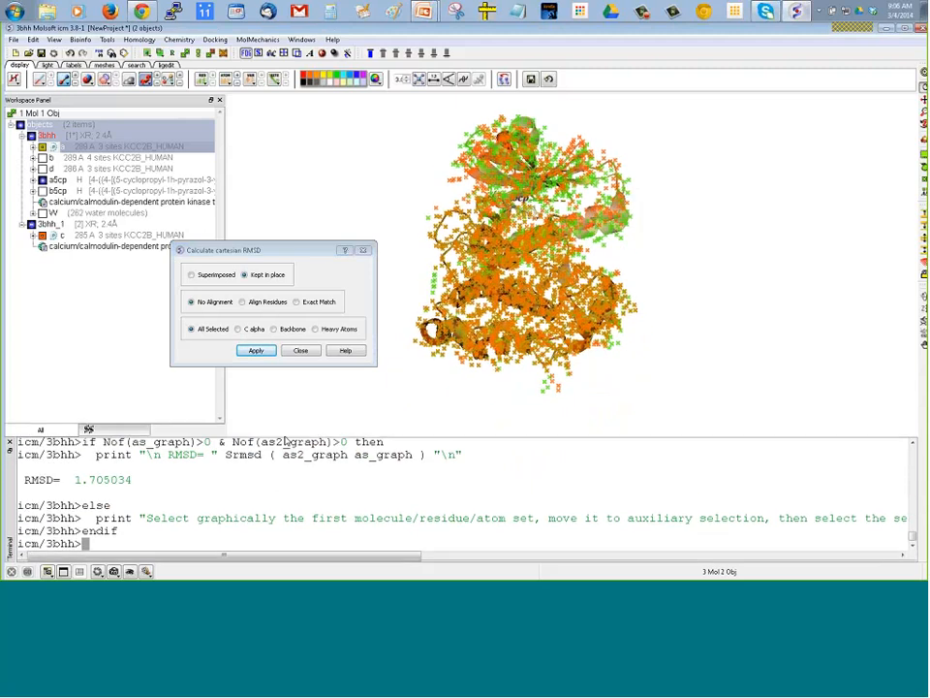
{"action": "left_click_drag", "start_coordinate": [27, 482], "coordinate": [150, 494]}
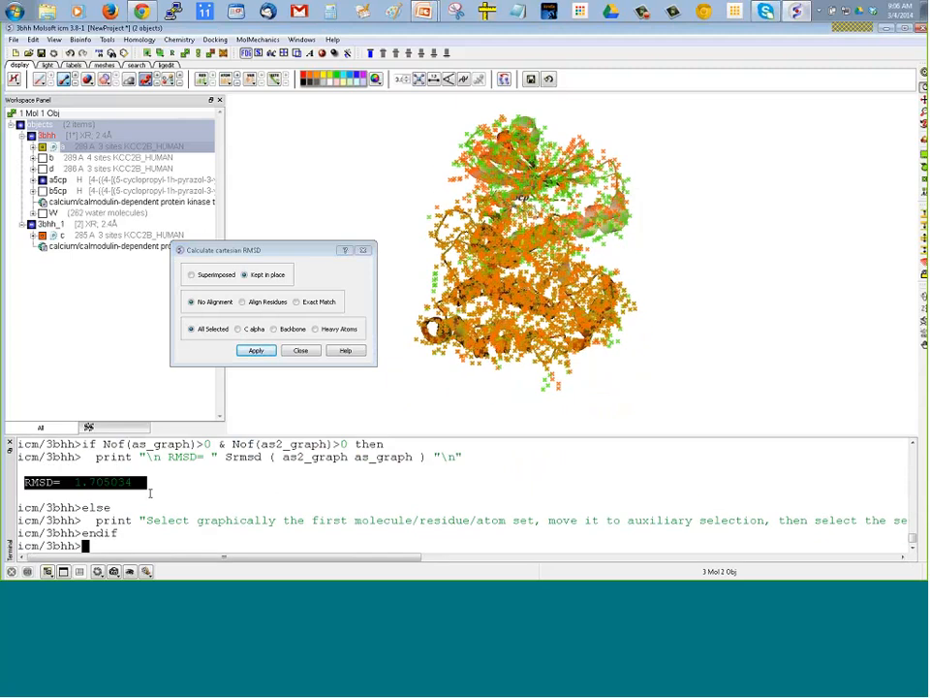
{"action": "left_click", "coordinate": [150, 494]}
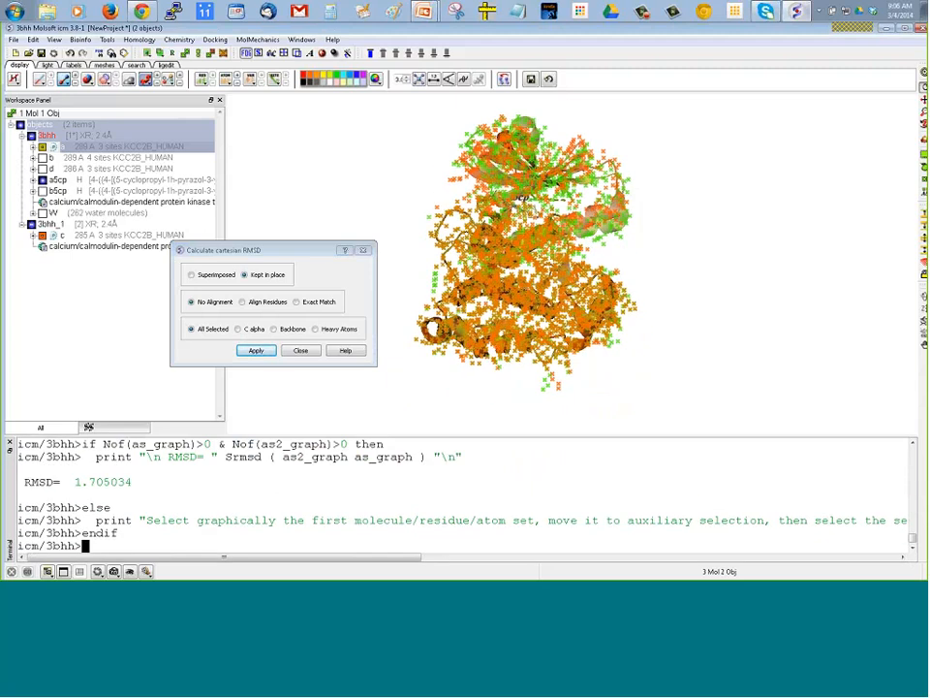
{"action": "left_click", "coordinate": [301, 351]}
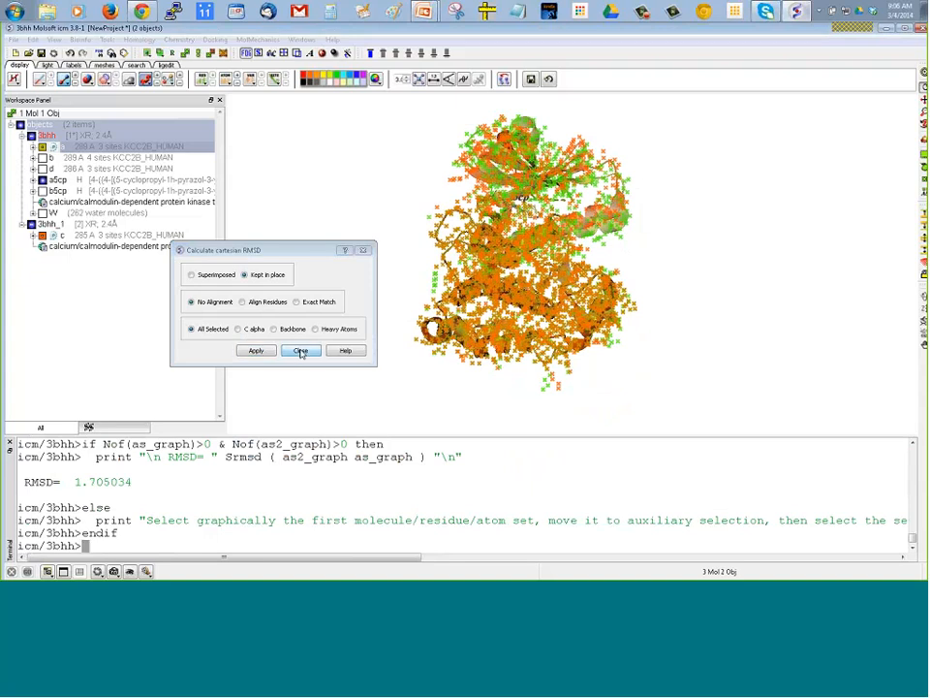
Clear both the graphical selection and the auxiliary selection from the overlaid chains
{"action": "left_click_drag", "start_coordinate": [249, 294], "coordinate": [258, 237]}
{"action": "middle_click_drag", "start_coordinate": [271, 117], "coordinate": [323, 210]}
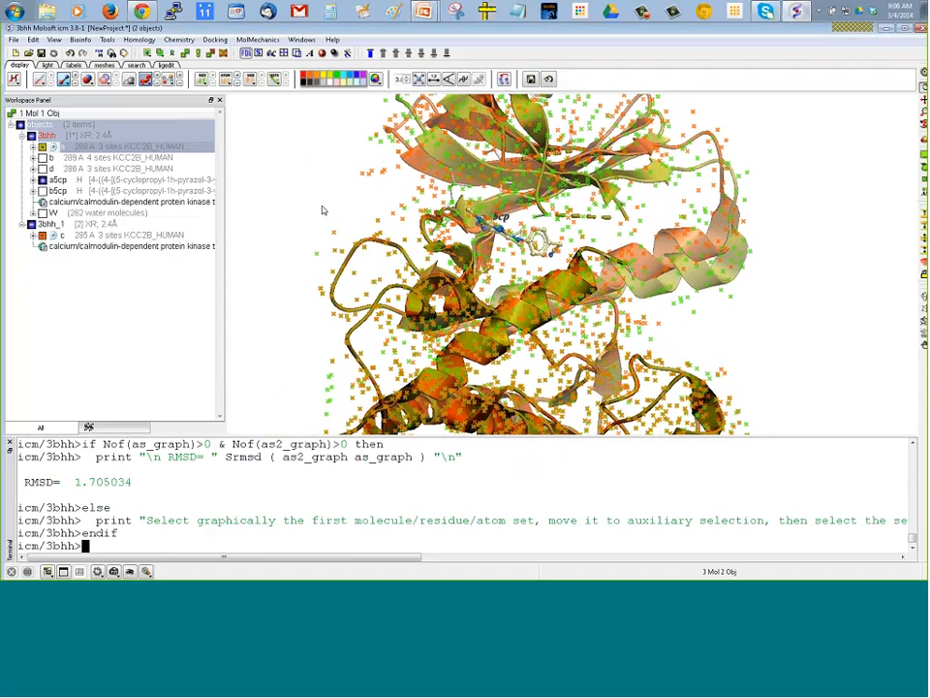
{"action": "right_click_drag", "start_coordinate": [323, 207], "coordinate": [336, 230]}
{"action": "left_click_drag", "start_coordinate": [318, 249], "coordinate": [316, 267]}
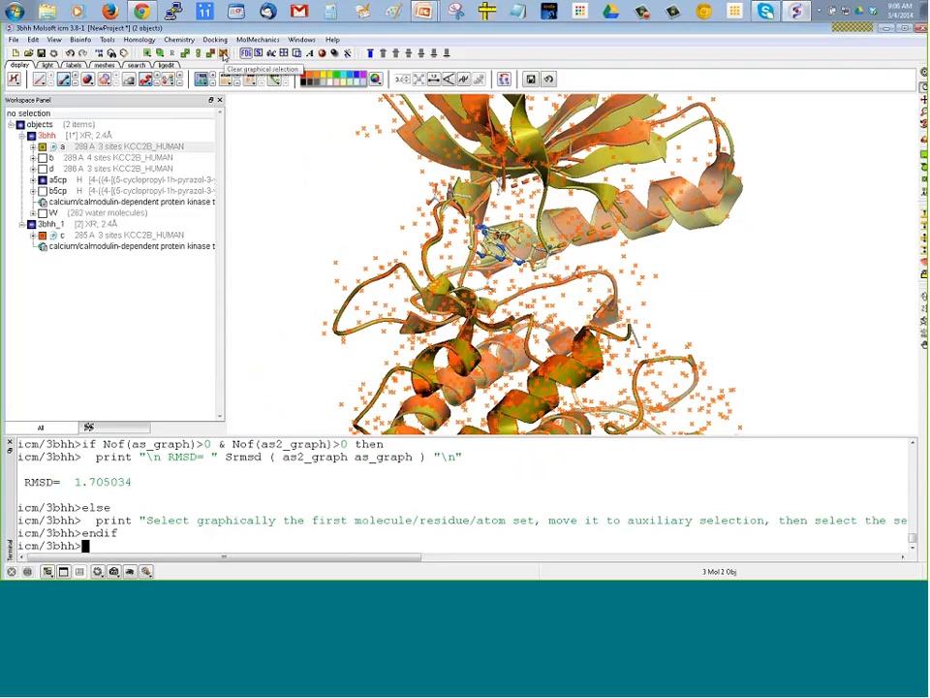
{"action": "left_click", "coordinate": [224, 55]}
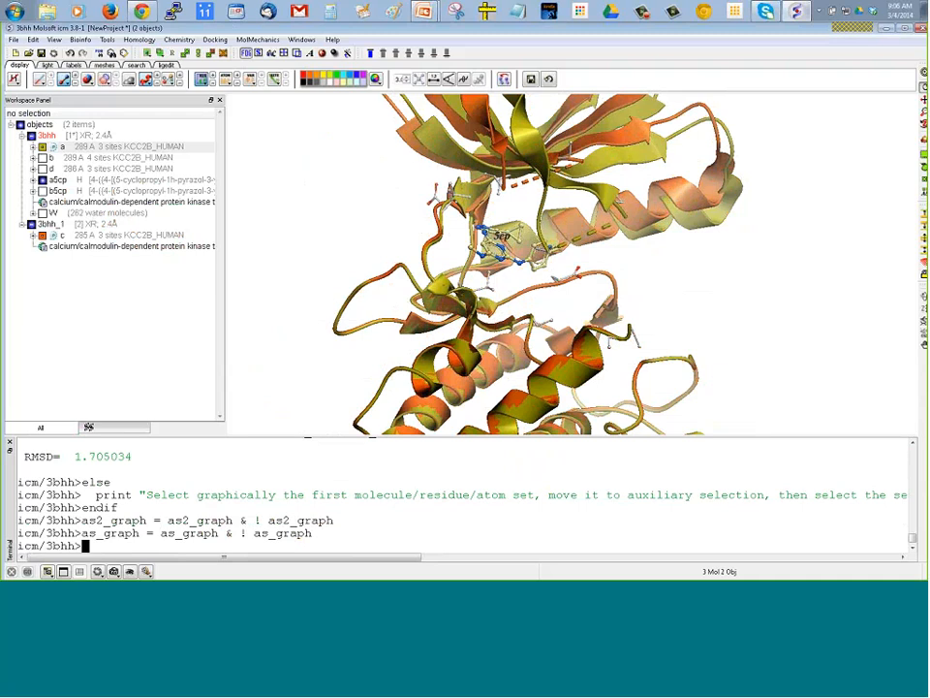
Hide chain c of 3bhh_1 and display chain a of 3bhh in xstick representation around the 5cp ligand
{"action": "left_click_drag", "start_coordinate": [373, 279], "coordinate": [320, 287]}
{"action": "left_click_drag", "start_coordinate": [260, 273], "coordinate": [254, 239]}
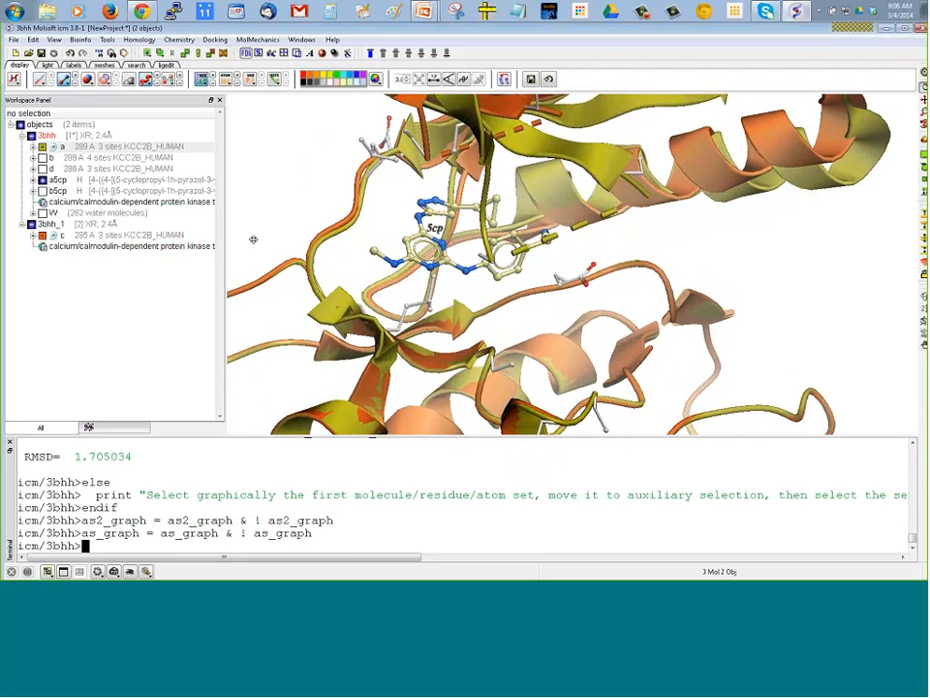
{"action": "middle_click_drag", "start_coordinate": [253, 239], "coordinate": [263, 274]}
{"action": "left_click_drag", "start_coordinate": [367, 311], "coordinate": [407, 324]}
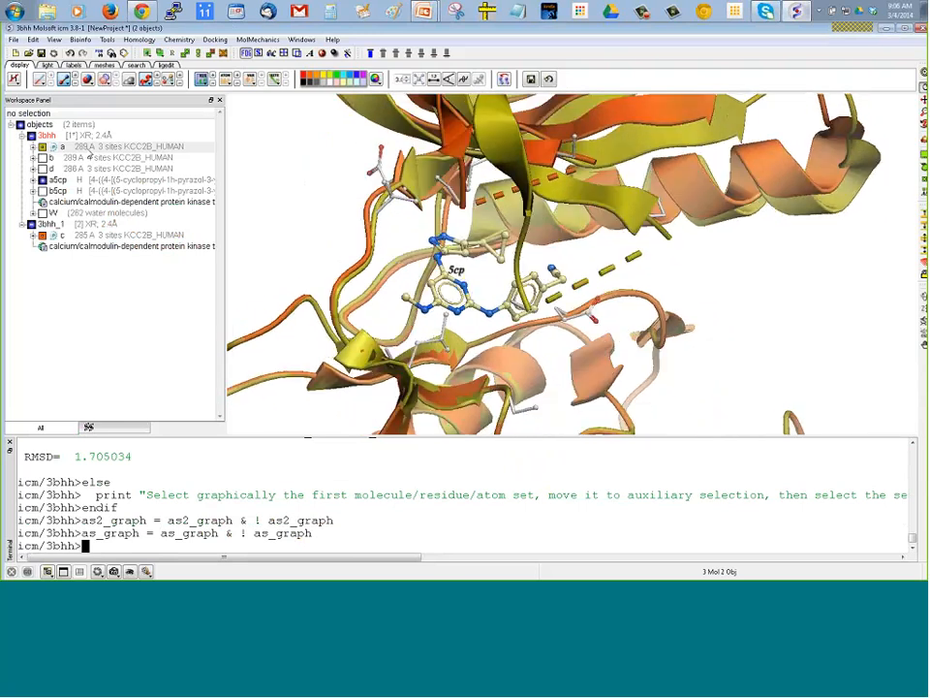
{"action": "left_click", "coordinate": [41, 236]}
{"action": "left_click_drag", "start_coordinate": [357, 269], "coordinate": [325, 272]}
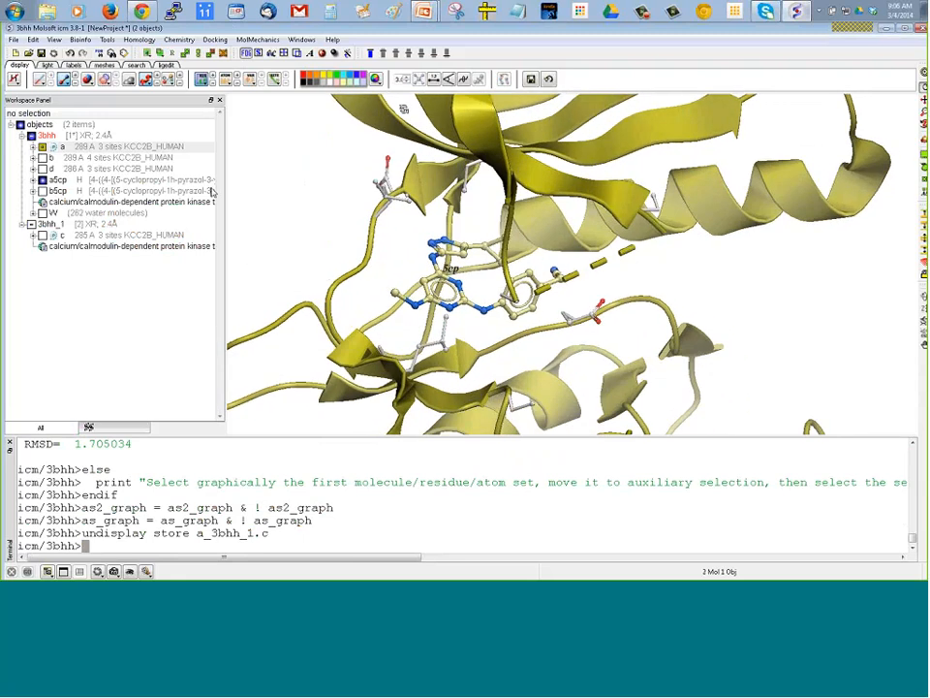
{"action": "right_click", "coordinate": [44, 146]}
{"action": "left_click", "coordinate": [55, 166]}
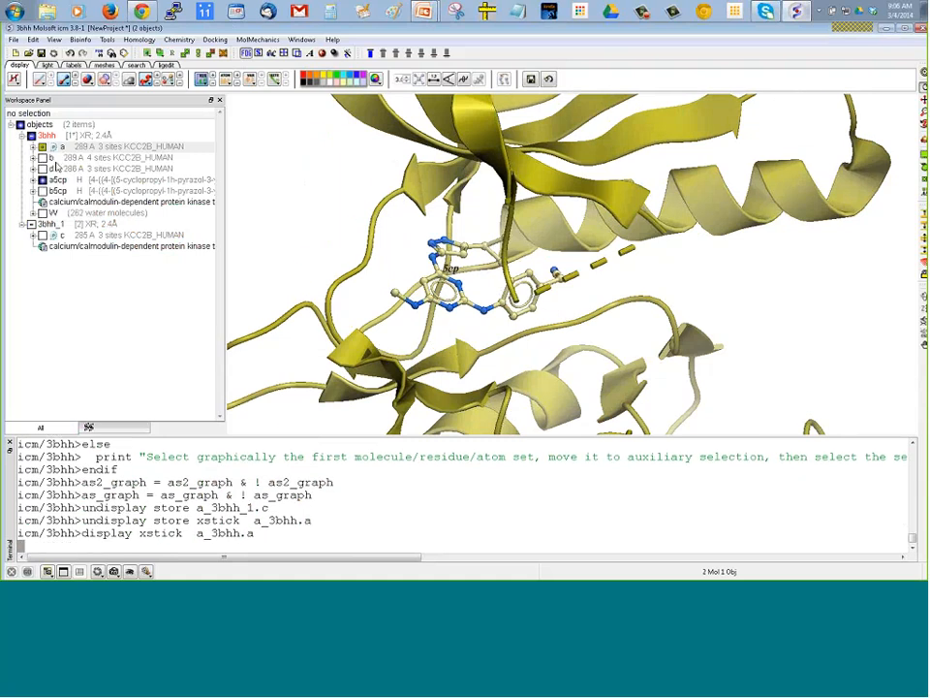
Create a distance label between atom cd1 of residue L92 in chain a and atom n1p of the a5cp ligand
{"action": "left_click_drag", "start_coordinate": [349, 252], "coordinate": [438, 275]}
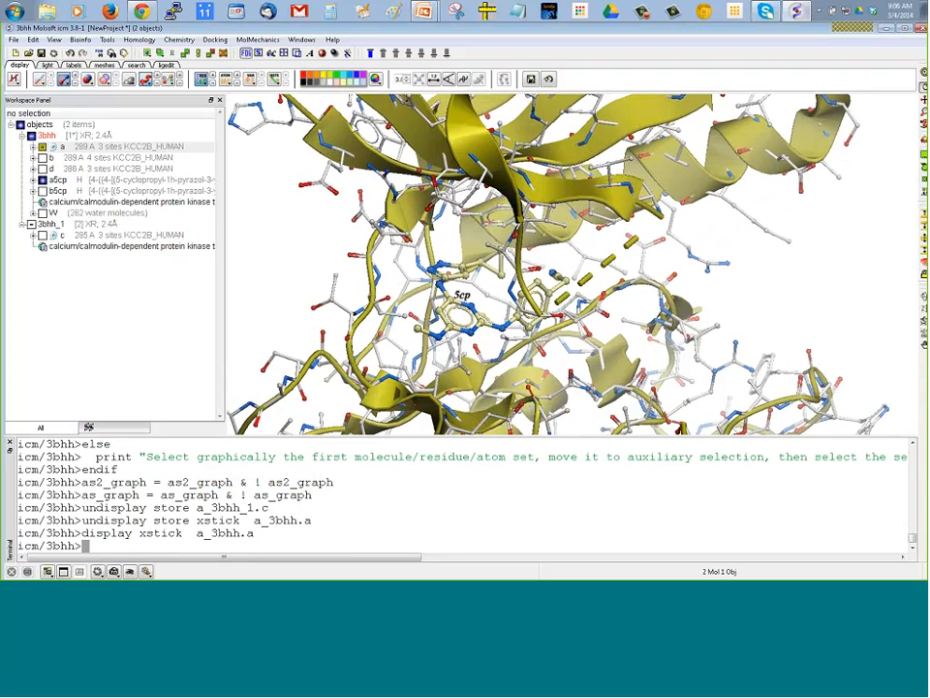
{"action": "left_click_drag", "start_coordinate": [255, 193], "coordinate": [330, 259]}
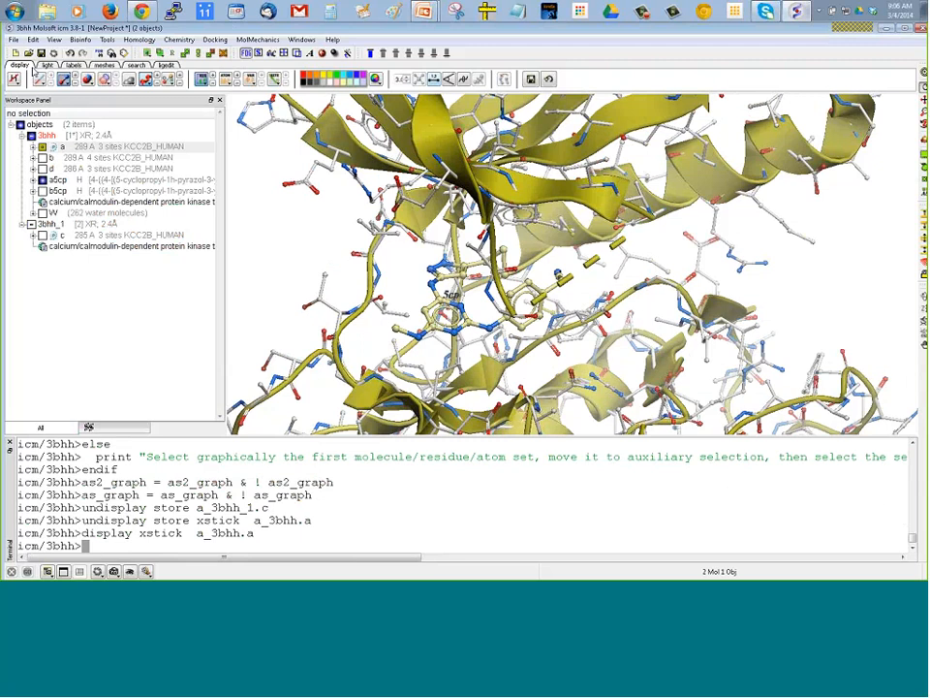
{"action": "left_click", "coordinate": [433, 79]}
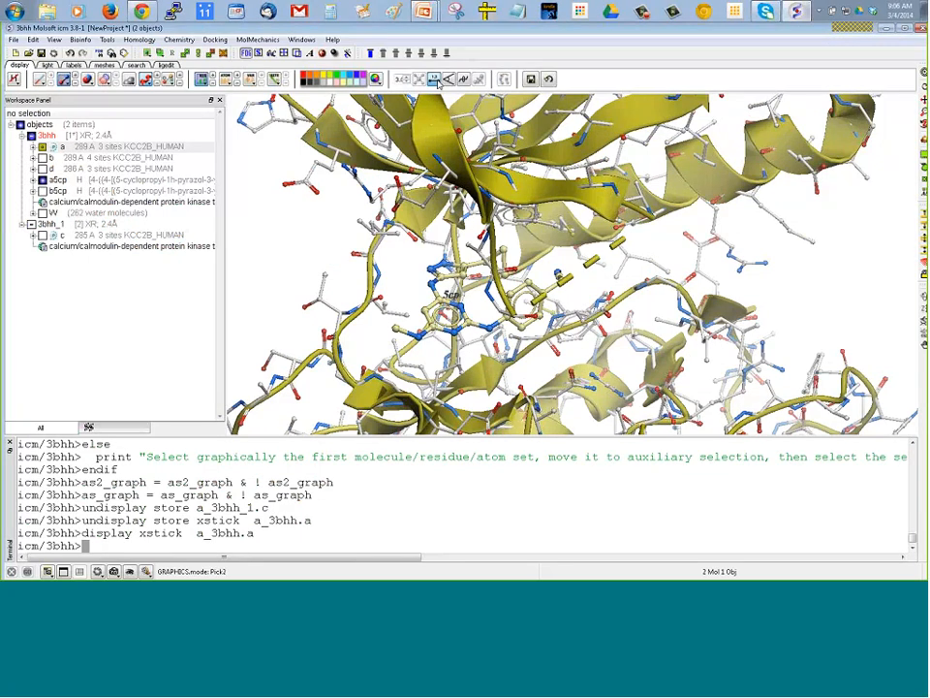
{"action": "left_click_drag", "start_coordinate": [385, 278], "coordinate": [393, 234]}
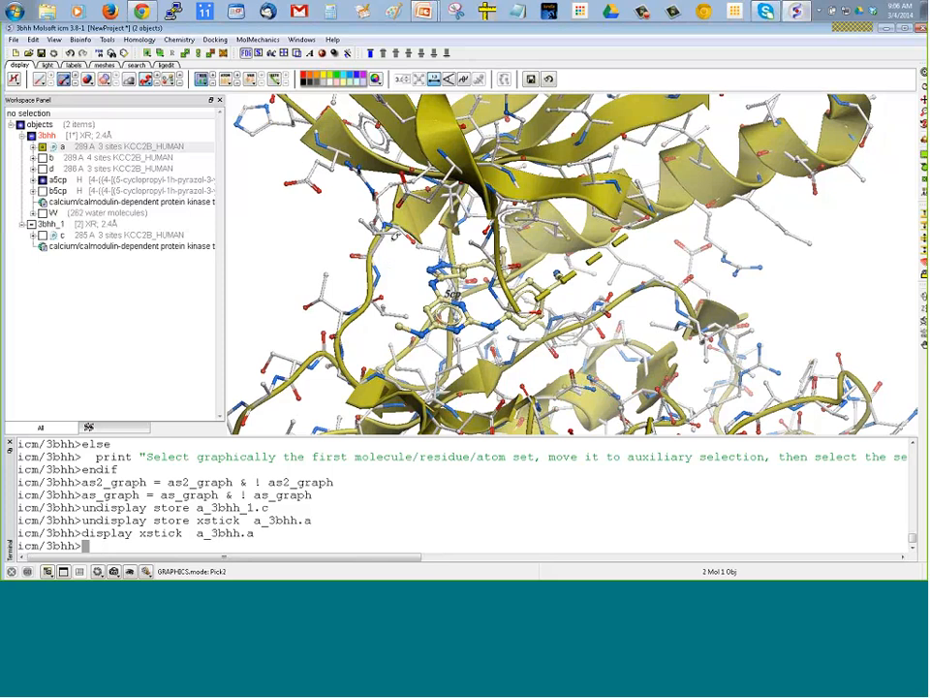
{"action": "left_click", "coordinate": [428, 272]}
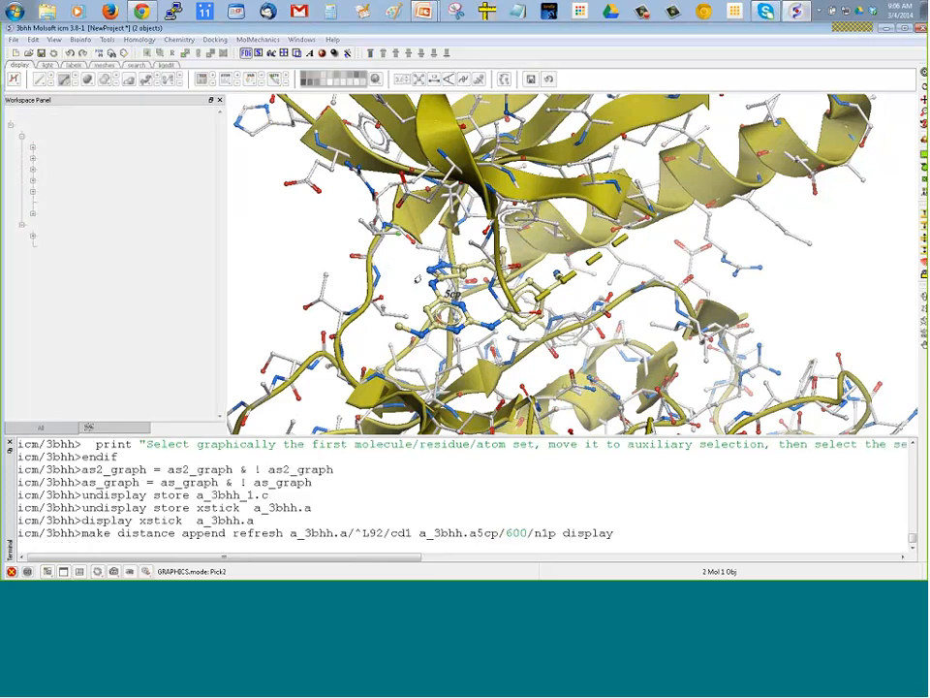
{"action": "left_click_drag", "start_coordinate": [401, 284], "coordinate": [374, 247]}
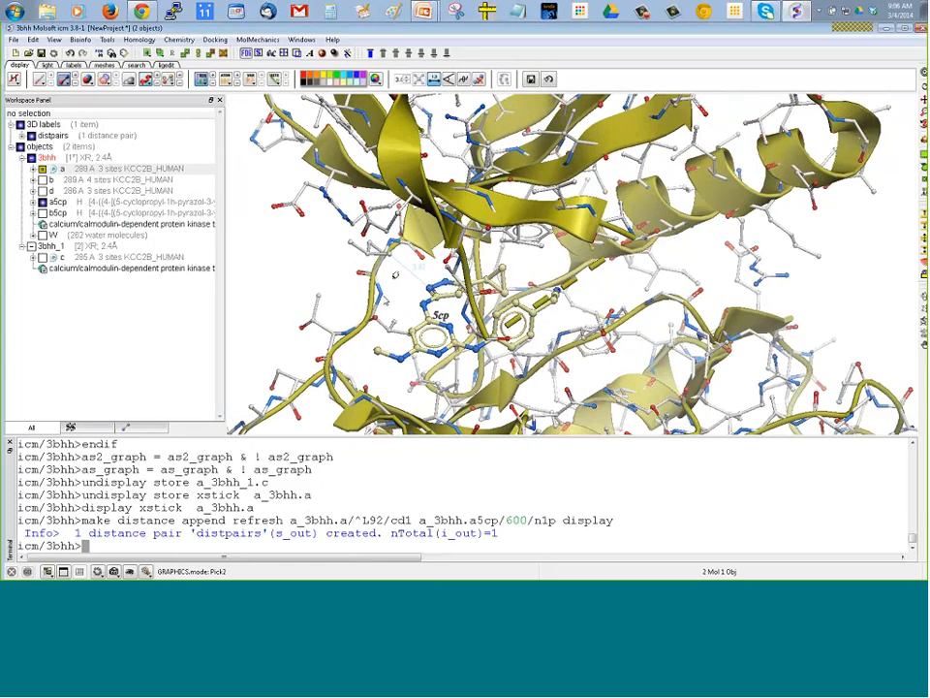
Select the atoms around the new distance line and set the distance label's font size to 40
{"action": "right_click_drag", "start_coordinate": [374, 244], "coordinate": [440, 306]}
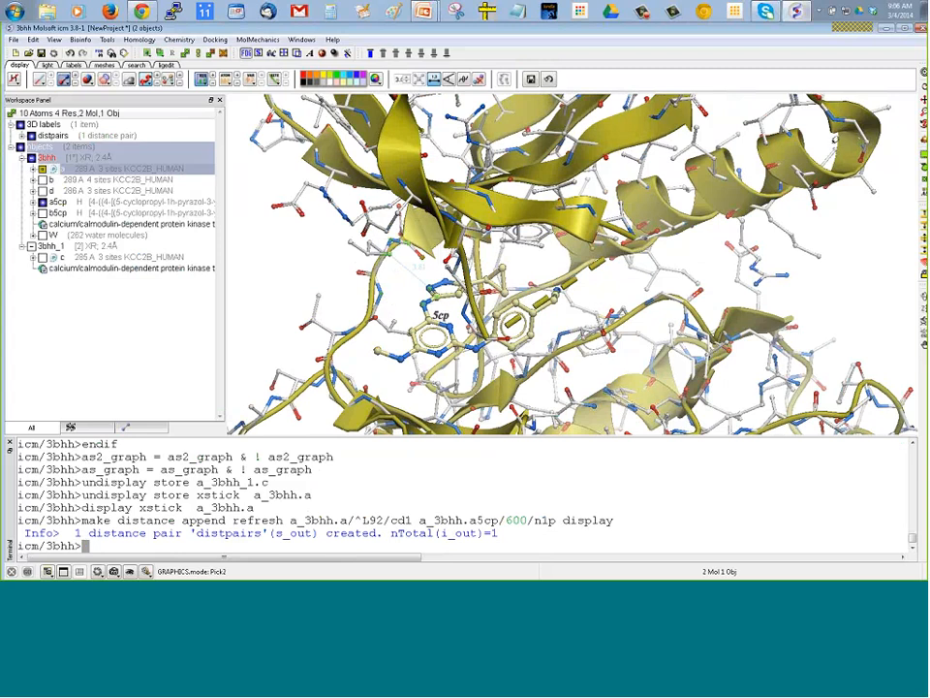
{"action": "left_click", "coordinate": [922, 74]}
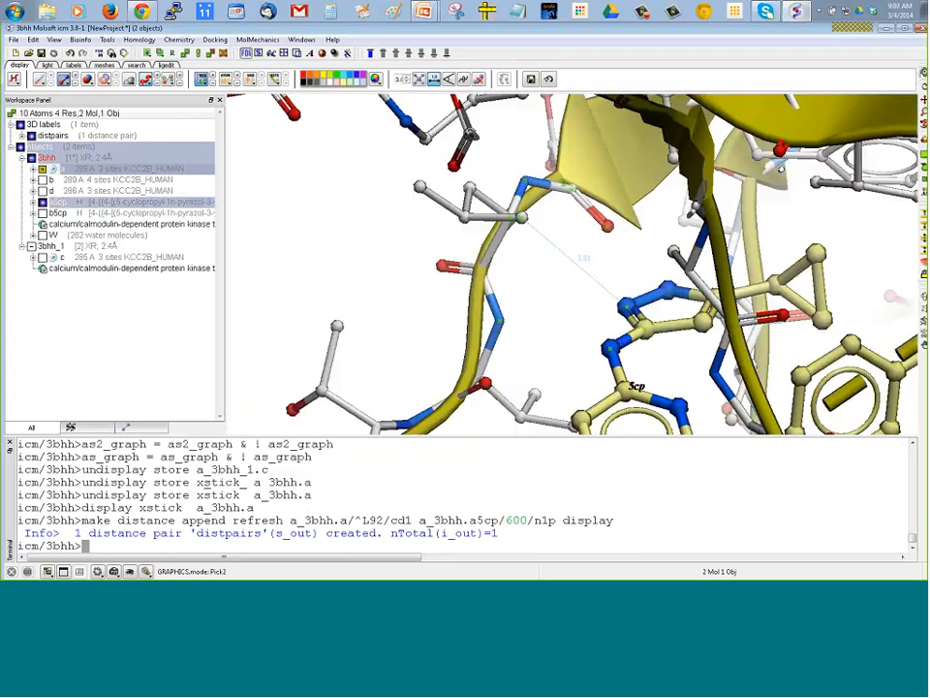
{"action": "right_click", "coordinate": [581, 259]}
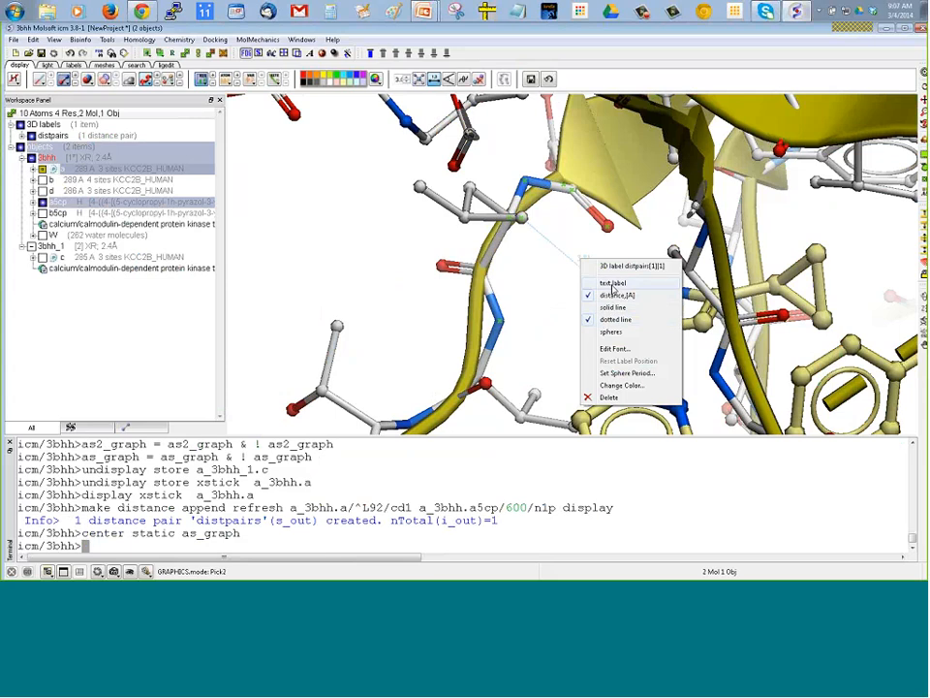
{"action": "left_click", "coordinate": [620, 349]}
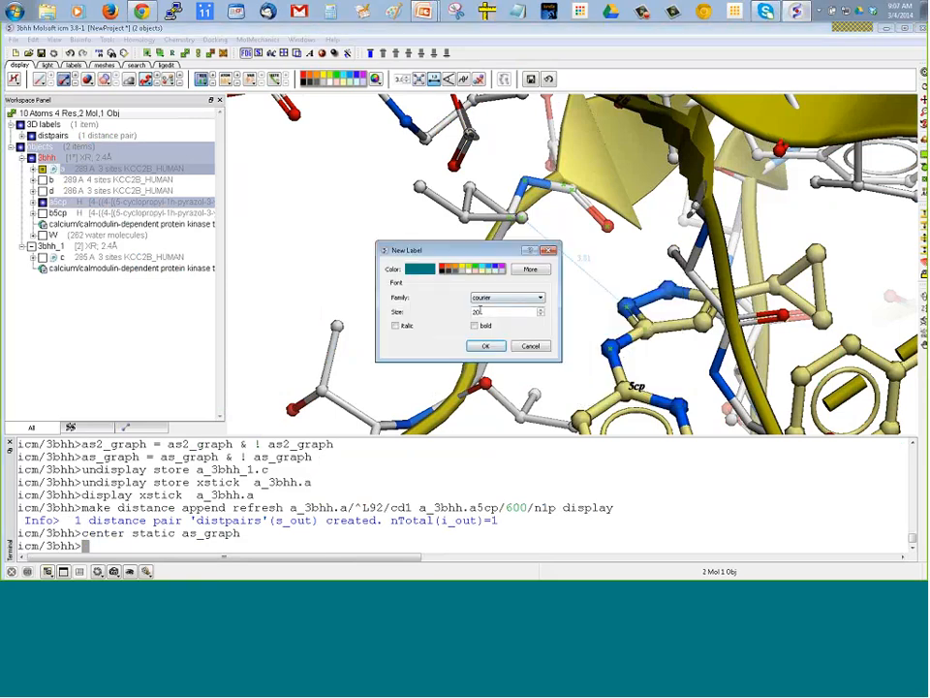
{"action": "double_click", "coordinate": [475, 312]}
{"action": "type", "text": "40"}
{"action": "left_click", "coordinate": [485, 346]}
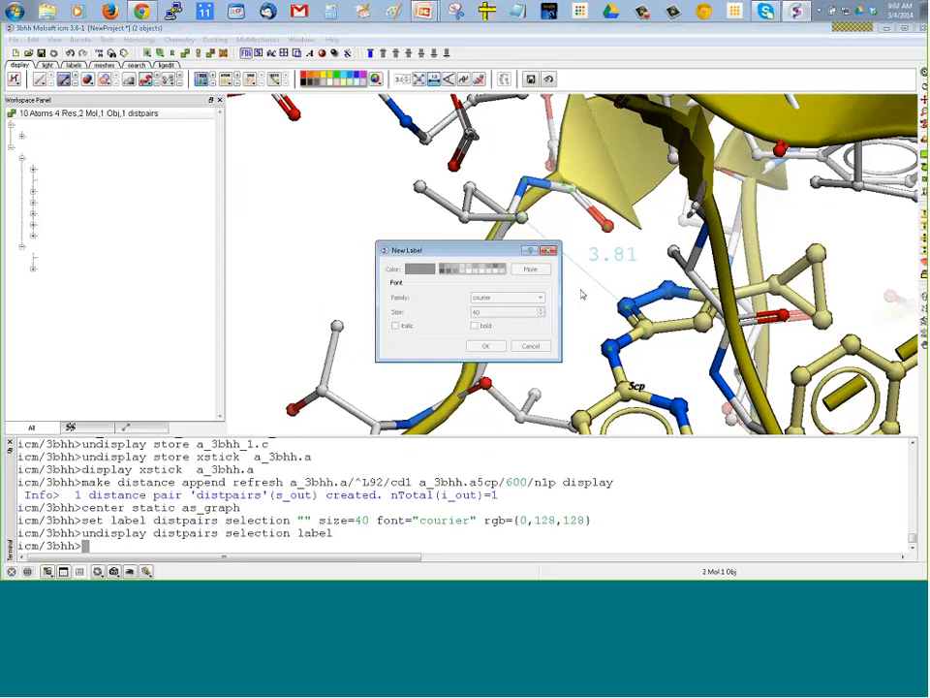
Change the color of the distance line and label between residue L92 and the ligand to orange (RGB 255, 85, 0)
{"action": "right_click", "coordinate": [590, 265]}
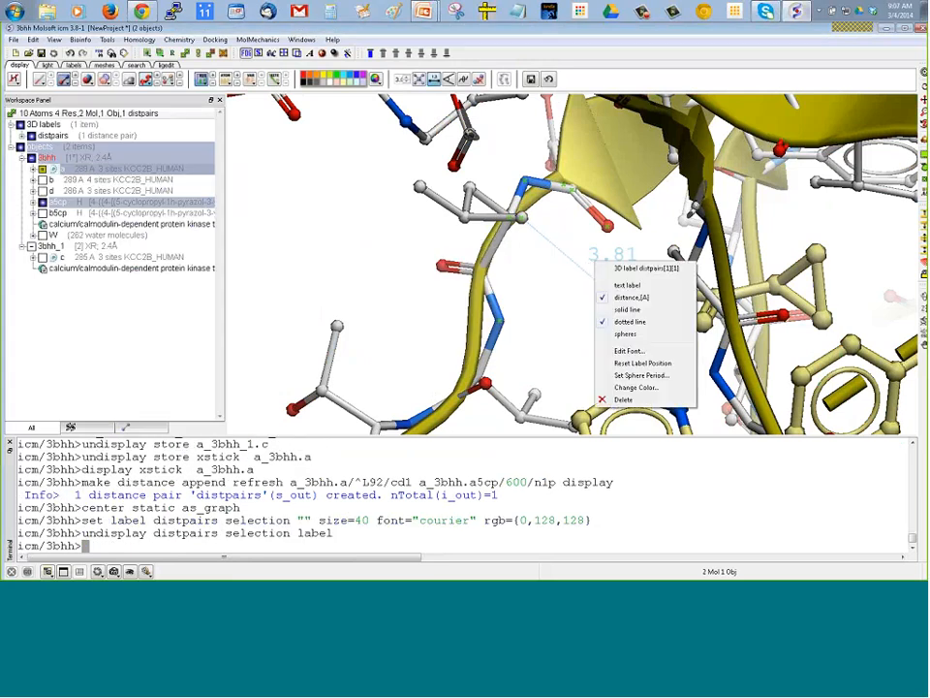
{"action": "left_click", "coordinate": [636, 386]}
{"action": "left_click", "coordinate": [469, 221]}
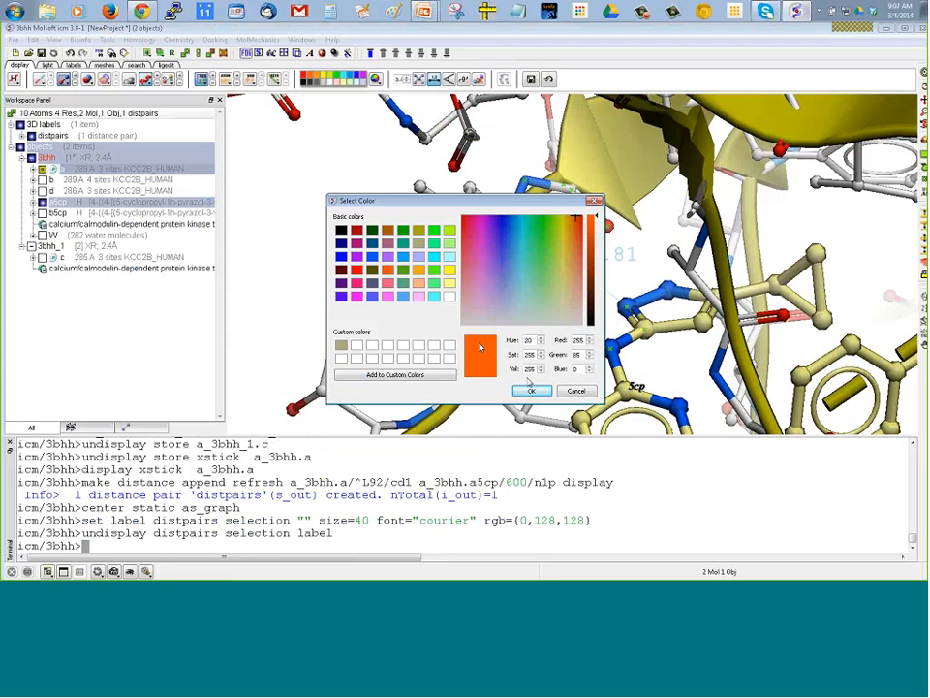
{"action": "left_click", "coordinate": [531, 390]}
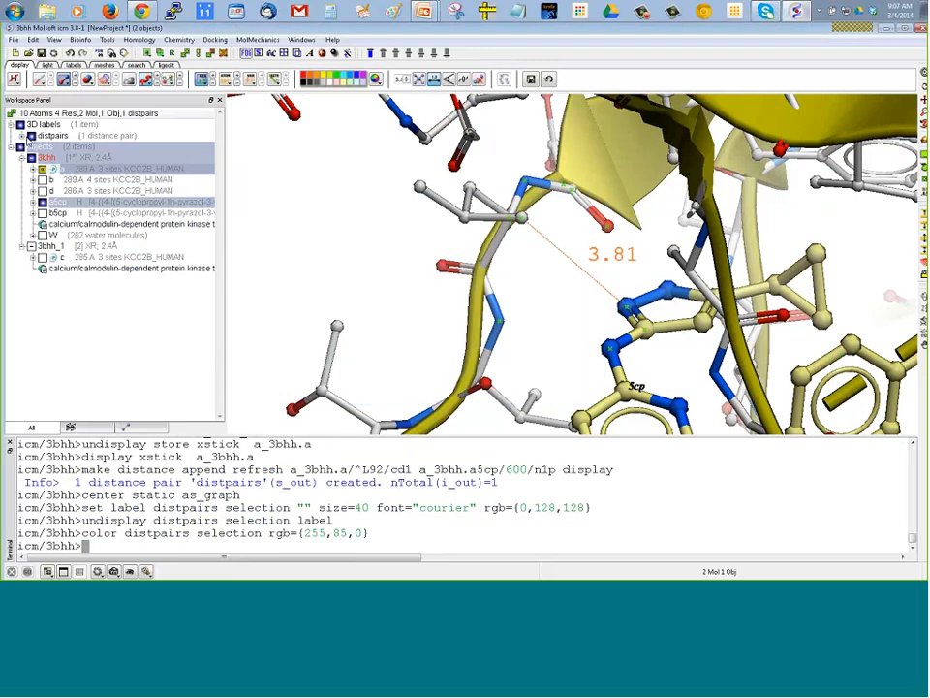
Hide the distpairs distance label and display it again
{"action": "left_click", "coordinate": [31, 136]}
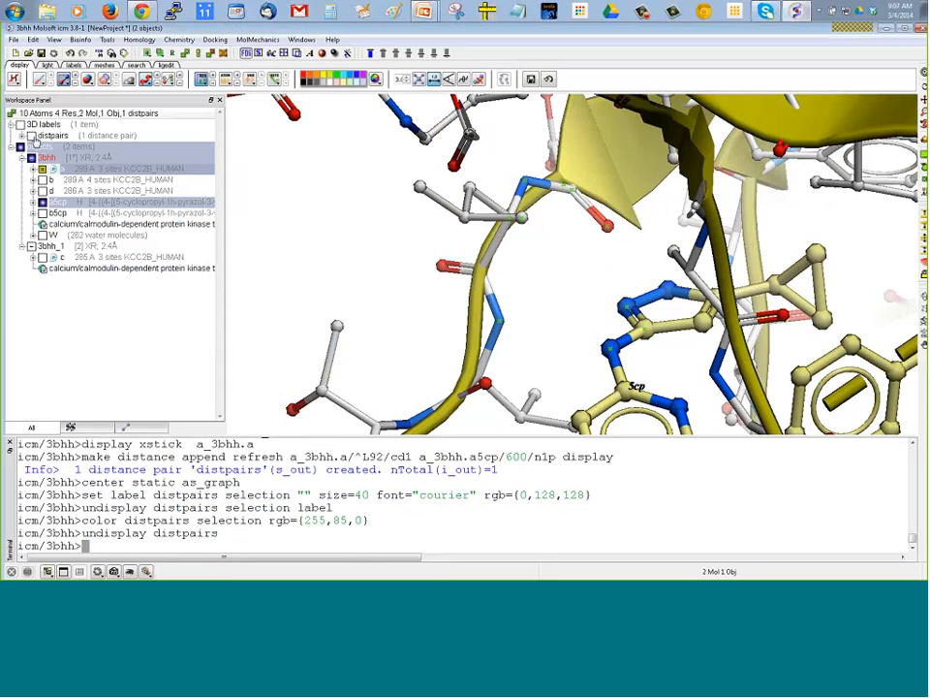
{"action": "left_click", "coordinate": [31, 135]}
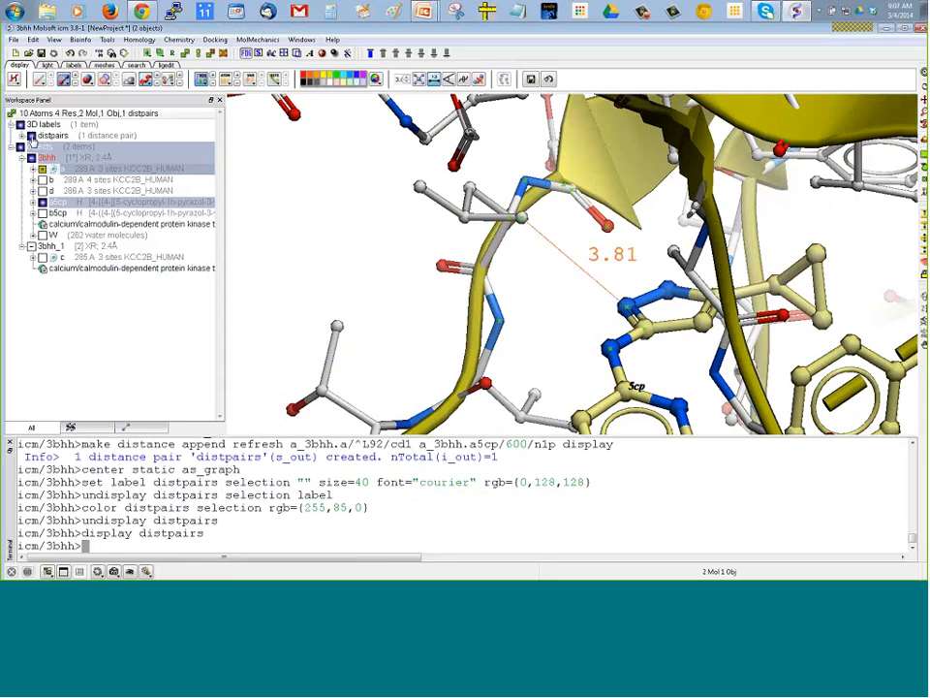
{"action": "right_click_drag", "start_coordinate": [432, 311], "coordinate": [404, 281]}
{"action": "left_click_drag", "start_coordinate": [405, 283], "coordinate": [468, 247]}
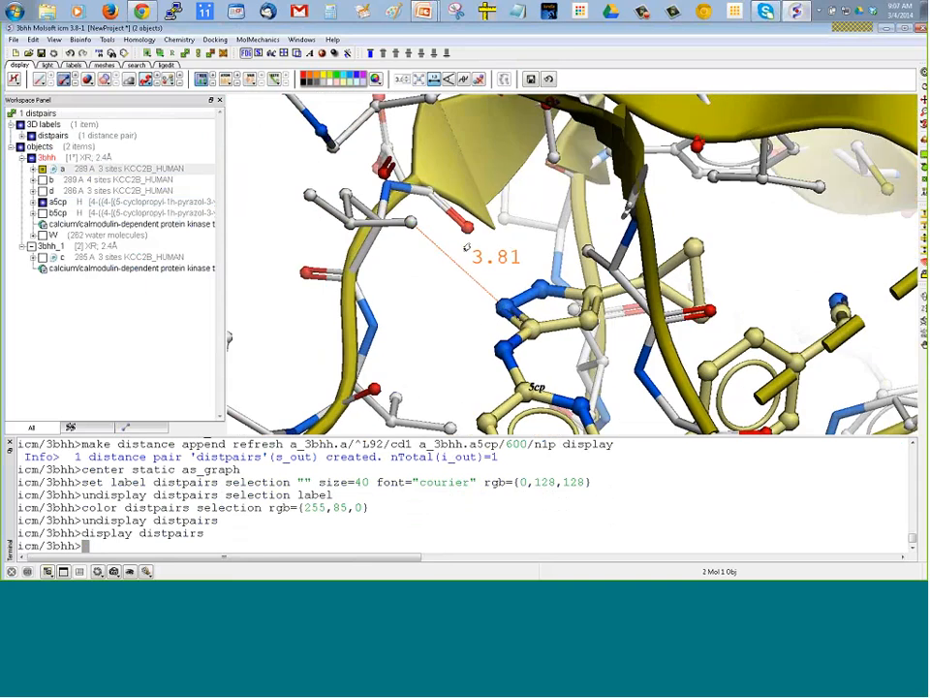
Create a planar angle label through atoms c1h, n1g and c4 of the a5cp ligand and select the atoms of that angle
{"action": "left_click", "coordinate": [448, 78]}
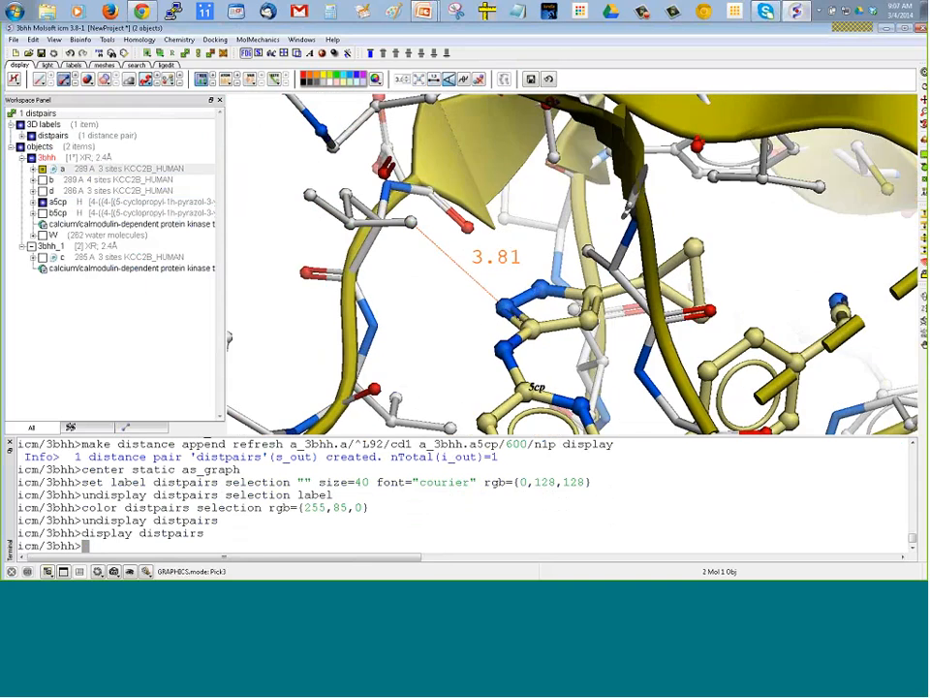
{"action": "left_click", "coordinate": [505, 350]}
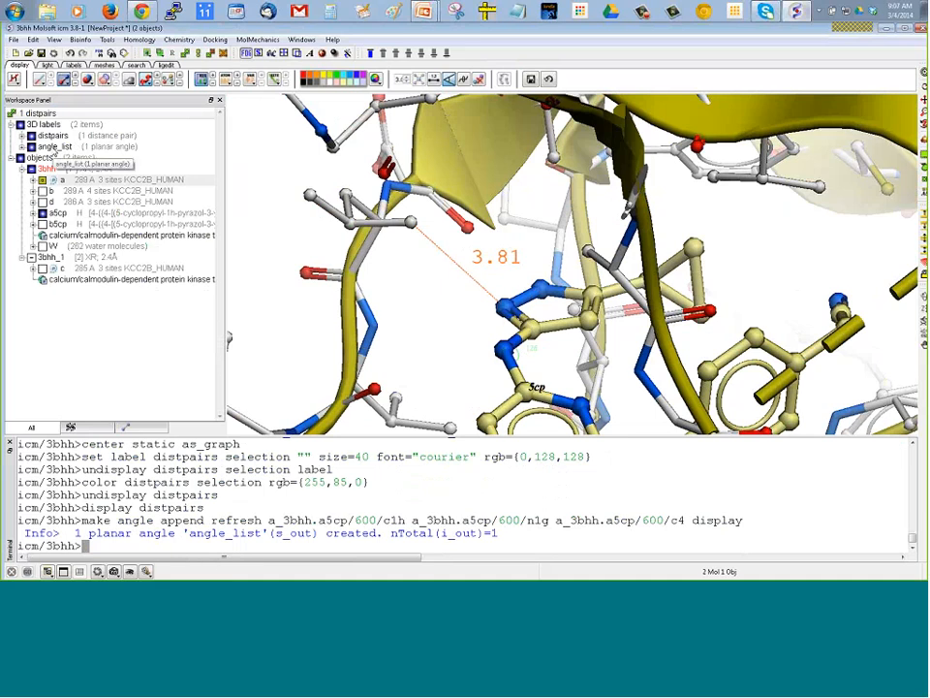
{"action": "left_click", "coordinate": [55, 149]}
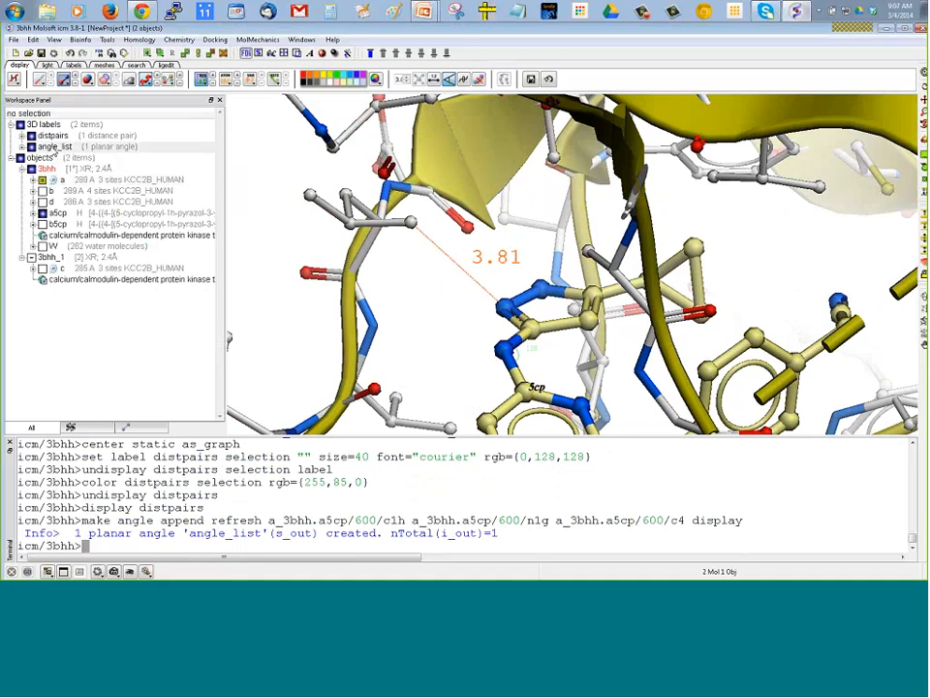
{"action": "double_click", "coordinate": [54, 150]}
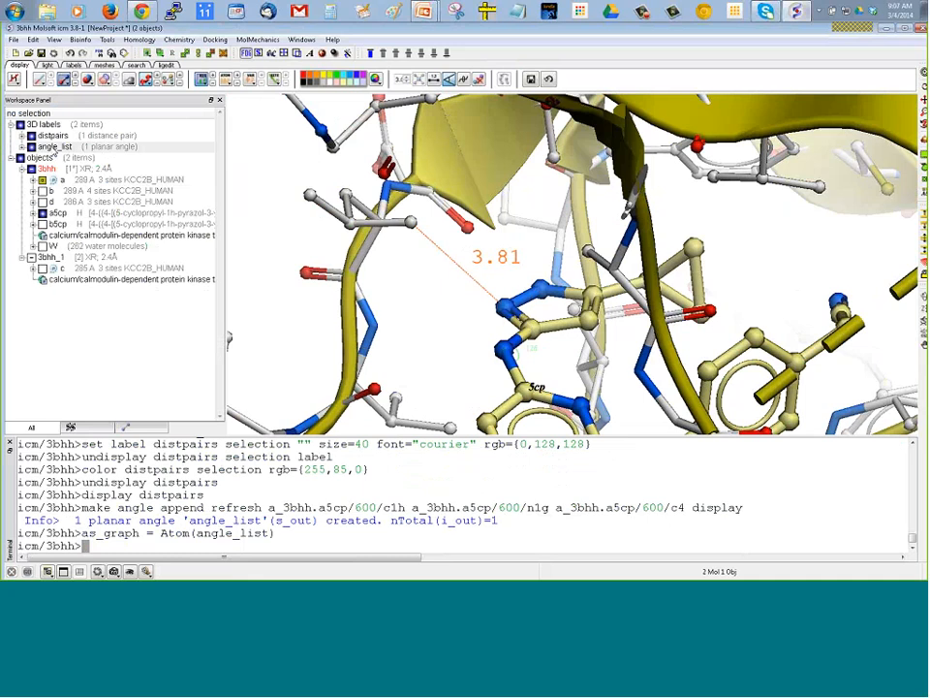
Set the font size of the planar angle label on the ligand to 40
{"action": "right_click", "coordinate": [520, 354]}
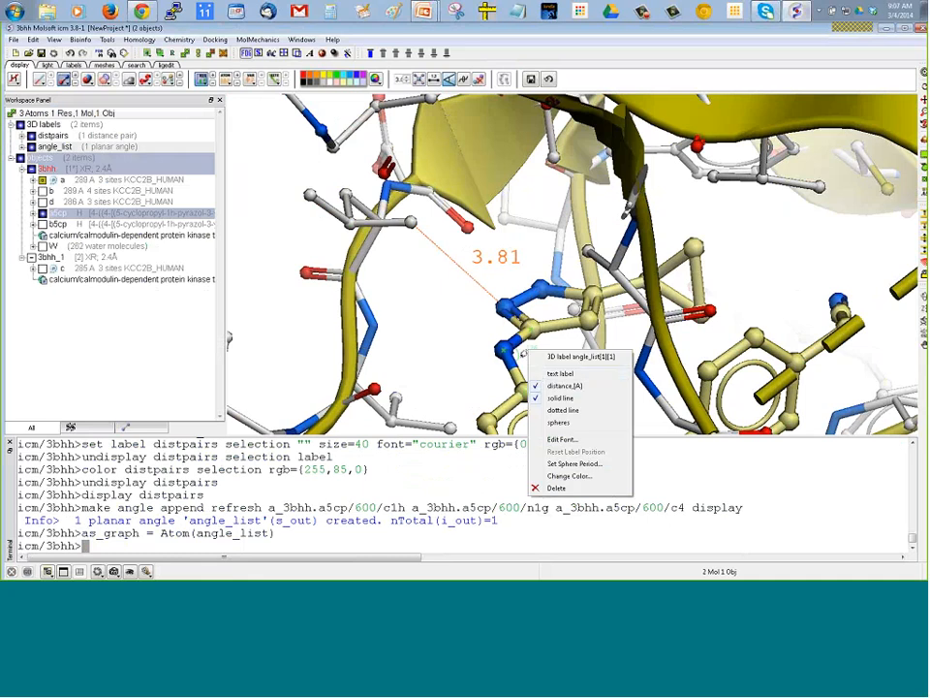
{"action": "left_click", "coordinate": [570, 439]}
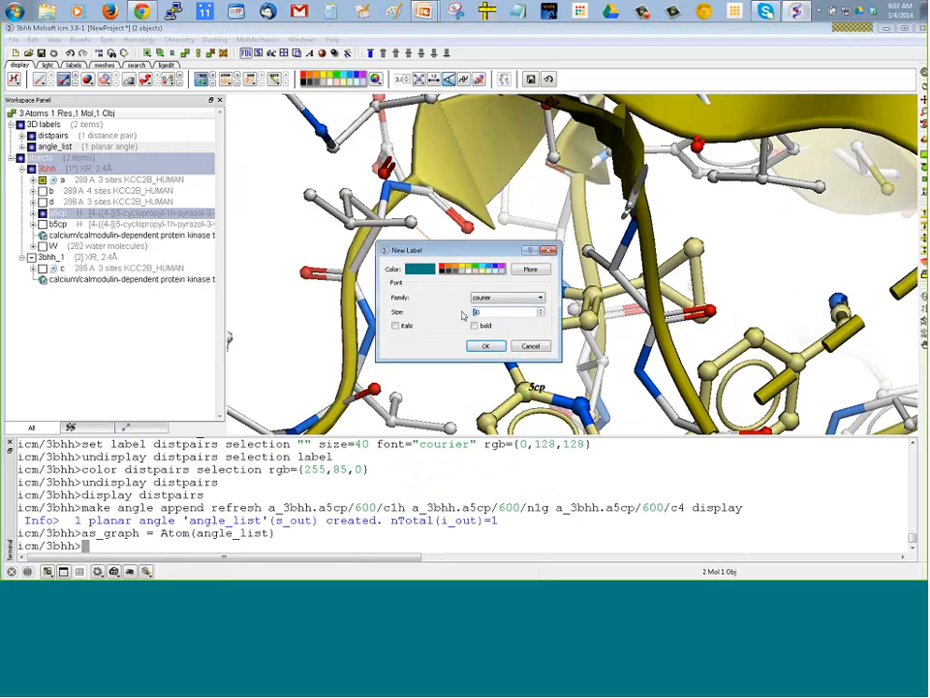
{"action": "left_click", "coordinate": [486, 346]}
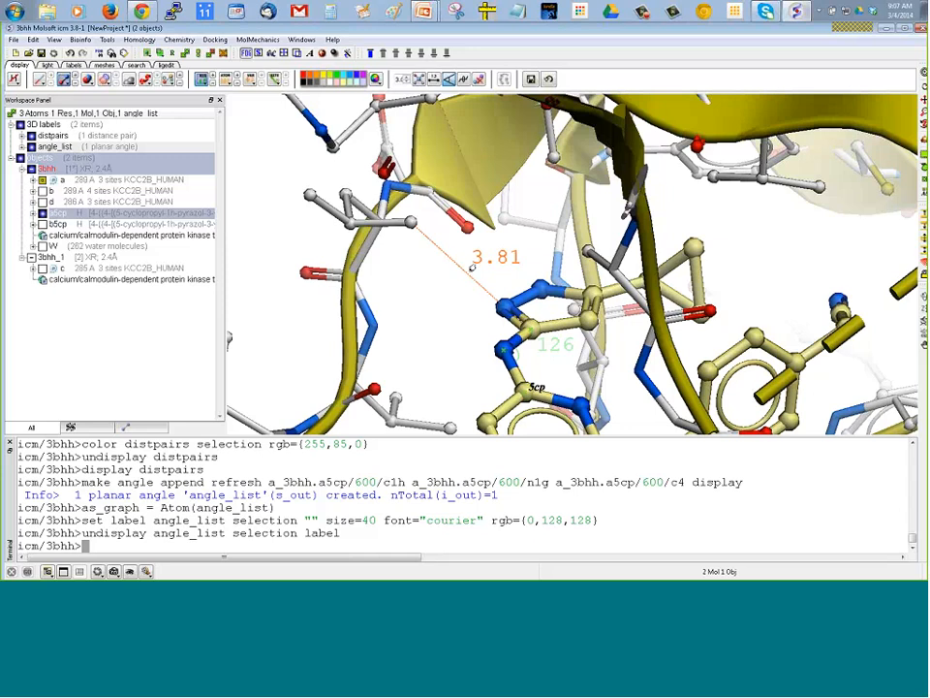
Move the distance label to the other side of its line and shift the planar angle label closer to its ligand atom
{"action": "left_click_drag", "start_coordinate": [472, 267], "coordinate": [408, 283]}
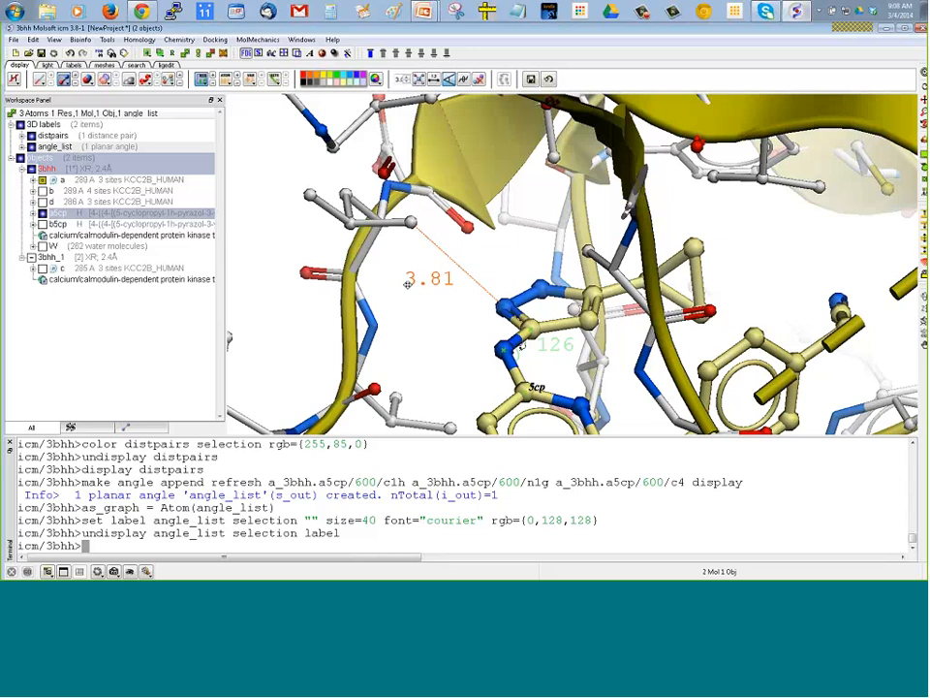
{"action": "left_click_drag", "start_coordinate": [540, 349], "coordinate": [521, 361]}
{"action": "left_click_drag", "start_coordinate": [516, 249], "coordinate": [532, 265]}
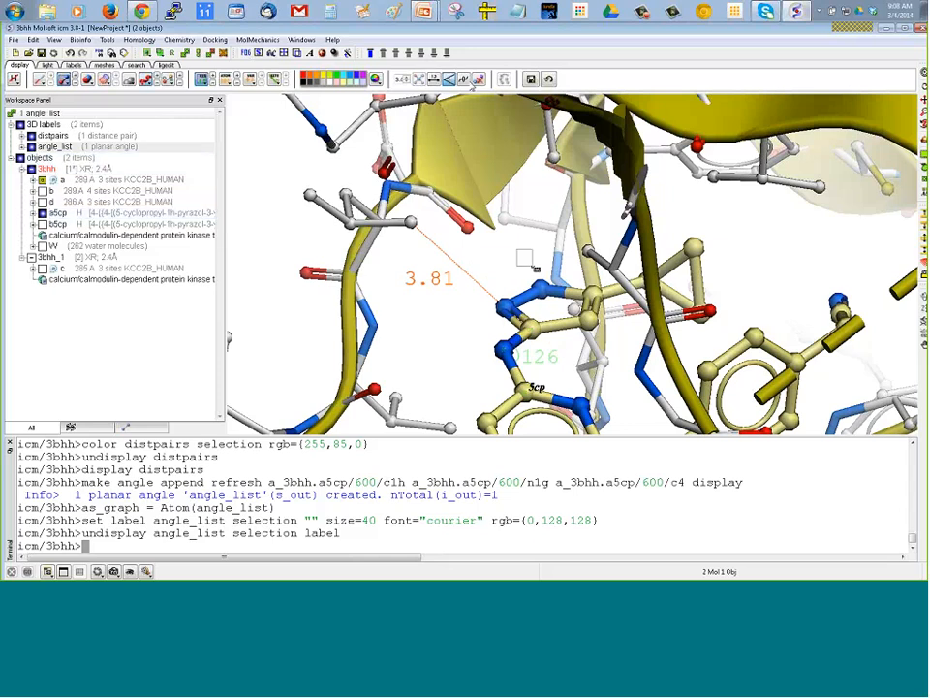
Create a dihedral angle label through atoms n1q, n1p, c1h and n1g of the a5cp ligand and set its font size to 50
{"action": "left_click", "coordinate": [464, 80]}
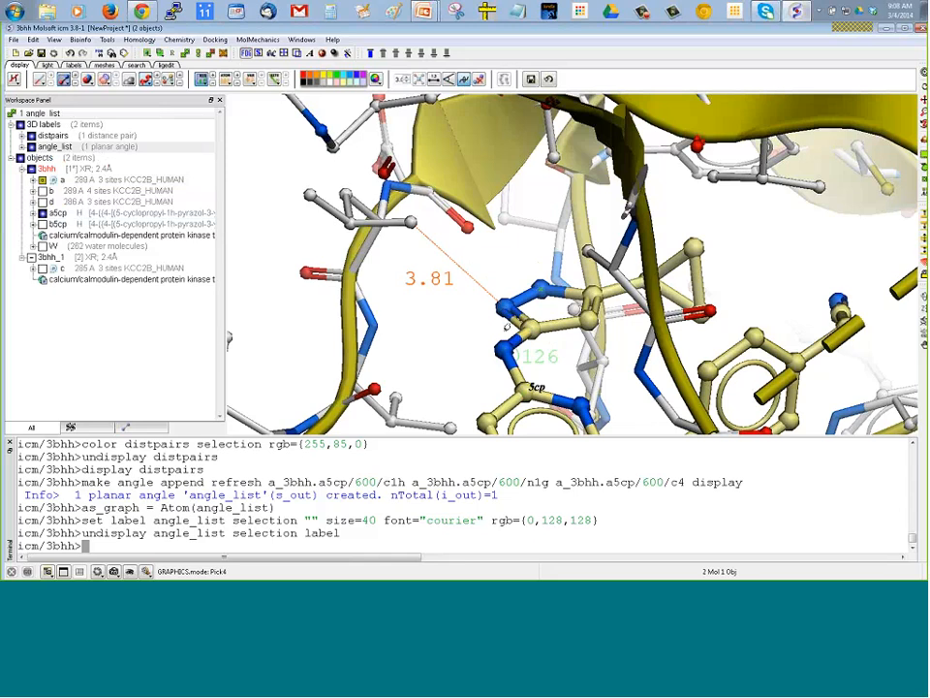
{"action": "left_click", "coordinate": [502, 351]}
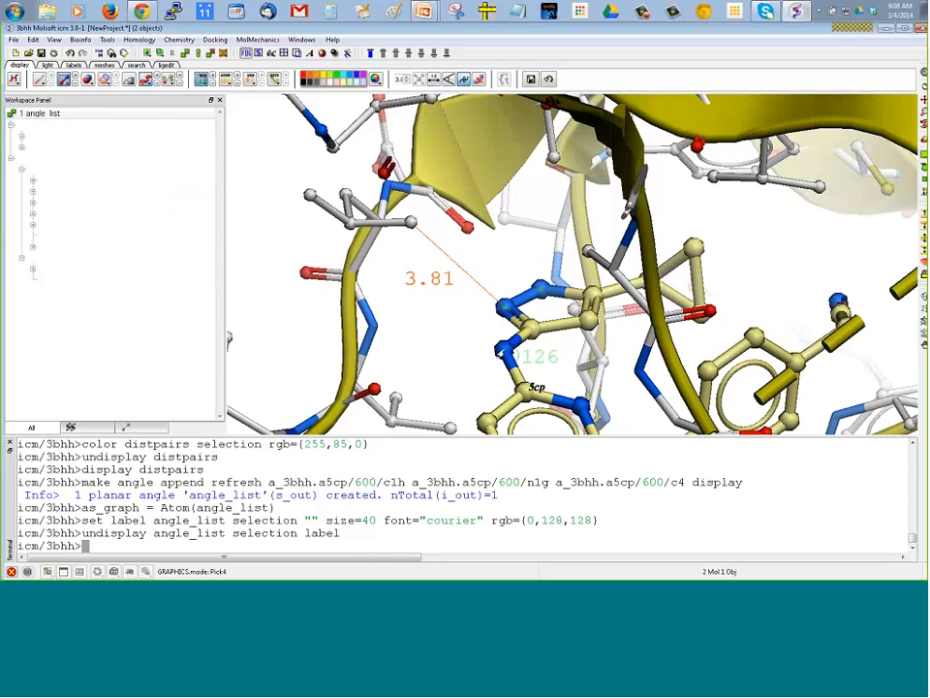
{"action": "right_click", "coordinate": [535, 314]}
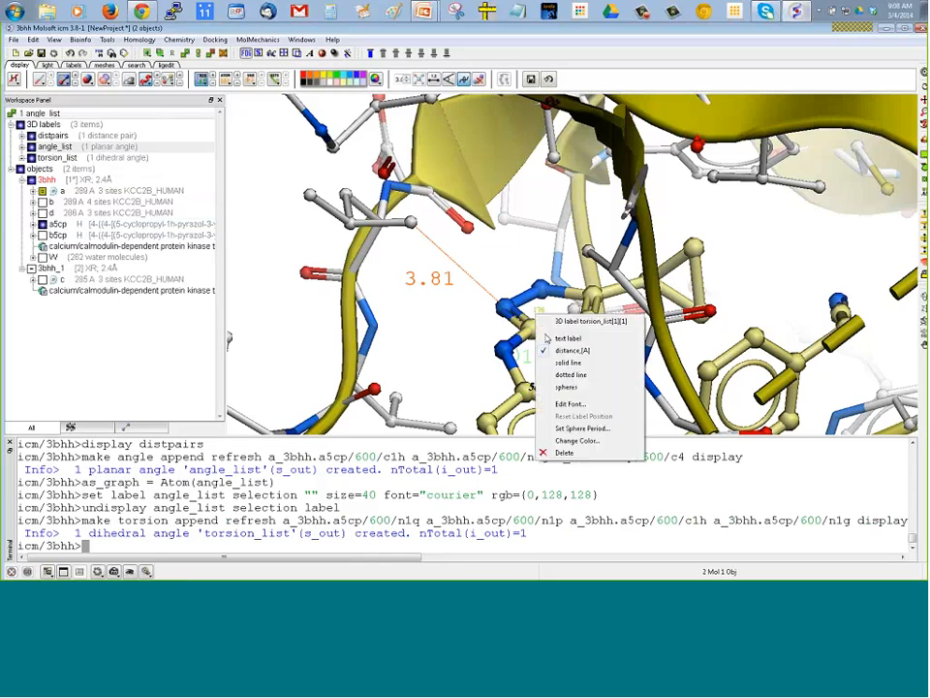
{"action": "left_click", "coordinate": [572, 405]}
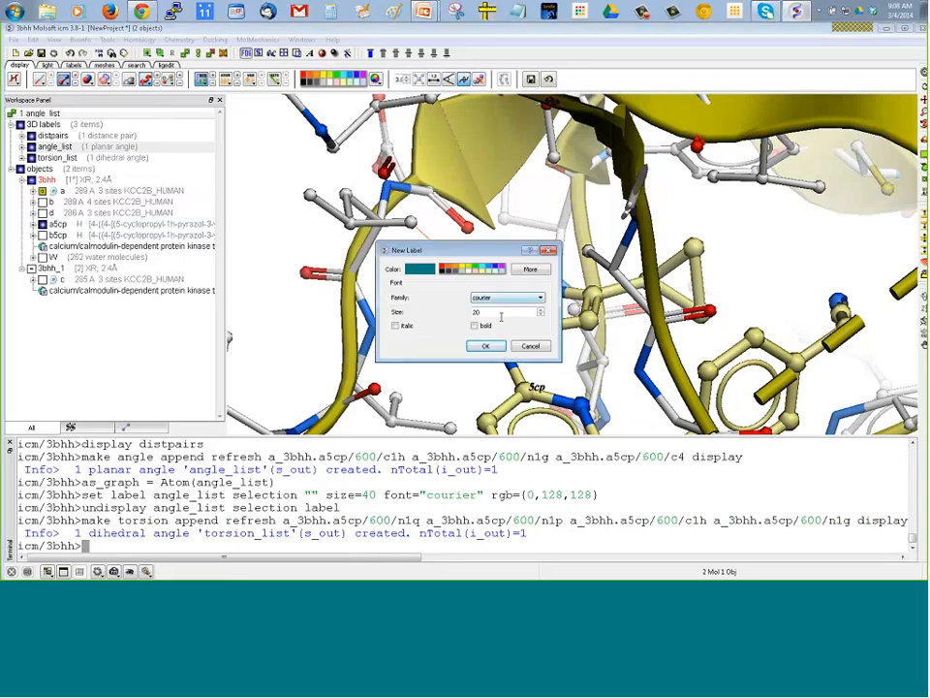
{"action": "left_click_drag", "start_coordinate": [501, 316], "coordinate": [458, 318]}
{"action": "type", "text": "50"}
{"action": "left_click", "coordinate": [485, 347]}
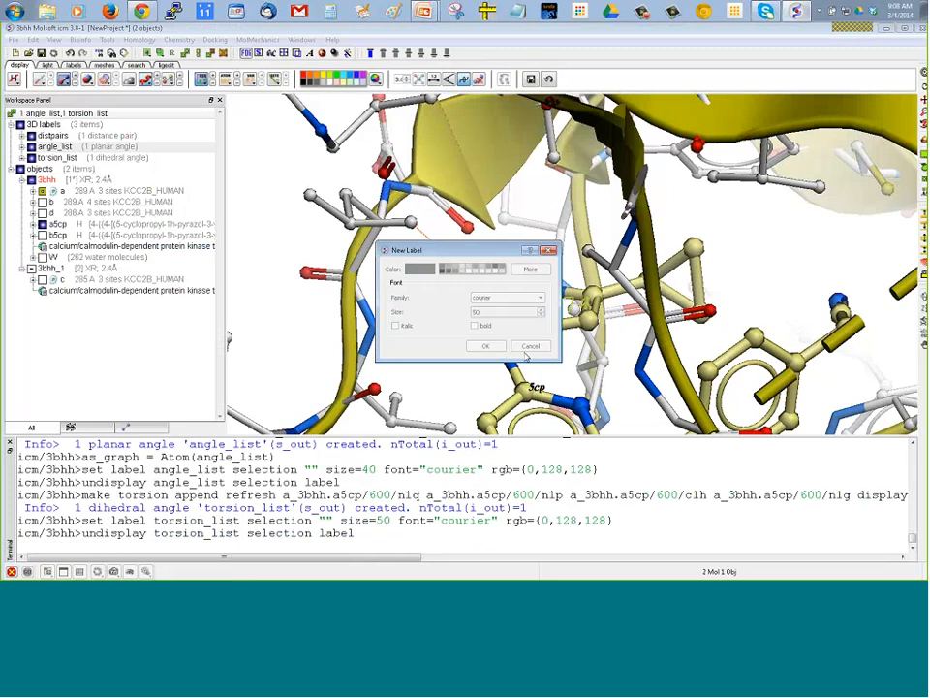
Hide the xstick representation and residue labels of all molecules, and redisplay only the a5cp ligand
{"action": "mouse_move", "coordinate": [579, 357]}
{"action": "left_mouse_down"}
{"action": "mouse_move", "coordinate": [617, 311]}
{"action": "mouse_move", "coordinate": [567, 339]}
{"action": "left_mouse_up"}
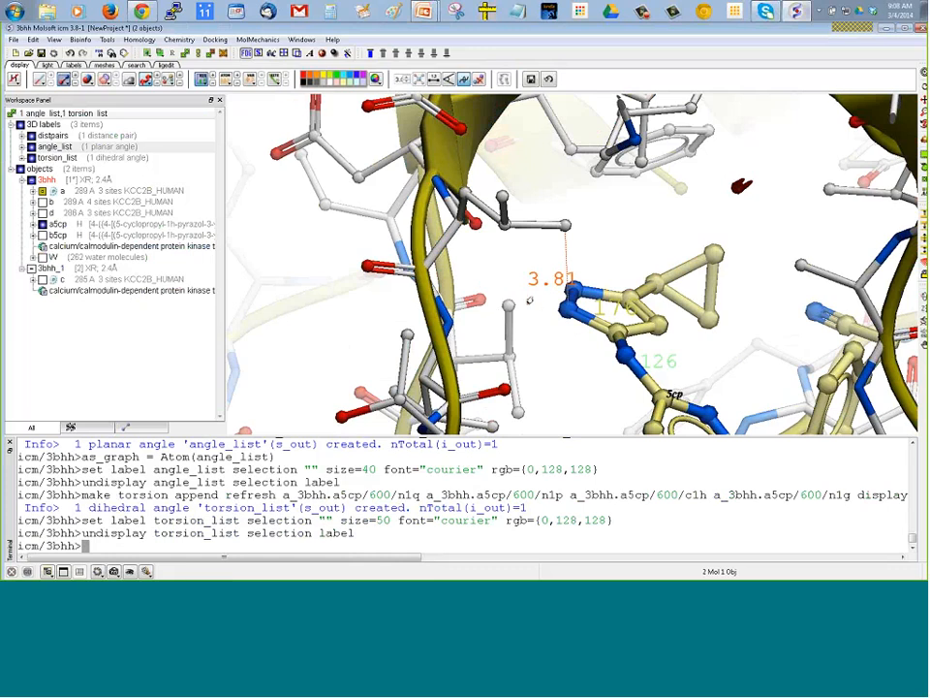
{"action": "mouse_move", "coordinate": [484, 281]}
{"action": "left_mouse_down"}
{"action": "mouse_move", "coordinate": [500, 298]}
{"action": "mouse_move", "coordinate": [492, 275]}
{"action": "mouse_move", "coordinate": [563, 288]}
{"action": "mouse_move", "coordinate": [482, 288]}
{"action": "mouse_move", "coordinate": [473, 271]}
{"action": "left_mouse_up"}
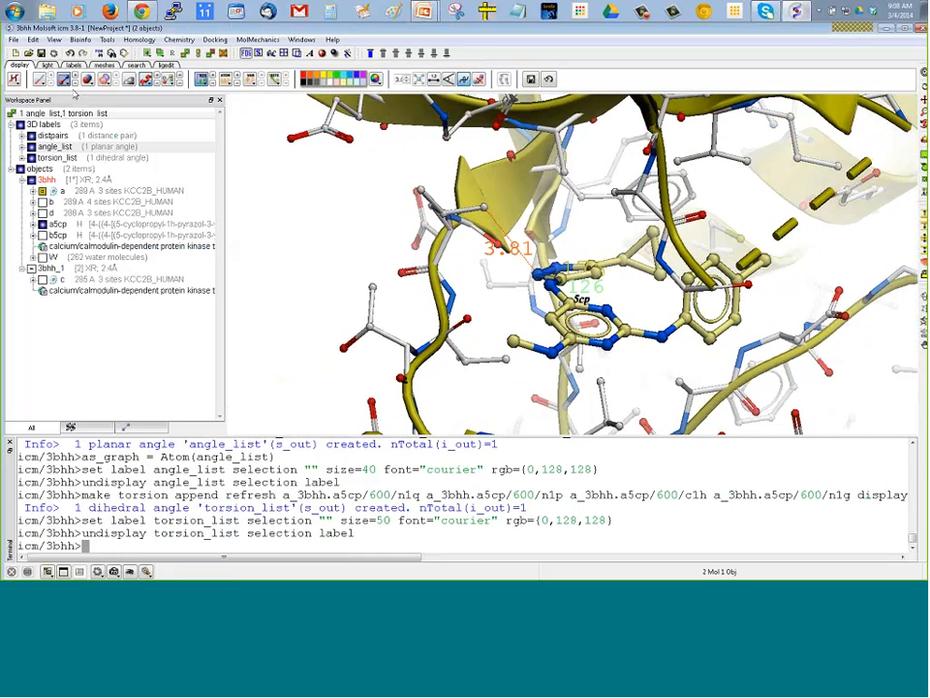
{"action": "left_click", "coordinate": [64, 81]}
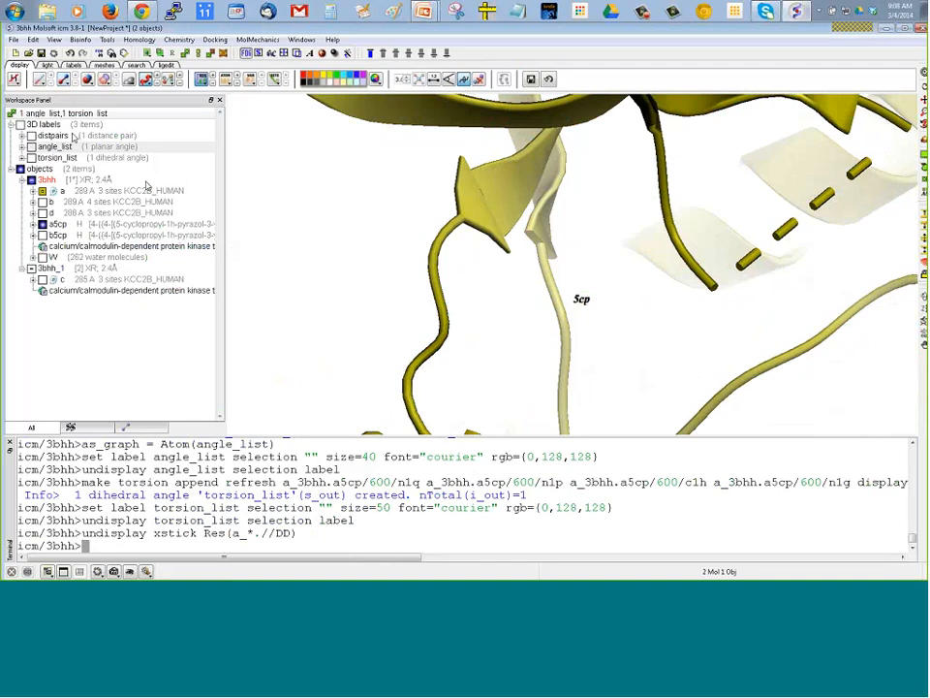
{"action": "left_click", "coordinate": [43, 224]}
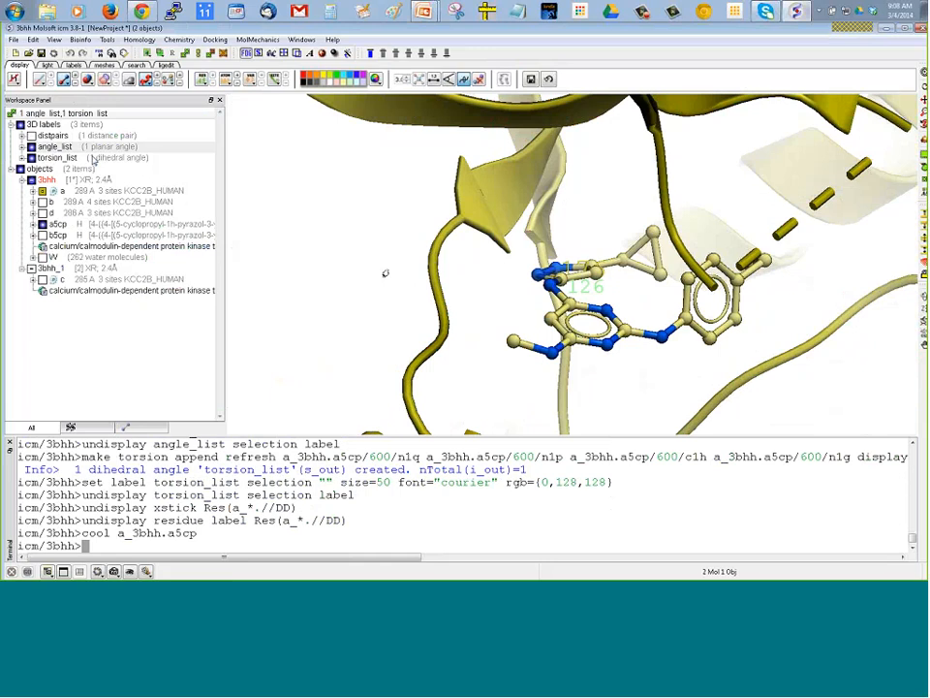
Hide the planar angle and dihedral angle labels on the ligand
{"action": "left_click", "coordinate": [32, 148]}
{"action": "left_click", "coordinate": [32, 158]}
{"action": "left_click_drag", "start_coordinate": [254, 261], "coordinate": [238, 233]}
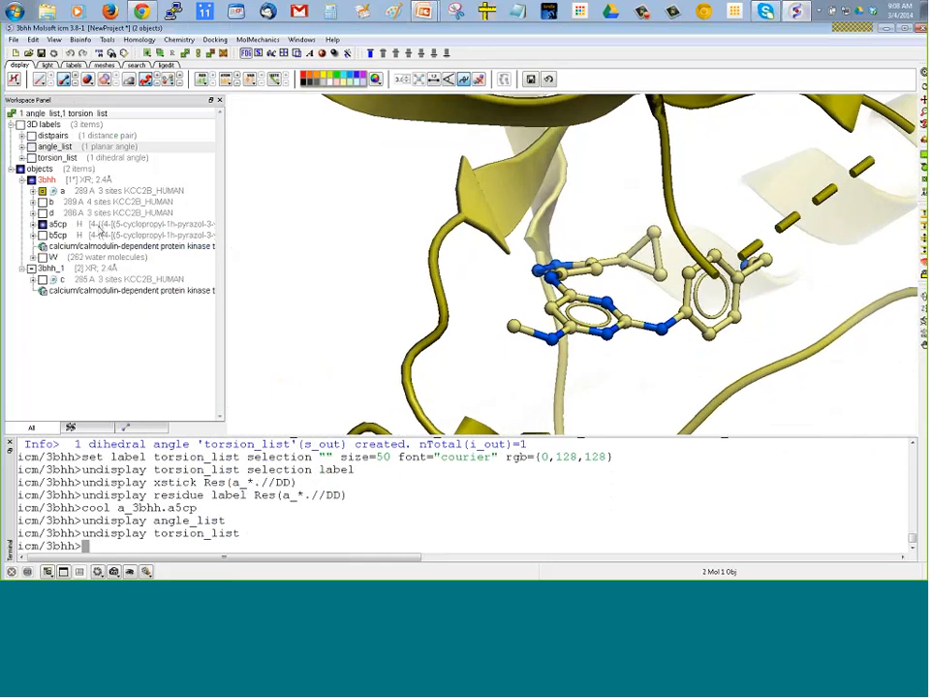
Select the a5cp ligand and calculate its contact areas with the surrounding residues
{"action": "left_click", "coordinate": [100, 225]}
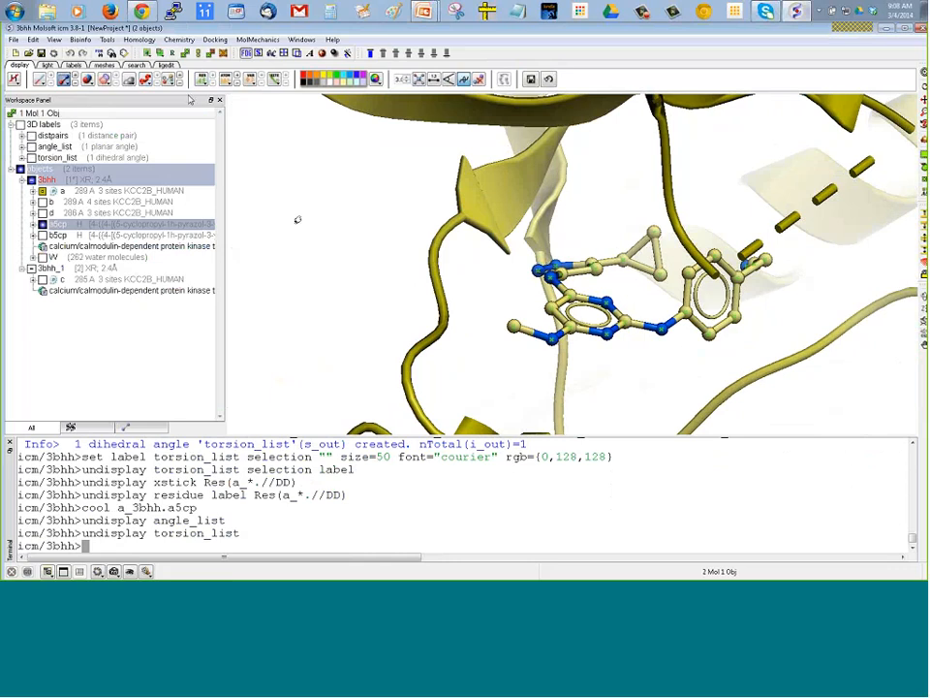
{"action": "left_click", "coordinate": [106, 40]}
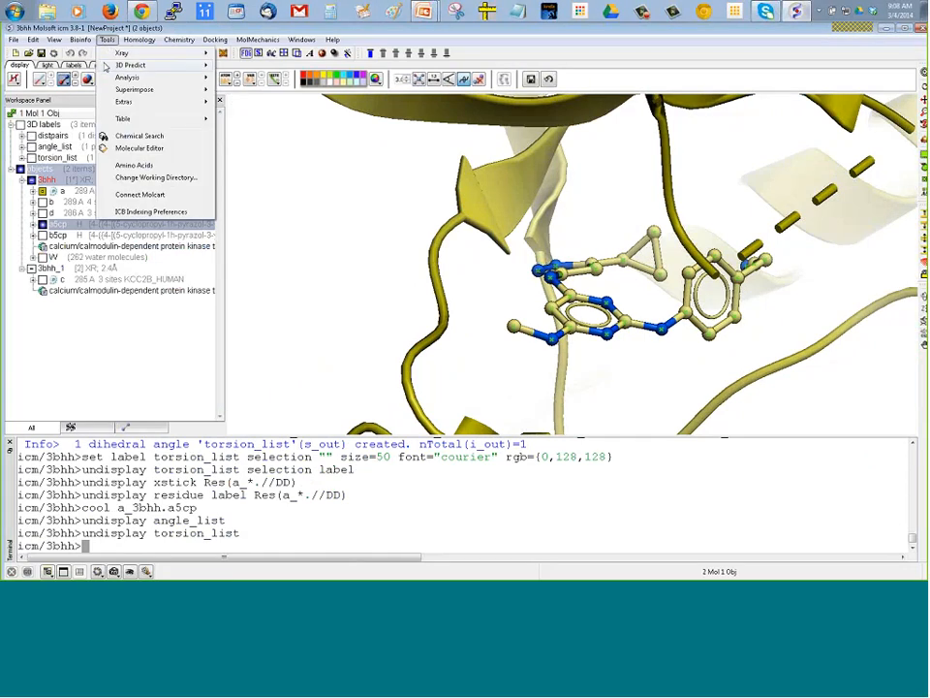
{"action": "mouse_move", "coordinate": [107, 77]}
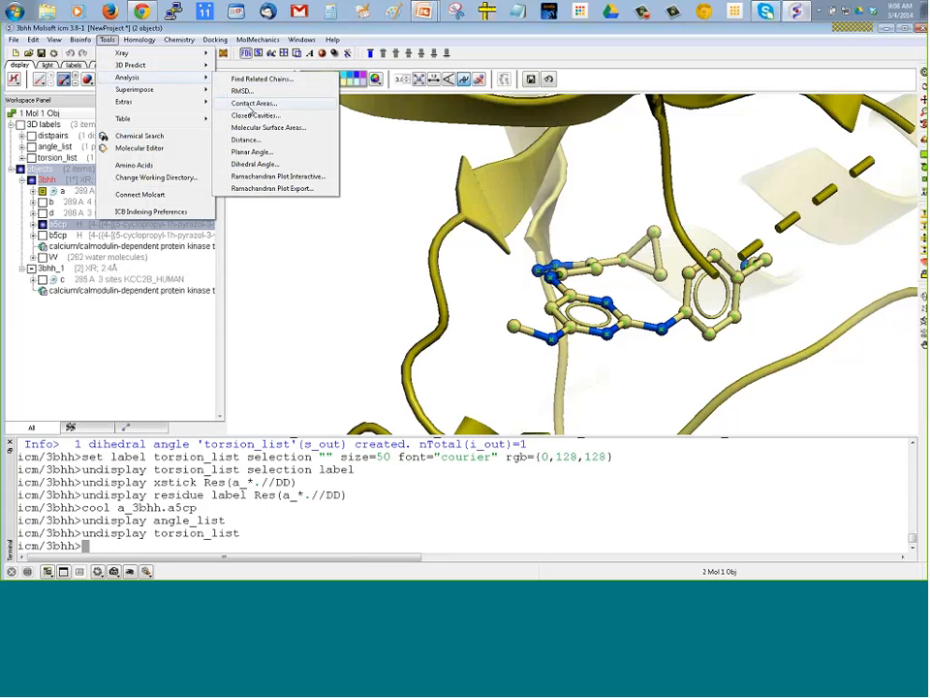
{"action": "left_click", "coordinate": [251, 104]}
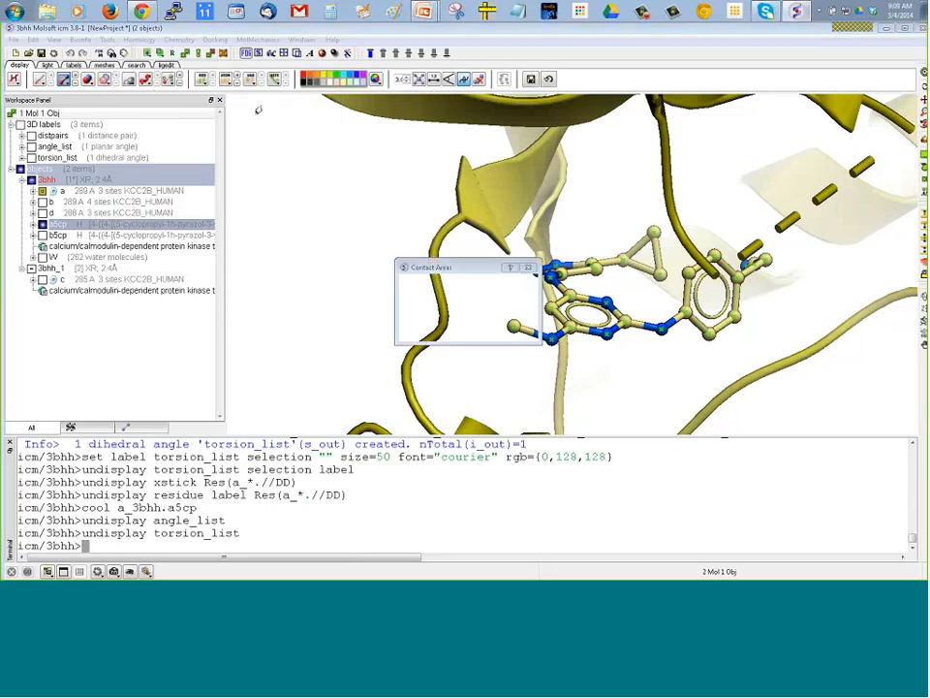
{"action": "left_click", "coordinate": [466, 330]}
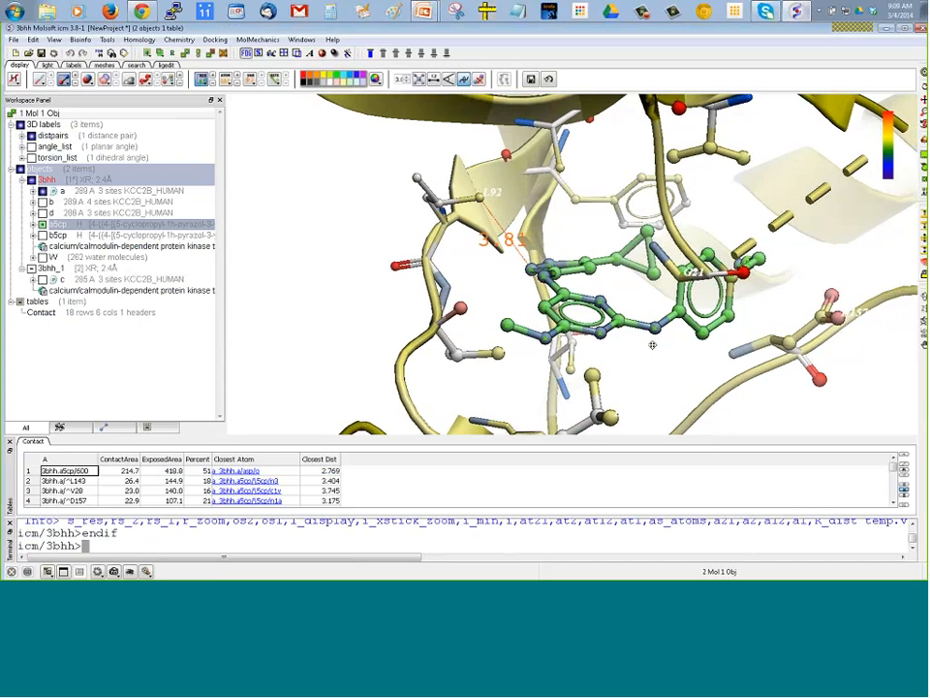
Expand the distpairs entry and hide its distance label from the contact area display around the ligand
{"action": "middle_click_drag", "start_coordinate": [652, 345], "coordinate": [632, 339]}
{"action": "left_click", "coordinate": [21, 136]}
{"action": "left_click", "coordinate": [32, 137]}
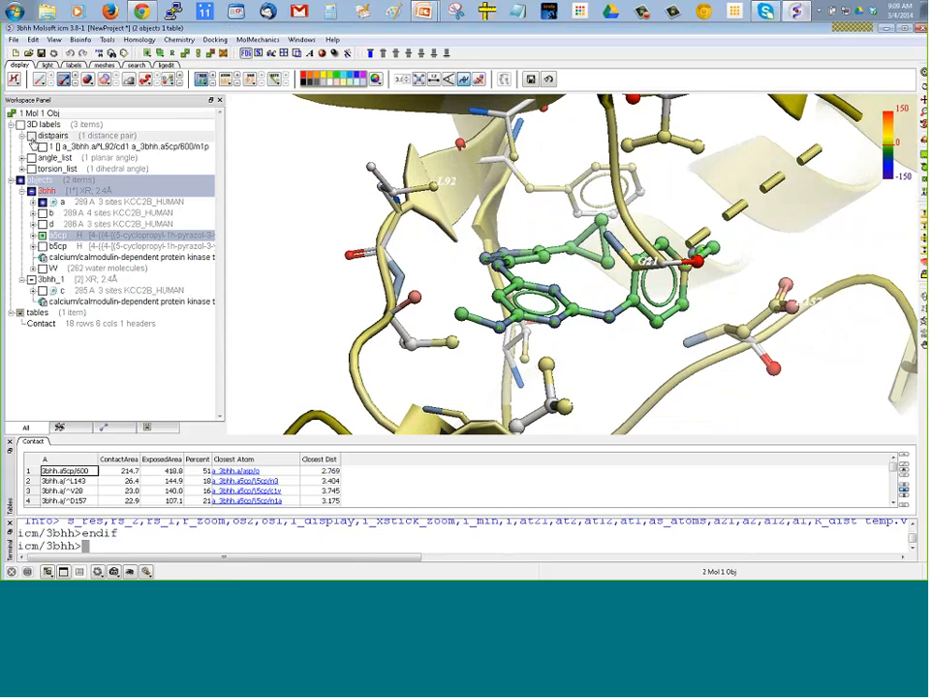
{"action": "left_click_drag", "start_coordinate": [345, 292], "coordinate": [308, 149]}
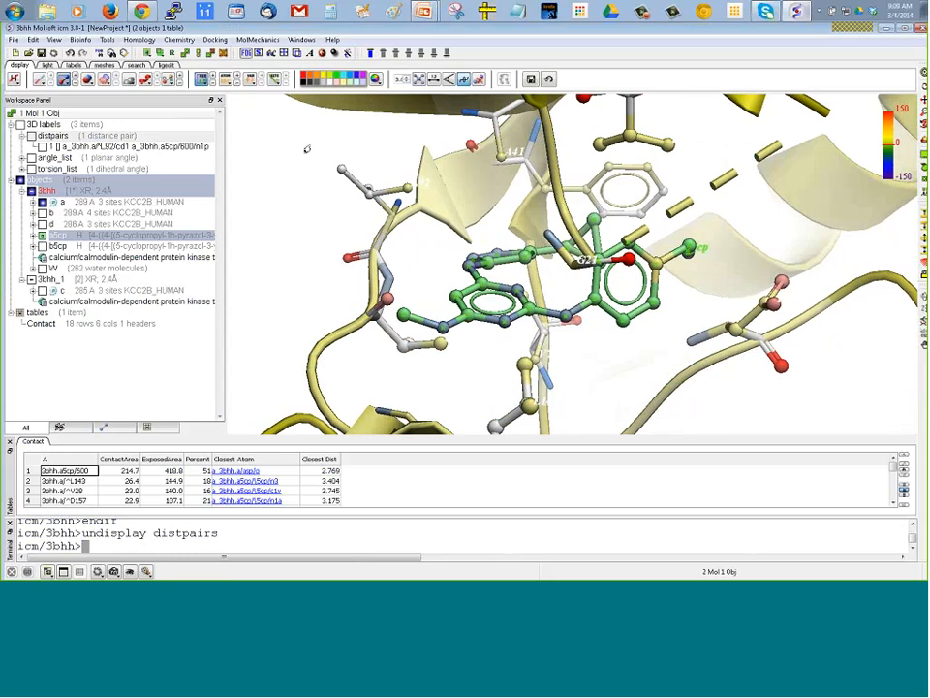
{"action": "left_click_drag", "start_coordinate": [659, 313], "coordinate": [360, 215]}
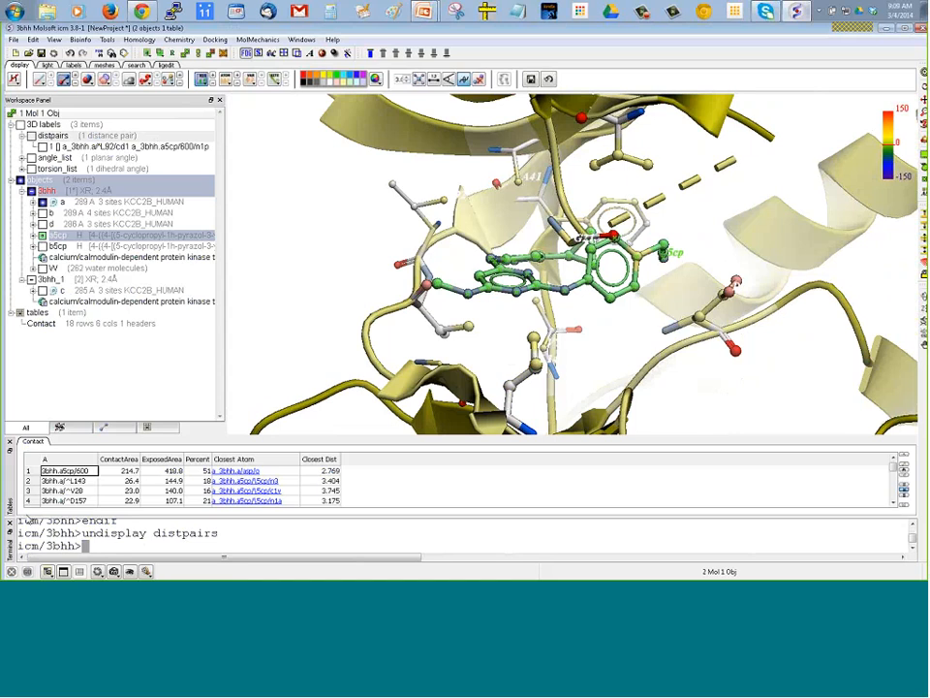
Close the terminal to enlarge the Contact table and select the entry for residue V28 of chain a
{"action": "left_click", "coordinate": [11, 522]}
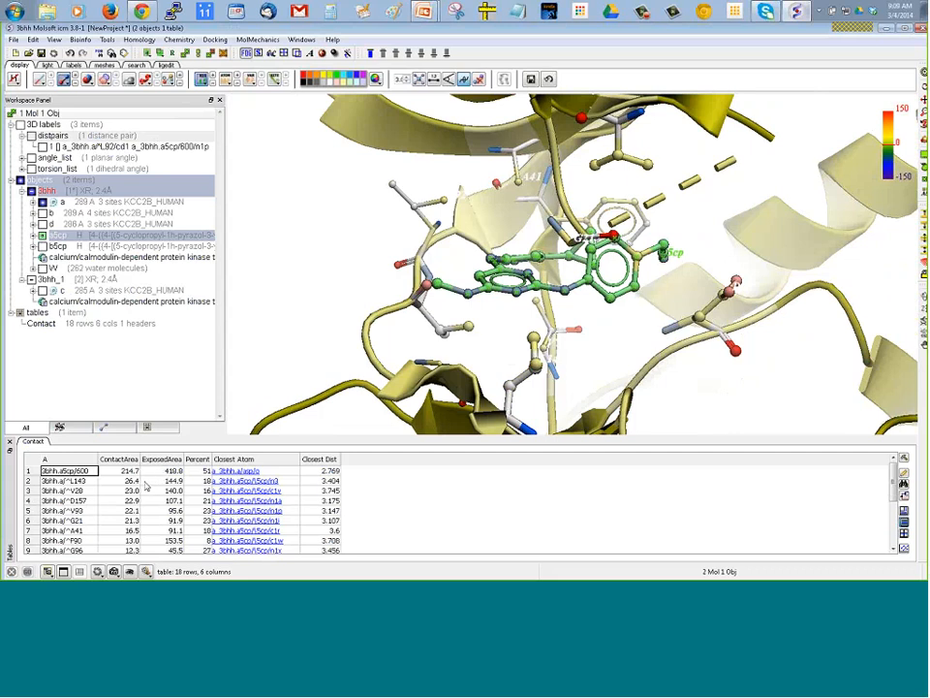
{"action": "left_click", "coordinate": [92, 491]}
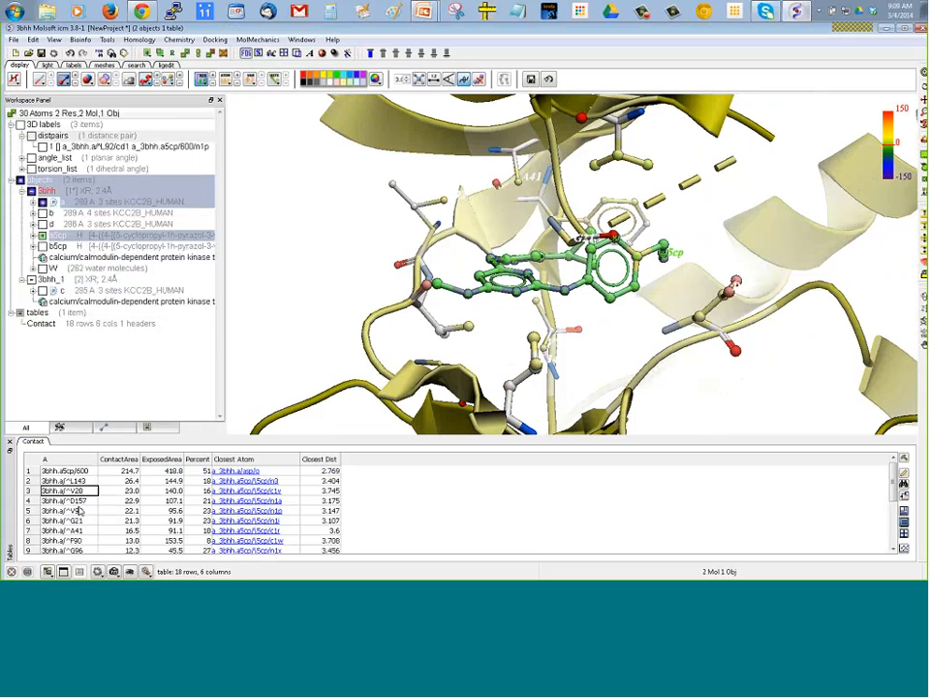
Locate residues V93 and G21 of chain a by selecting their entries in the Contact table, clearing the selection in between
{"action": "left_click", "coordinate": [80, 511]}
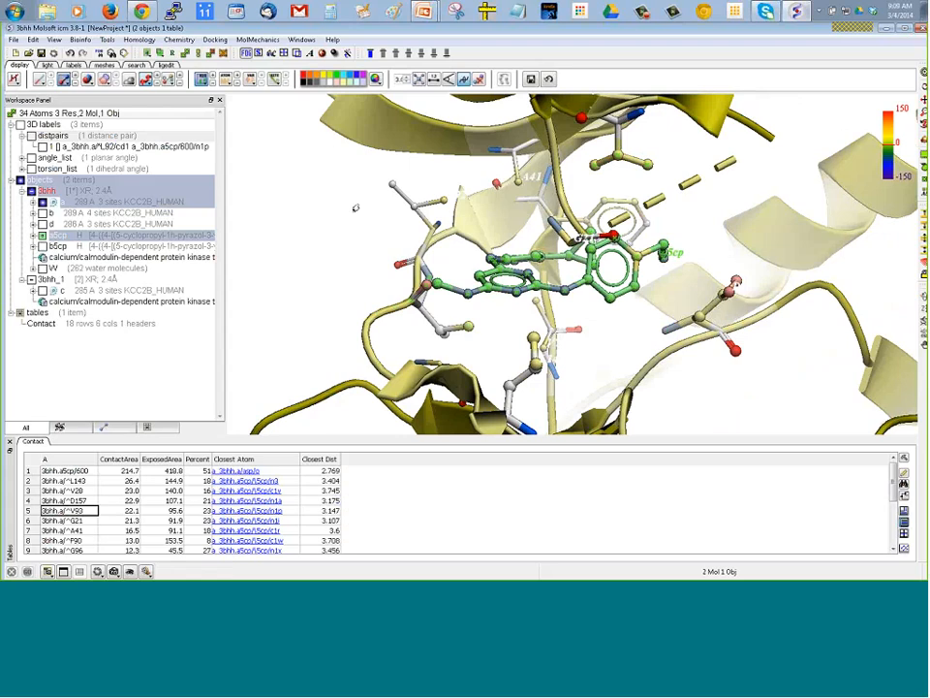
{"action": "left_click", "coordinate": [87, 79]}
{"action": "left_click", "coordinate": [87, 80]}
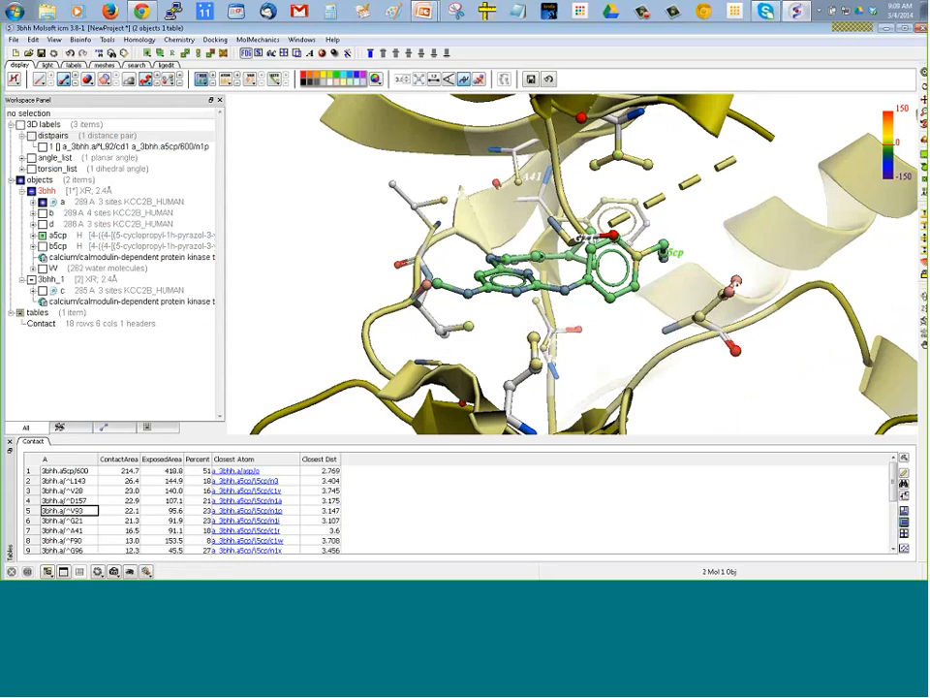
{"action": "left_click", "coordinate": [68, 521]}
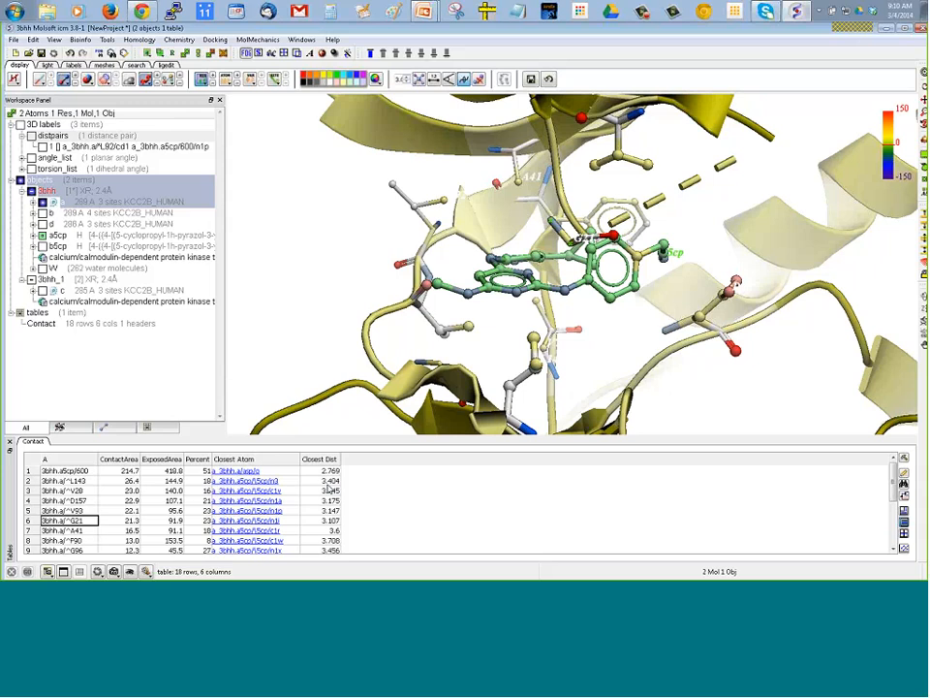
Switch to the PowerPoint slide show, advance to the Crystallographic Analysis slide, and return to ICM
{"action": "left_click", "coordinate": [422, 11]}
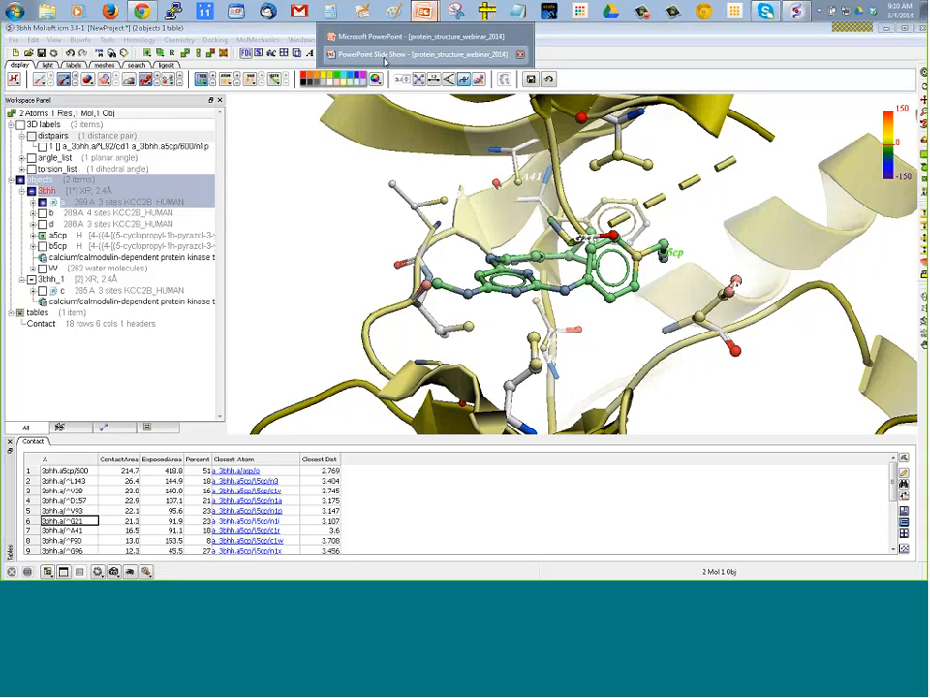
{"action": "left_click", "coordinate": [388, 54]}
{"action": "key", "text": "Right"}
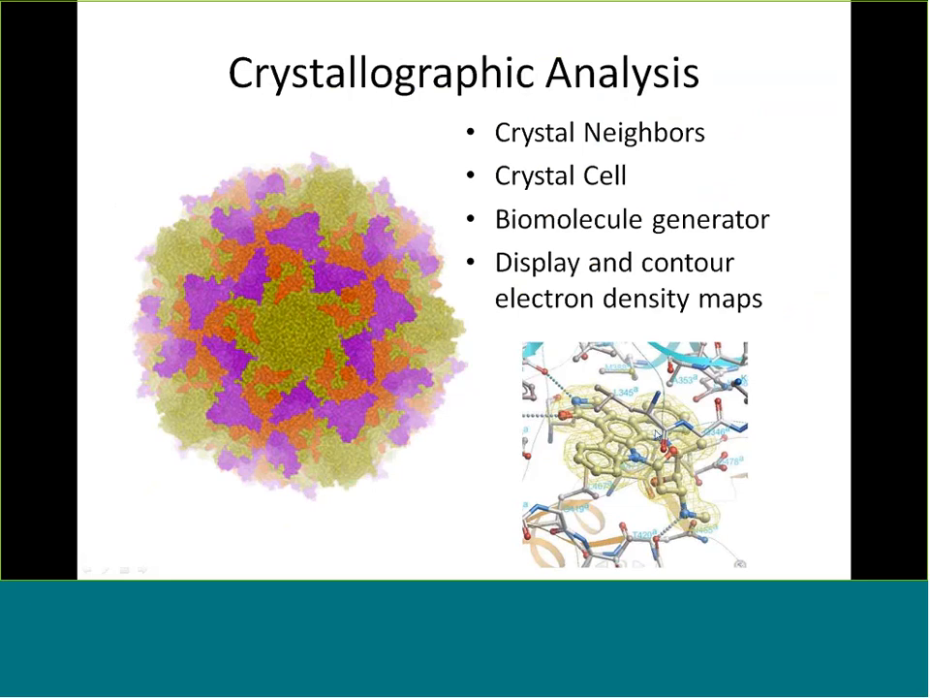
{"action": "key", "text": "alt+Tab"}
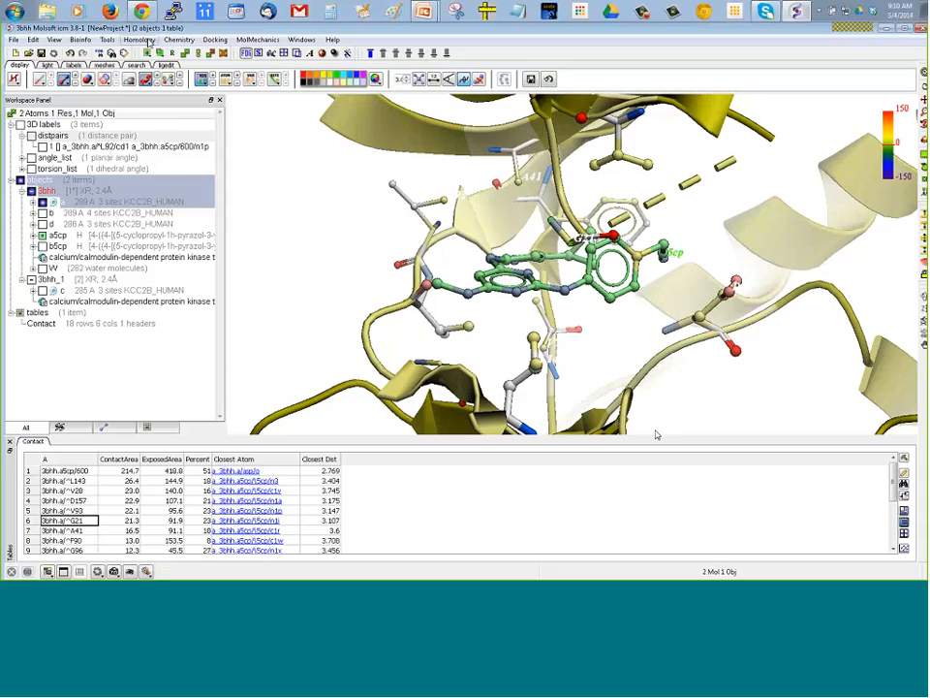
Delete all items from the current project
{"action": "left_click", "coordinate": [35, 42]}
{"action": "left_click", "coordinate": [37, 66]}
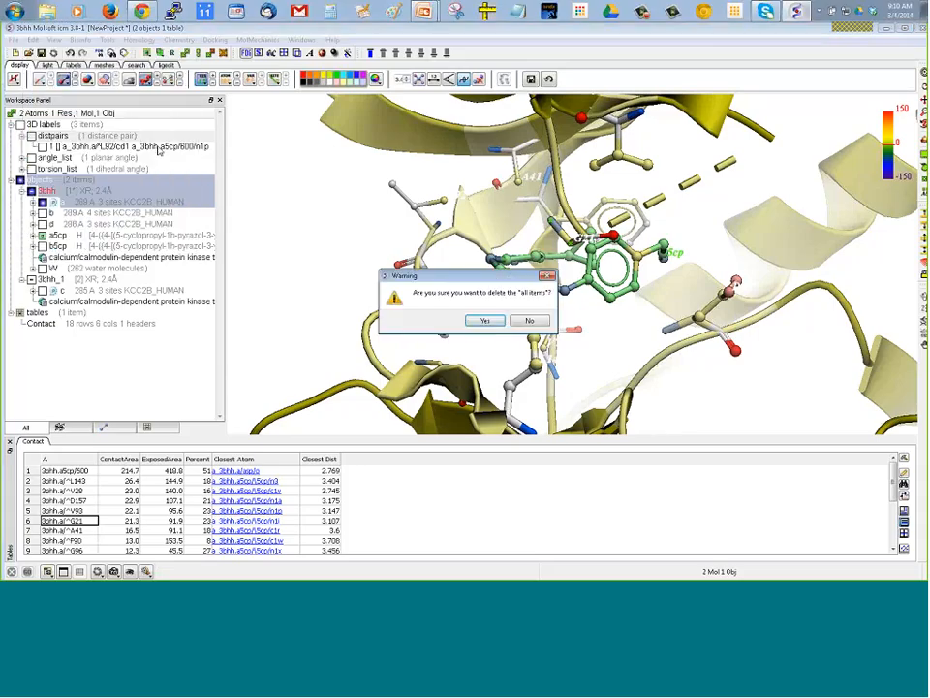
{"action": "key", "text": "Return"}
Search the PDB for 1cdg and load the structure
{"action": "double_click", "coordinate": [84, 79]}
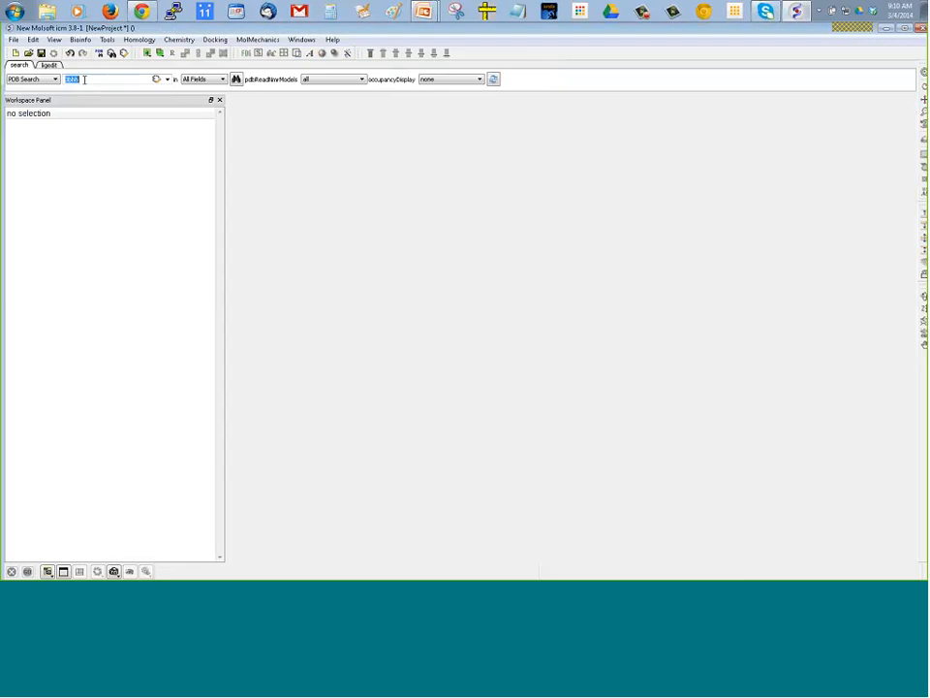
{"action": "type", "text": "1cdg"}
{"action": "key", "text": "Return"}
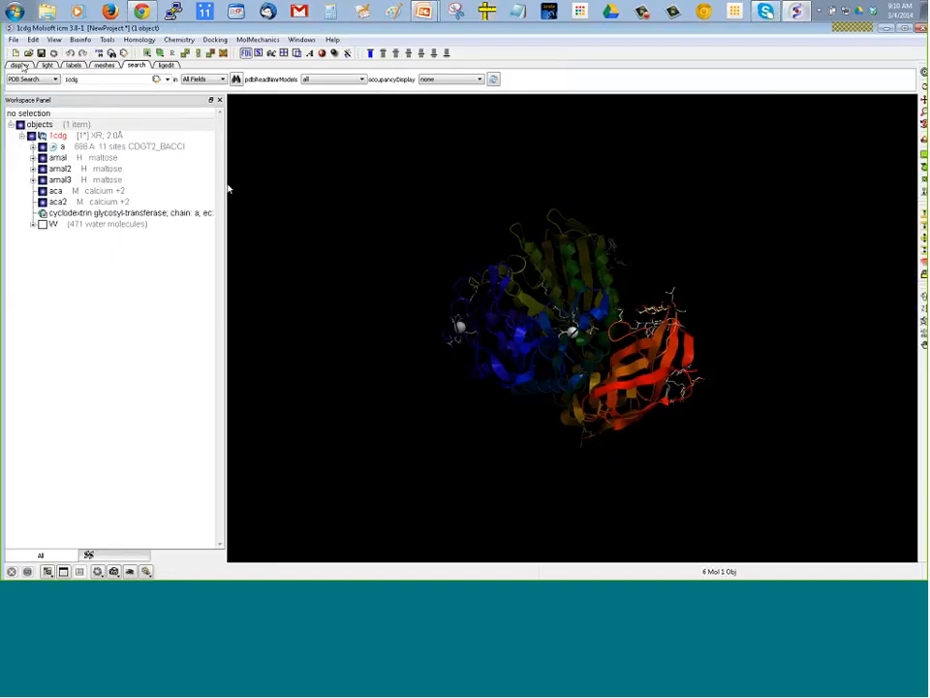
Select the region around the amal maltose ligand, centre the view on it, clear the selection and examine the binding site
{"action": "left_click_drag", "start_coordinate": [333, 83], "coordinate": [374, 136]}
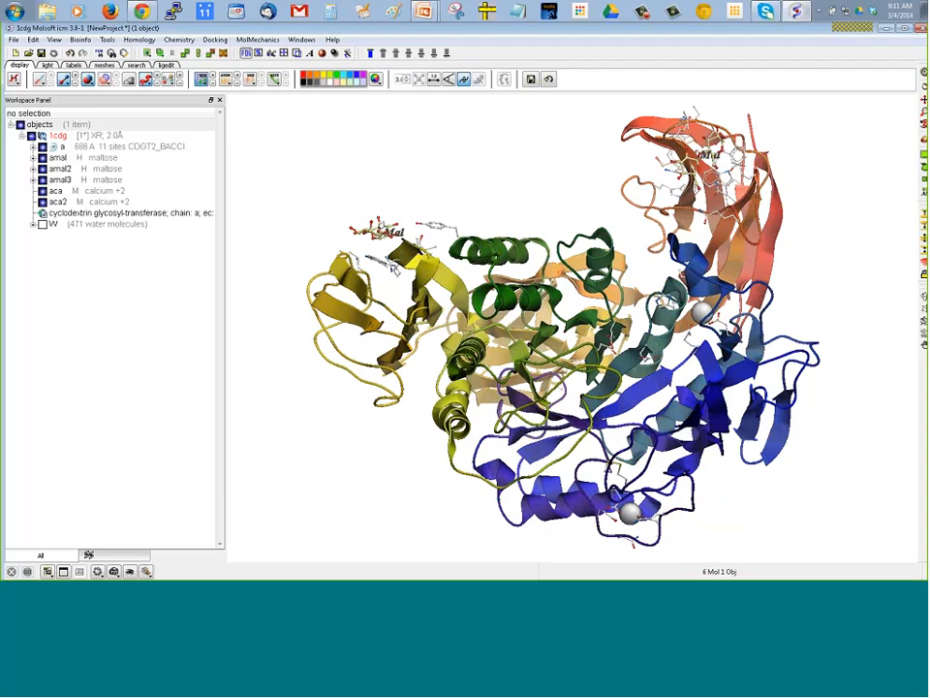
{"action": "left_click_drag", "start_coordinate": [411, 196], "coordinate": [413, 196]}
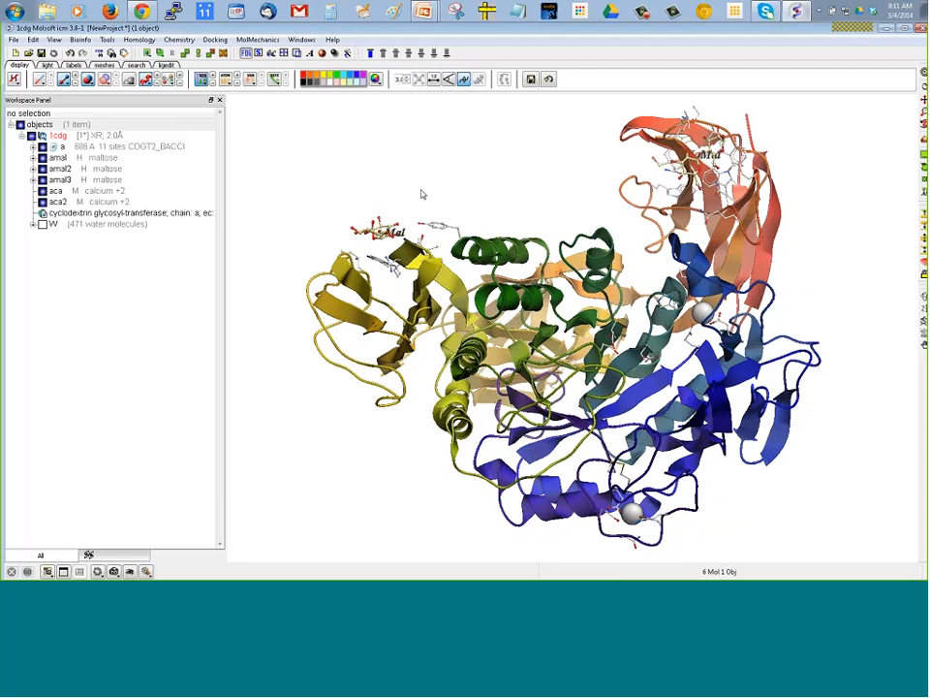
{"action": "right_click_drag", "start_coordinate": [423, 194], "coordinate": [329, 281]}
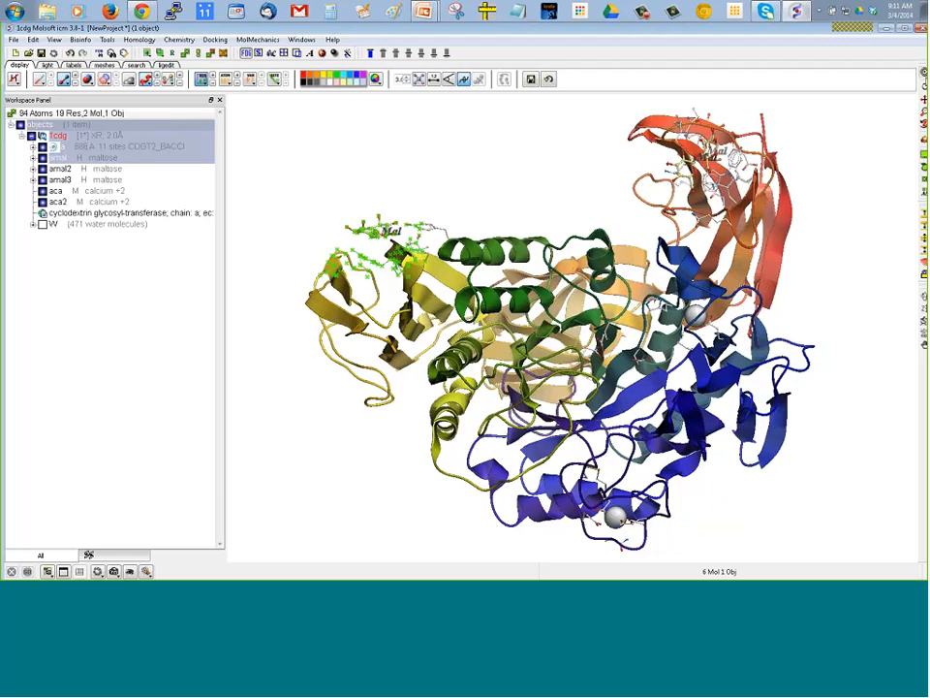
{"action": "left_click", "coordinate": [924, 73]}
{"action": "left_click_drag", "start_coordinate": [567, 320], "coordinate": [603, 328]}
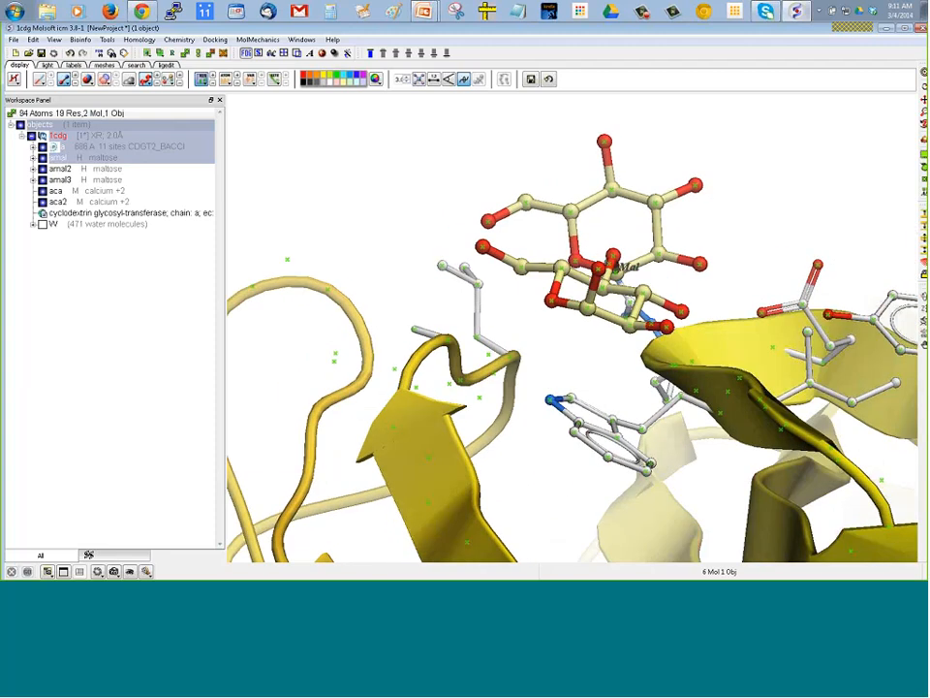
{"action": "left_click", "coordinate": [416, 258]}
{"action": "scroll", "coordinate": [412, 261], "scroll_direction": "down", "scroll_amount": 4}
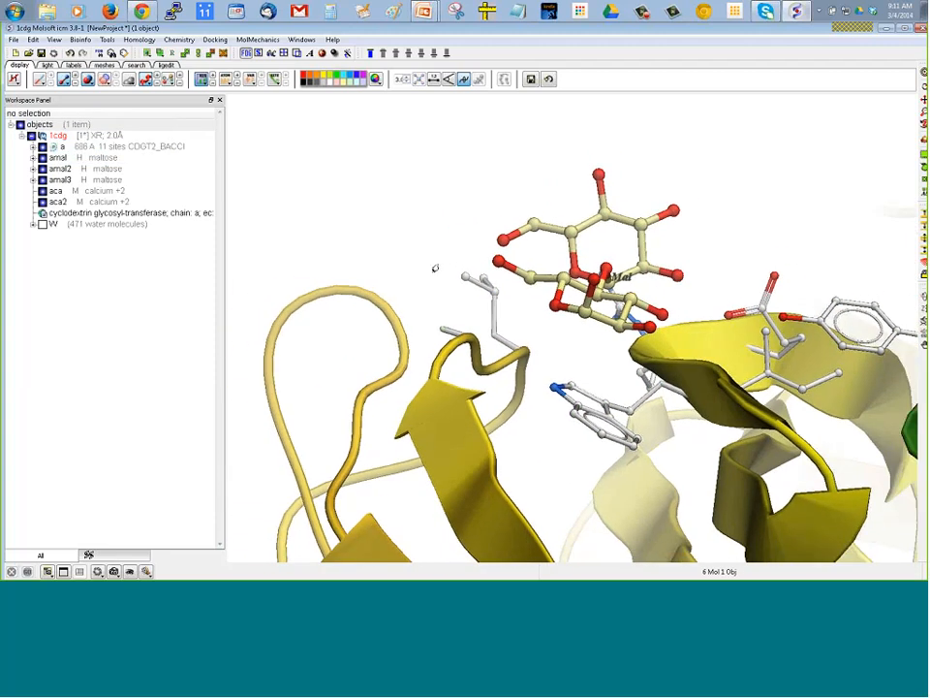
{"action": "left_click_drag", "start_coordinate": [809, 257], "coordinate": [257, 183]}
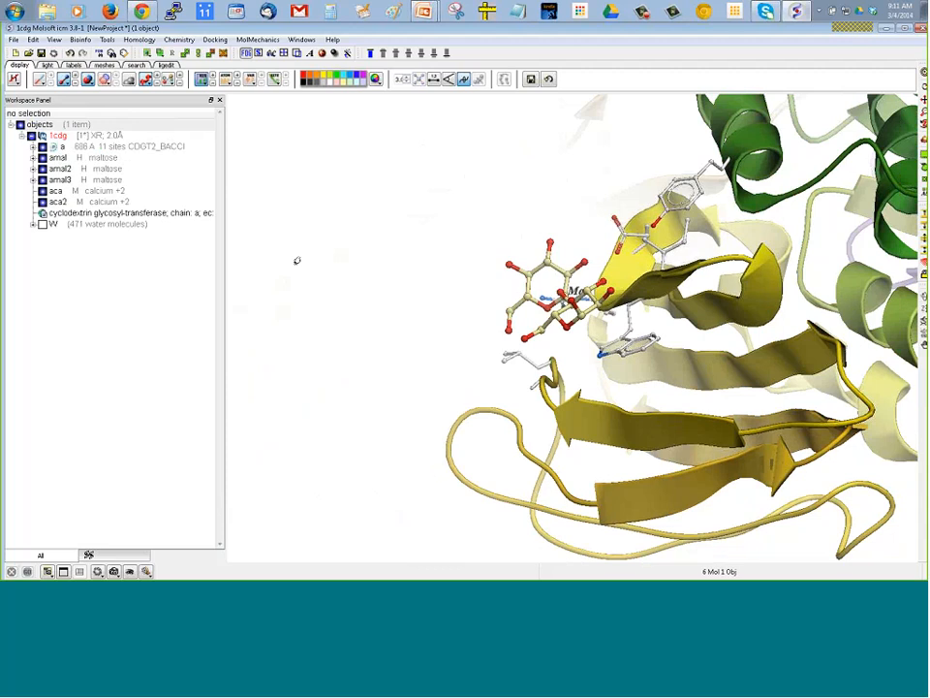
{"action": "left_click_drag", "start_coordinate": [392, 309], "coordinate": [469, 266]}
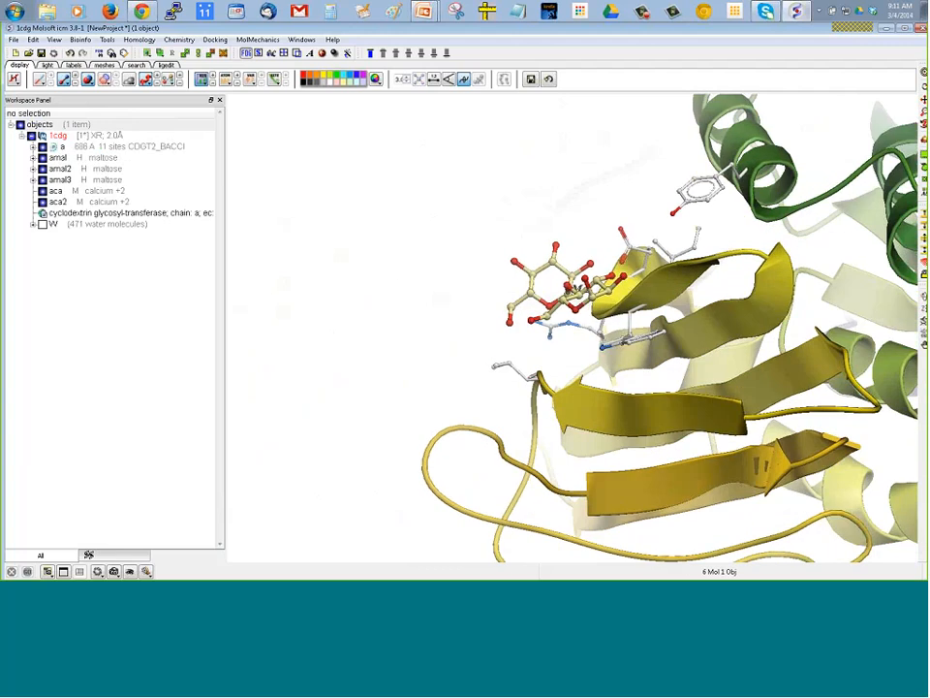
Select the amal maltose ligand with its surrounding residues and display their crystallographic neighbors with a radius of 12
{"action": "left_click_drag", "start_coordinate": [343, 150], "coordinate": [576, 335]}
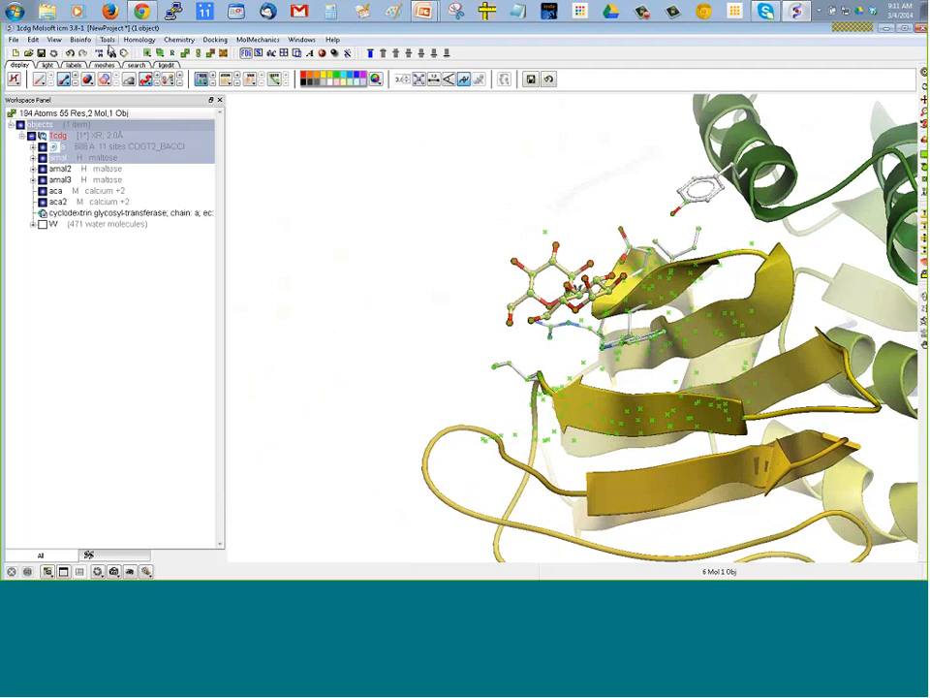
{"action": "left_click", "coordinate": [107, 39]}
{"action": "mouse_move", "coordinate": [111, 56]}
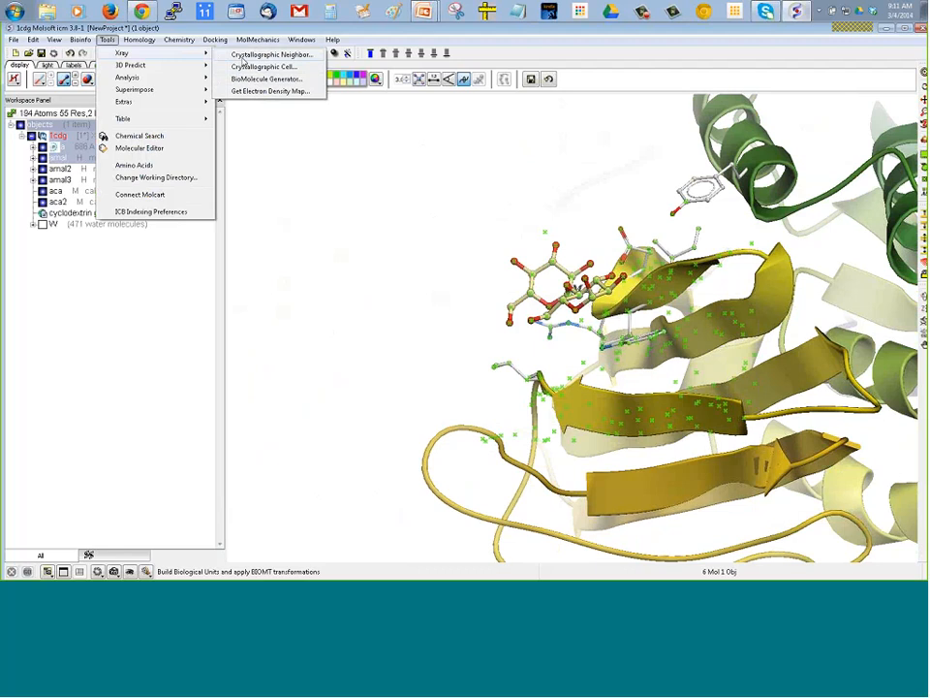
{"action": "left_click", "coordinate": [244, 65]}
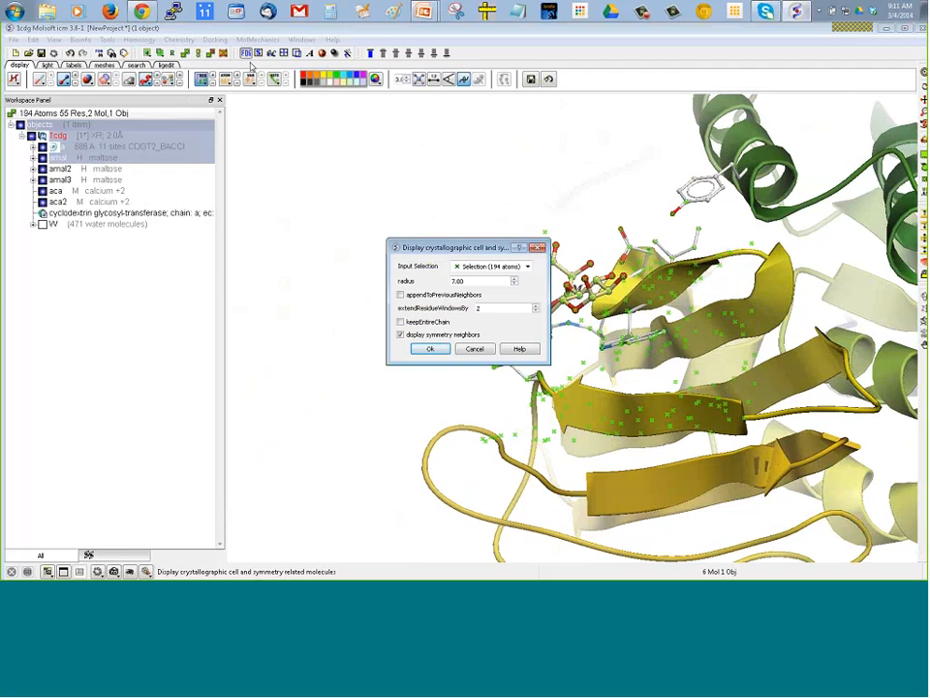
{"action": "left_click_drag", "start_coordinate": [457, 284], "coordinate": [444, 286]}
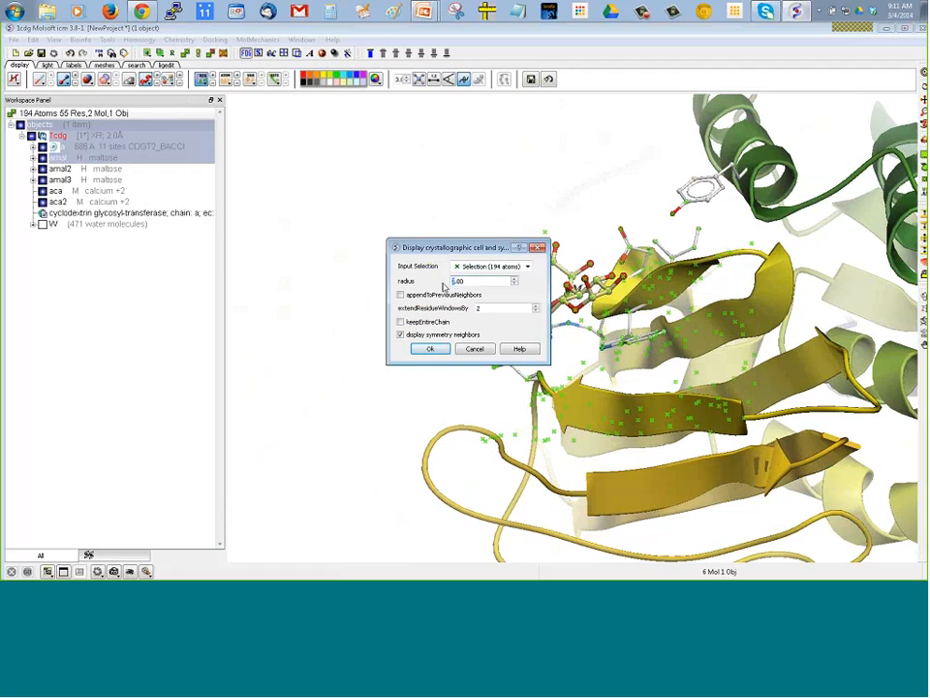
{"action": "type", "text": "12"}
{"action": "left_click", "coordinate": [424, 351]}
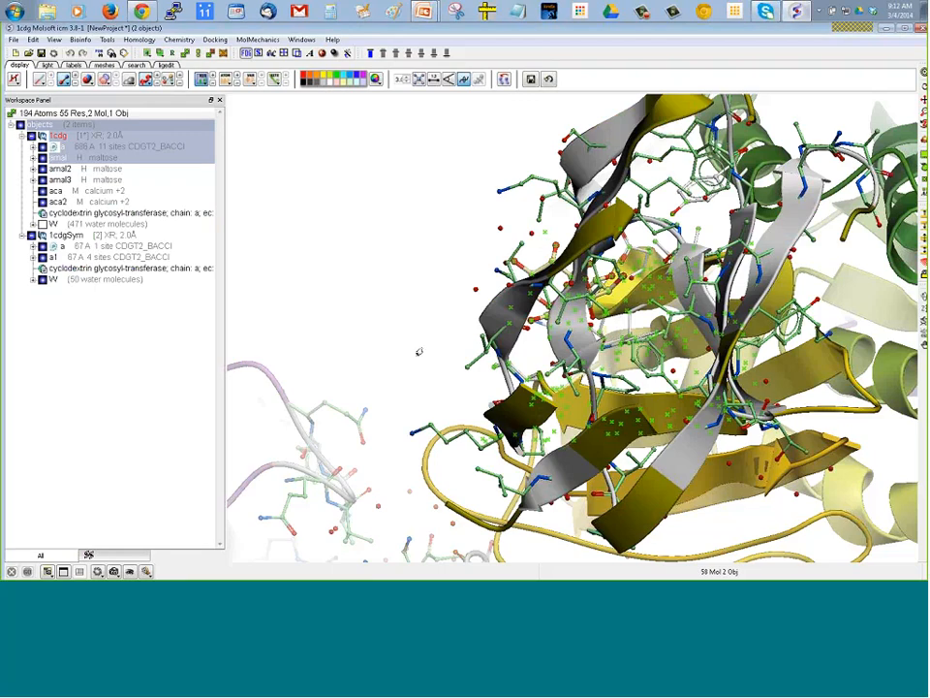
Clear the selection, select the whole 1cdg object and display its crystallographic neighbors with a radius of 12
{"action": "left_click_drag", "start_coordinate": [432, 293], "coordinate": [355, 365]}
{"action": "left_click", "coordinate": [354, 365]}
{"action": "left_click", "coordinate": [107, 40]}
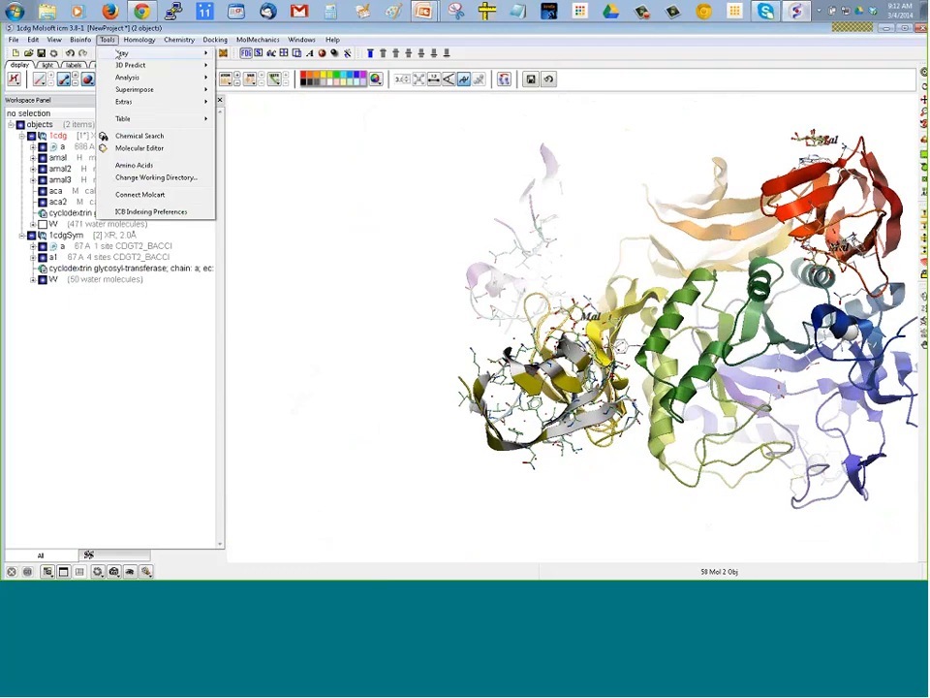
{"action": "left_click", "coordinate": [57, 140]}
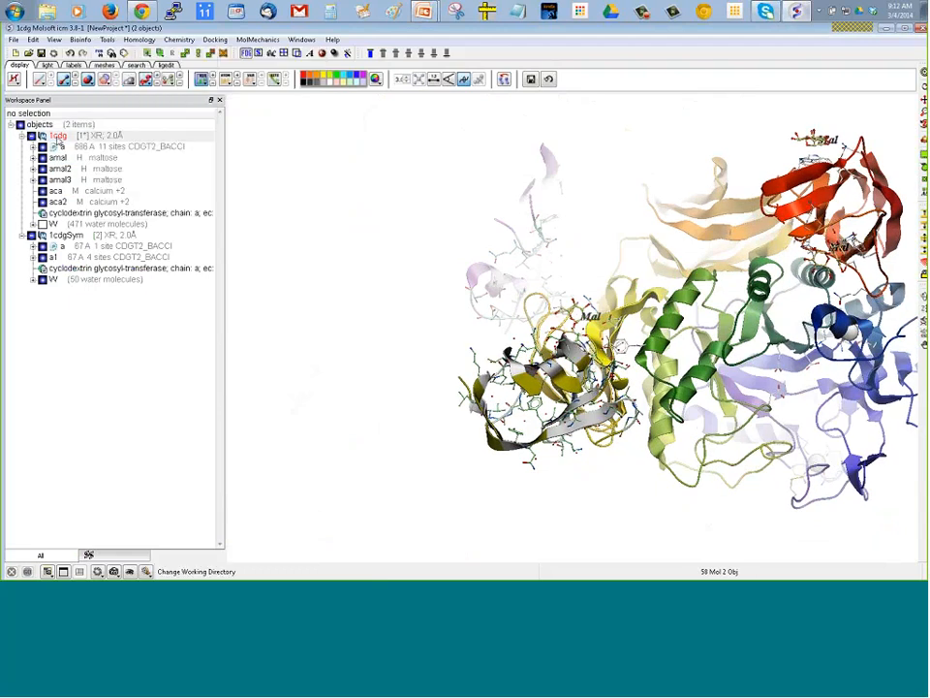
{"action": "left_click", "coordinate": [78, 136]}
{"action": "left_click", "coordinate": [106, 40]}
{"action": "mouse_move", "coordinate": [203, 54]}
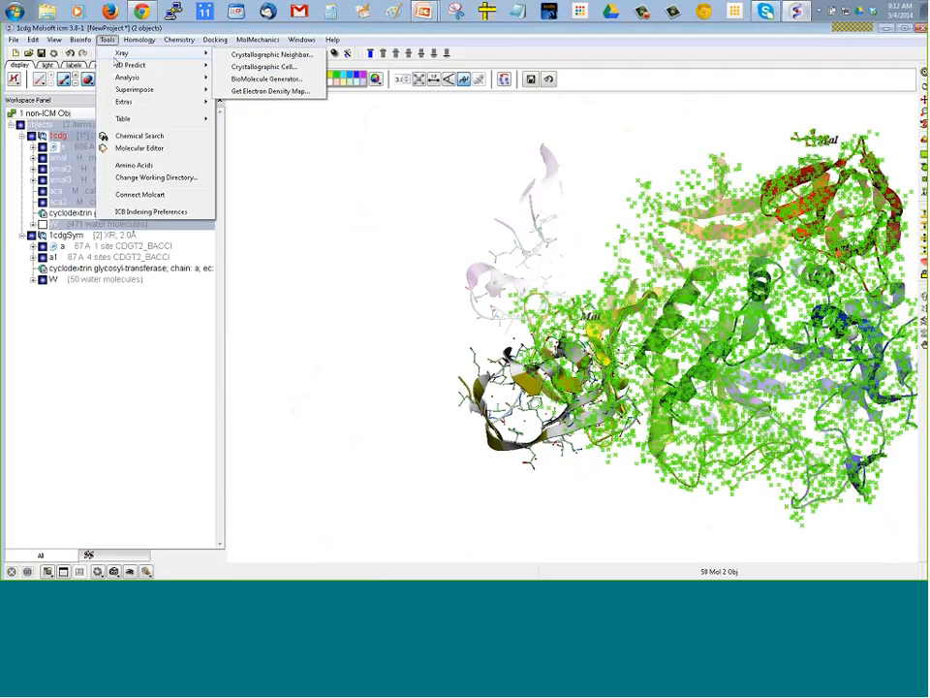
{"action": "left_click", "coordinate": [270, 54]}
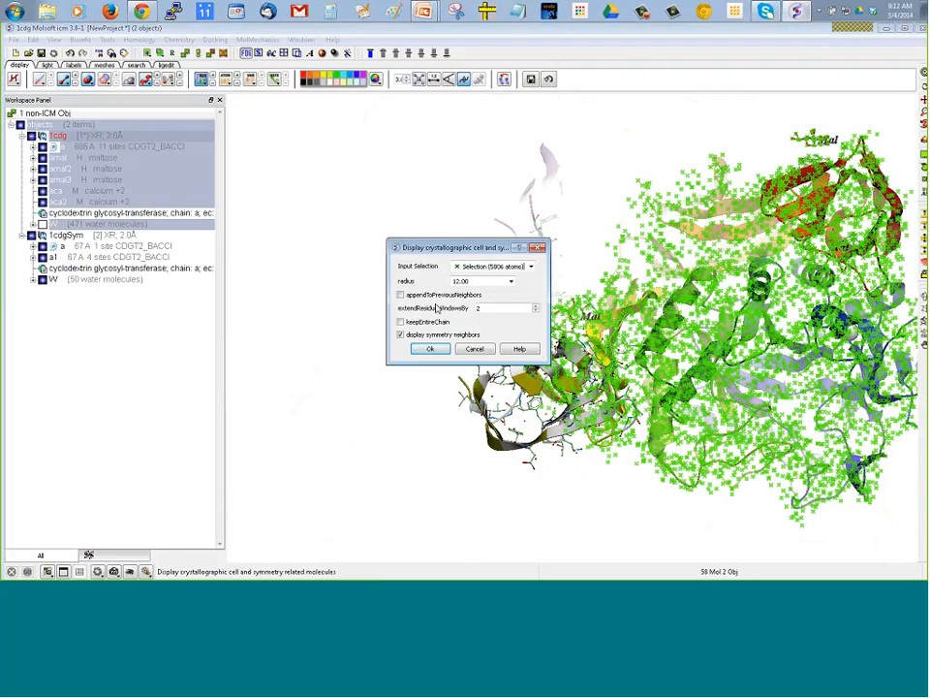
{"action": "left_click", "coordinate": [429, 349]}
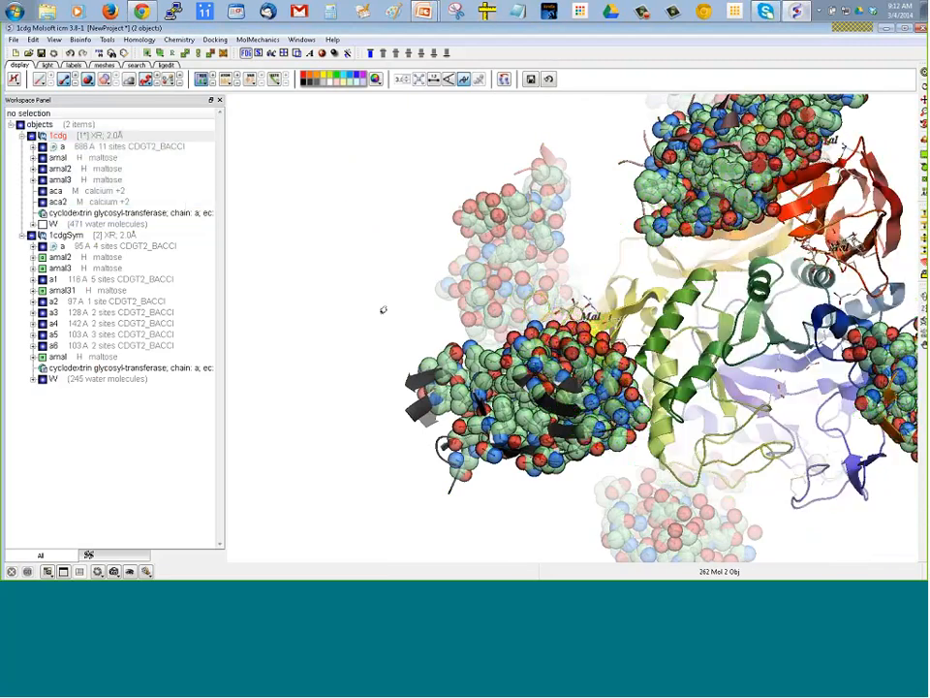
Examine the symmetry-related chains packed around 1cdg, centring on the amal maltose ligand to inspect its crystal contacts
{"action": "left_click_drag", "start_coordinate": [383, 311], "coordinate": [44, 180]}
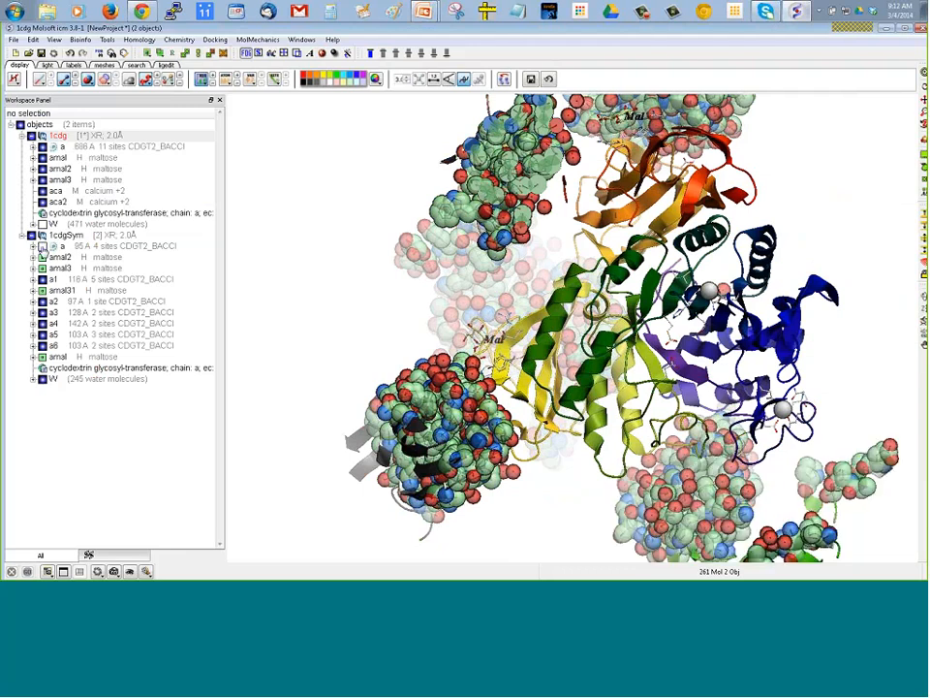
{"action": "left_click_drag", "start_coordinate": [326, 337], "coordinate": [417, 337]}
{"action": "right_click_drag", "start_coordinate": [458, 326], "coordinate": [535, 397]}
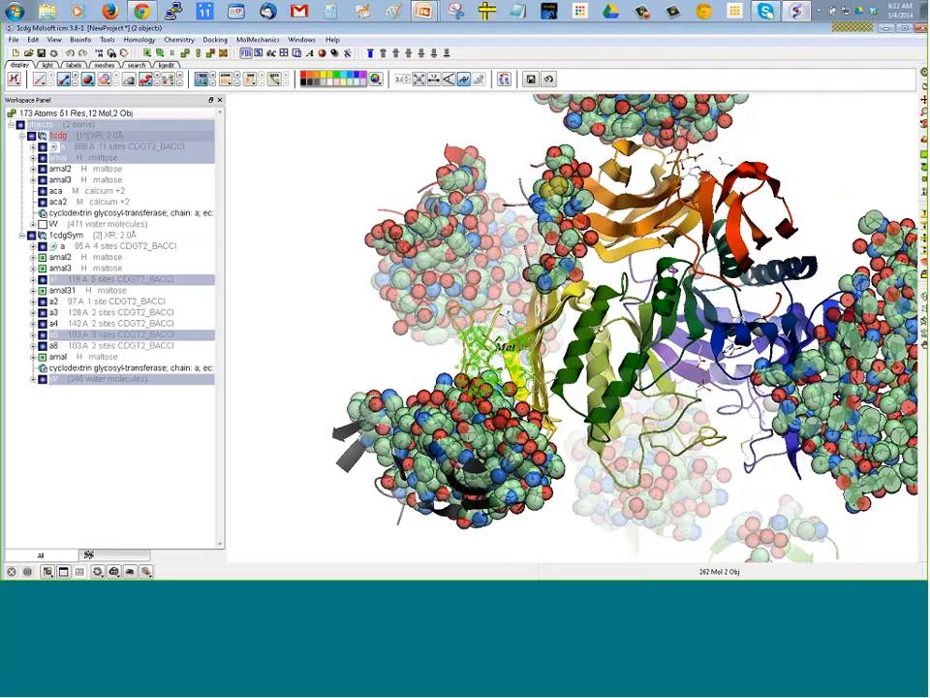
{"action": "left_click", "coordinate": [925, 73]}
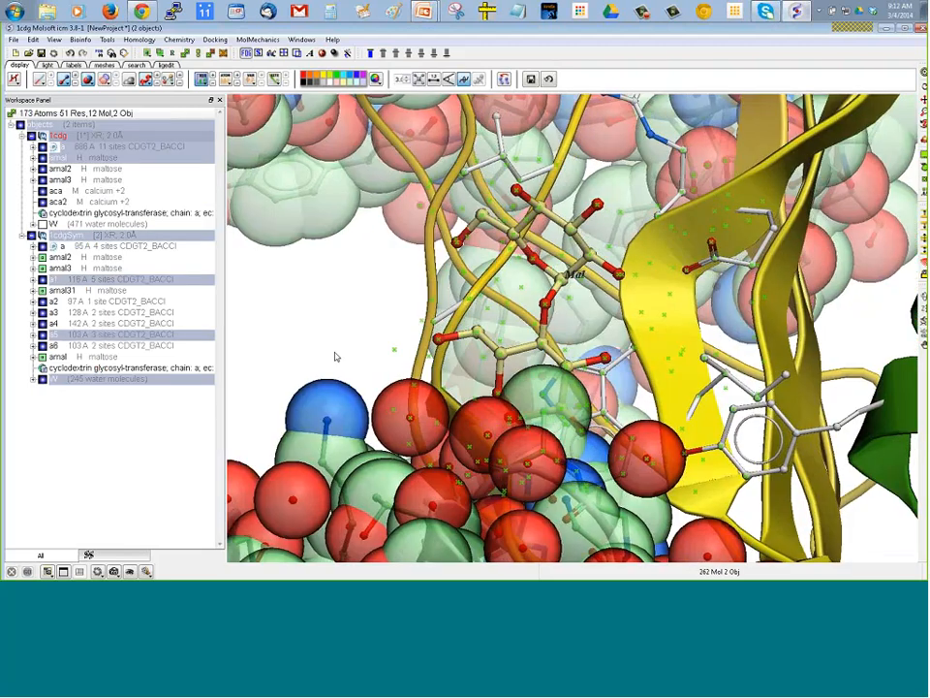
{"action": "left_click_drag", "start_coordinate": [335, 354], "coordinate": [291, 349]}
{"action": "middle_click_drag", "start_coordinate": [339, 313], "coordinate": [498, 287]}
{"action": "left_click_drag", "start_coordinate": [425, 248], "coordinate": [404, 276]}
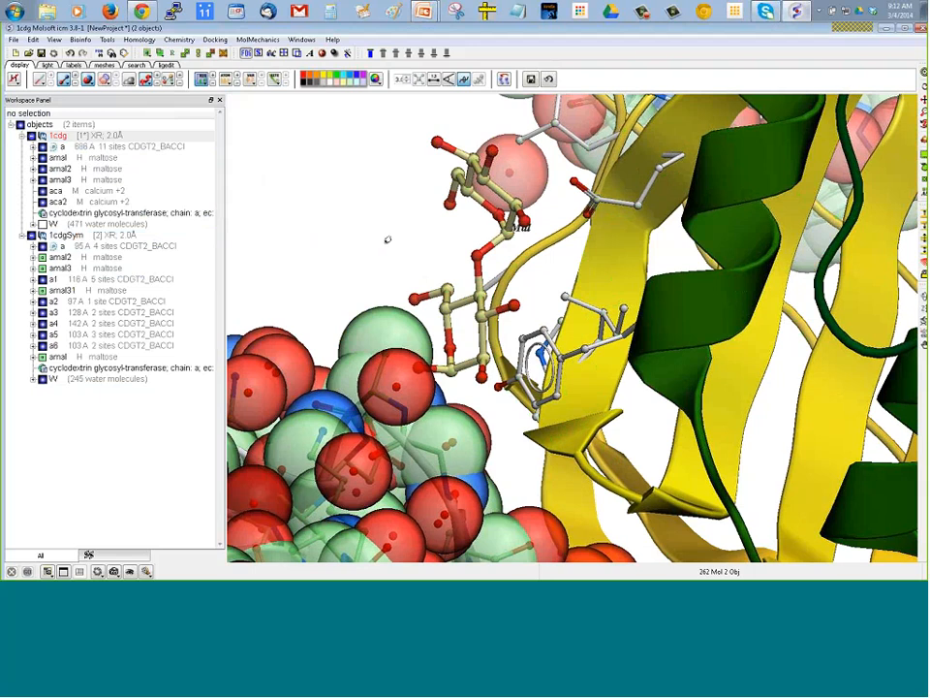
{"action": "left_click_drag", "start_coordinate": [233, 240], "coordinate": [253, 277]}
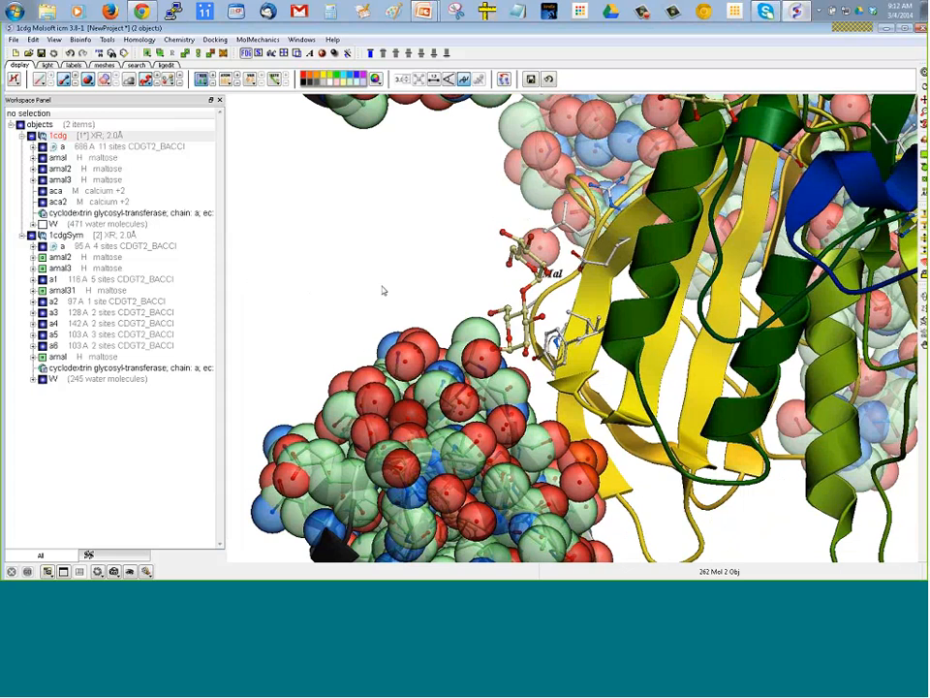
{"action": "left_click_drag", "start_coordinate": [383, 290], "coordinate": [243, 267]}
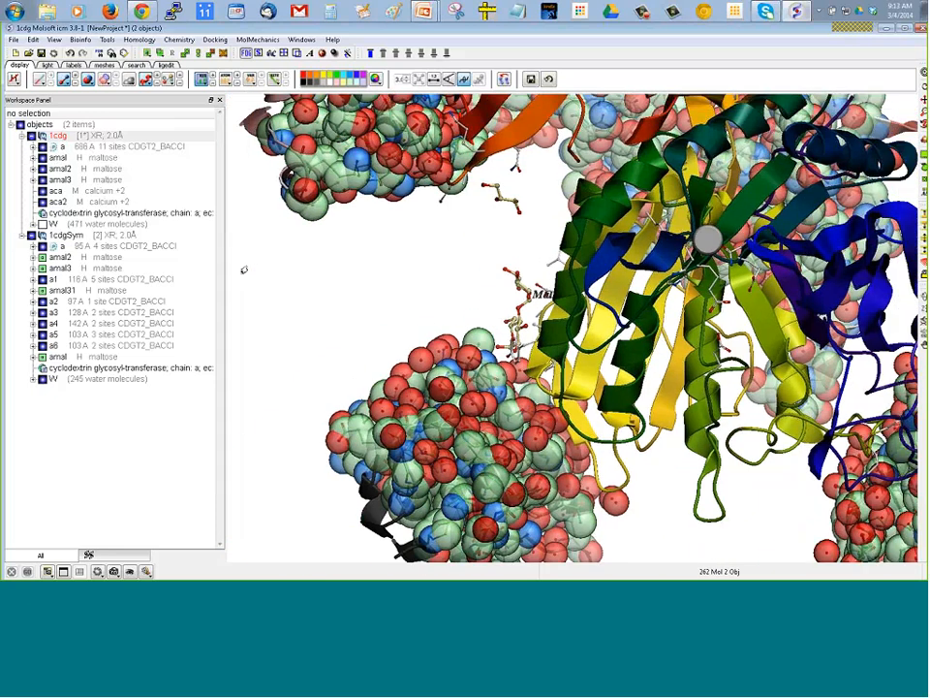
Leave the delete-all request unconfirmed and hide the symmetry neighbor object 1cdgSym
{"action": "left_click", "coordinate": [33, 39]}
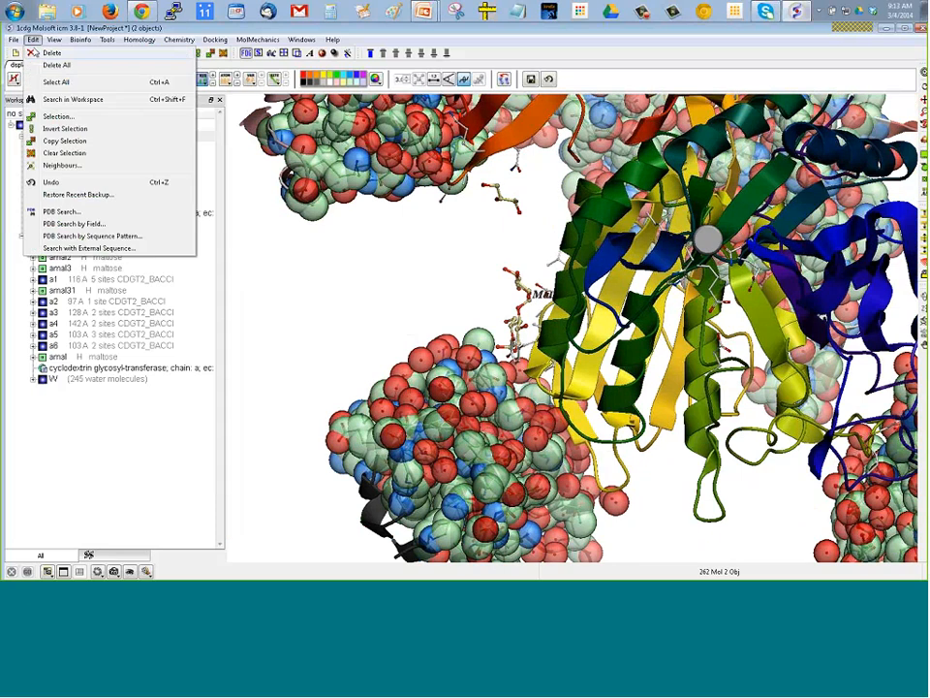
{"action": "left_click", "coordinate": [57, 64]}
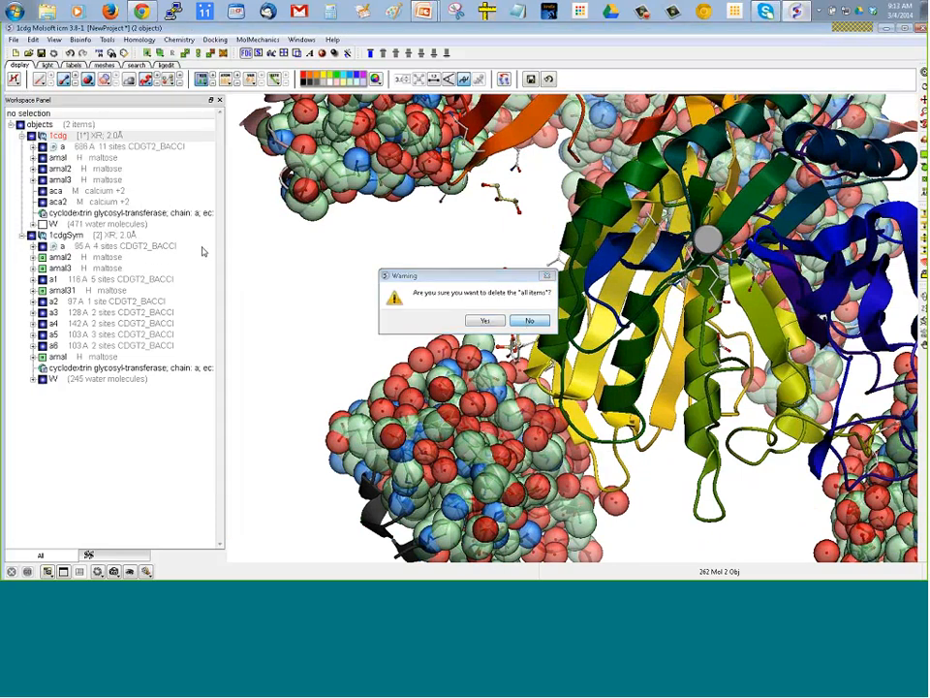
{"action": "left_click", "coordinate": [32, 236]}
{"action": "right_click", "coordinate": [60, 236]}
{"action": "left_click", "coordinate": [117, 509]}
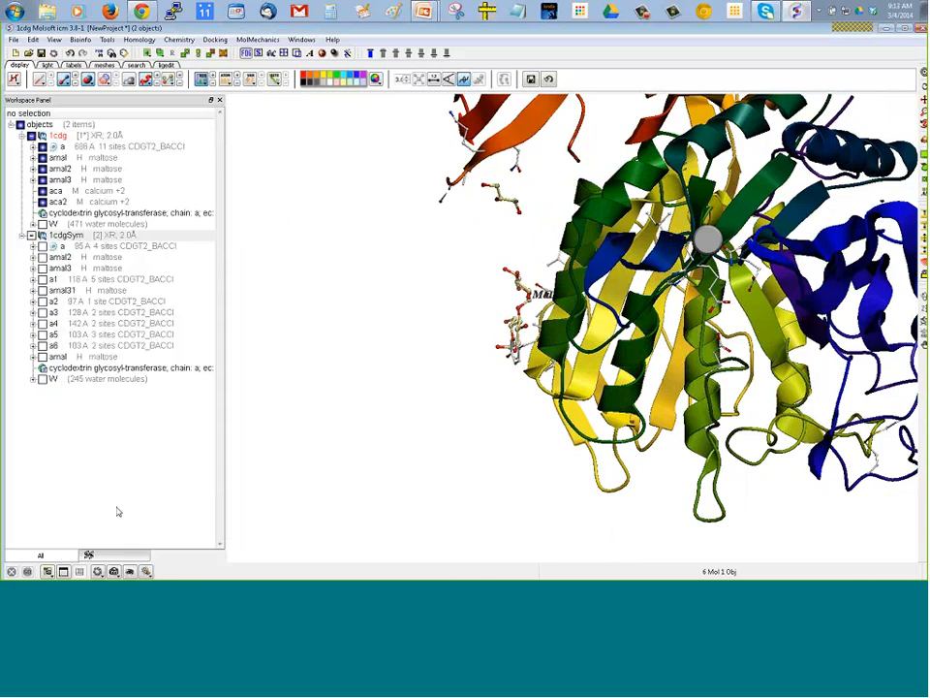
Confirm the deletion of the symmetry neighbor object 1cdgSym, rotate towards the amal maltose and clear the selection
{"action": "left_click", "coordinate": [489, 321]}
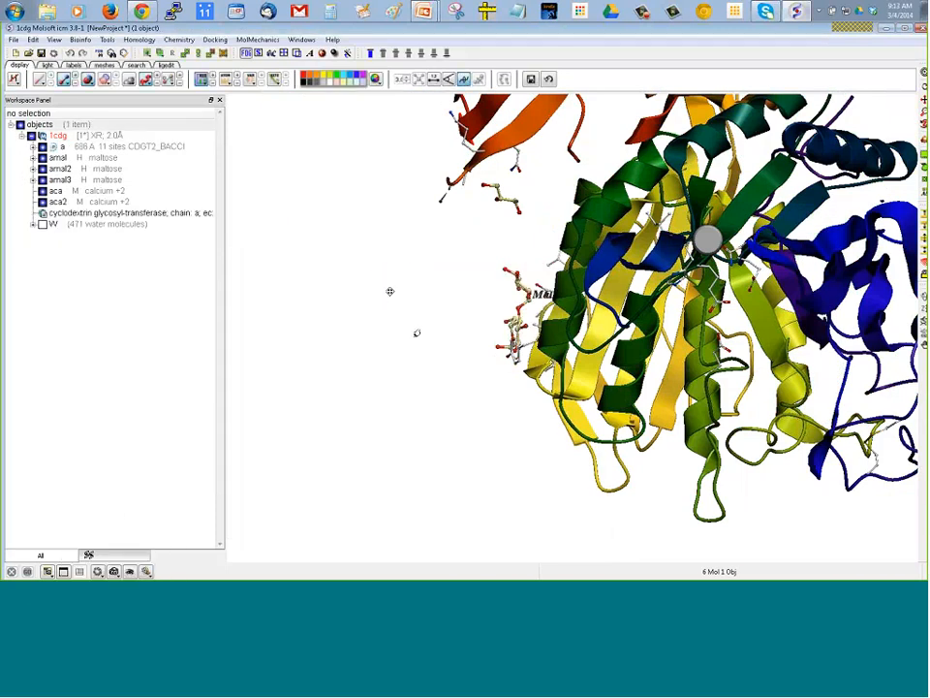
{"action": "left_click_drag", "start_coordinate": [538, 257], "coordinate": [727, 417]}
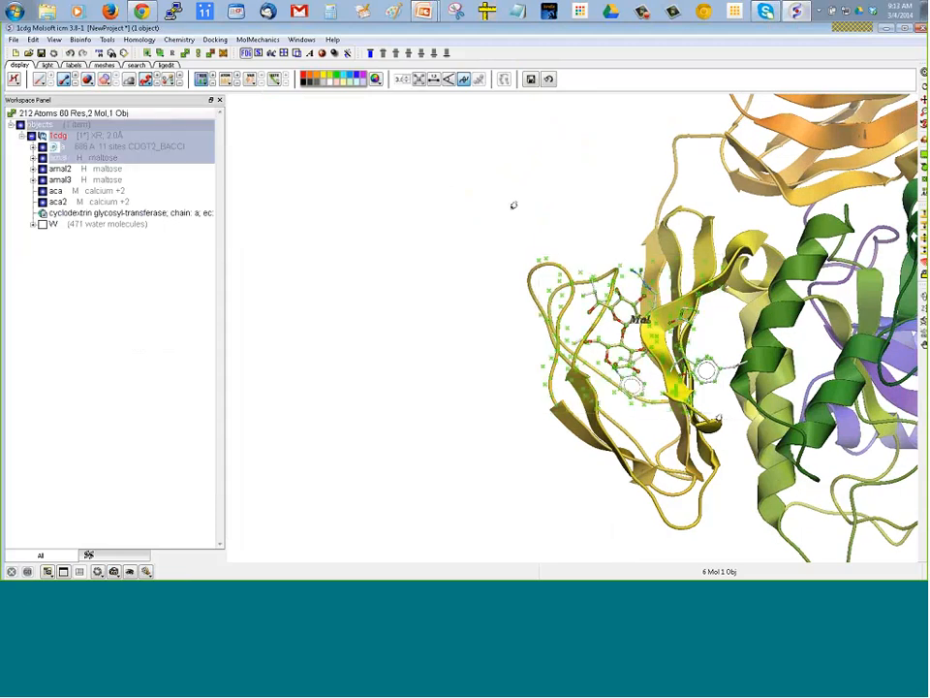
{"action": "middle_click_drag", "start_coordinate": [462, 207], "coordinate": [317, 161]}
{"action": "left_click", "coordinate": [317, 161]}
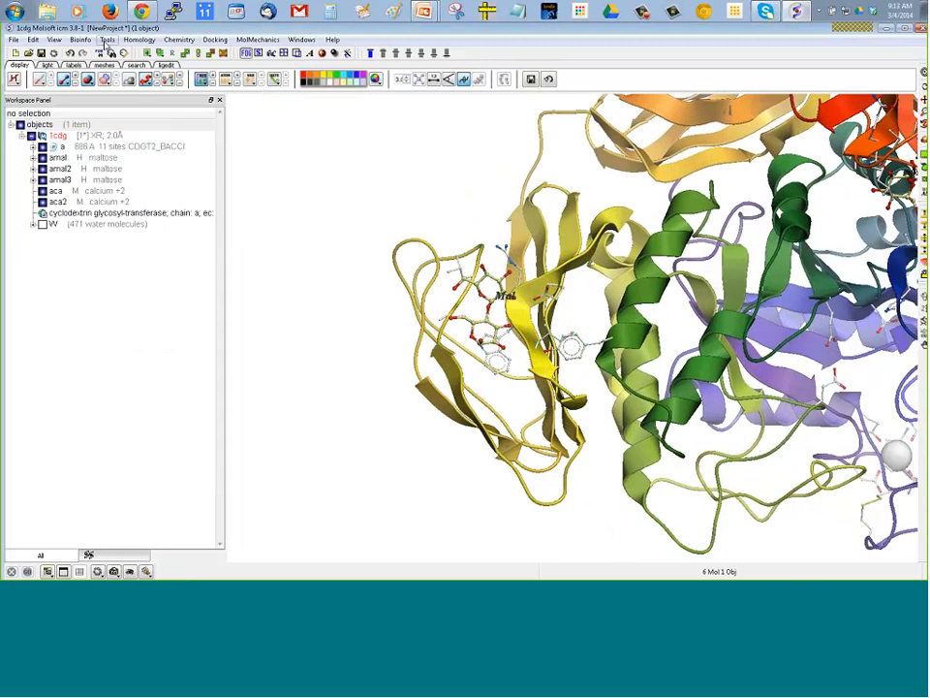
Get the electron density map for PDB code 1cdg and display the map m_1cdg
{"action": "left_click", "coordinate": [105, 43]}
{"action": "mouse_move", "coordinate": [111, 52]}
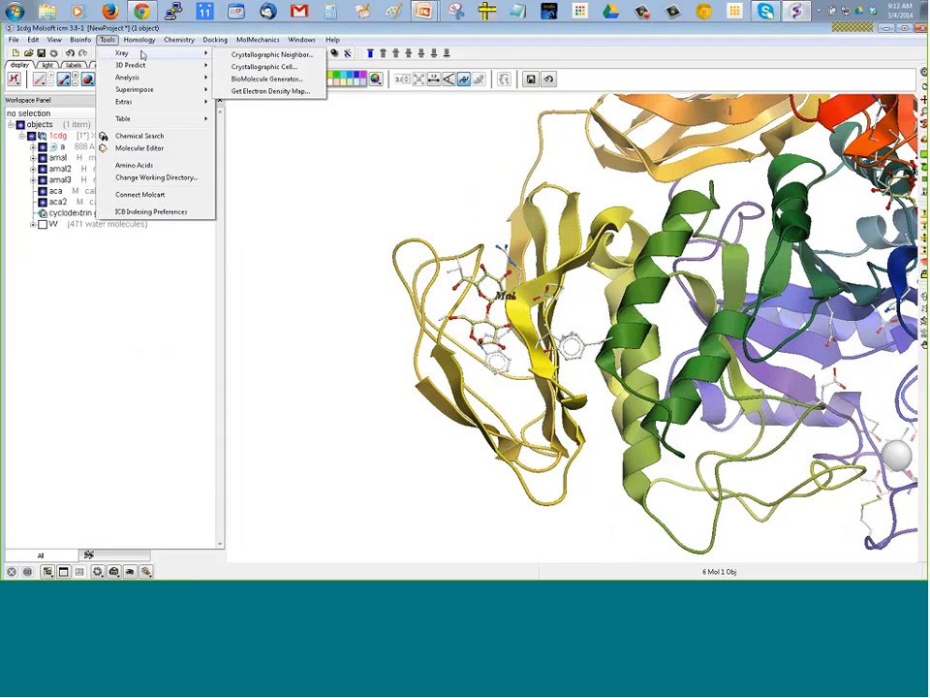
{"action": "left_click", "coordinate": [269, 91]}
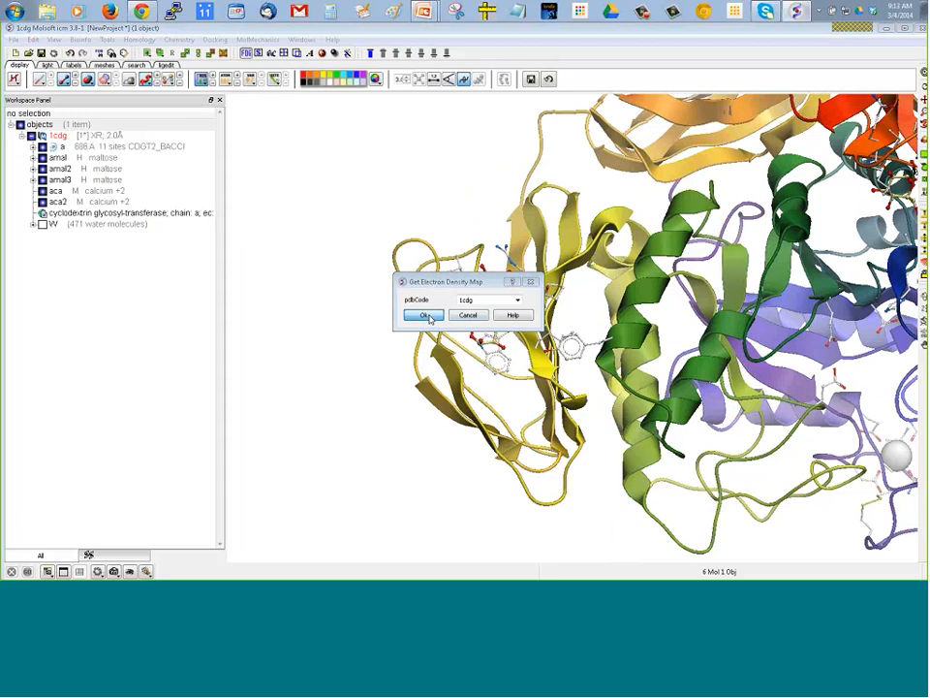
{"action": "left_click", "coordinate": [422, 316]}
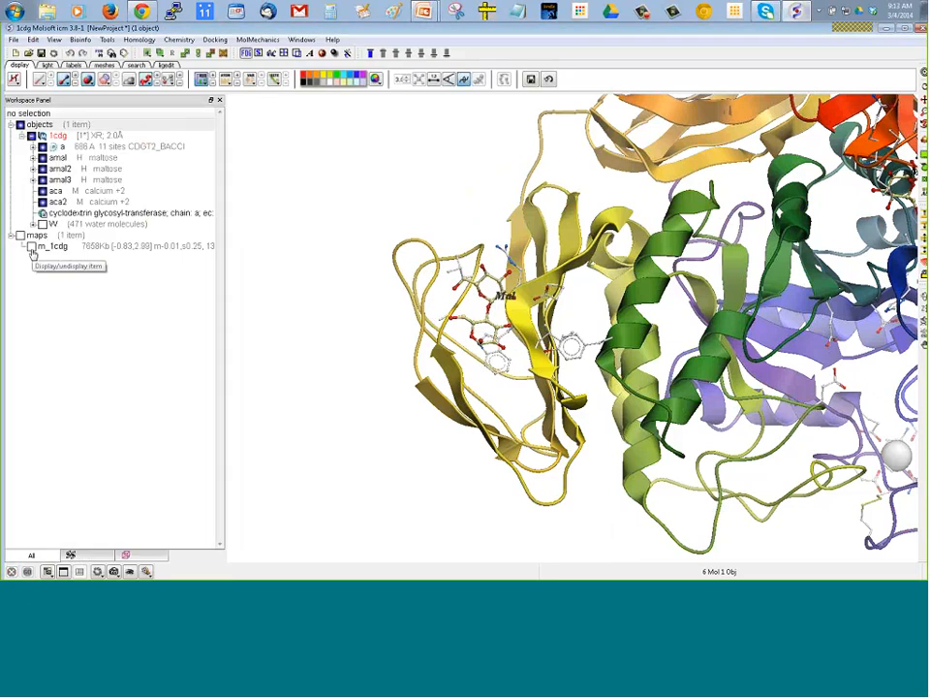
{"action": "left_click", "coordinate": [32, 248]}
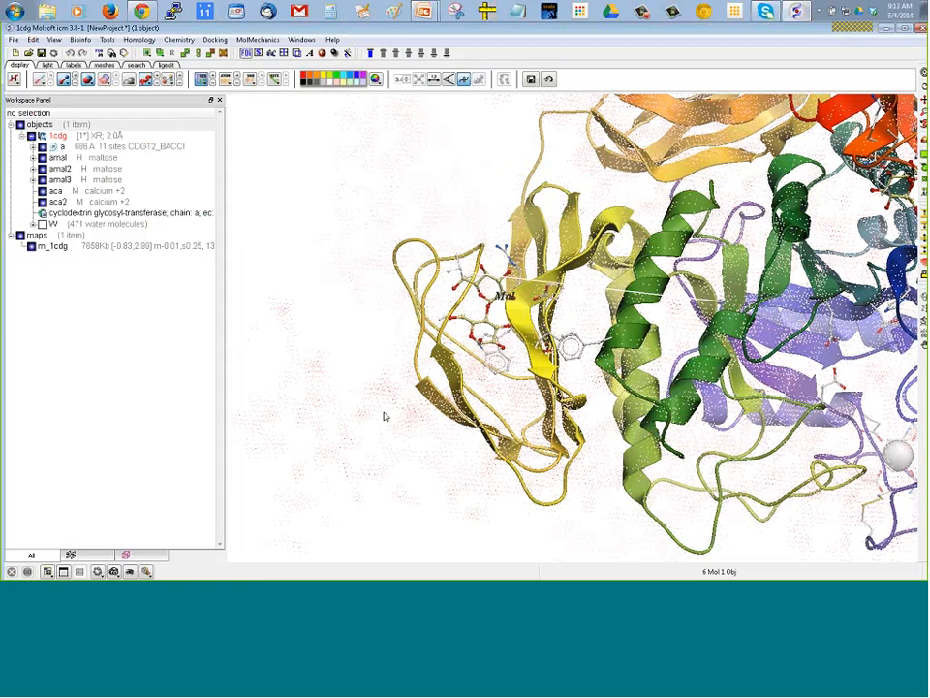
View the electron density map against a black background and restore the white background
{"action": "left_click_drag", "start_coordinate": [384, 415], "coordinate": [305, 84]}
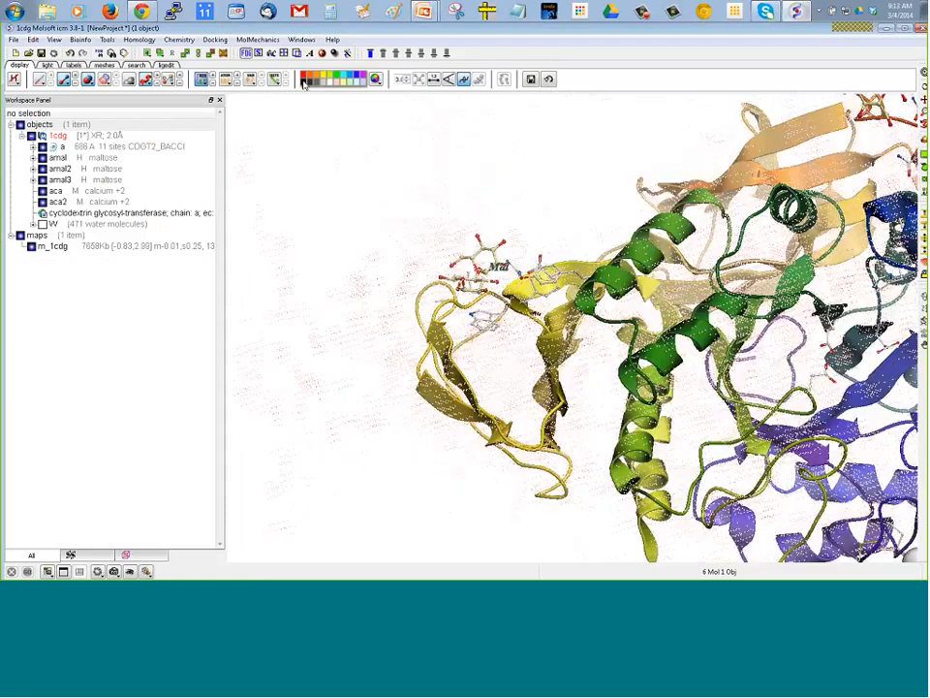
{"action": "left_click", "coordinate": [305, 83]}
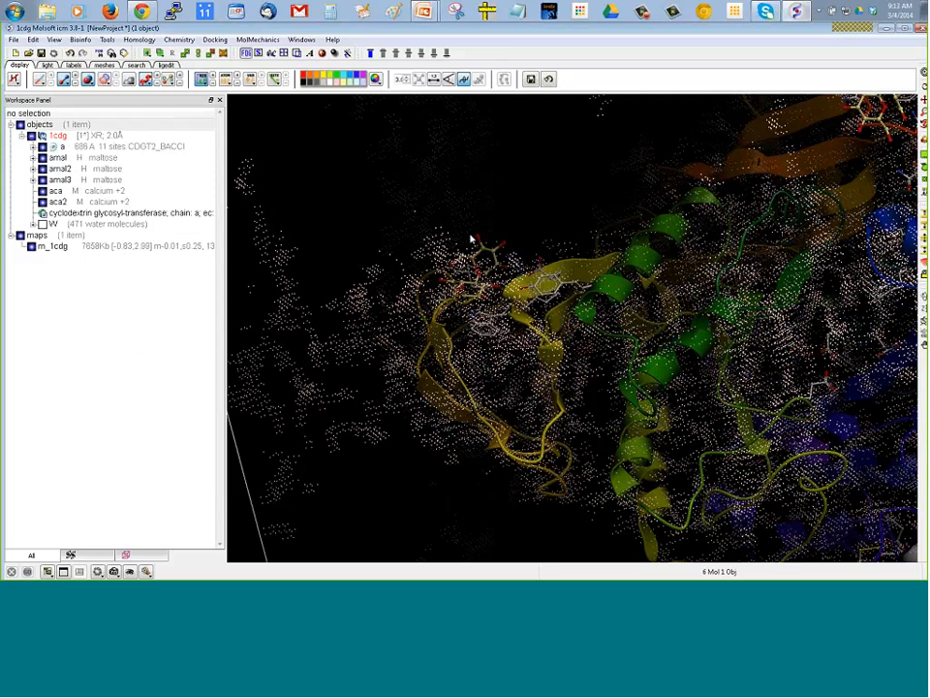
{"action": "left_click_drag", "start_coordinate": [471, 237], "coordinate": [425, 271]}
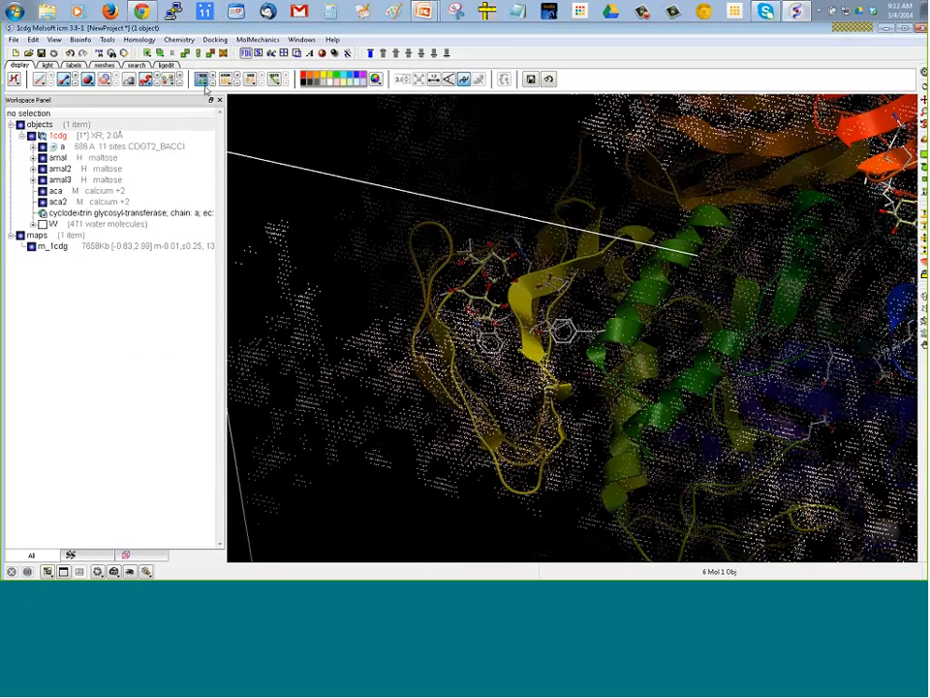
{"action": "left_click", "coordinate": [330, 84]}
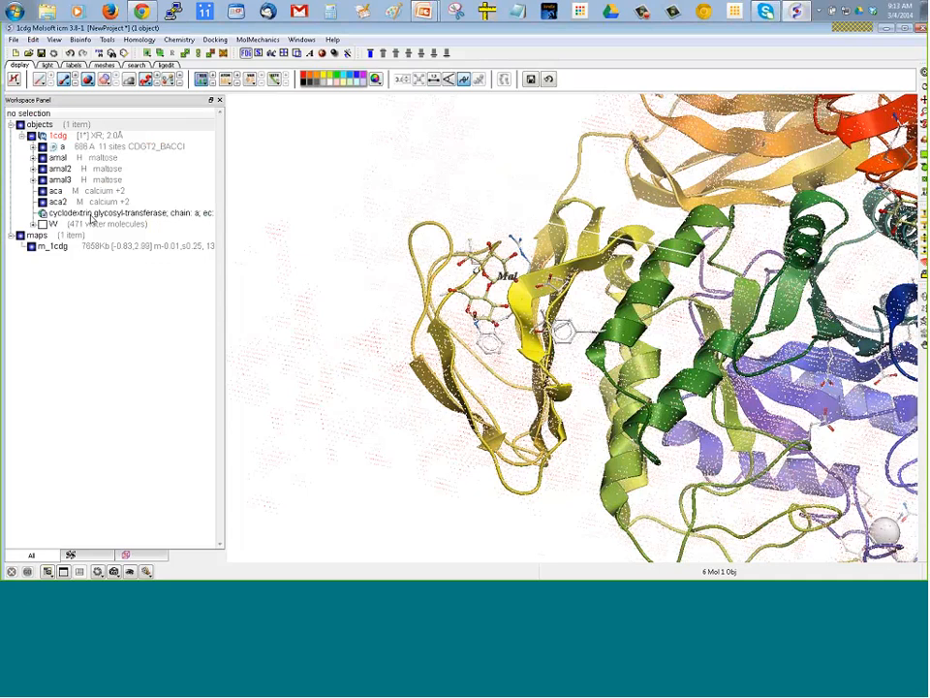
Select the residues neighboring the amal maltose and try a neighbor selection with a radius of 12 from chain a
{"action": "left_click", "coordinate": [70, 159]}
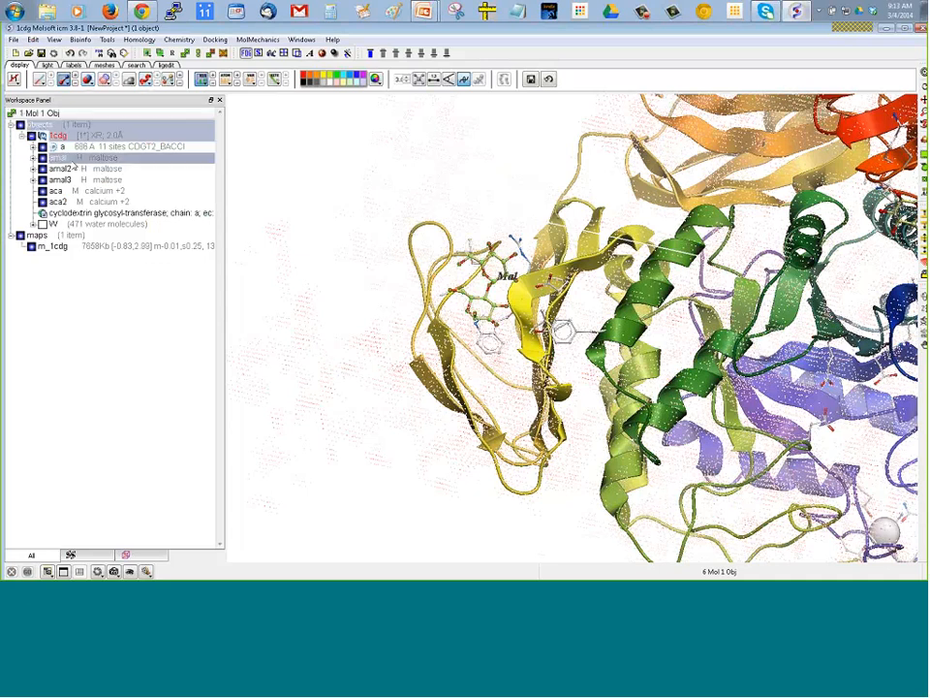
{"action": "right_click", "coordinate": [73, 163]}
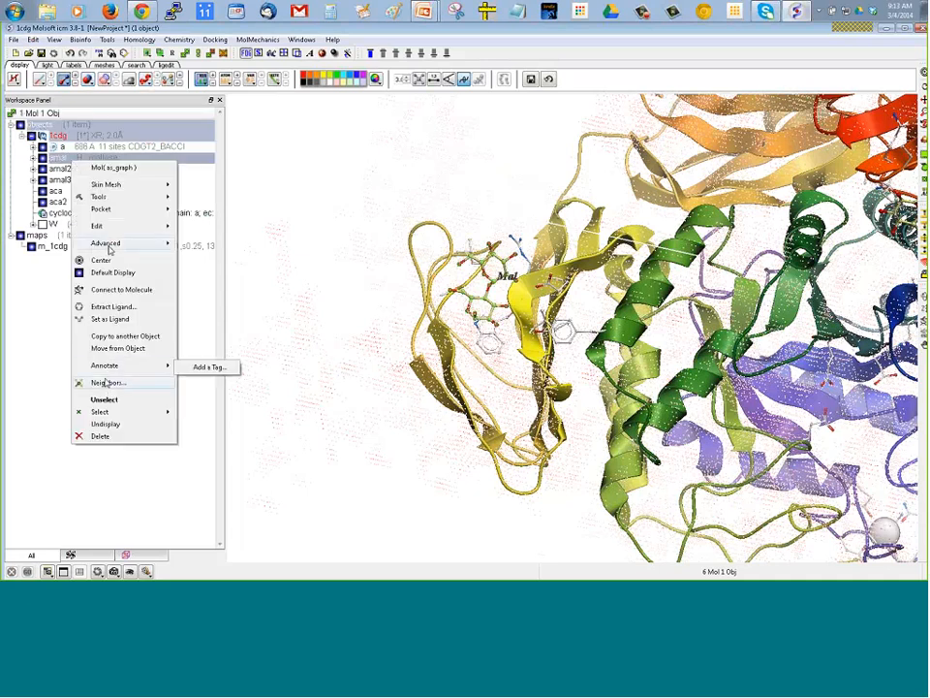
{"action": "mouse_move", "coordinate": [121, 412]}
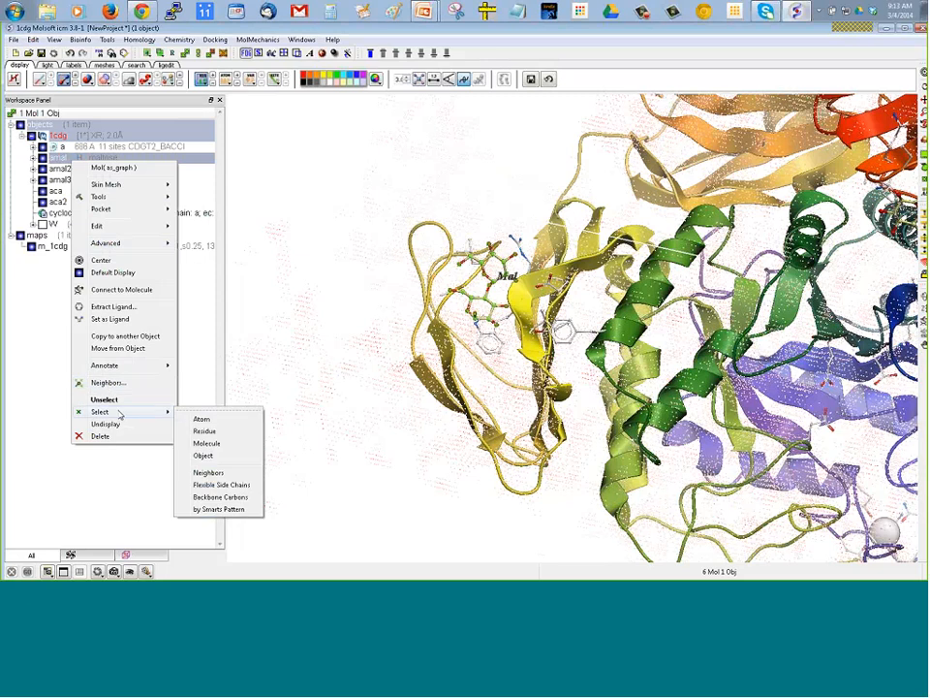
{"action": "left_click", "coordinate": [209, 473]}
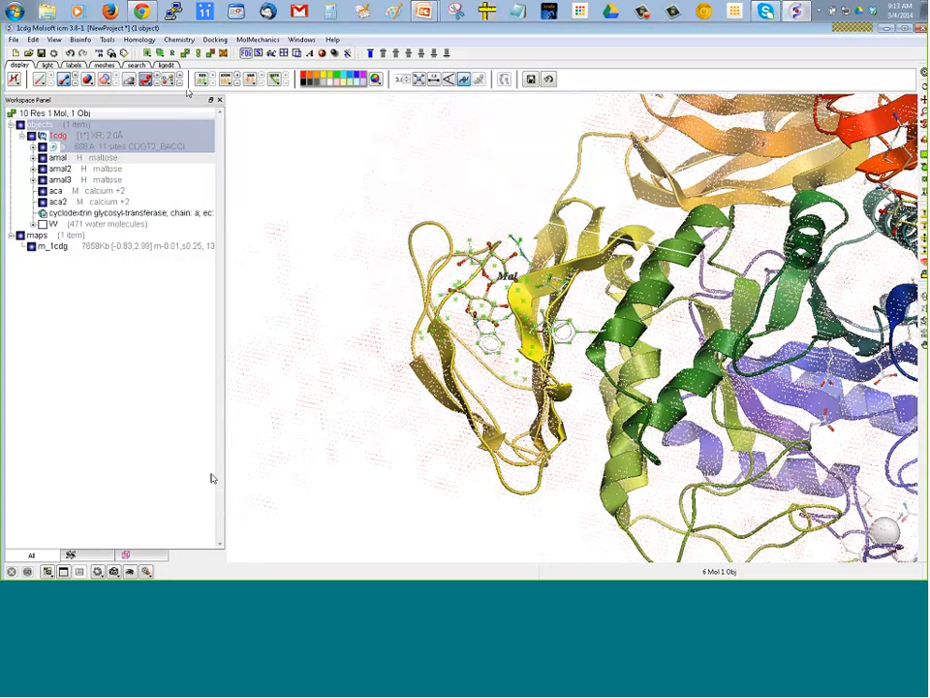
{"action": "right_click", "coordinate": [61, 147]}
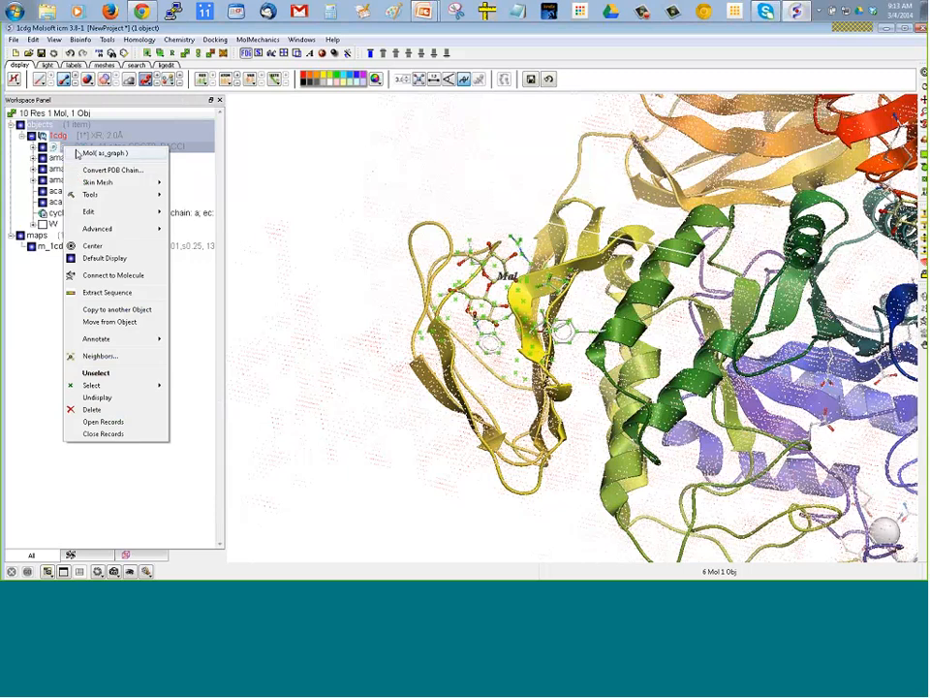
{"action": "left_click", "coordinate": [107, 356]}
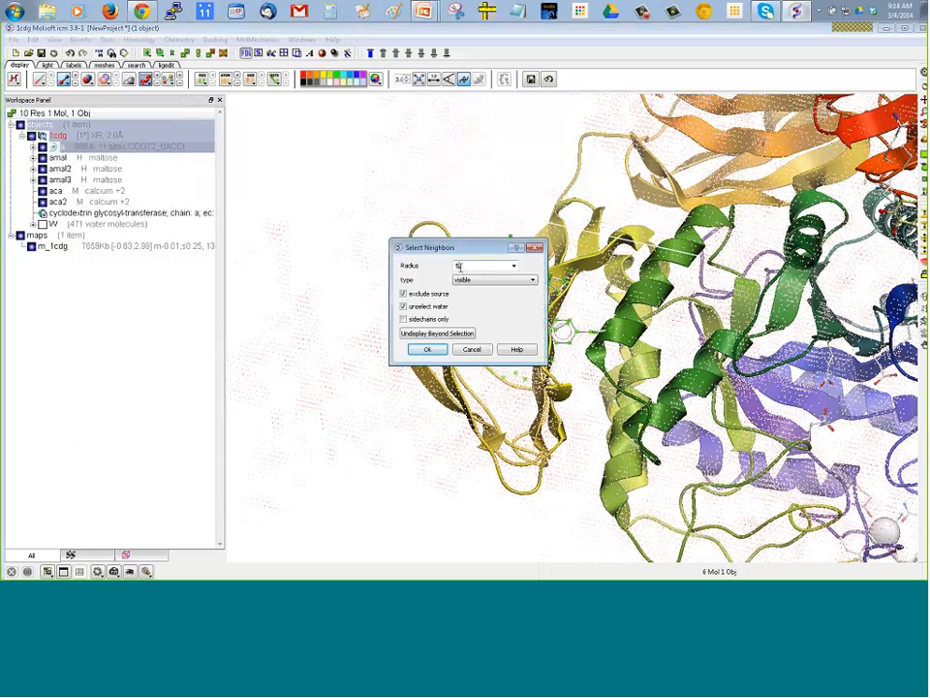
{"action": "type", "text": "12"}
{"action": "key", "text": "Return"}
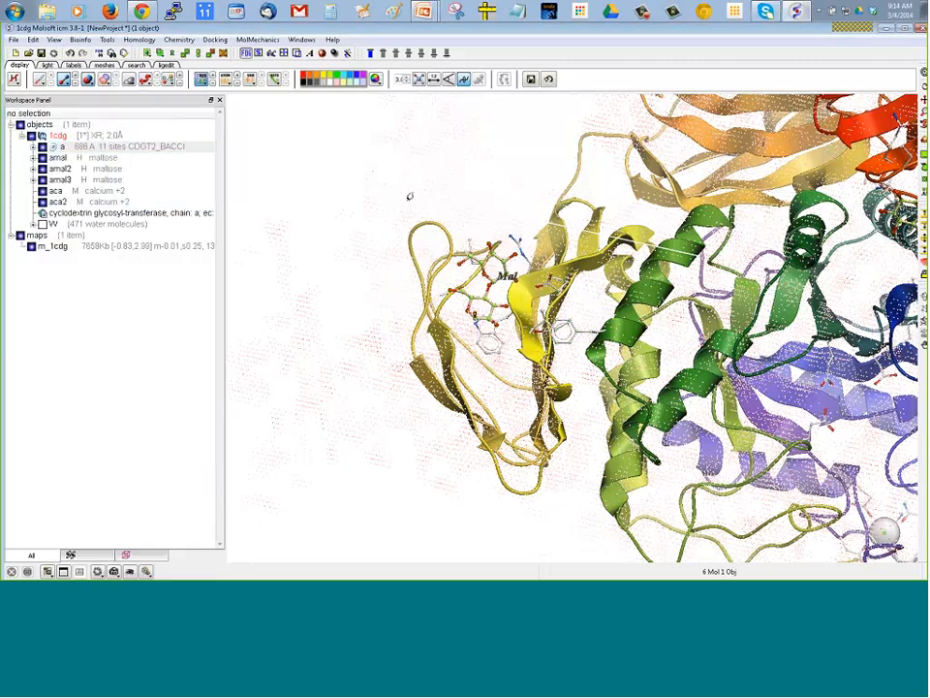
Select the neighbors of the amal maltose with radius 12 and type same_object, including the source and leaving out water
{"action": "right_click", "coordinate": [78, 160]}
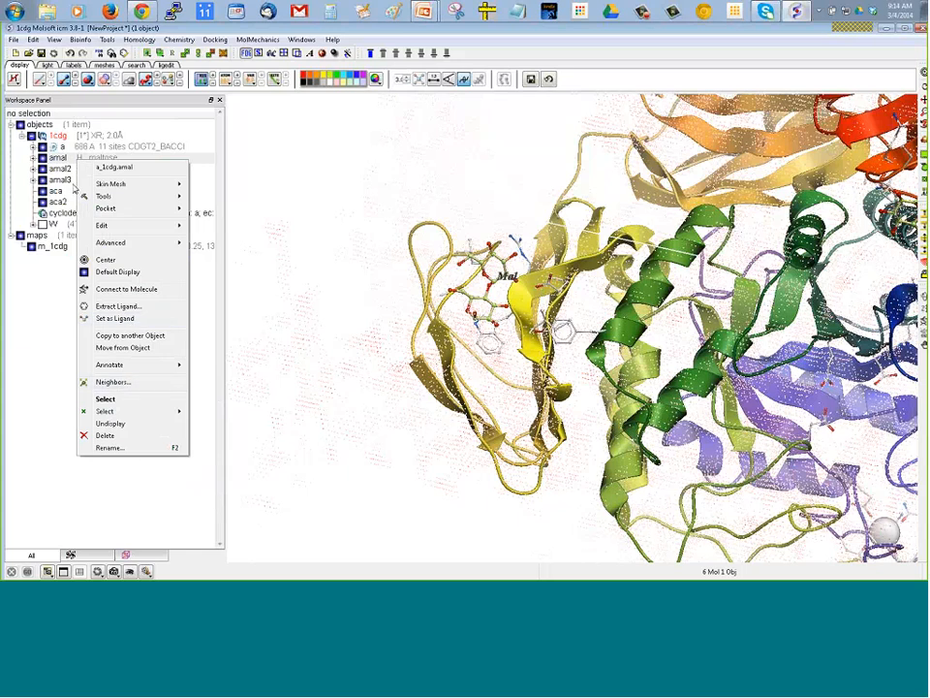
{"action": "left_click", "coordinate": [120, 382]}
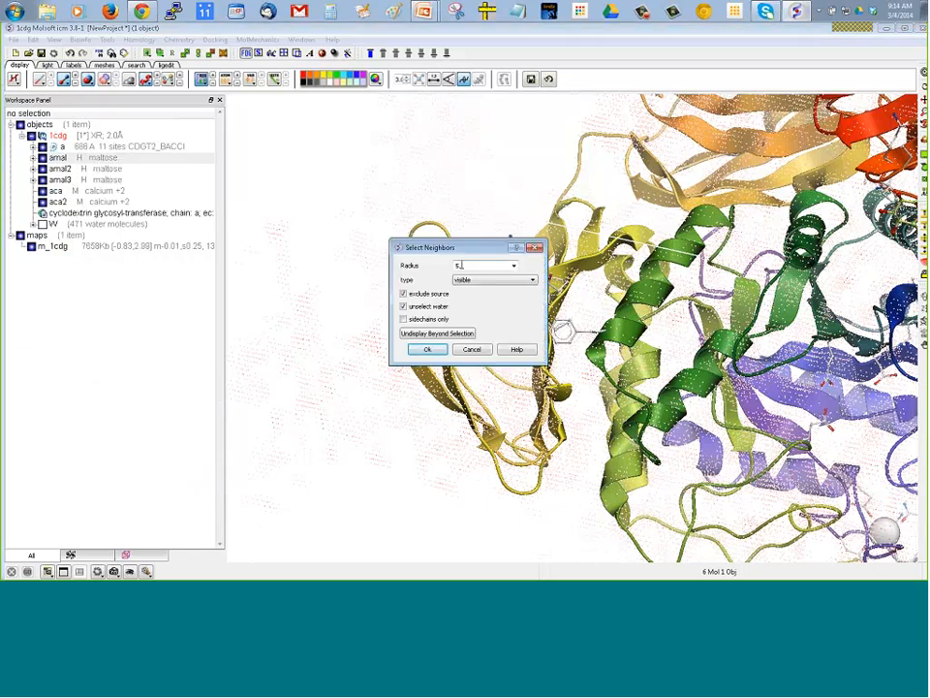
{"action": "key", "text": "BackSpace"}
{"action": "type", "text": "12"}
{"action": "left_click", "coordinate": [475, 280]}
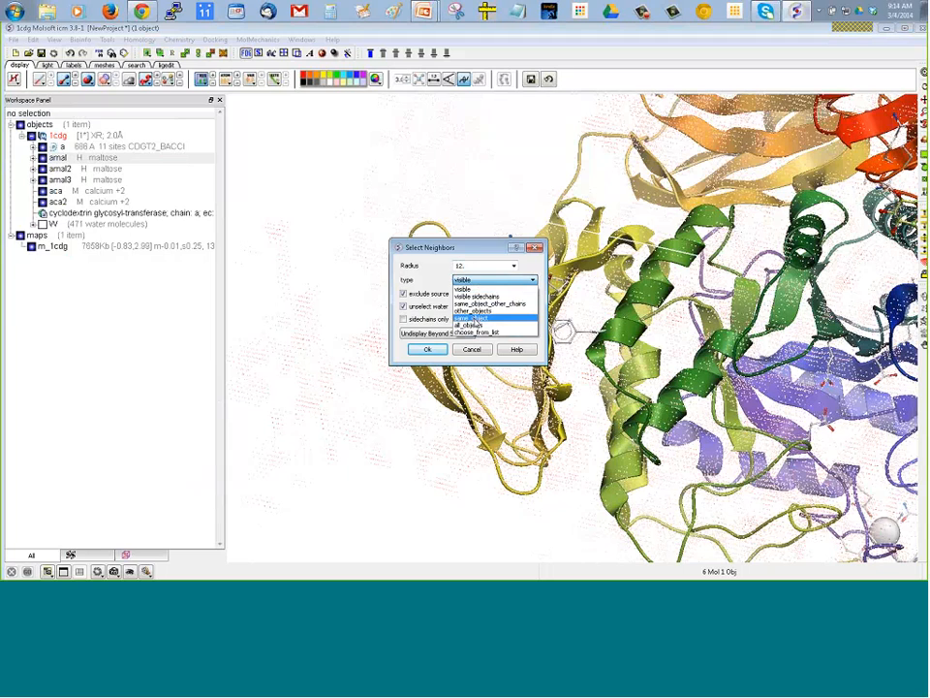
{"action": "left_click", "coordinate": [475, 318]}
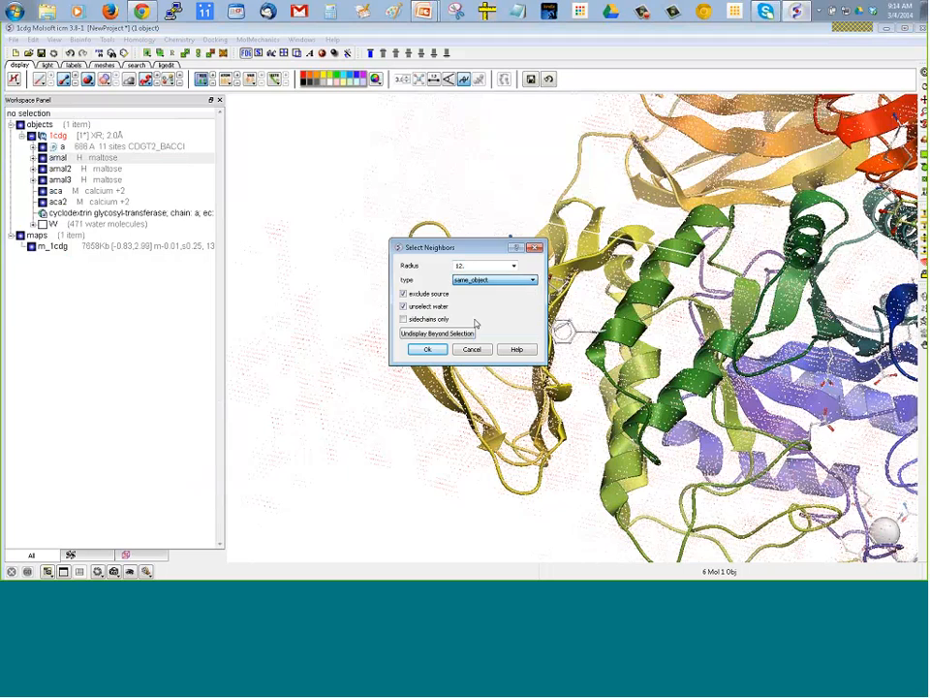
{"action": "left_click", "coordinate": [403, 294]}
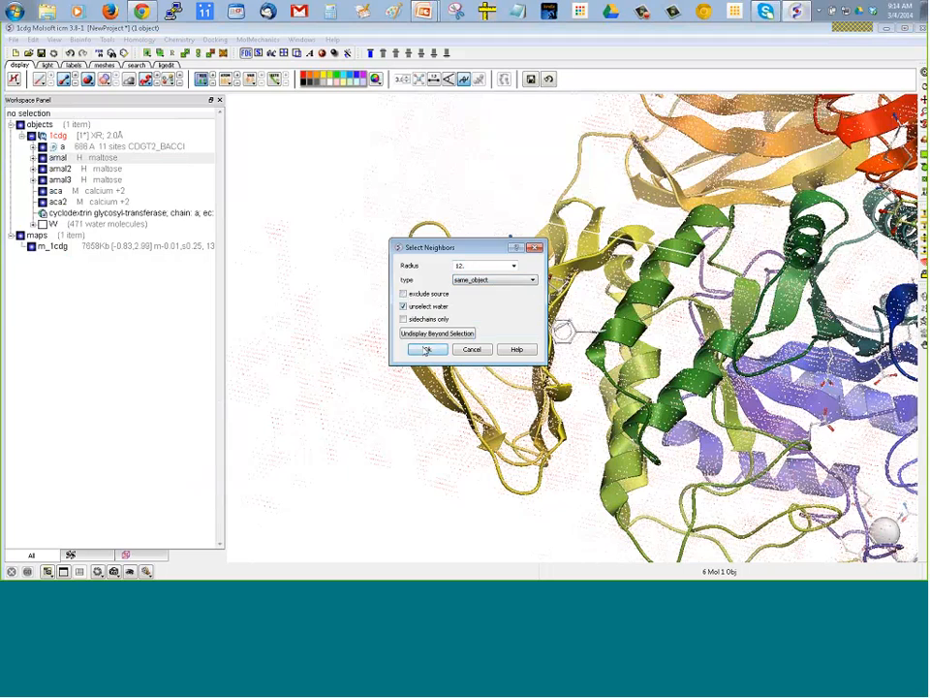
{"action": "left_click_drag", "start_coordinate": [426, 248], "coordinate": [288, 258]}
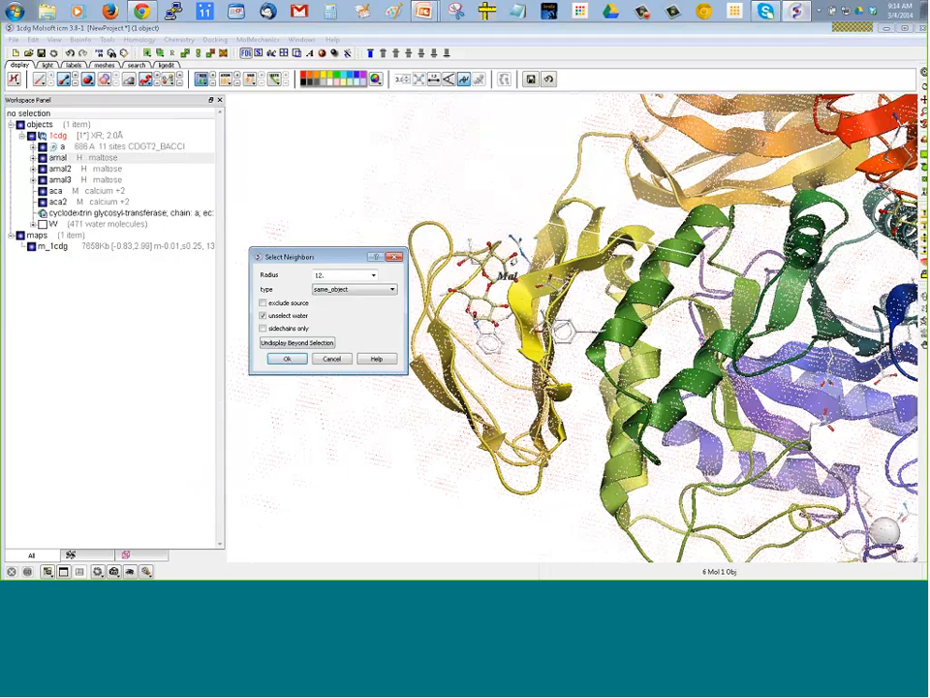
{"action": "left_click", "coordinate": [286, 360]}
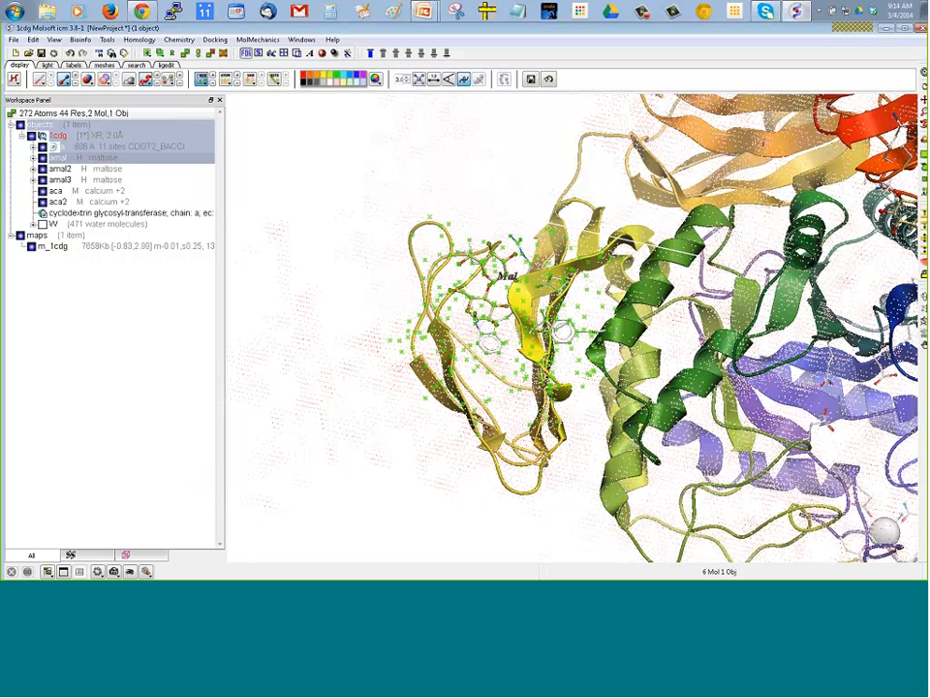
Convert the neighbor selection to whole residues and display those residues as sticks
{"action": "left_click", "coordinate": [171, 53]}
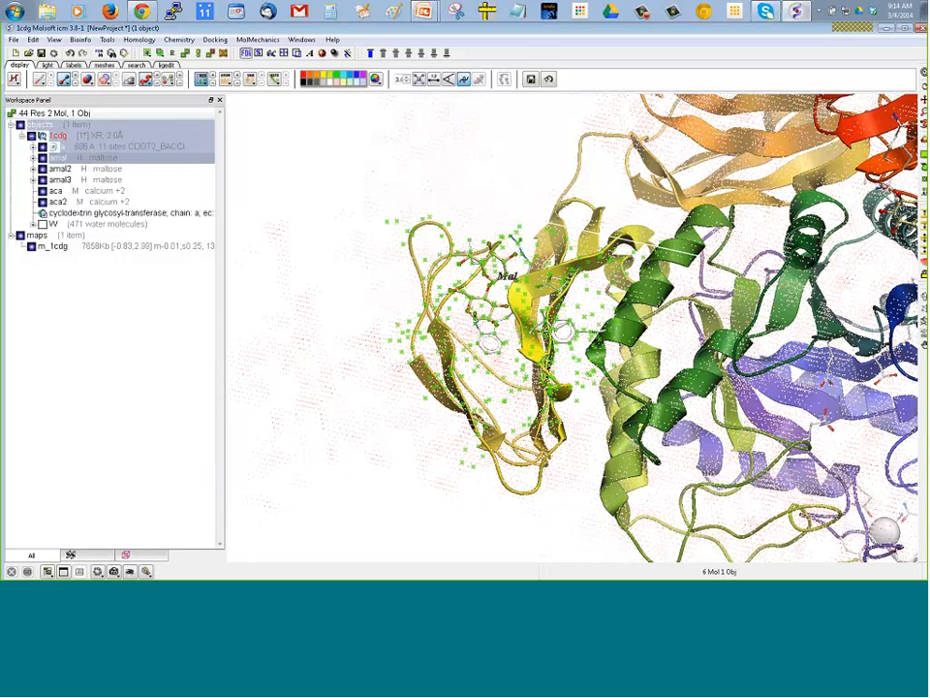
{"action": "left_click", "coordinate": [64, 81]}
{"action": "left_click", "coordinate": [64, 81]}
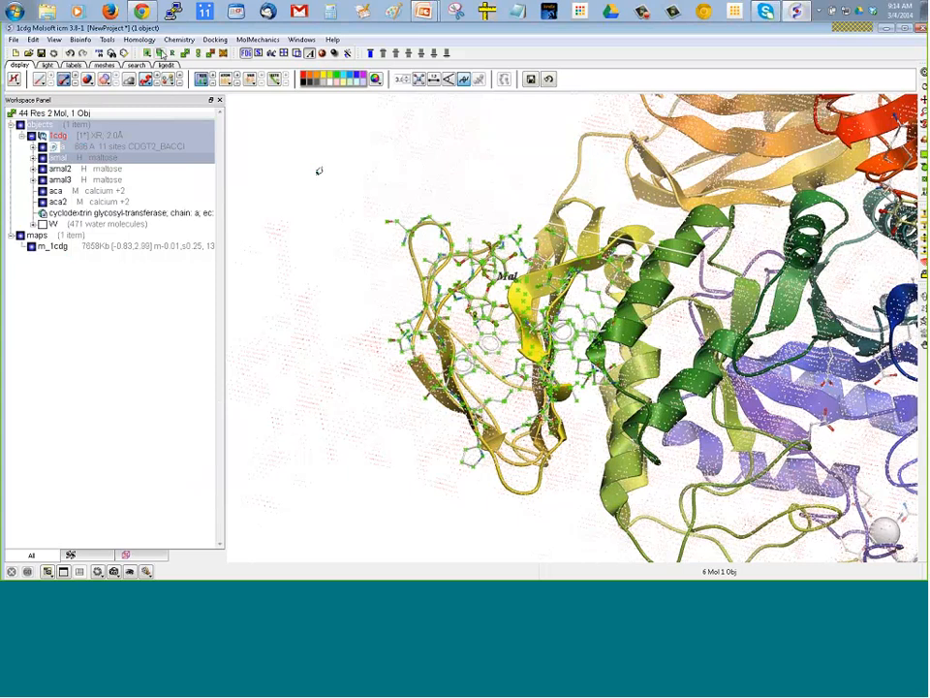
Contour the m_1cdg electron density around the selection at sigma levels 1.0 and 2.5 in yellow and blue
{"action": "left_click", "coordinate": [107, 40]}
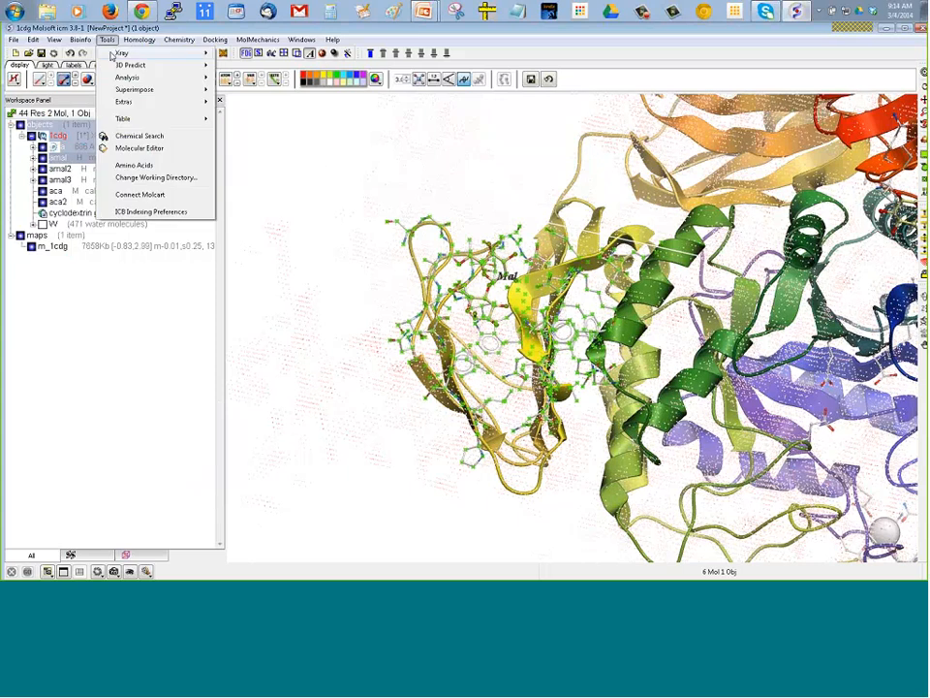
{"action": "mouse_move", "coordinate": [122, 53]}
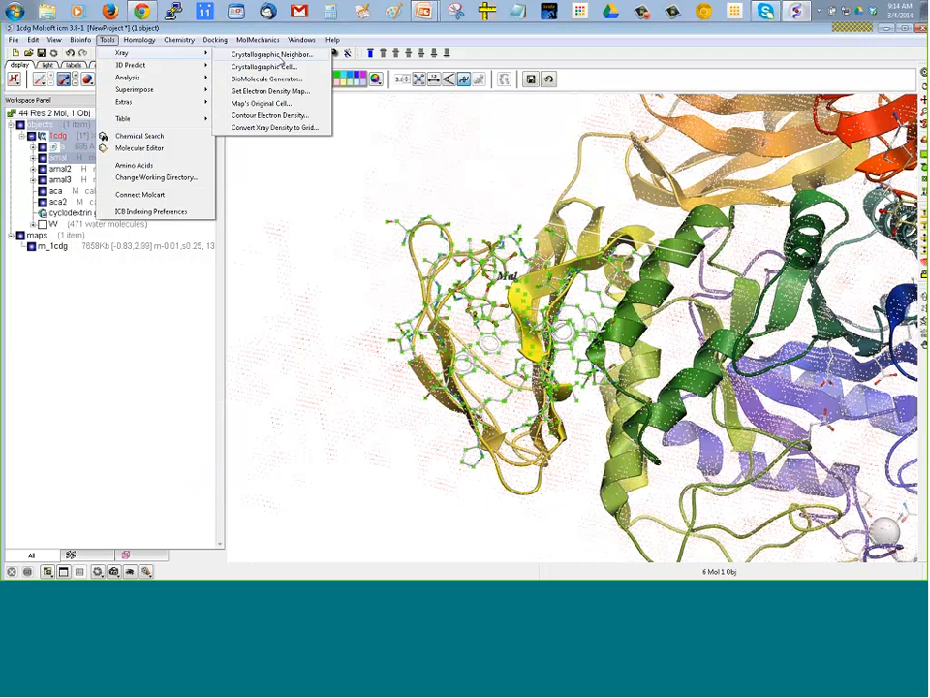
{"action": "left_click", "coordinate": [268, 116]}
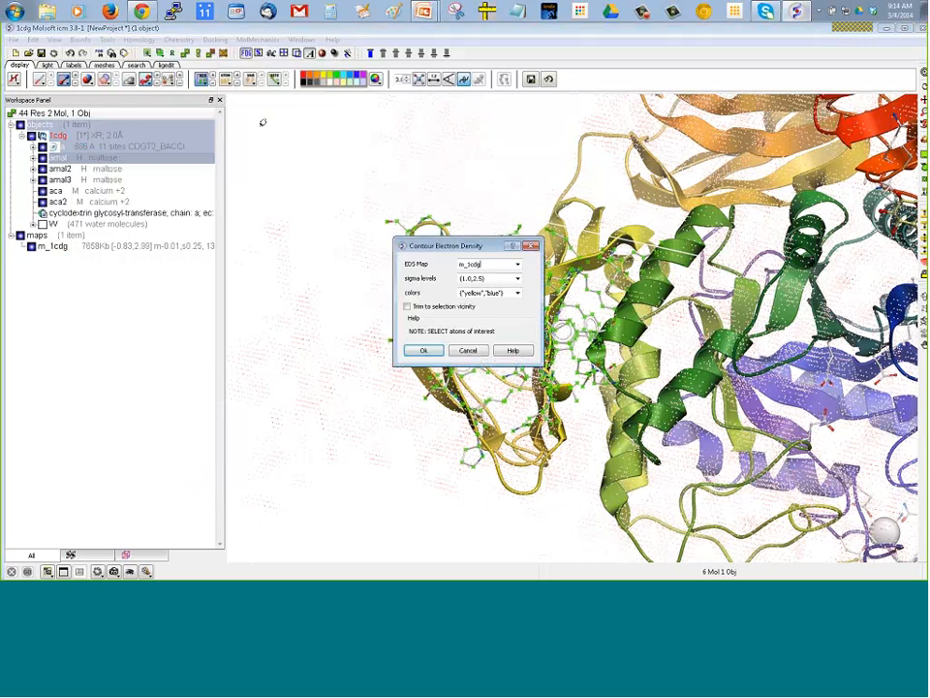
{"action": "left_click", "coordinate": [424, 353]}
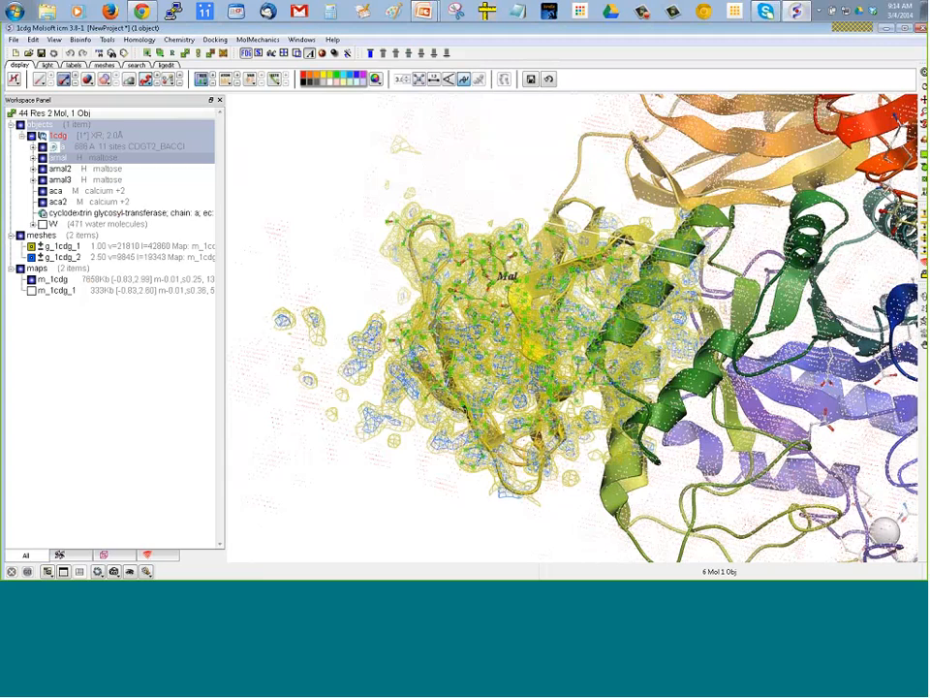
Hide the blue 2.5 sigma mesh g_1cdg_2 and inspect the yellow 1.0 sigma contour around the maltose
{"action": "left_click_drag", "start_coordinate": [242, 246], "coordinate": [369, 286]}
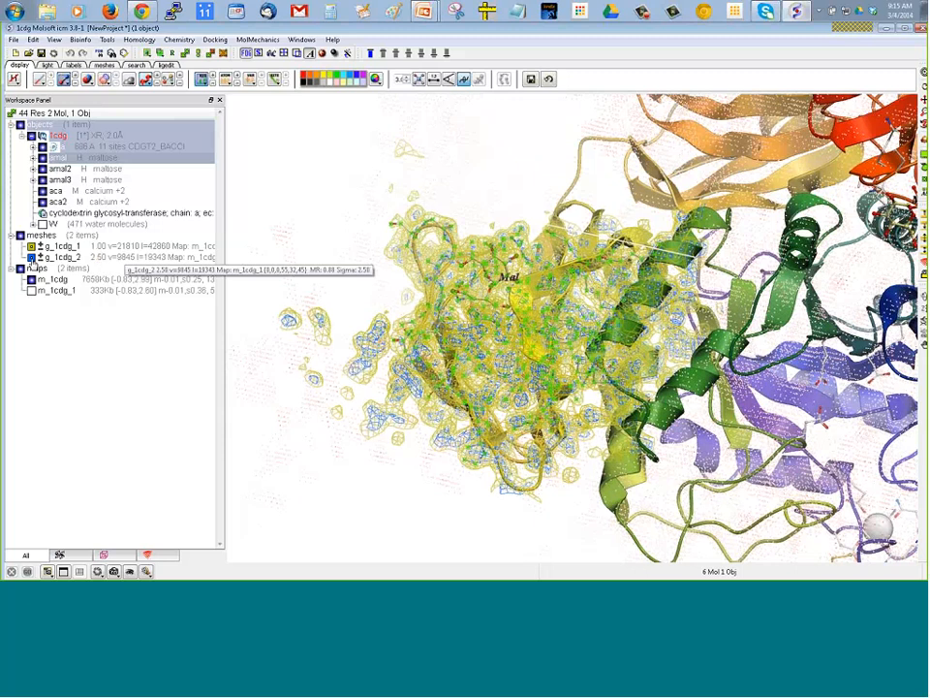
{"action": "left_click", "coordinate": [31, 257]}
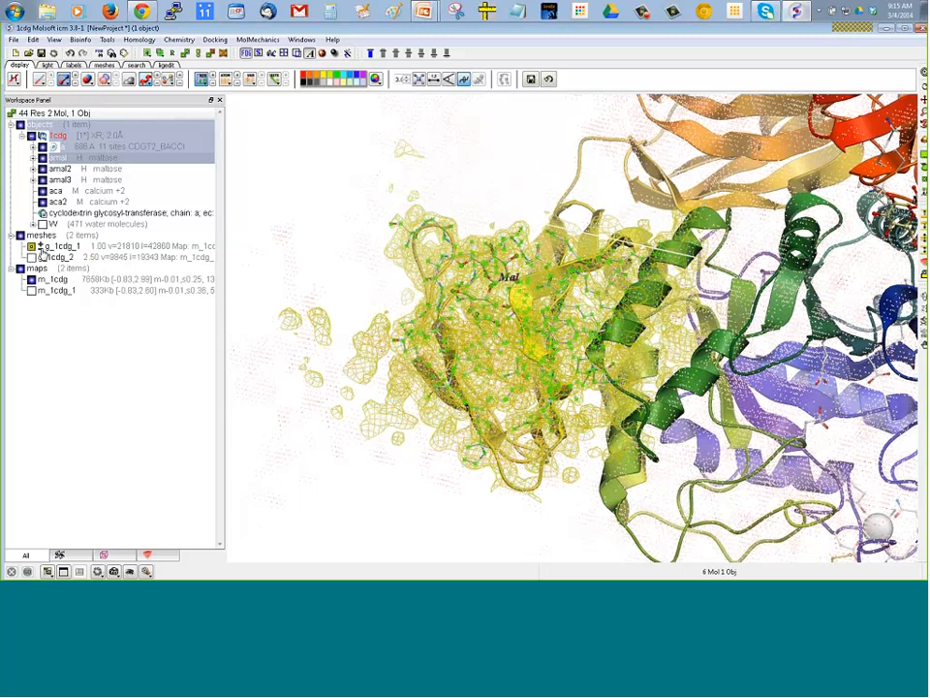
{"action": "scroll", "coordinate": [235, 231], "scroll_direction": "up", "scroll_amount": 4}
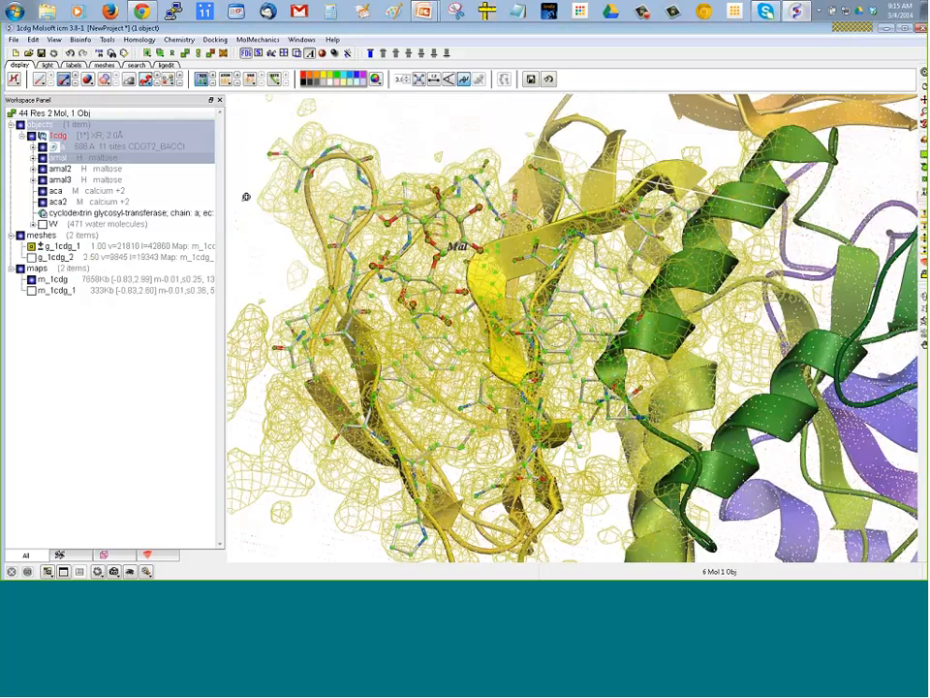
{"action": "scroll", "coordinate": [250, 222], "scroll_direction": "down", "scroll_amount": 3}
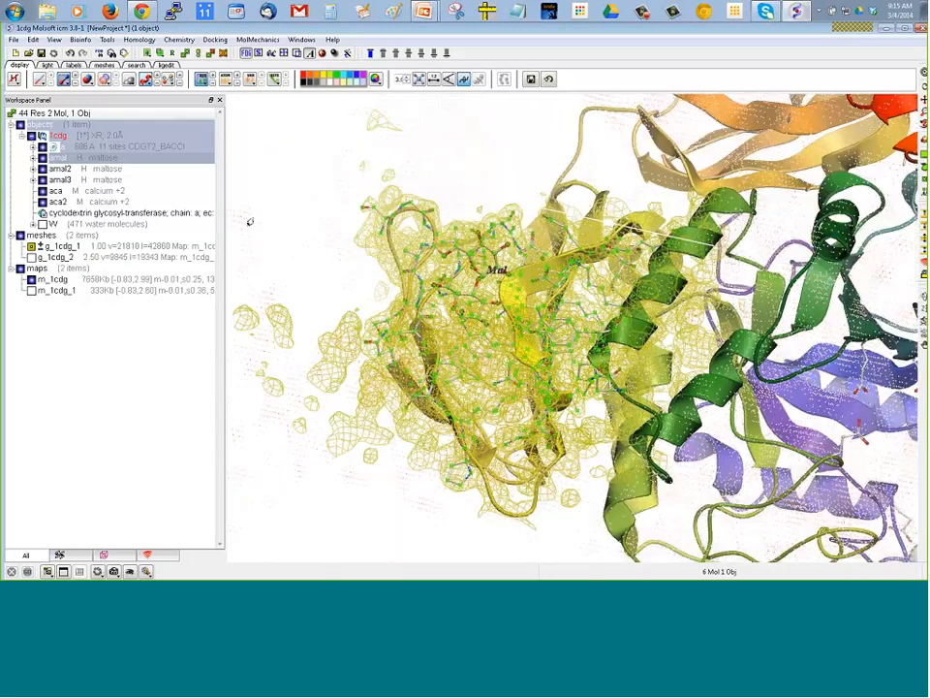
Hide the m_1cdg map and raise the contour level of the yellow g_1cdg_1 mesh to 1.30
{"action": "left_click_drag", "start_coordinate": [481, 187], "coordinate": [446, 156]}
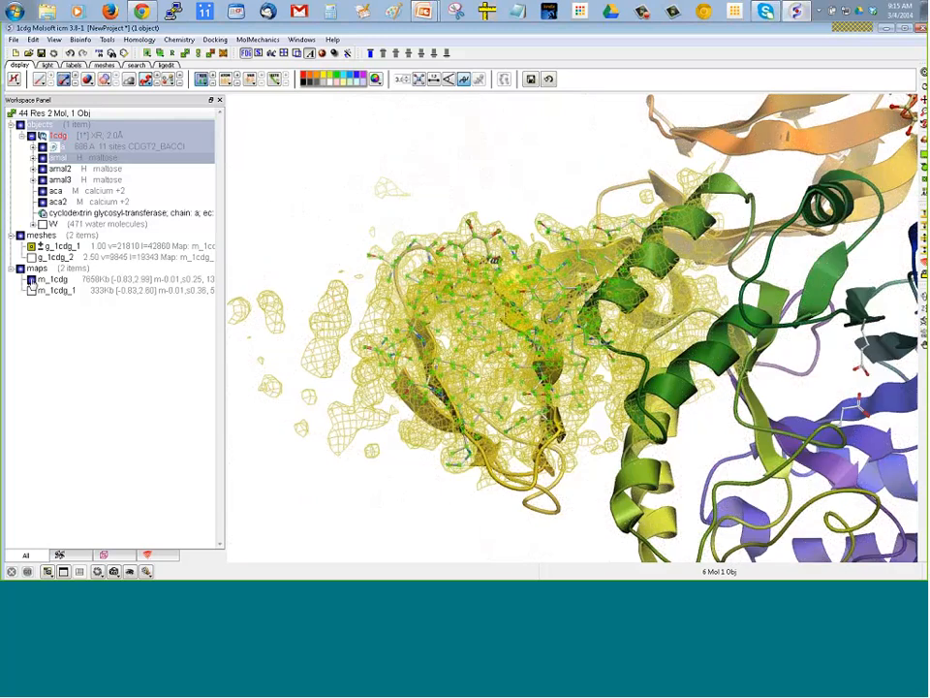
{"action": "left_click", "coordinate": [31, 279]}
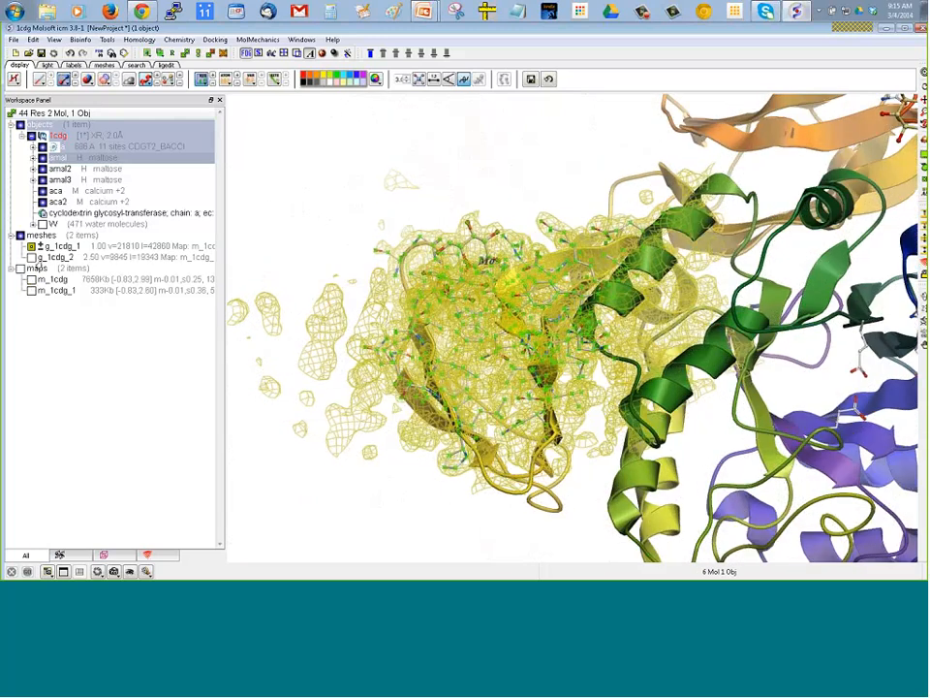
{"action": "left_click", "coordinate": [41, 247]}
{"action": "left_click", "coordinate": [41, 247]}
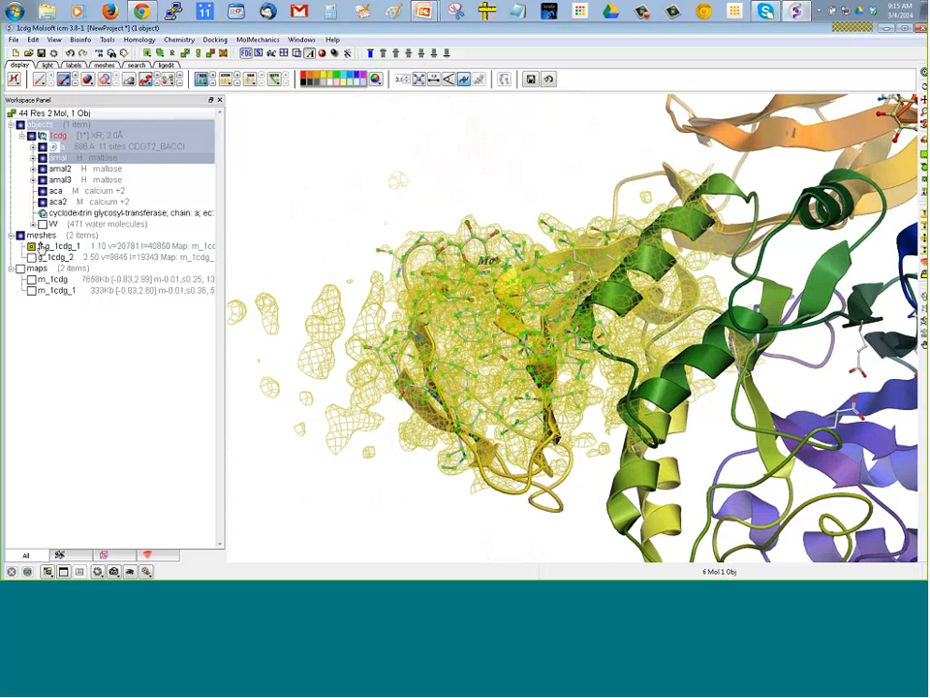
{"action": "left_click", "coordinate": [41, 247]}
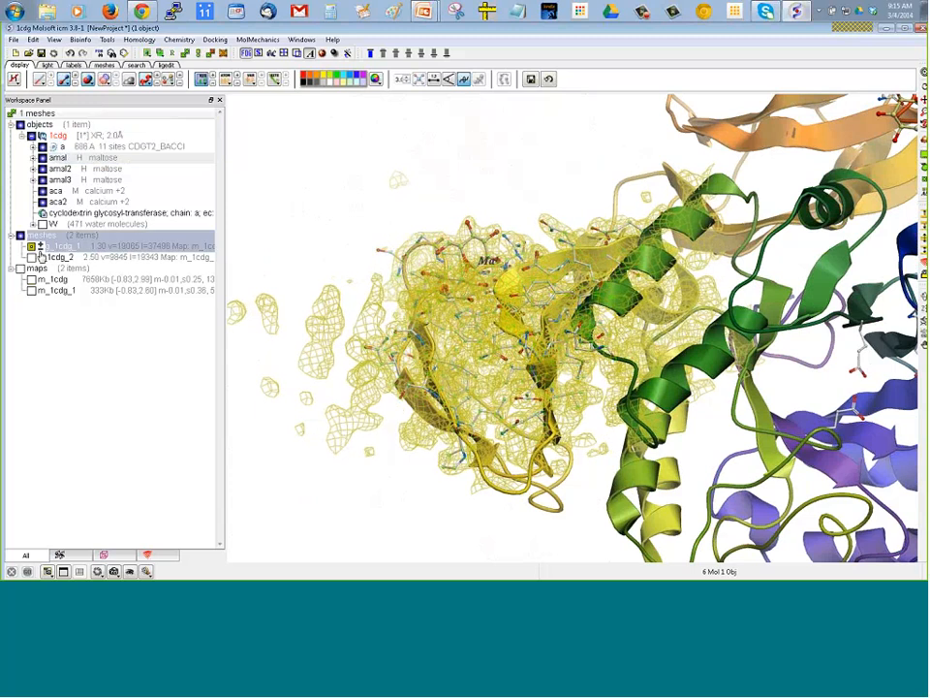
Lower the contour level of the g_1cdg_1 mesh to 0.50 and inspect the density around the maltose
{"action": "left_click", "coordinate": [40, 250]}
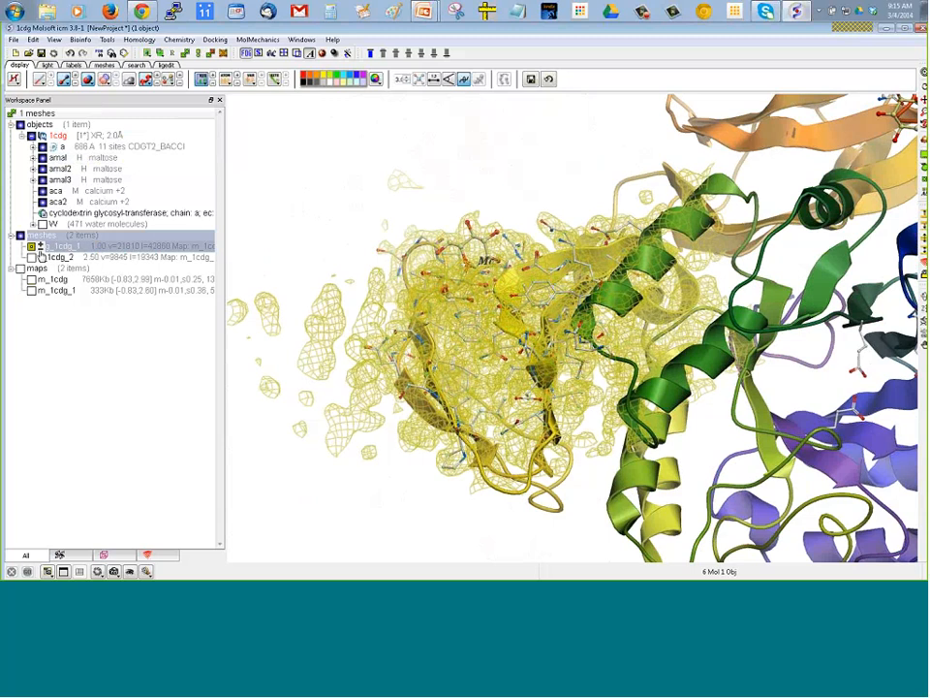
{"action": "left_click", "coordinate": [41, 250]}
{"action": "left_click", "coordinate": [41, 250]}
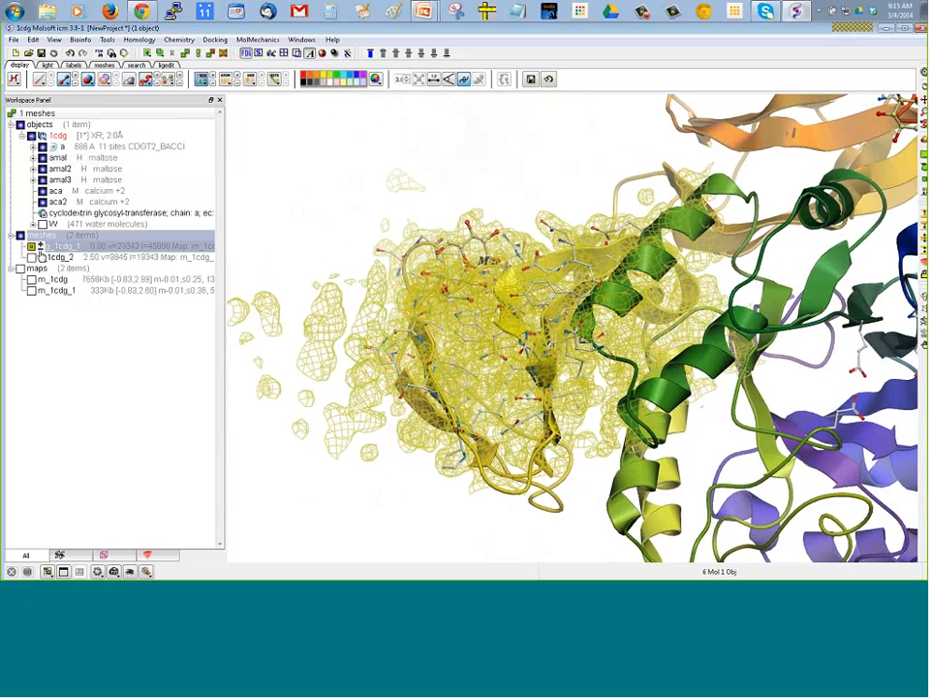
{"action": "left_click", "coordinate": [41, 250]}
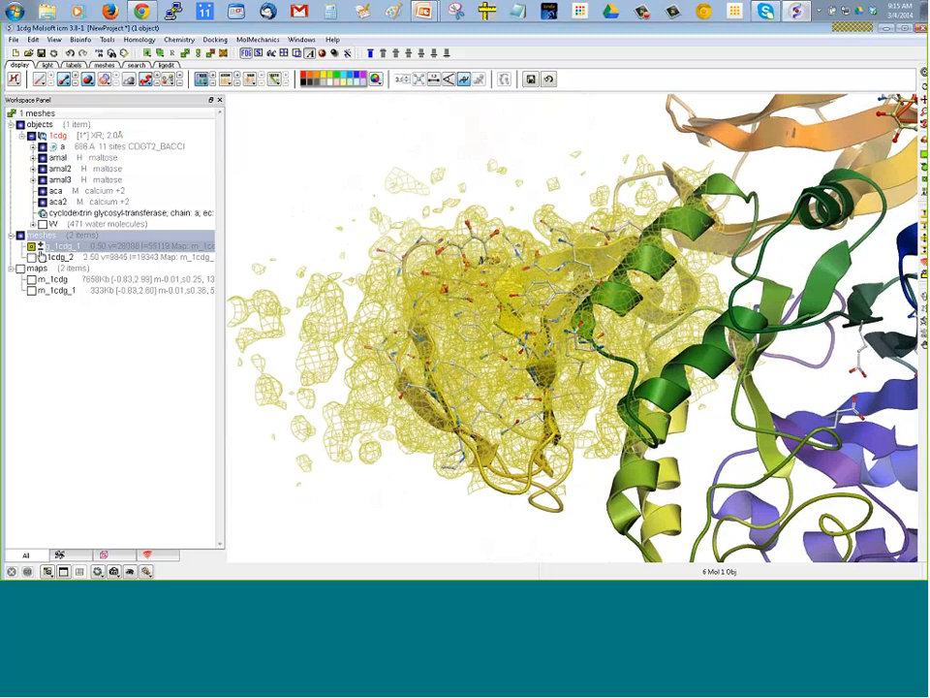
{"action": "left_click", "coordinate": [41, 250]}
{"action": "left_click_drag", "start_coordinate": [522, 208], "coordinate": [351, 247]}
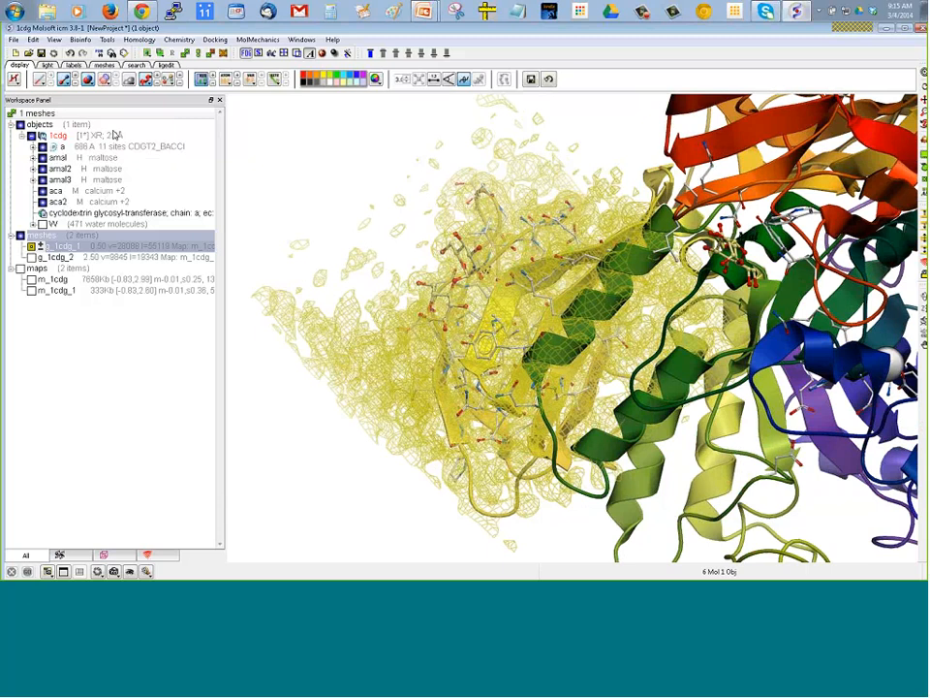
Delete all items of the 1cdg project
{"action": "left_click", "coordinate": [33, 40]}
{"action": "left_click", "coordinate": [56, 65]}
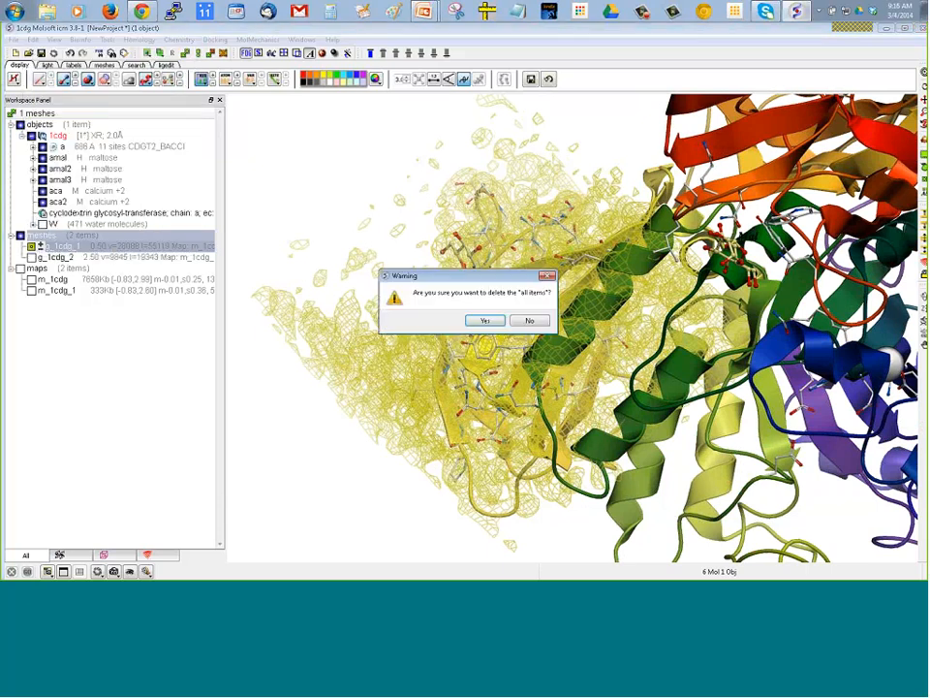
{"action": "left_click", "coordinate": [475, 320]}
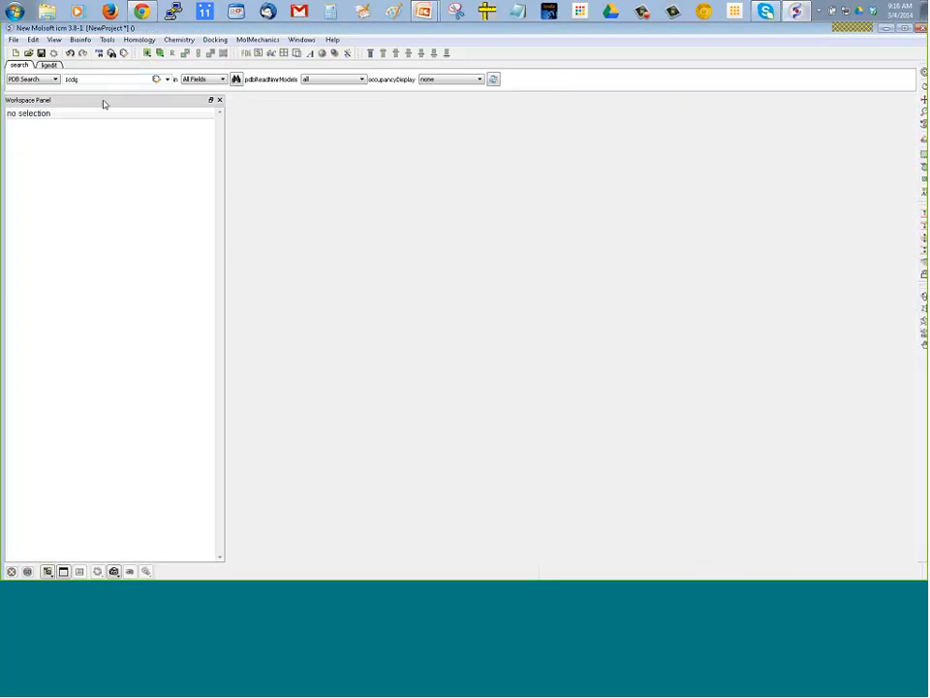
Load the PDB entry 1dwn and set the background of the 3D view to white
{"action": "double_click", "coordinate": [80, 80]}
{"action": "type", "text": "3dw"}
{"action": "key", "text": "Return"}
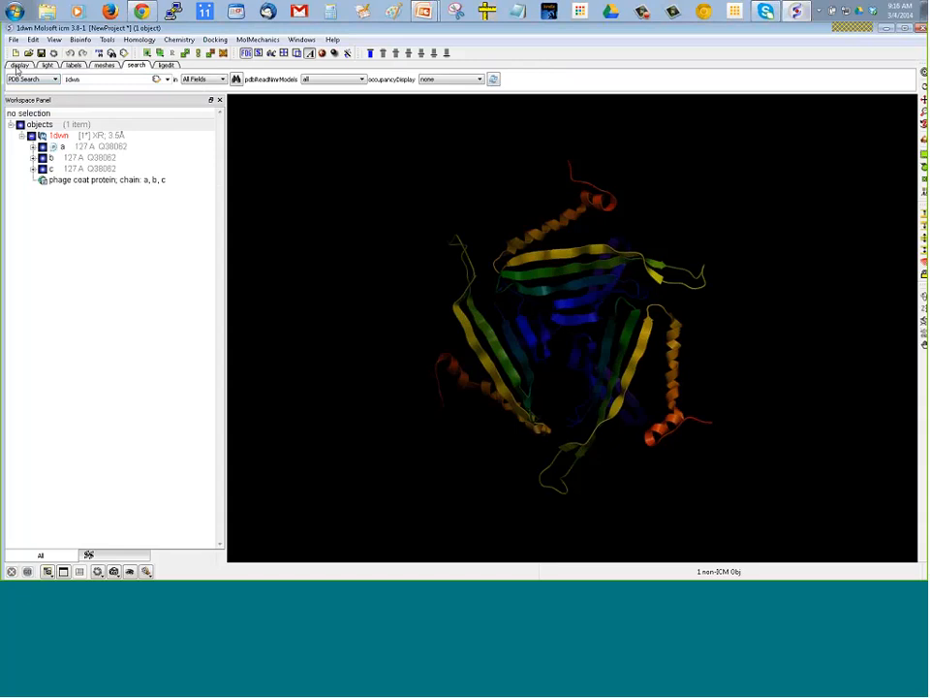
{"action": "left_click", "coordinate": [18, 65]}
{"action": "left_click", "coordinate": [328, 83]}
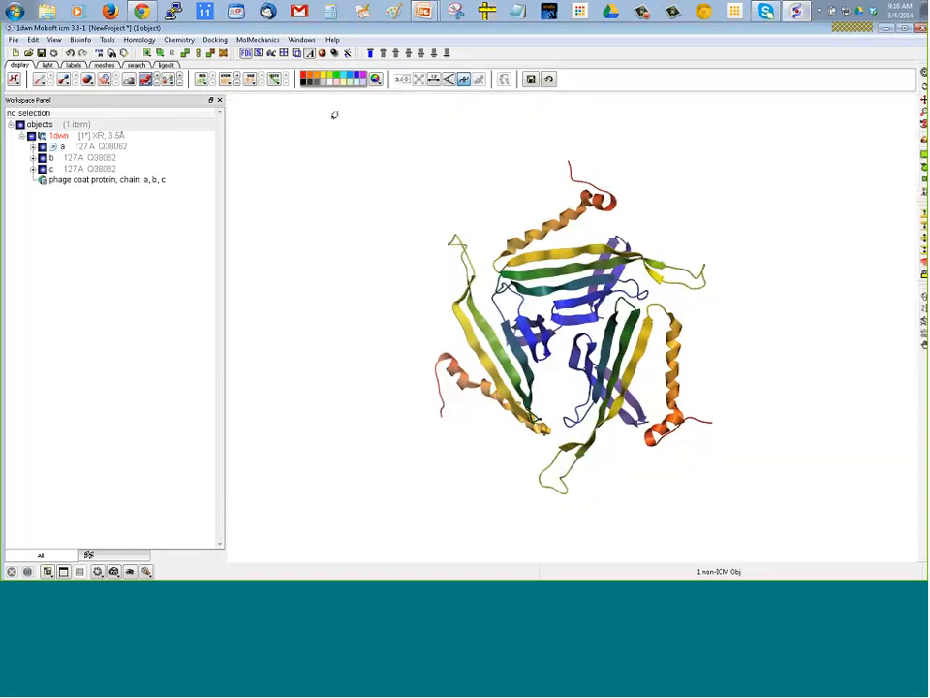
{"action": "left_click_drag", "start_coordinate": [335, 115], "coordinate": [186, 249]}
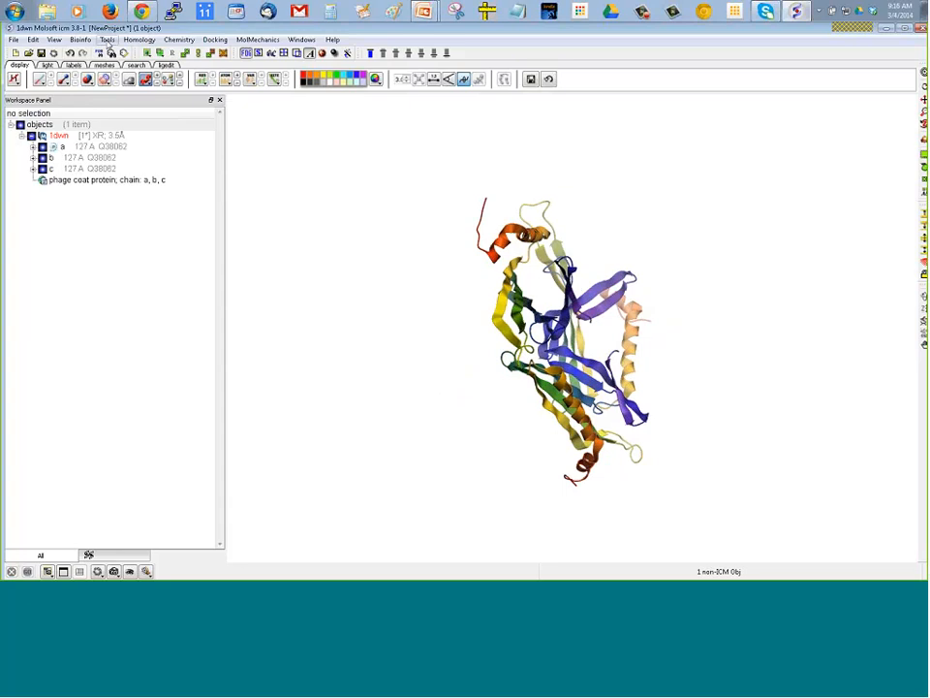
Generate all biomolecules for the displayed 1dwn object and display the 1dwnB1 assembly
{"action": "left_click", "coordinate": [107, 41]}
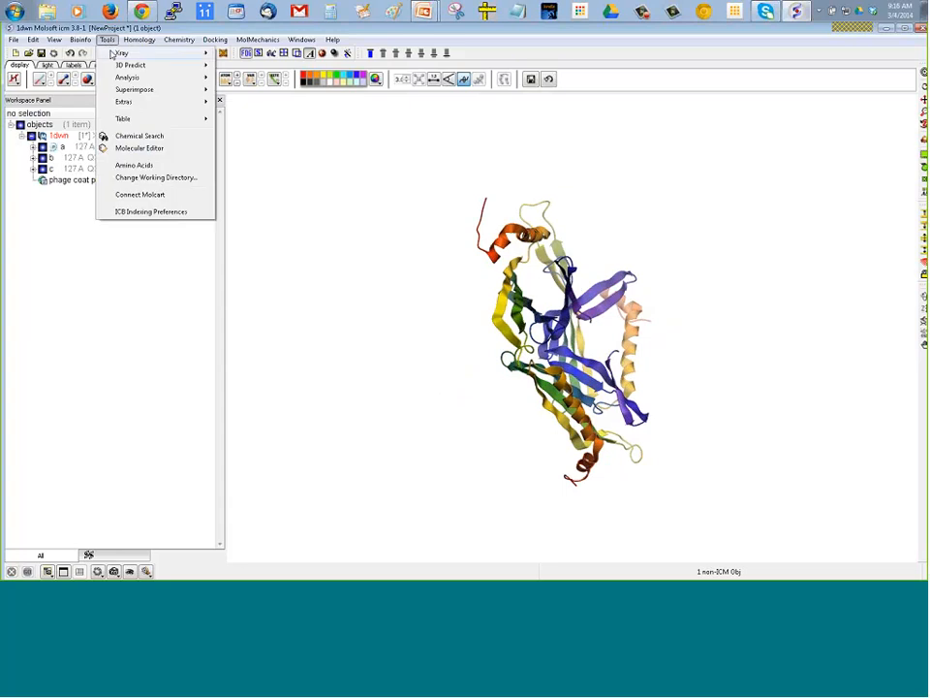
{"action": "mouse_move", "coordinate": [122, 54]}
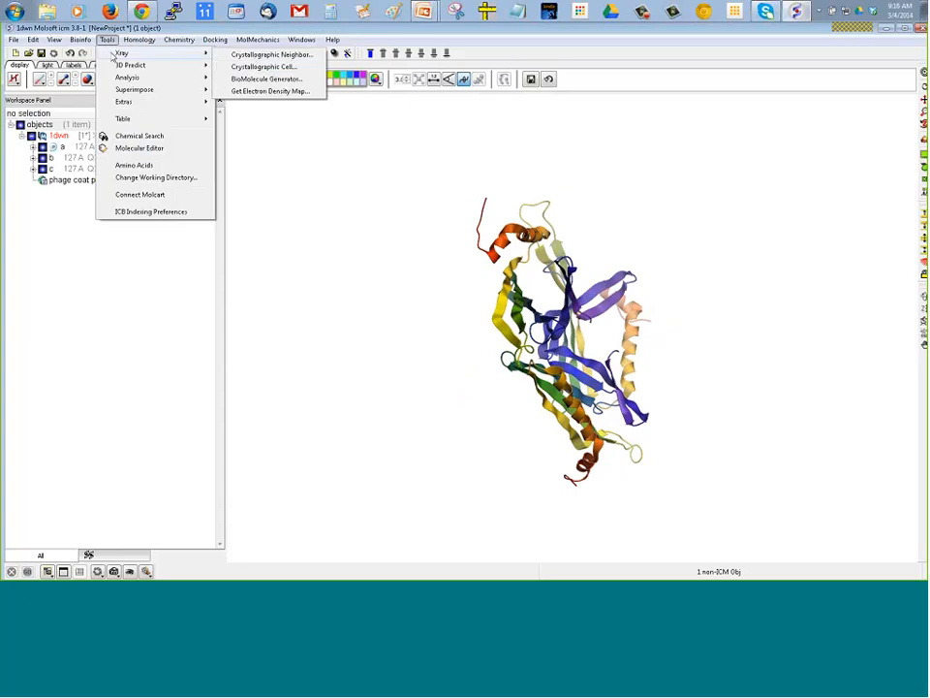
{"action": "left_click", "coordinate": [262, 79]}
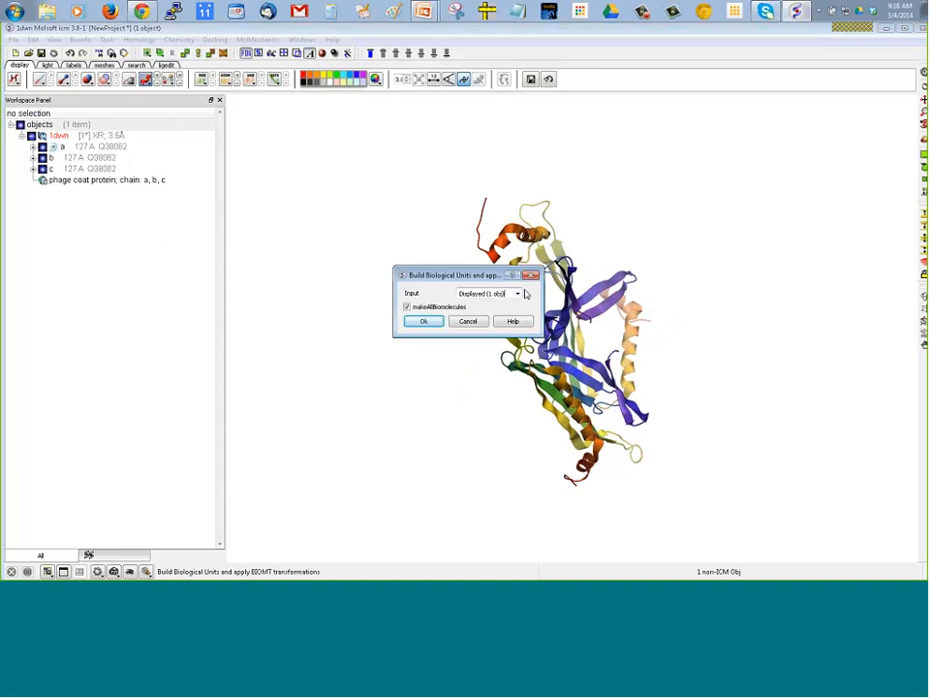
{"action": "left_click_drag", "start_coordinate": [439, 279], "coordinate": [368, 284]}
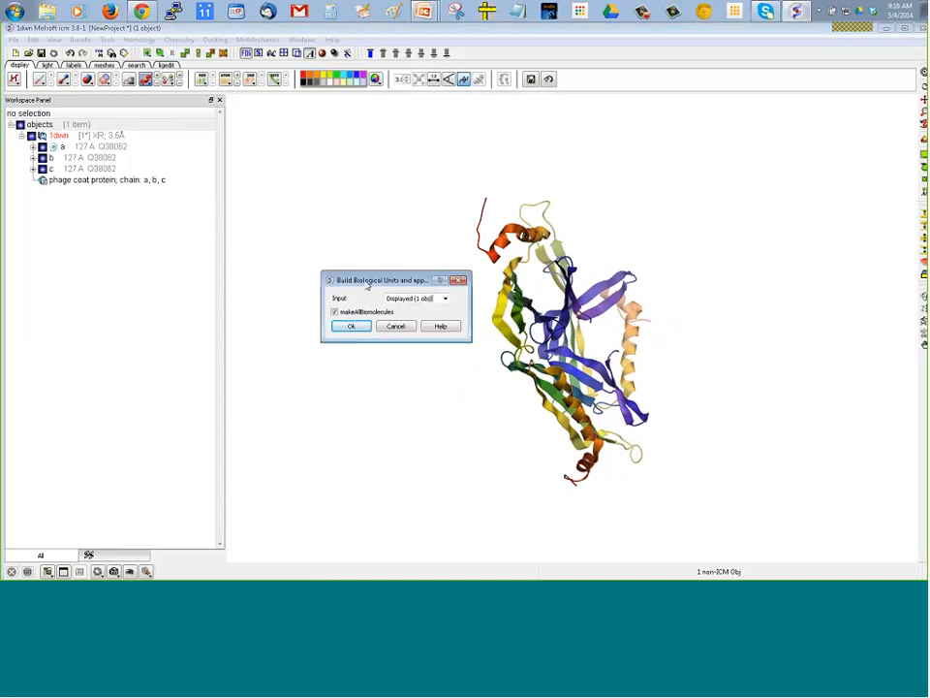
{"action": "left_click", "coordinate": [350, 327]}
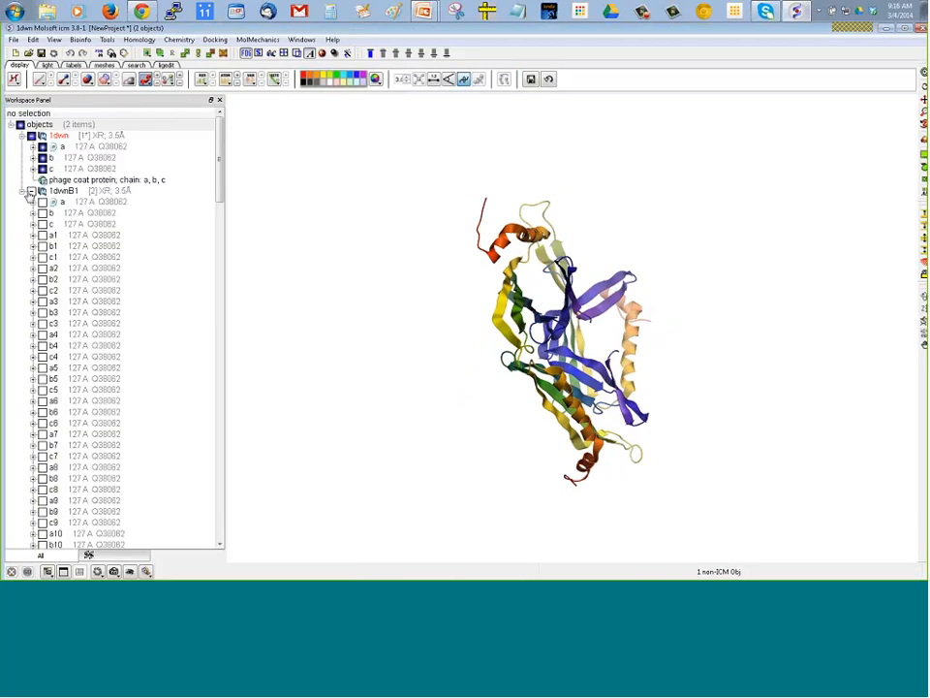
{"action": "left_click", "coordinate": [32, 192]}
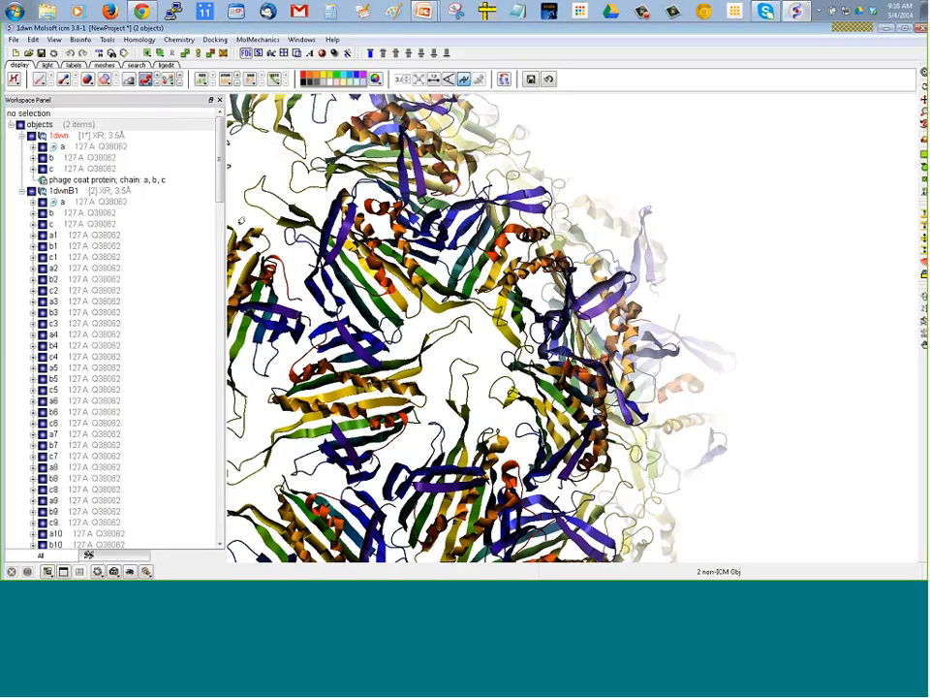
Color the ribbons of the 1dwn and 1dwnB1 objects by molecule
{"action": "left_click", "coordinate": [145, 78]}
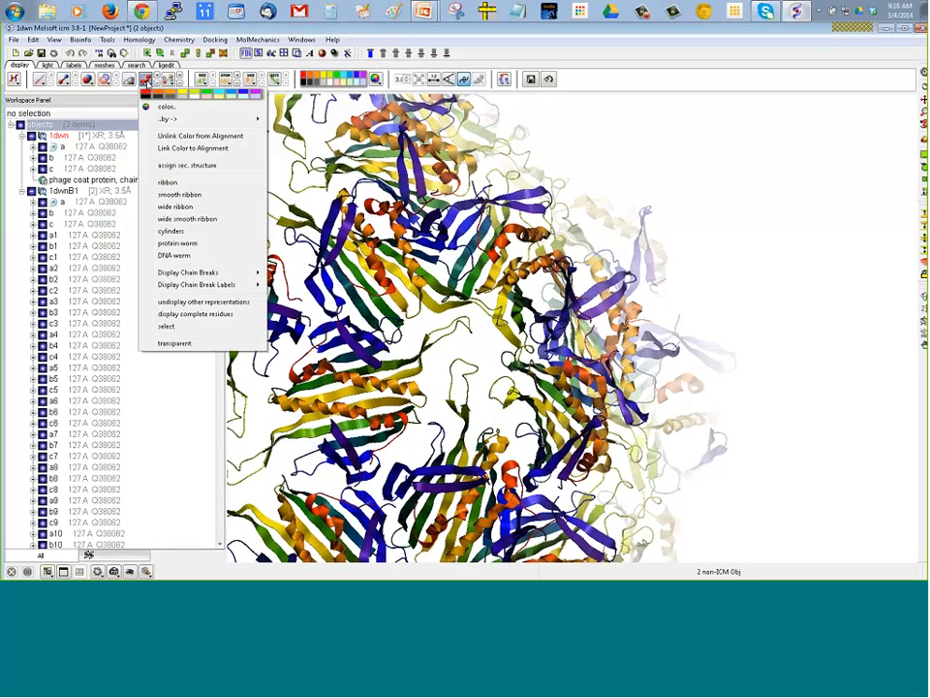
{"action": "mouse_move", "coordinate": [164, 121]}
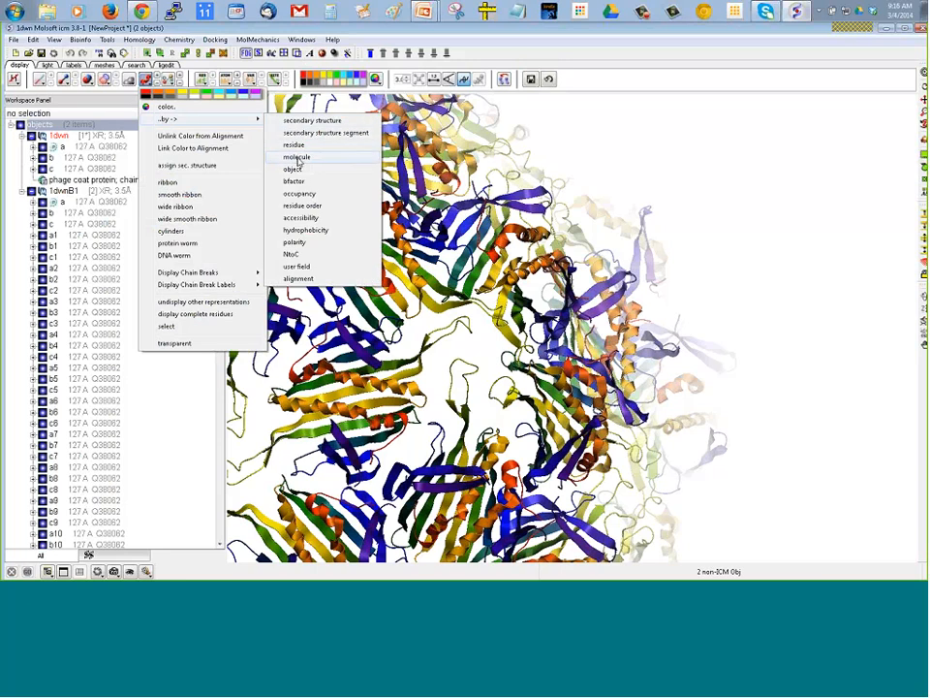
{"action": "left_click", "coordinate": [349, 157]}
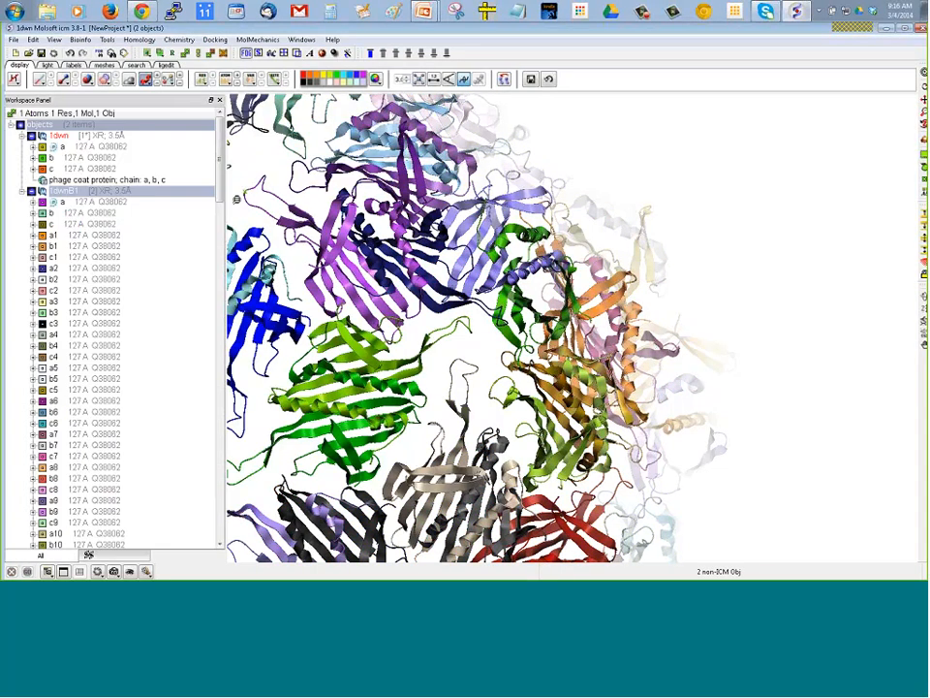
Examine the complete 1dwnB1 capsid assembly, selecting the whole object and clearing the selection
{"action": "scroll", "coordinate": [571, 327], "scroll_direction": "down", "scroll_amount": 3}
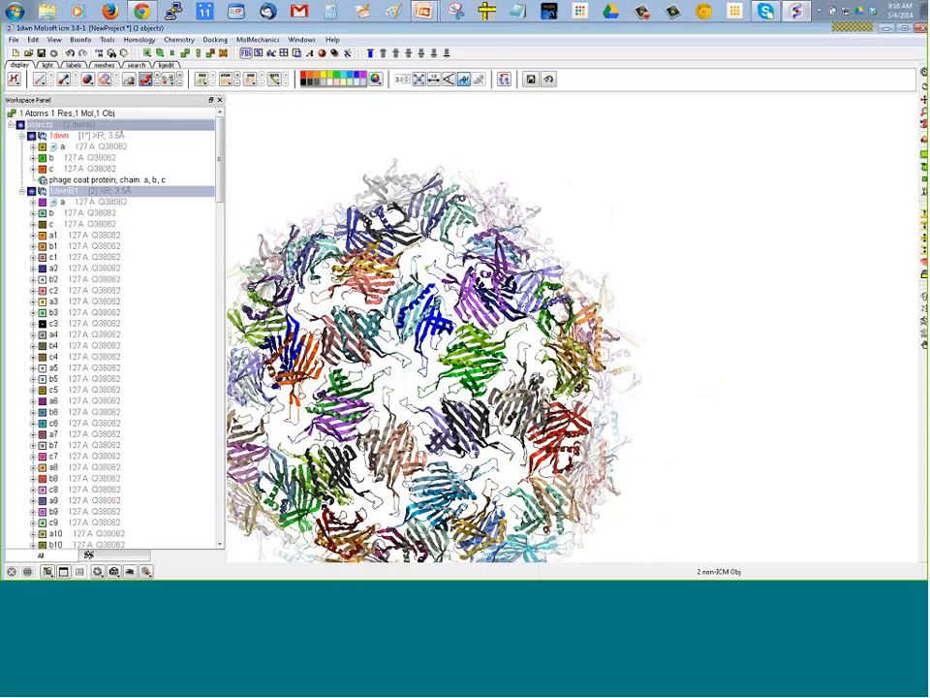
{"action": "left_click_drag", "start_coordinate": [243, 291], "coordinate": [240, 333]}
{"action": "middle_click_drag", "start_coordinate": [240, 333], "coordinate": [300, 290]}
{"action": "left_click_drag", "start_coordinate": [243, 314], "coordinate": [247, 271]}
{"action": "mouse_move", "coordinate": [821, 293]}
{"action": "left_mouse_down"}
{"action": "mouse_move", "coordinate": [620, 378]}
{"action": "mouse_move", "coordinate": [814, 314]}
{"action": "left_mouse_up"}
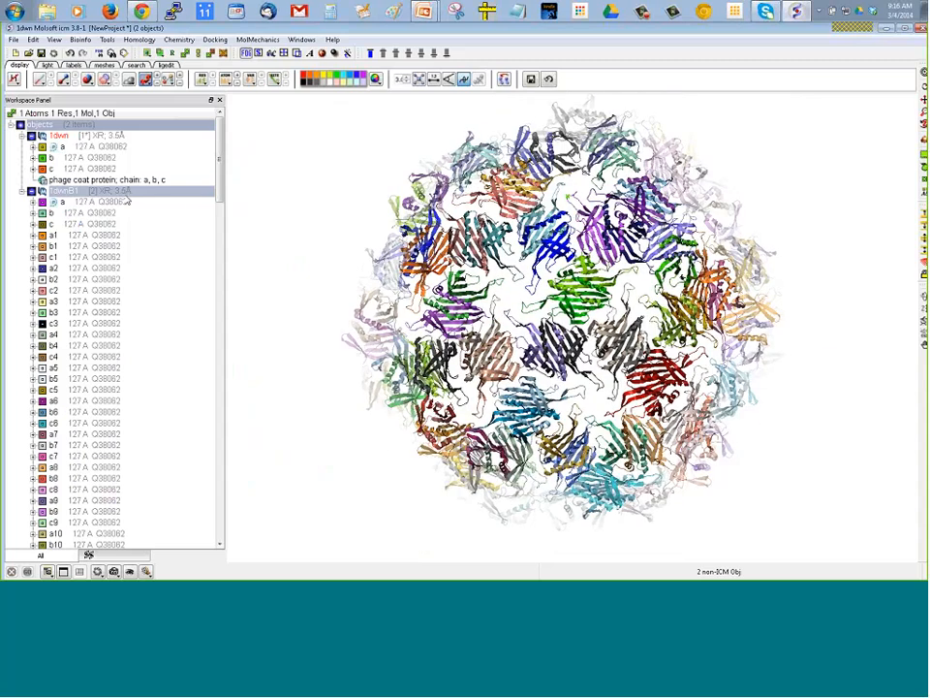
{"action": "left_click", "coordinate": [124, 194]}
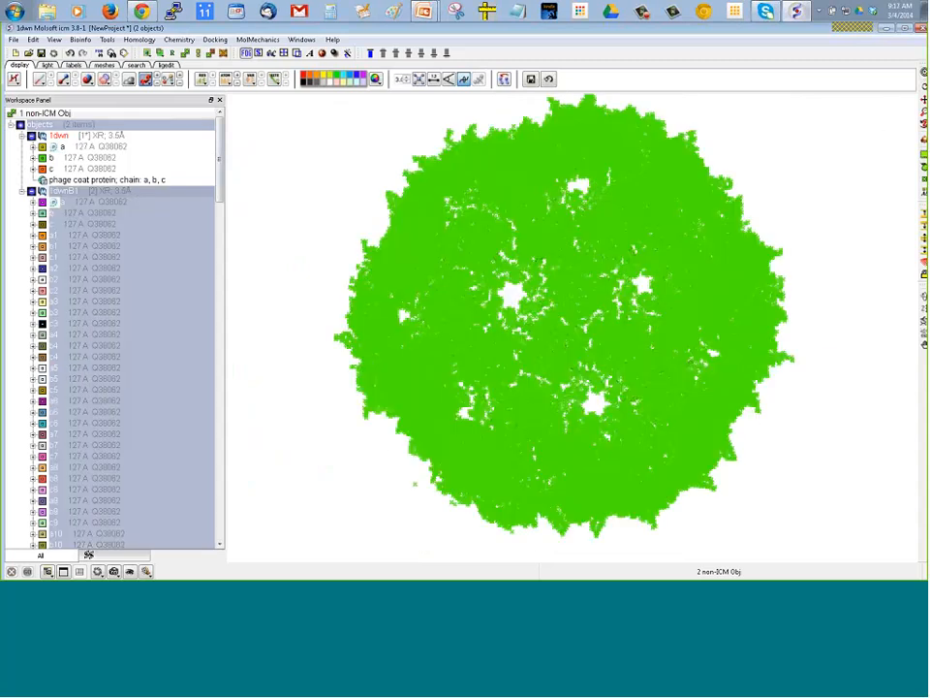
{"action": "right_click_drag", "start_coordinate": [797, 181], "coordinate": [817, 202]}
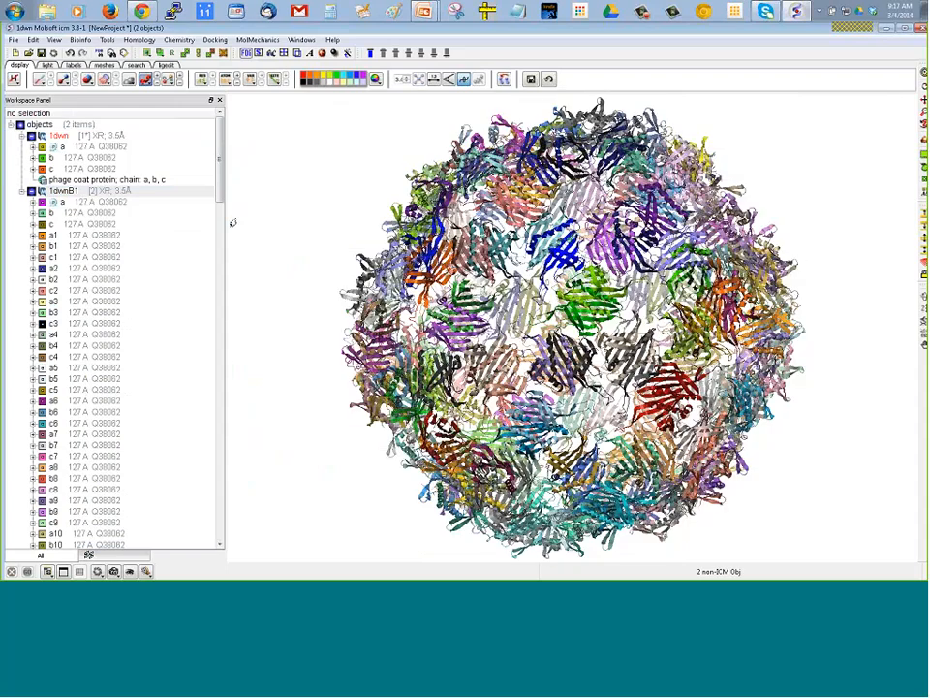
Delete all items of the 1dwn project and switch to the PowerPoint slide show
{"action": "left_click", "coordinate": [33, 39]}
{"action": "left_click", "coordinate": [58, 50]}
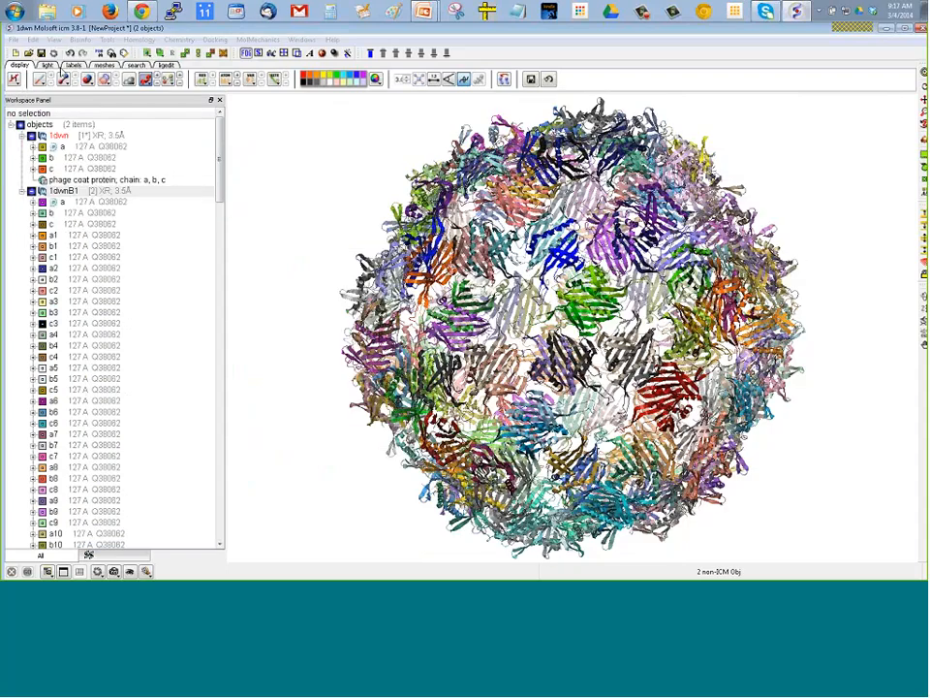
{"action": "left_click", "coordinate": [485, 319]}
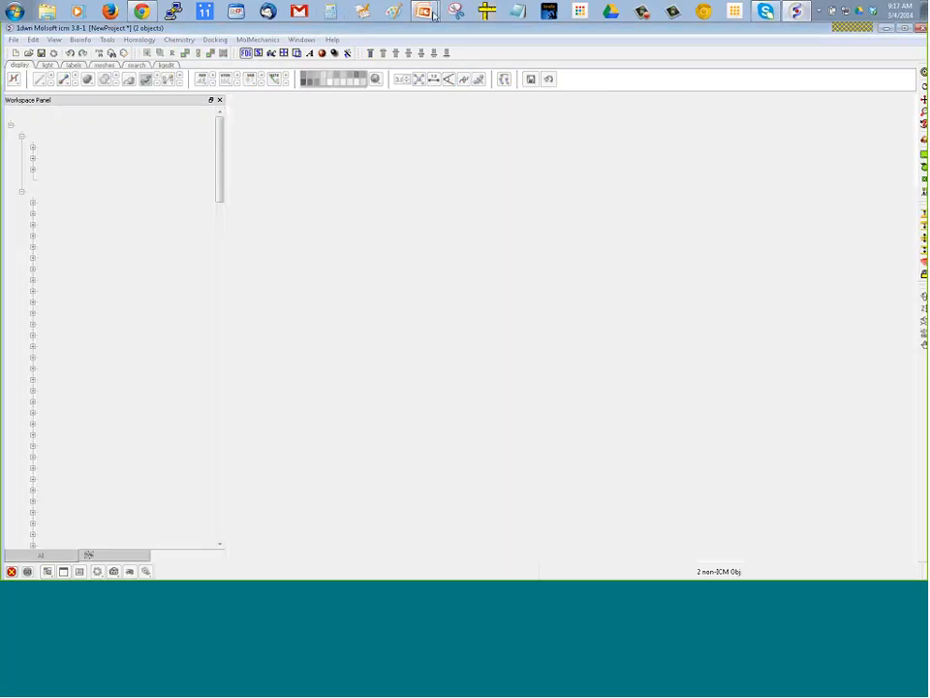
{"action": "mouse_move", "coordinate": [423, 12]}
{"action": "left_click", "coordinate": [422, 55]}
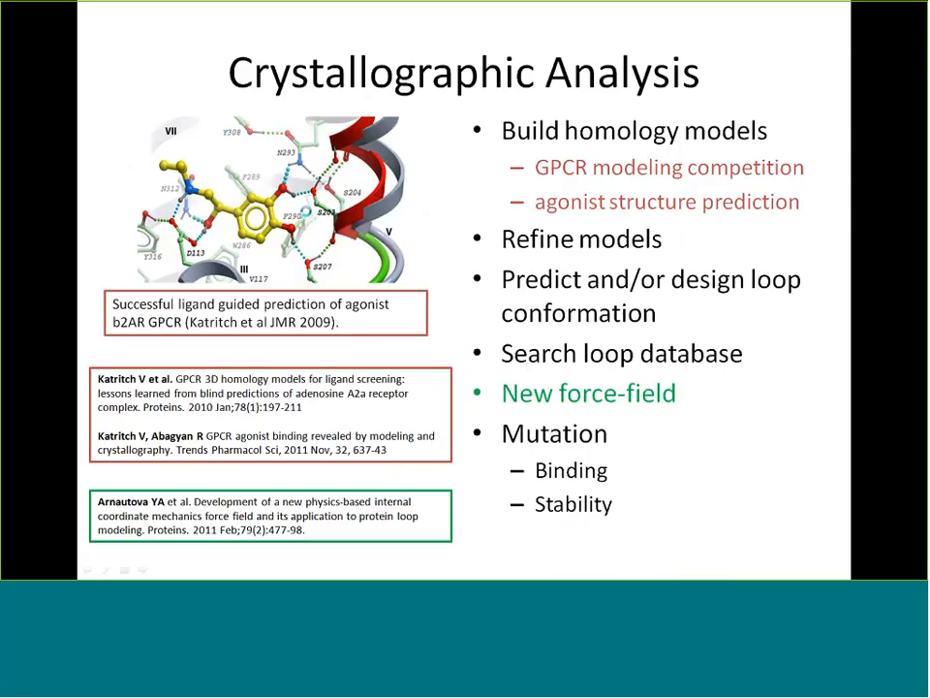
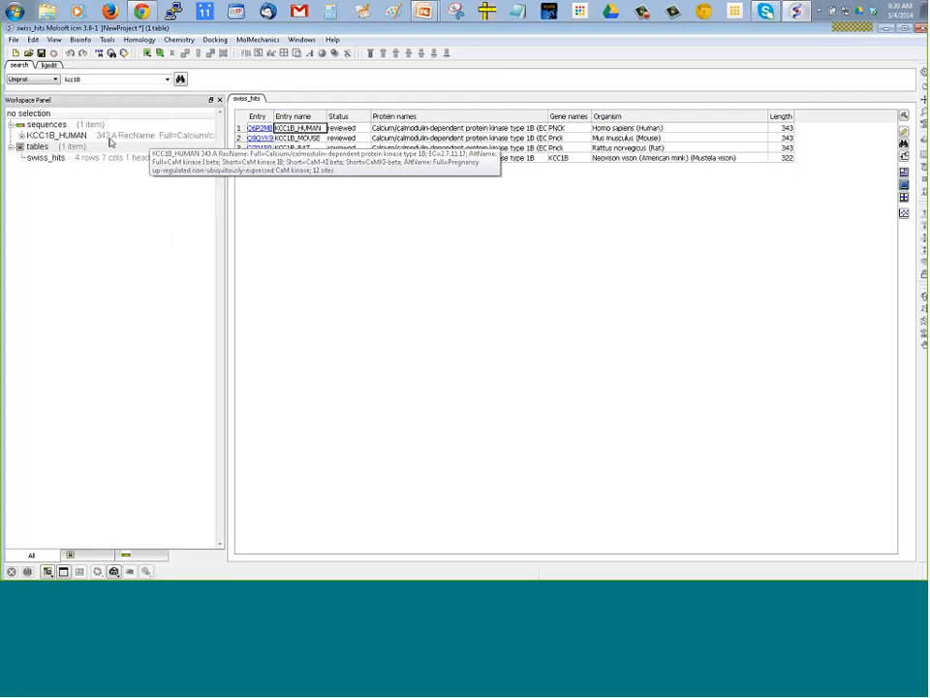
Set up a BLAST search with KCC1B_HUMAN as the query and expand that sequence's residues in the workspace
{"action": "double_click", "coordinate": [77, 78]}
{"action": "key", "text": "BackSpace"}
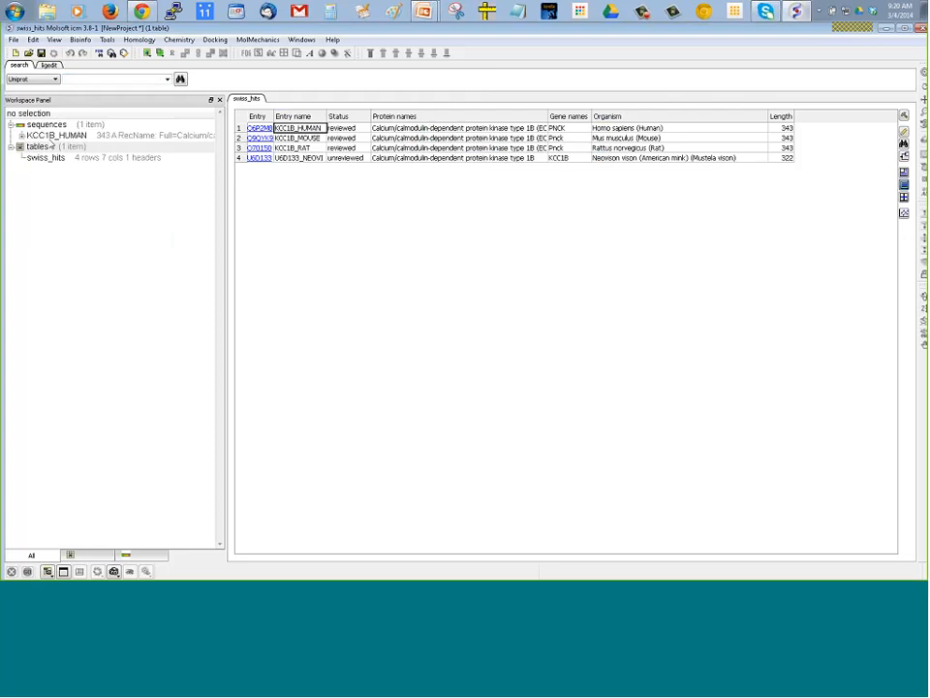
{"action": "left_click_drag", "start_coordinate": [44, 136], "coordinate": [72, 80]}
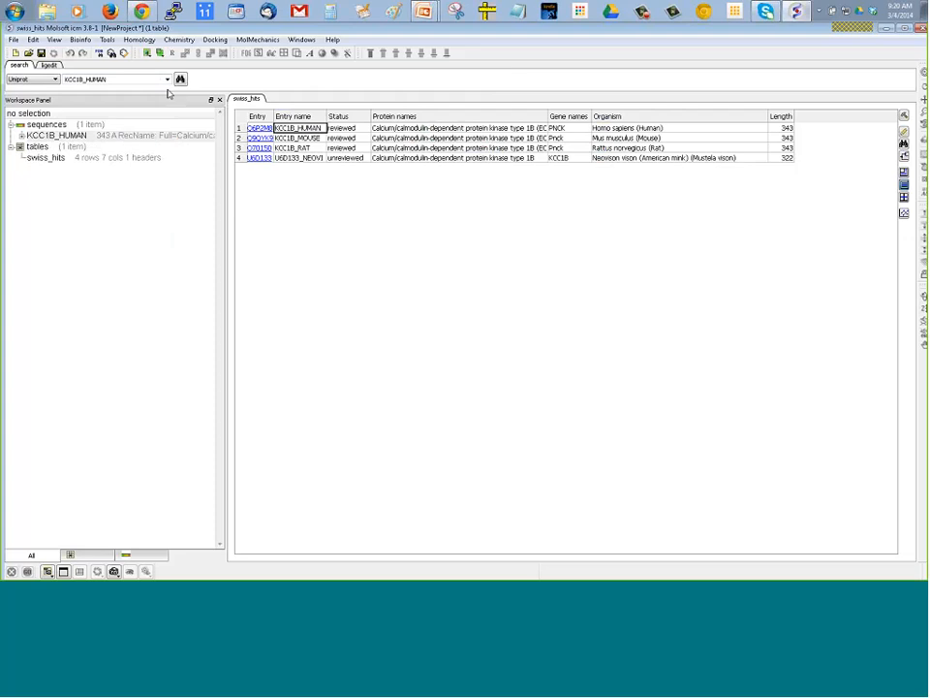
{"action": "left_click", "coordinate": [44, 78]}
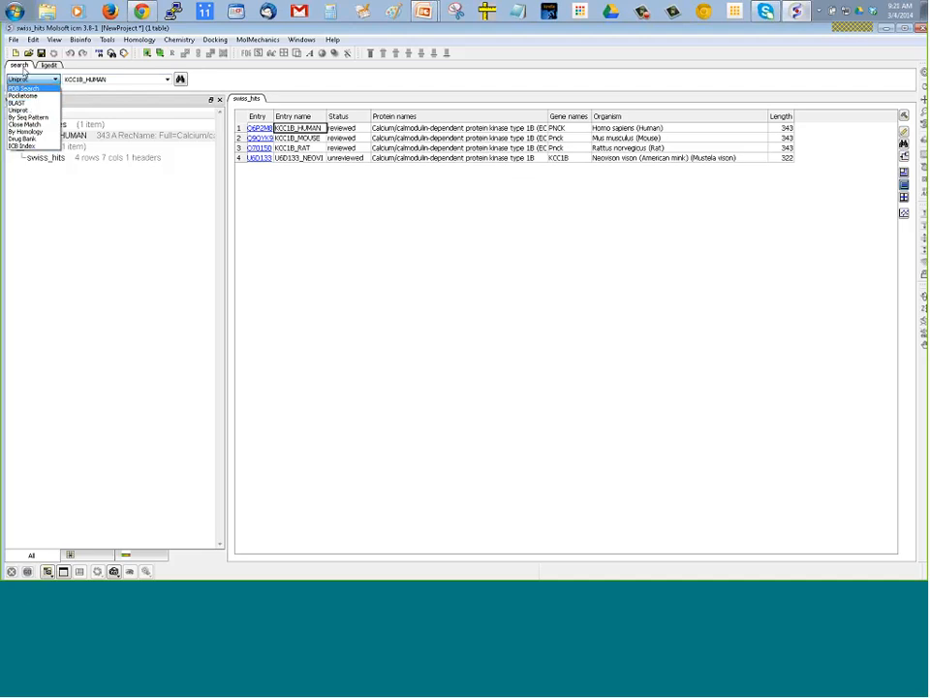
{"action": "left_click", "coordinate": [29, 103]}
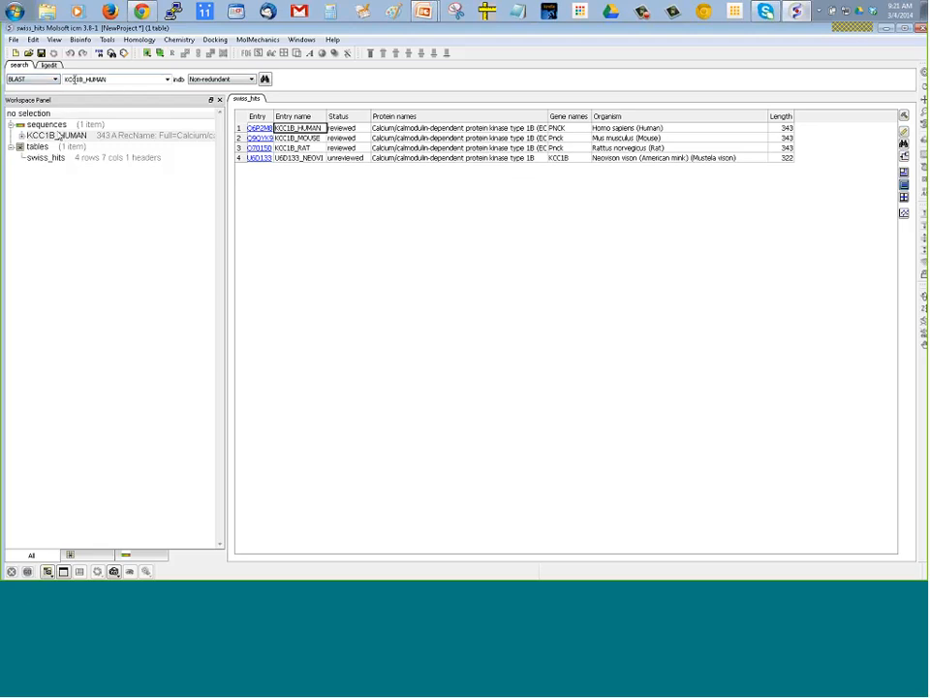
{"action": "left_click", "coordinate": [21, 135]}
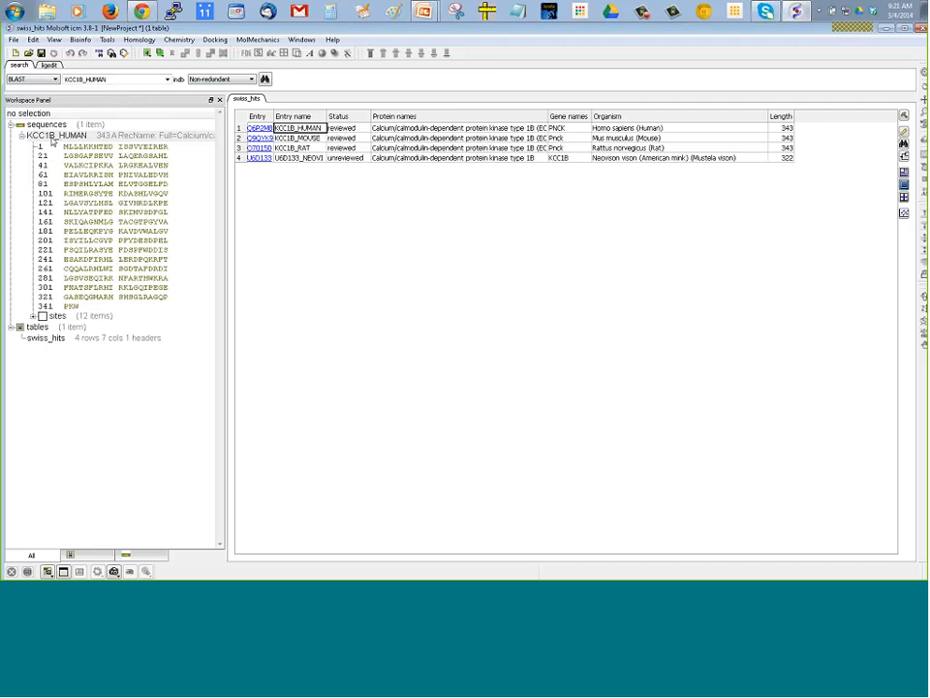
Set the BLAST database to Sequences from PDB and run the search with the KCC1B_HUMAN query
{"action": "left_click", "coordinate": [207, 79]}
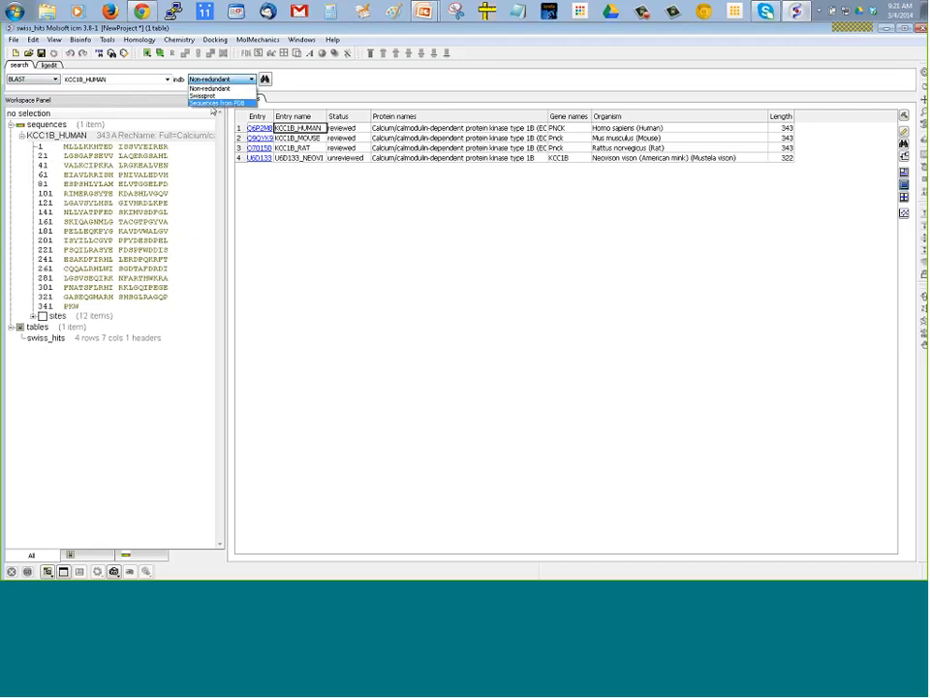
{"action": "left_click", "coordinate": [215, 104]}
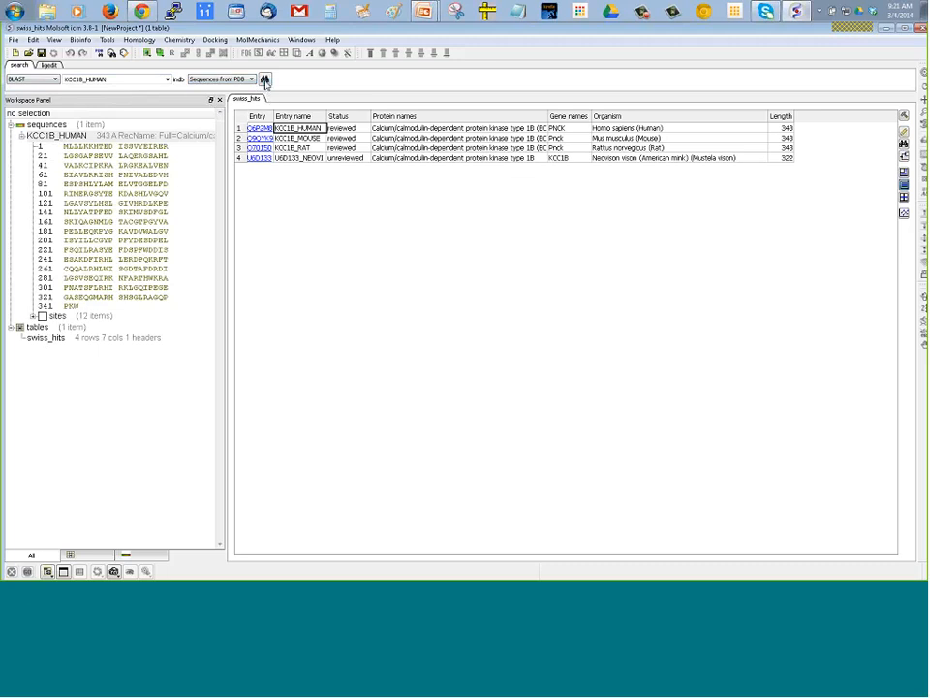
{"action": "left_click", "coordinate": [265, 81]}
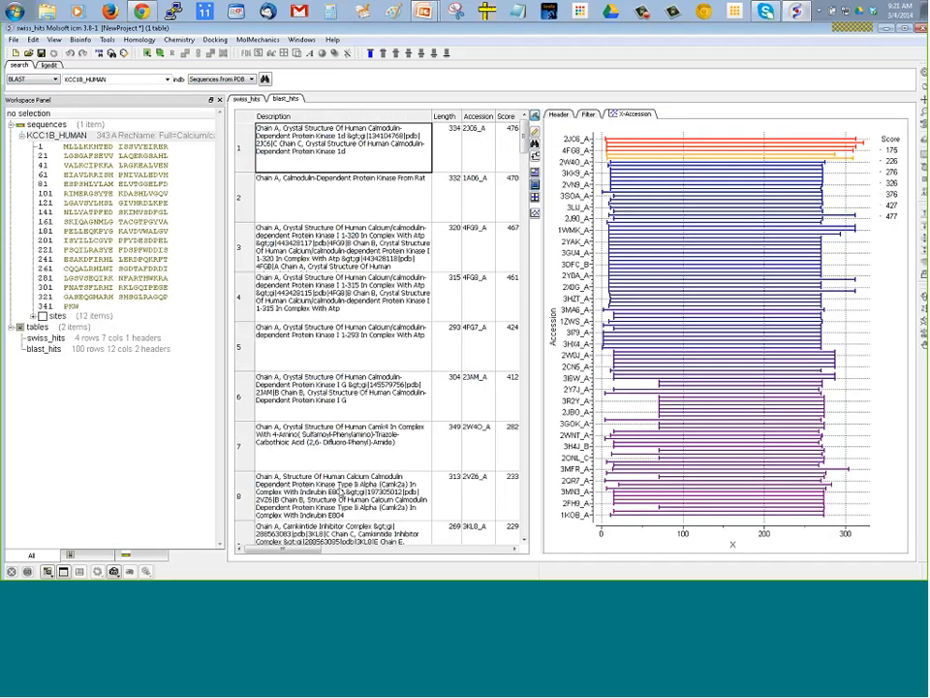
Collapse the KCC1B_HUMAN residues, narrow the workspace panel, and load the BLAST alignment of the first hit, 2JC6_A
{"action": "left_click", "coordinate": [21, 136]}
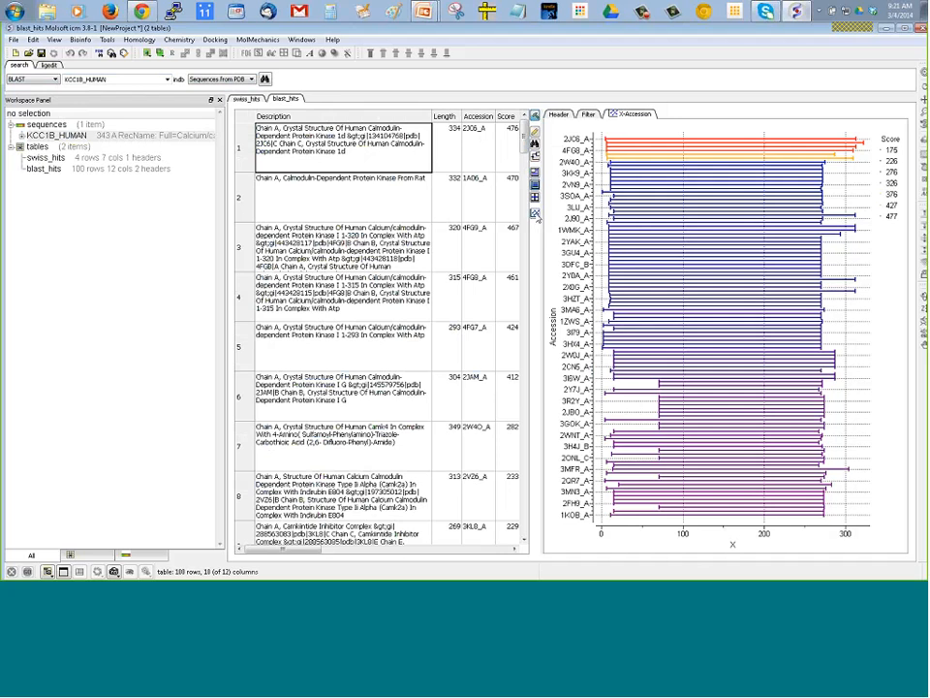
{"action": "left_click_drag", "start_coordinate": [226, 220], "coordinate": [142, 222]}
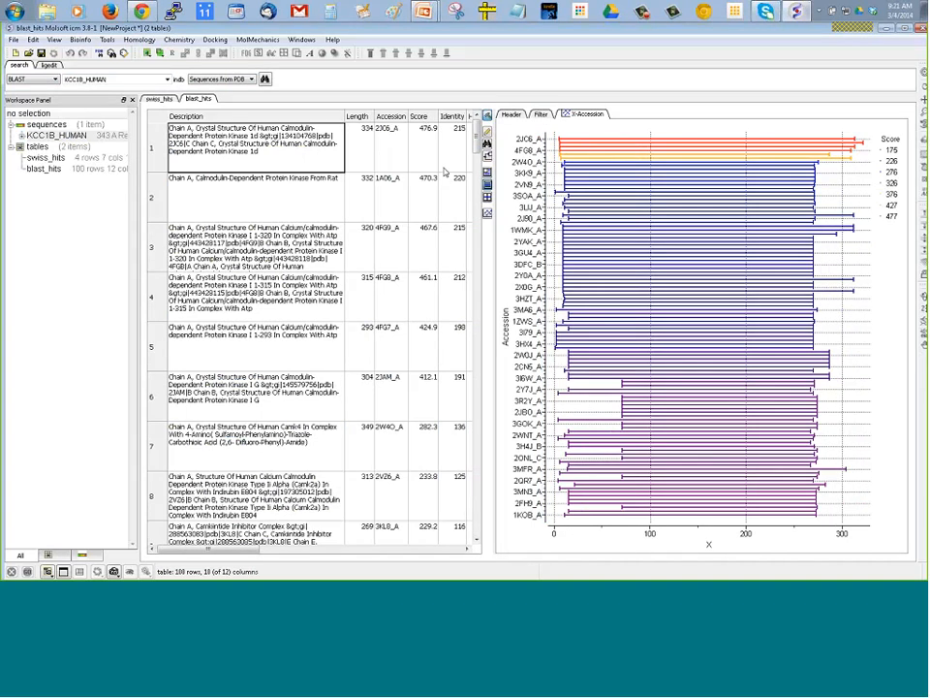
{"action": "left_click_drag", "start_coordinate": [218, 549], "coordinate": [276, 552]}
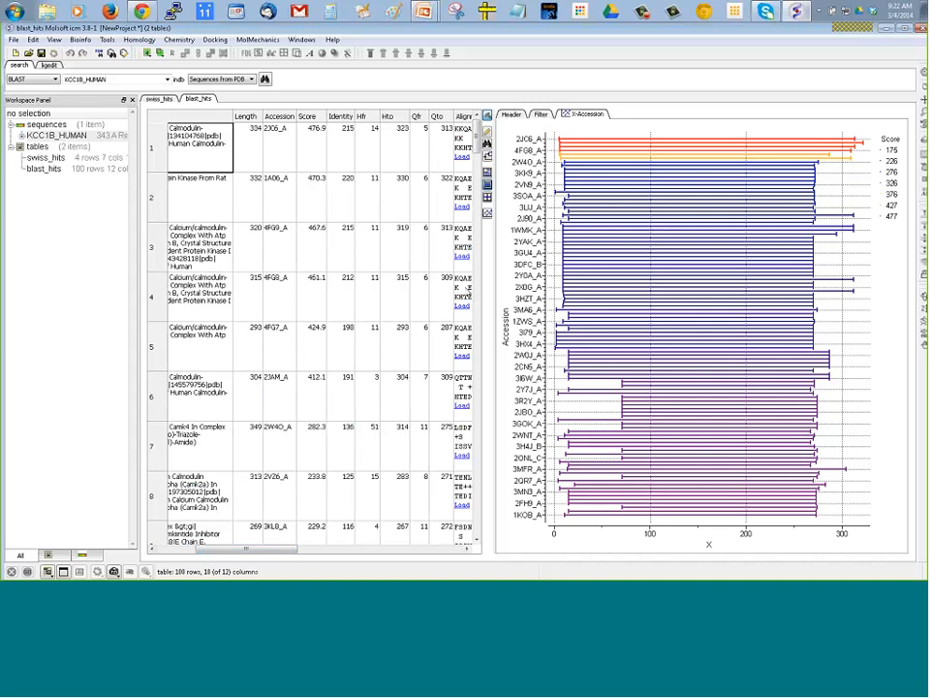
{"action": "left_click_drag", "start_coordinate": [285, 549], "coordinate": [347, 548]}
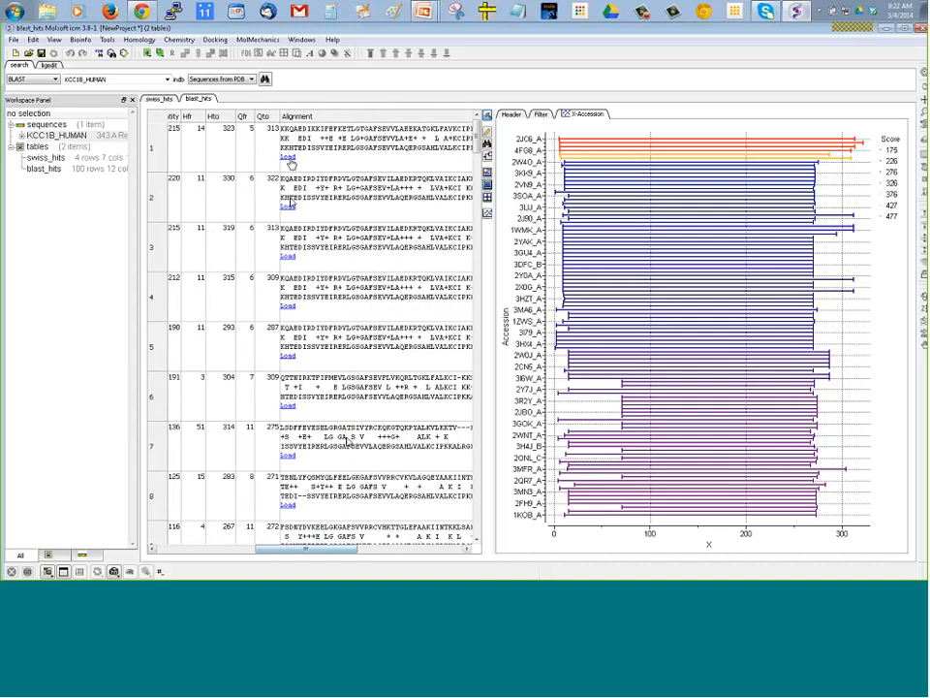
{"action": "left_click", "coordinate": [288, 157]}
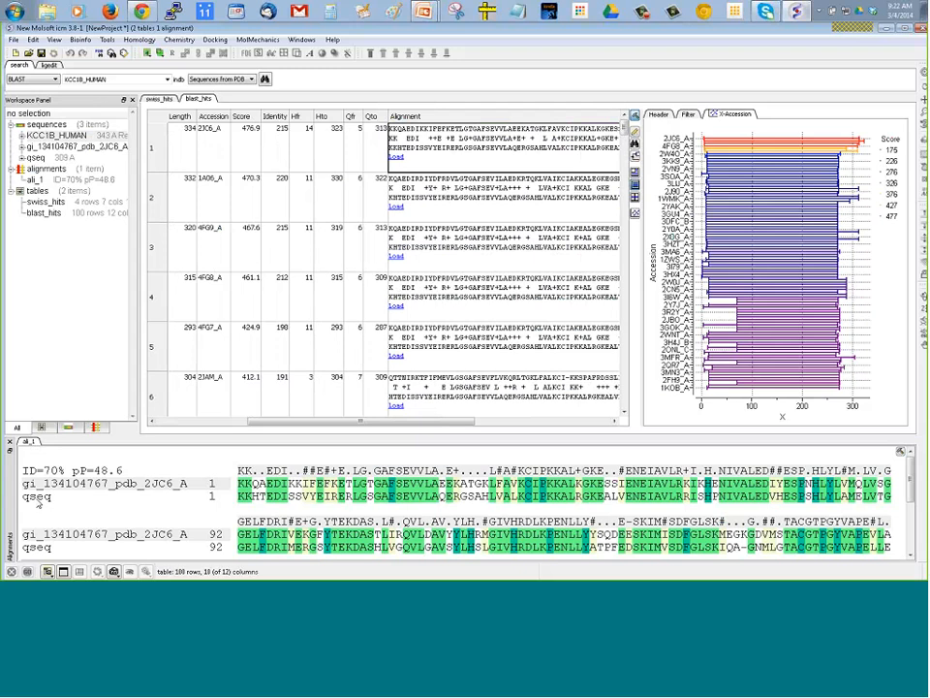
{"action": "left_click", "coordinate": [181, 422]}
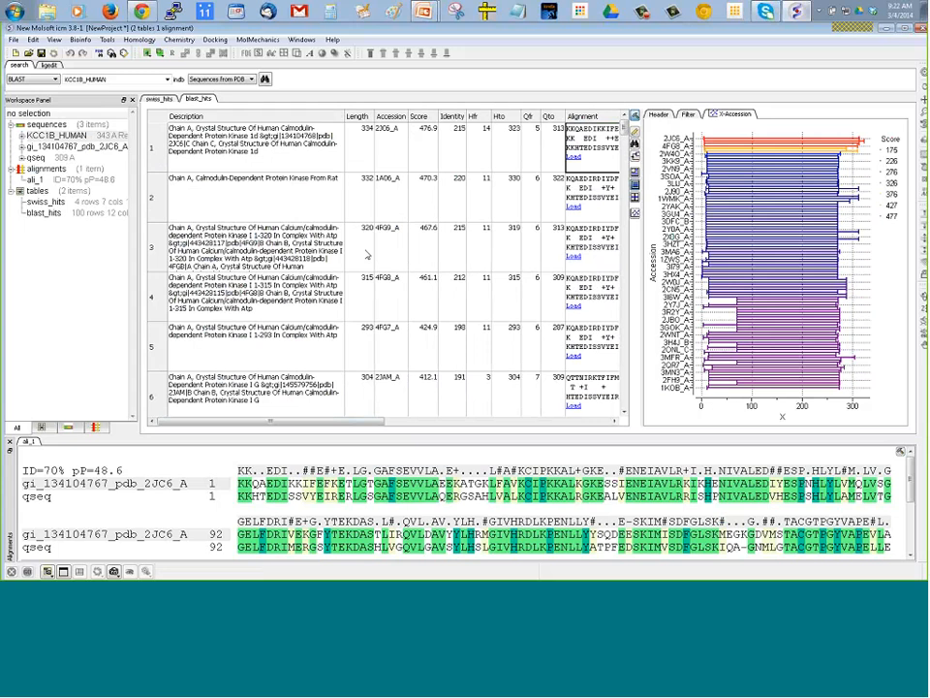
Load the structure 1a06 through a PDB Search
{"action": "left_click", "coordinate": [36, 79]}
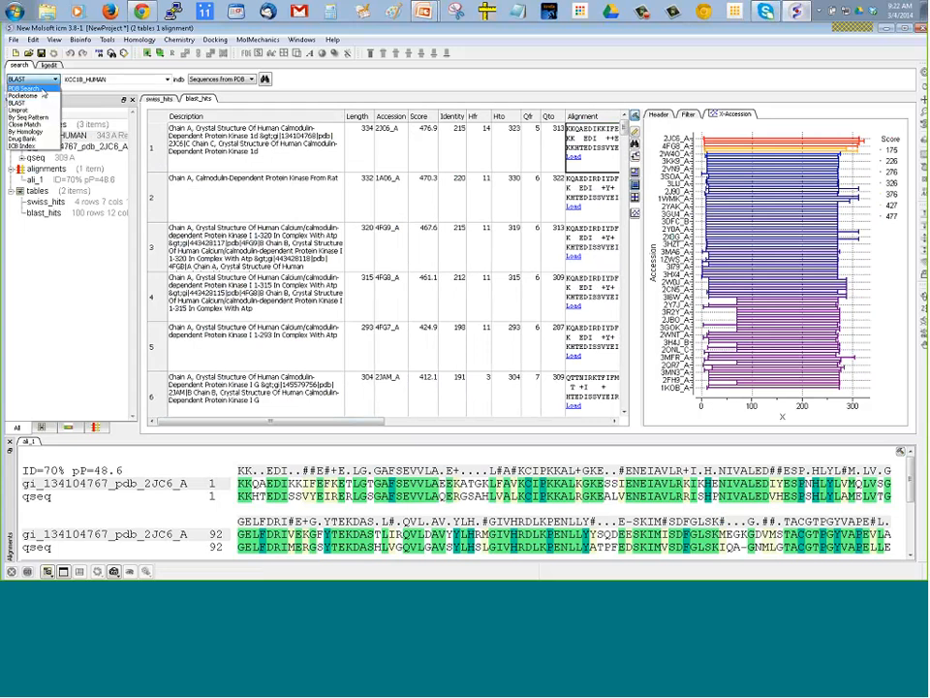
{"action": "left_click", "coordinate": [37, 88]}
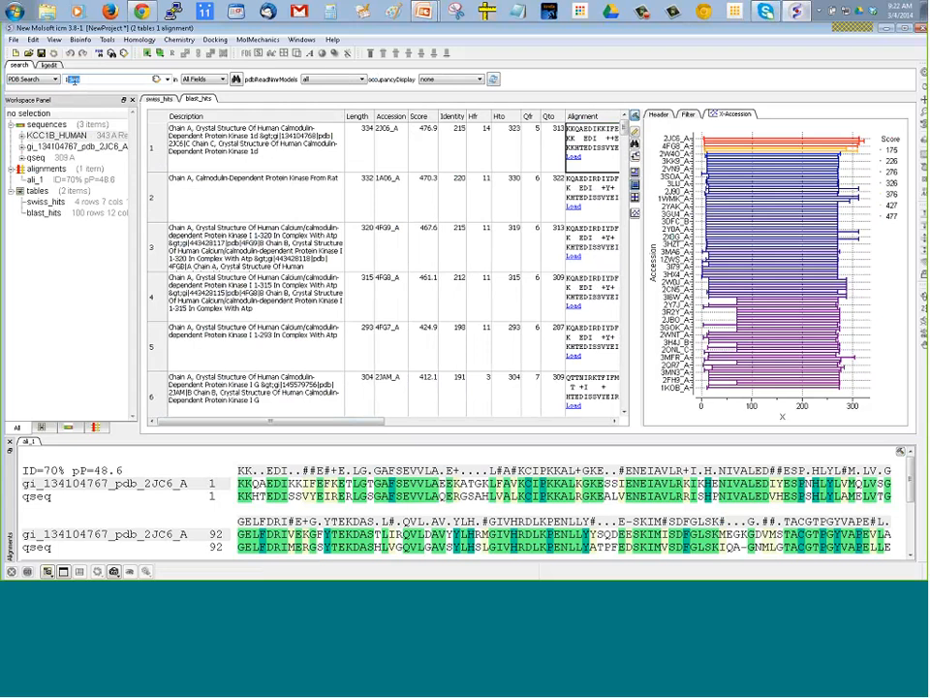
{"action": "type", "text": "sa"}
{"action": "key", "text": "Return"}
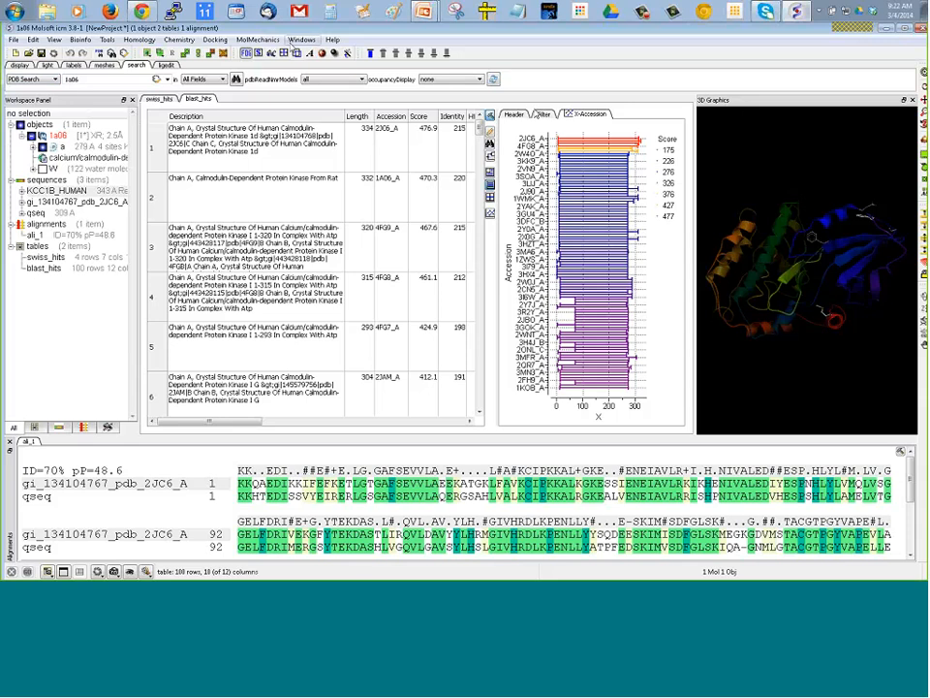
Rearrange the windows so only the 3D graphics and the terminal remain beside the workspace, hiding the hit tables and alignment
{"action": "left_click", "coordinate": [301, 39]}
{"action": "left_click", "coordinate": [320, 53]}
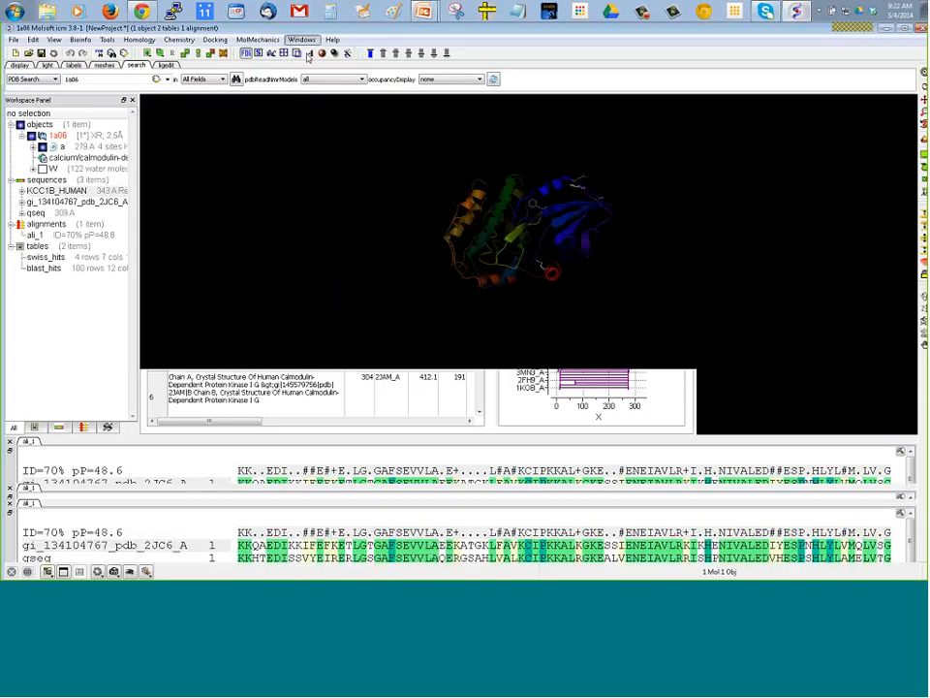
{"action": "left_click", "coordinate": [9, 377]}
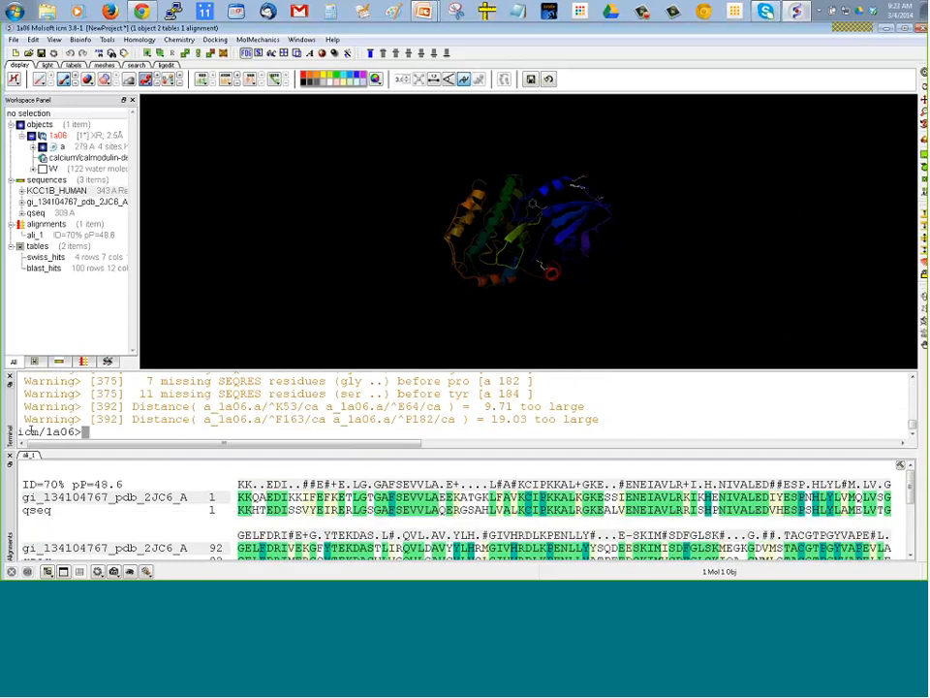
{"action": "left_click", "coordinate": [9, 456]}
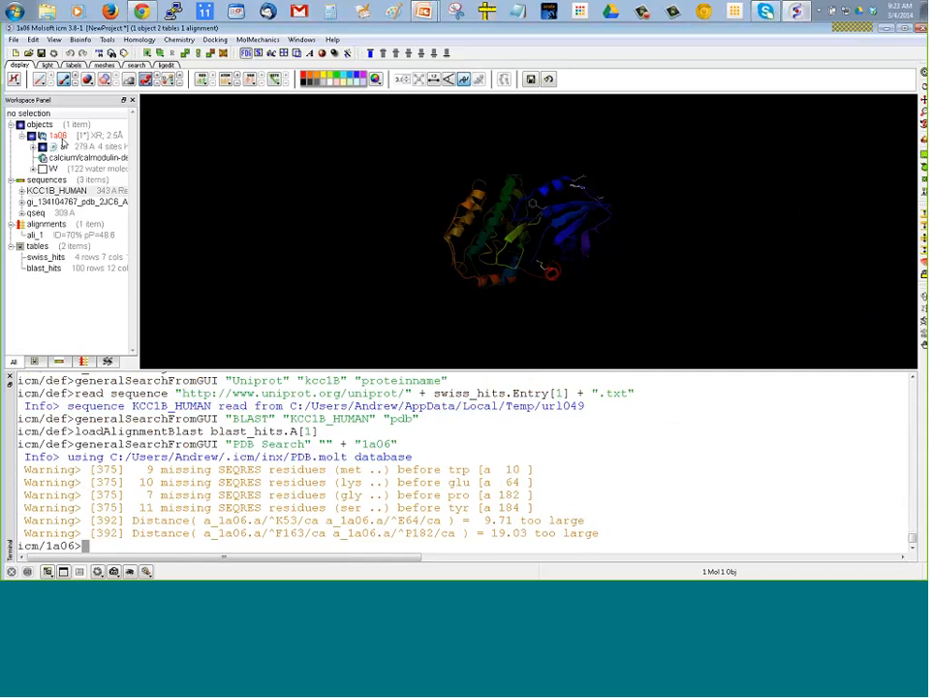
Change the background of the 1a06 graphics view to white
{"action": "left_click_drag", "start_coordinate": [166, 239], "coordinate": [184, 175]}
{"action": "key", "text": "ctrl+e"}
{"action": "left_click_drag", "start_coordinate": [315, 181], "coordinate": [296, 200]}
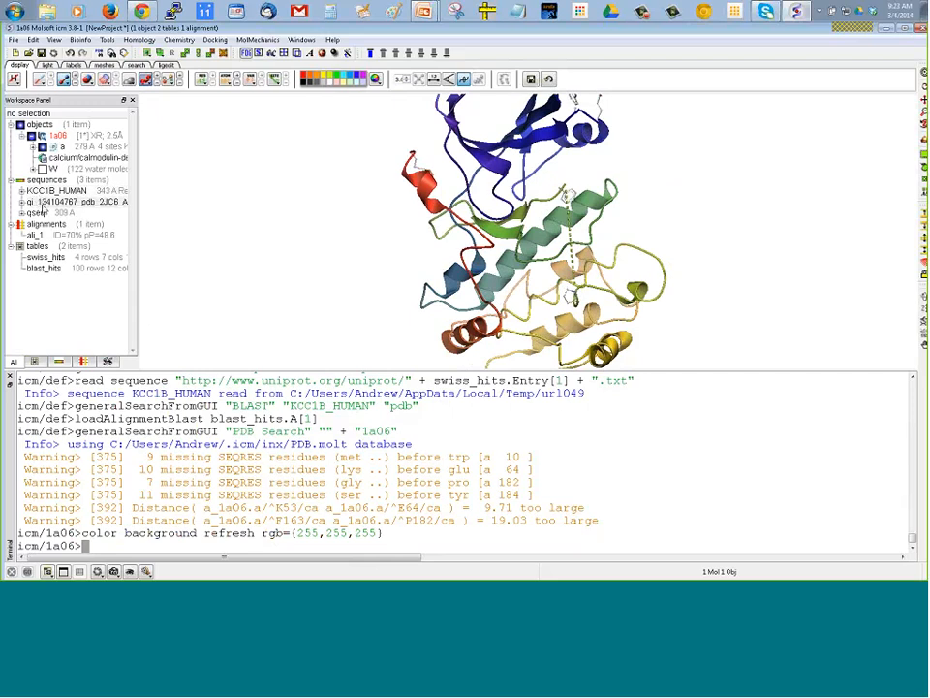
Delete the BLAST-derived sequences gi_134104767_pdb_2JC6_A and qseq from the workspace
{"action": "left_click", "coordinate": [39, 203]}
{"action": "left_click", "coordinate": [41, 212], "text": "ctrl"}
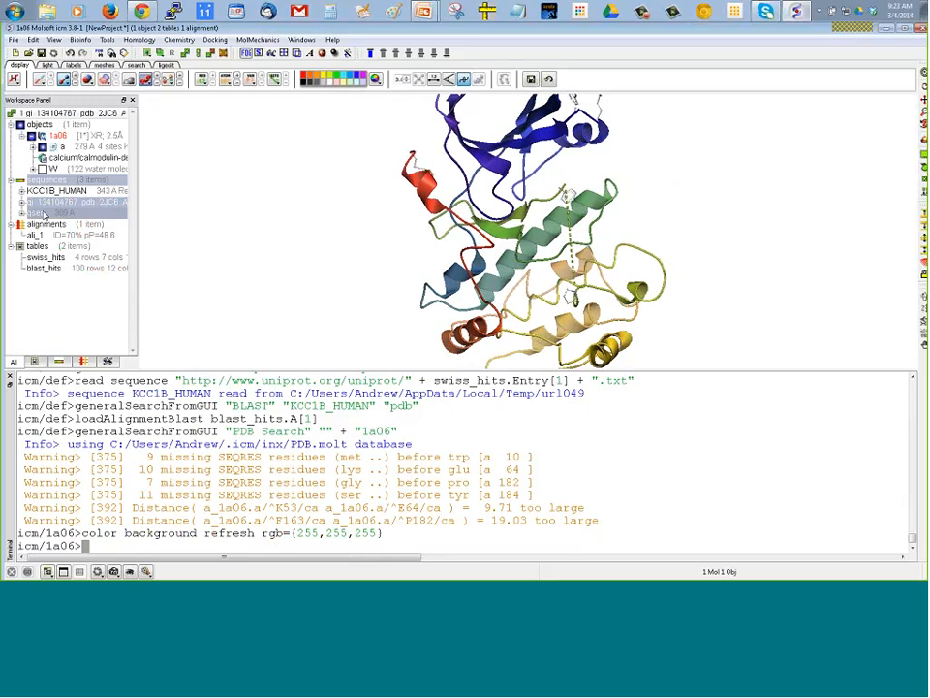
{"action": "right_click", "coordinate": [42, 210]}
{"action": "left_click", "coordinate": [91, 309]}
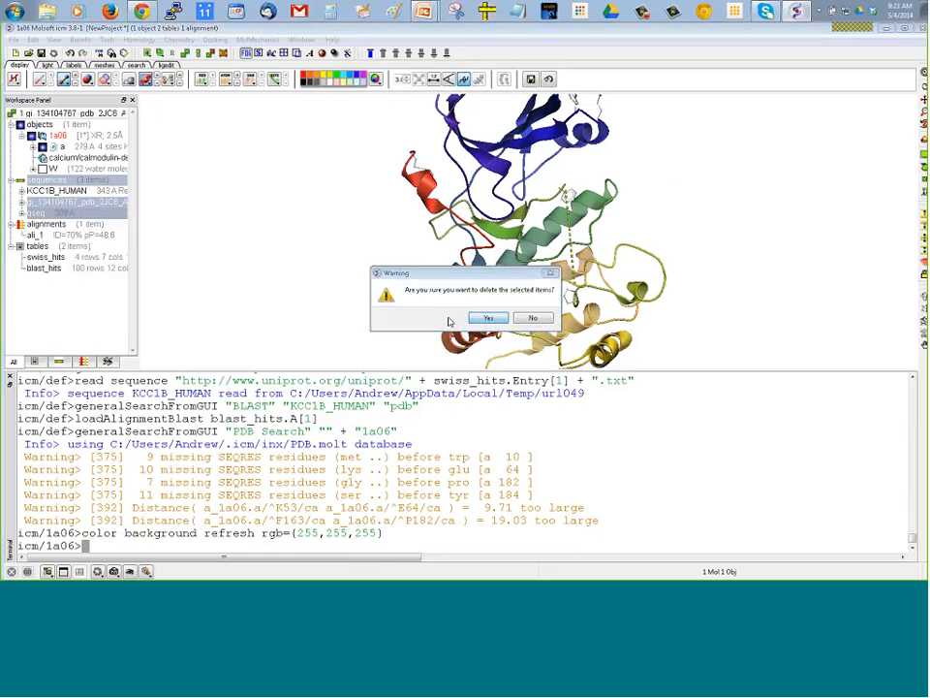
{"action": "key", "text": "Return"}
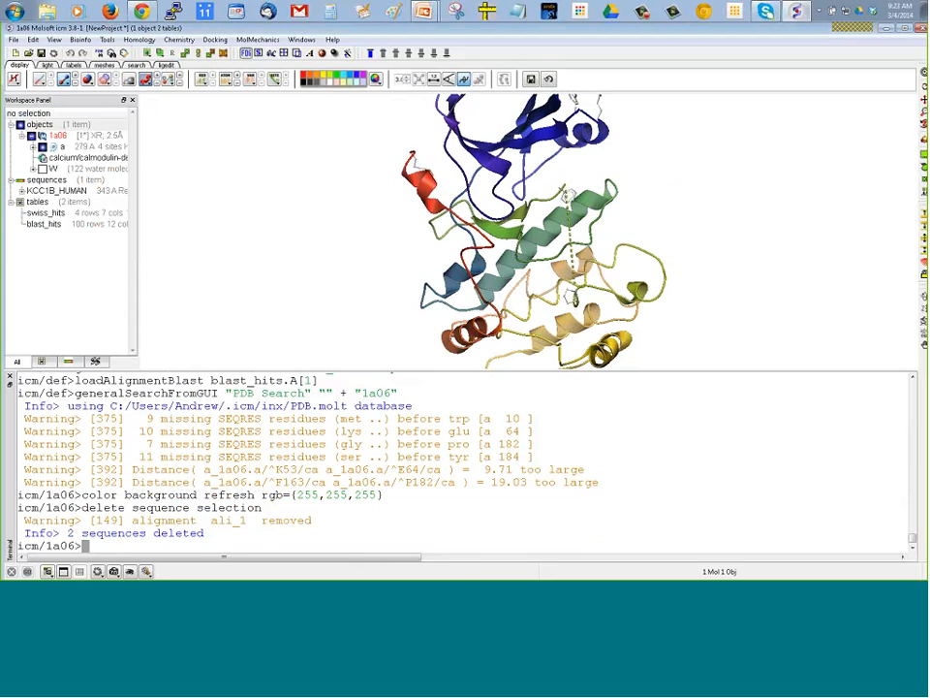
Enlarge the graphics area and extract the sequence of chain a of the 1a06 object
{"action": "left_click_drag", "start_coordinate": [433, 176], "coordinate": [366, 248]}
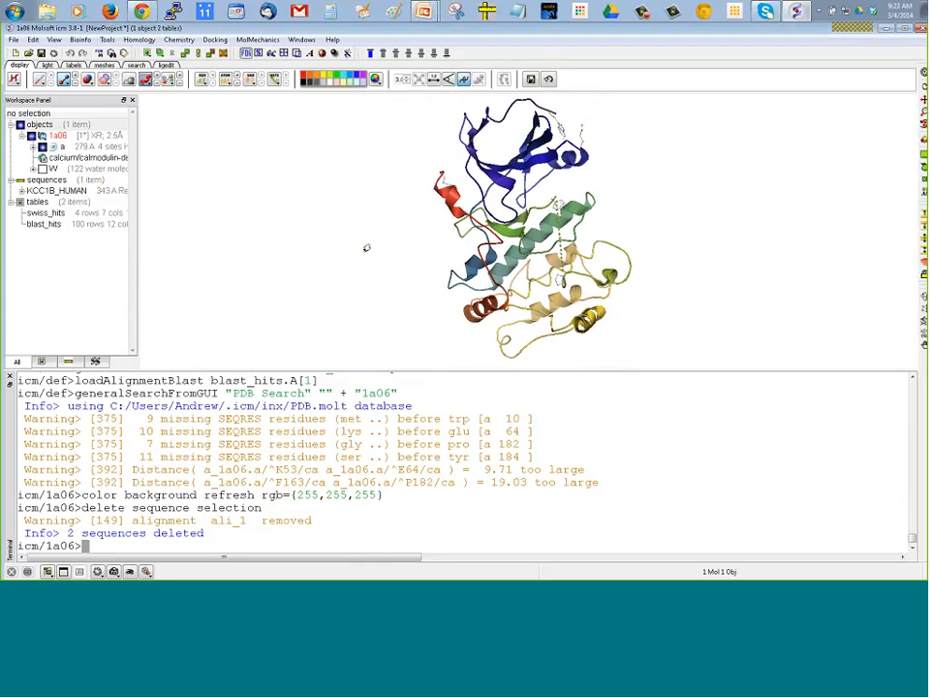
{"action": "left_click_drag", "start_coordinate": [234, 370], "coordinate": [236, 428]}
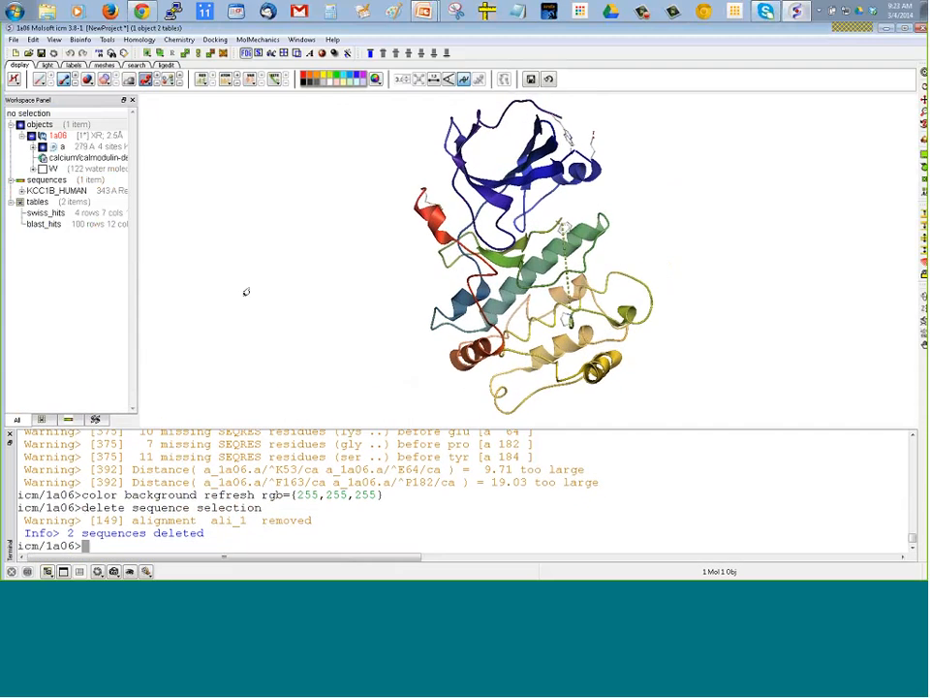
{"action": "right_click", "coordinate": [70, 149]}
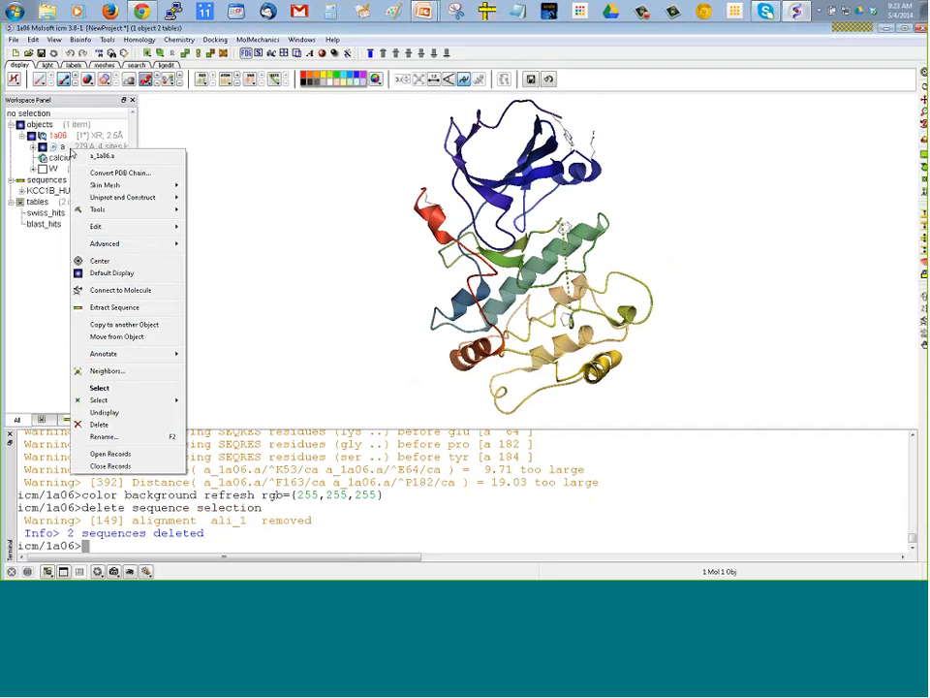
{"action": "left_click", "coordinate": [123, 310]}
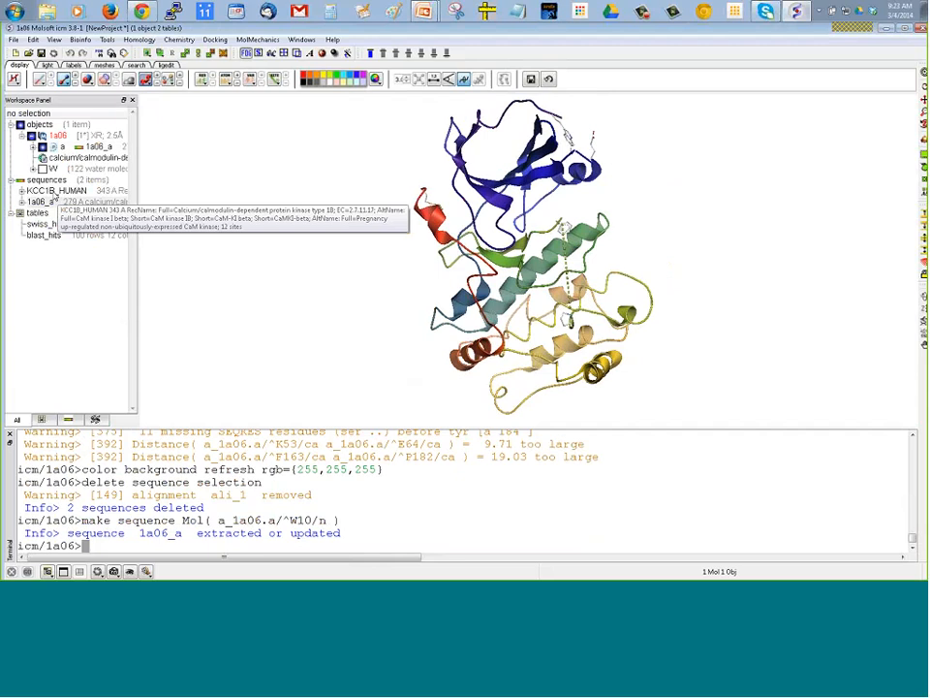
Align the KCC1B_HUMAN and 1a06_a sequences and close the terminal to show their alignment
{"action": "left_click", "coordinate": [52, 192]}
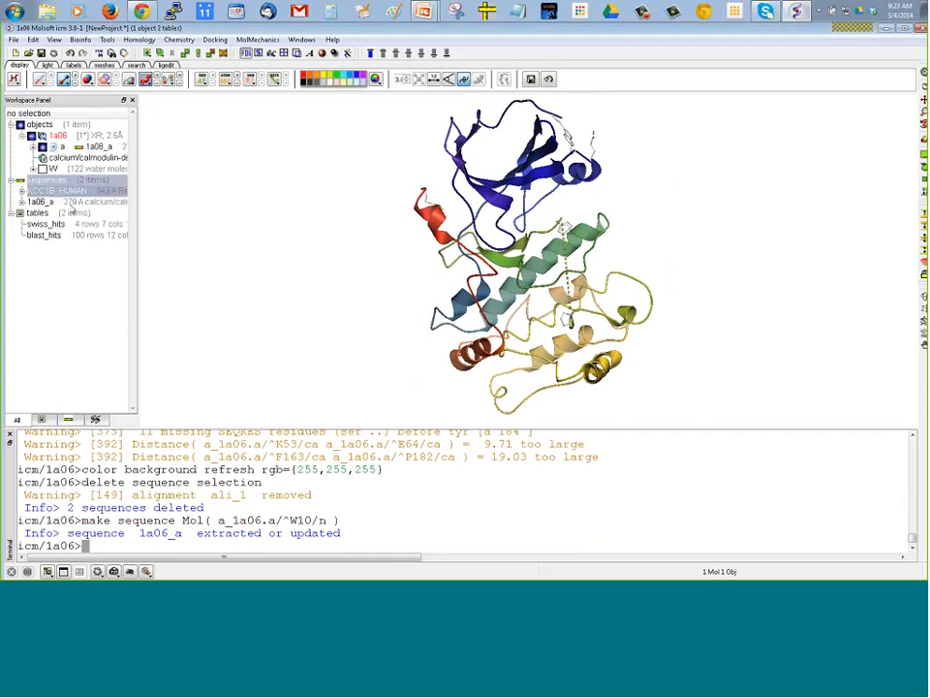
{"action": "right_click", "coordinate": [51, 204]}
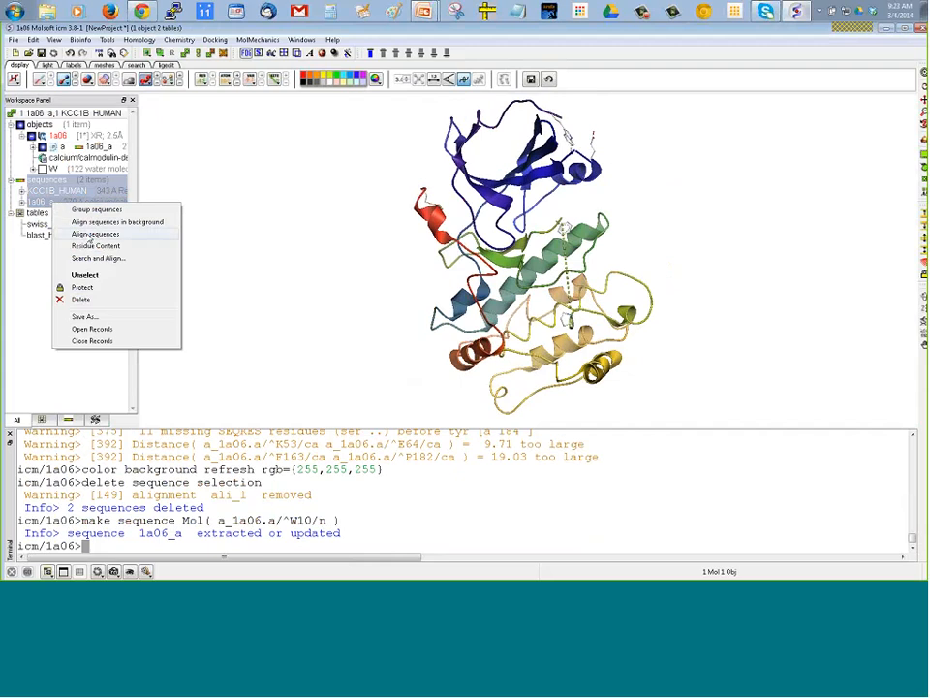
{"action": "left_click", "coordinate": [213, 213]}
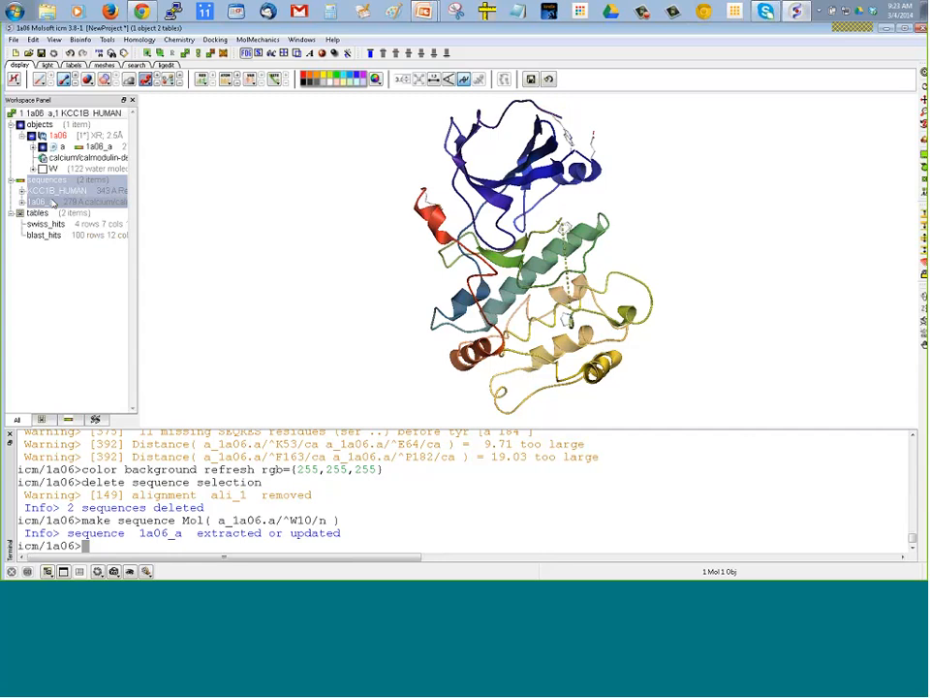
{"action": "right_click", "coordinate": [66, 201]}
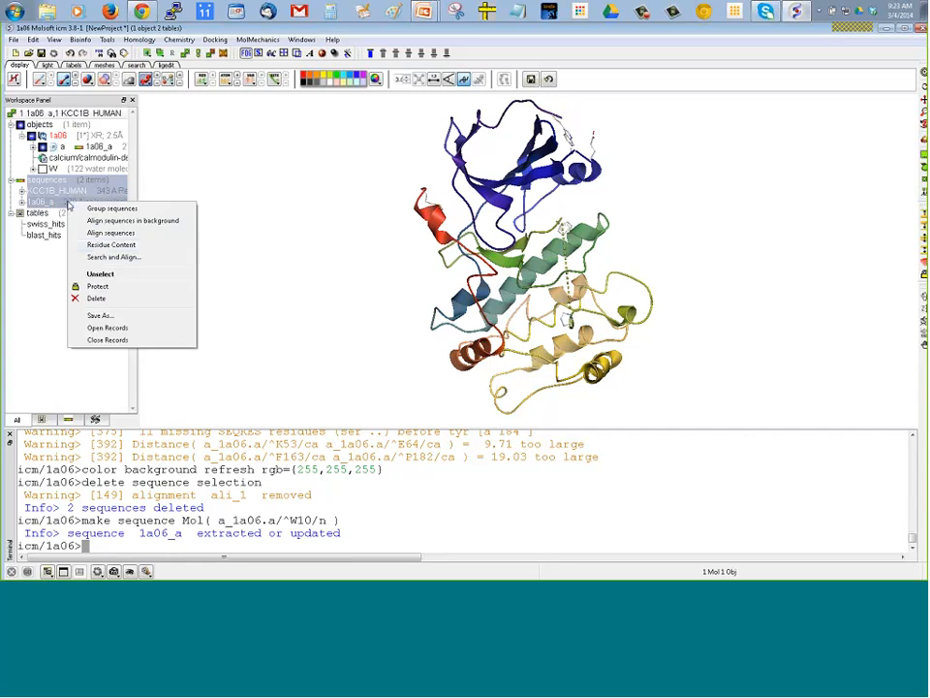
{"action": "left_click", "coordinate": [103, 234]}
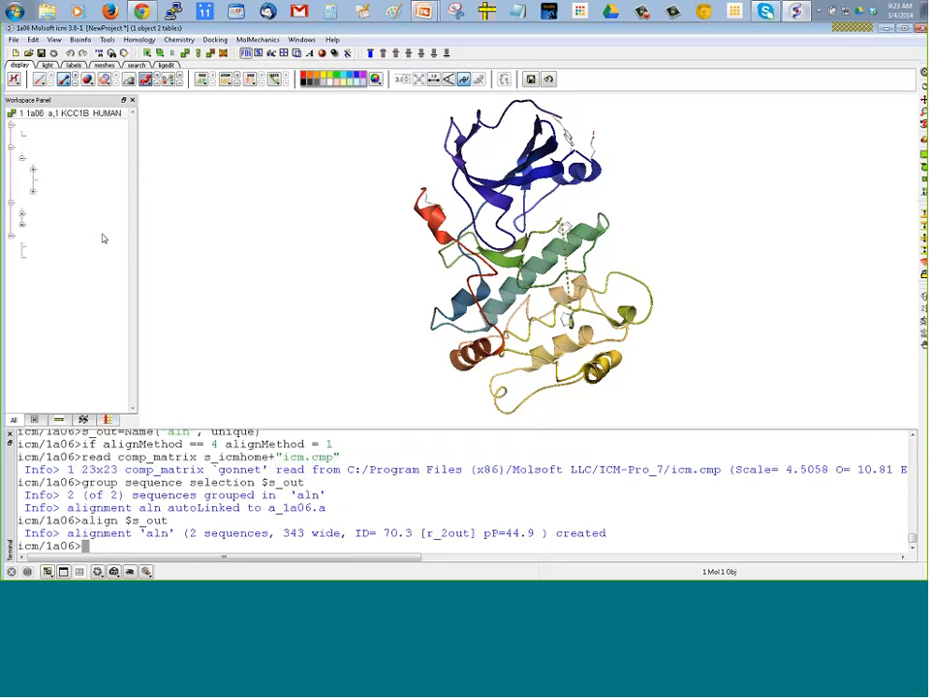
{"action": "left_click", "coordinate": [9, 435]}
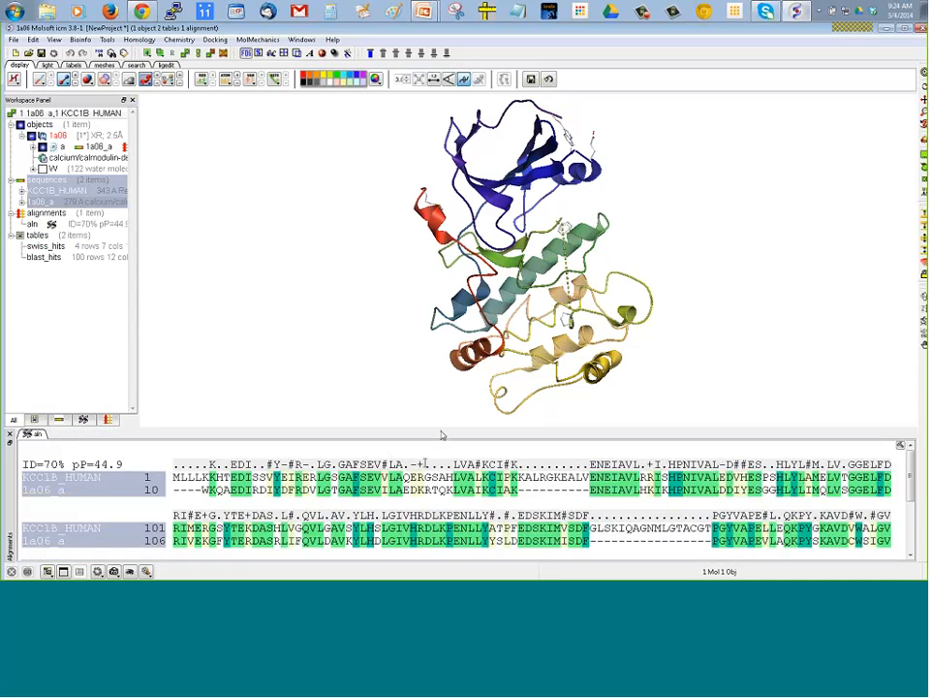
Color the 1a06 ribbon by alignment using the consensus-strength scheme
{"action": "left_click", "coordinate": [145, 79]}
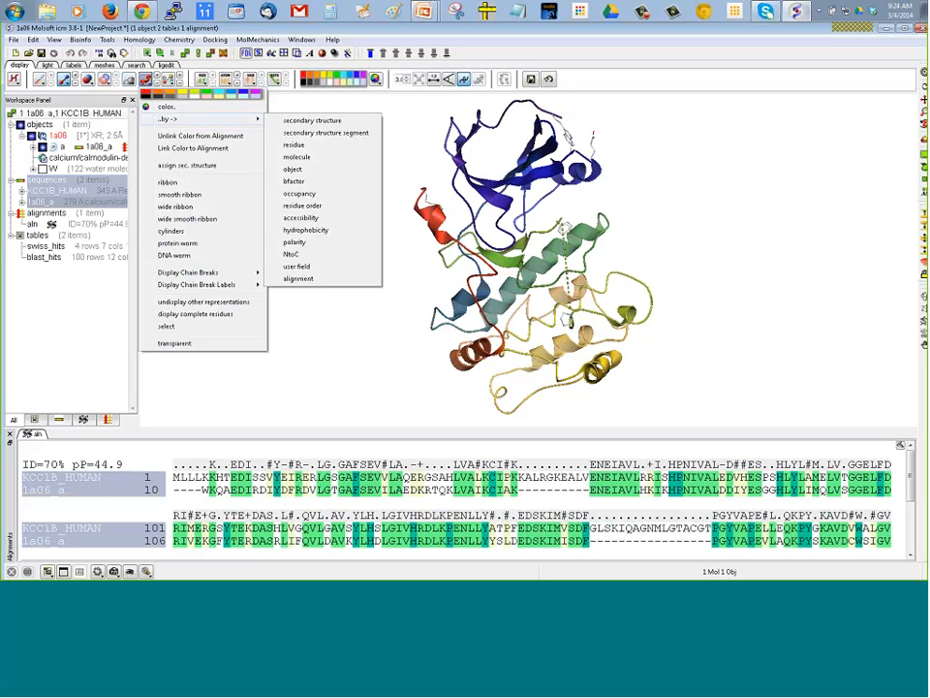
{"action": "left_click", "coordinate": [305, 284]}
{"action": "left_click_drag", "start_coordinate": [297, 271], "coordinate": [349, 355]}
Set the color scheme of the aln alignment to conservation in its view options
{"action": "left_click", "coordinate": [900, 445]}
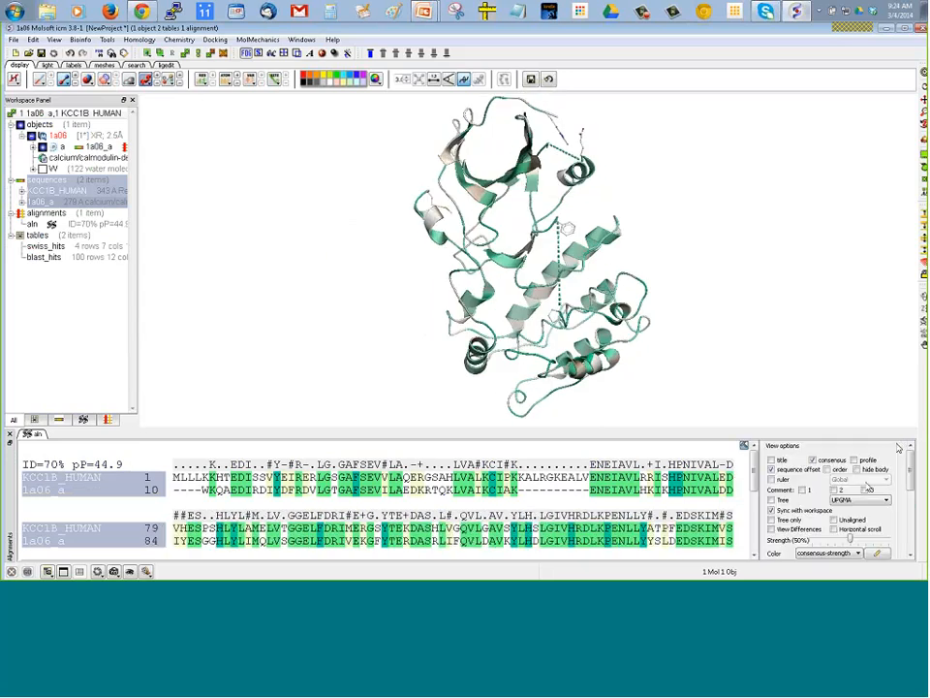
{"action": "scroll", "coordinate": [855, 489], "scroll_direction": "down", "scroll_amount": 5}
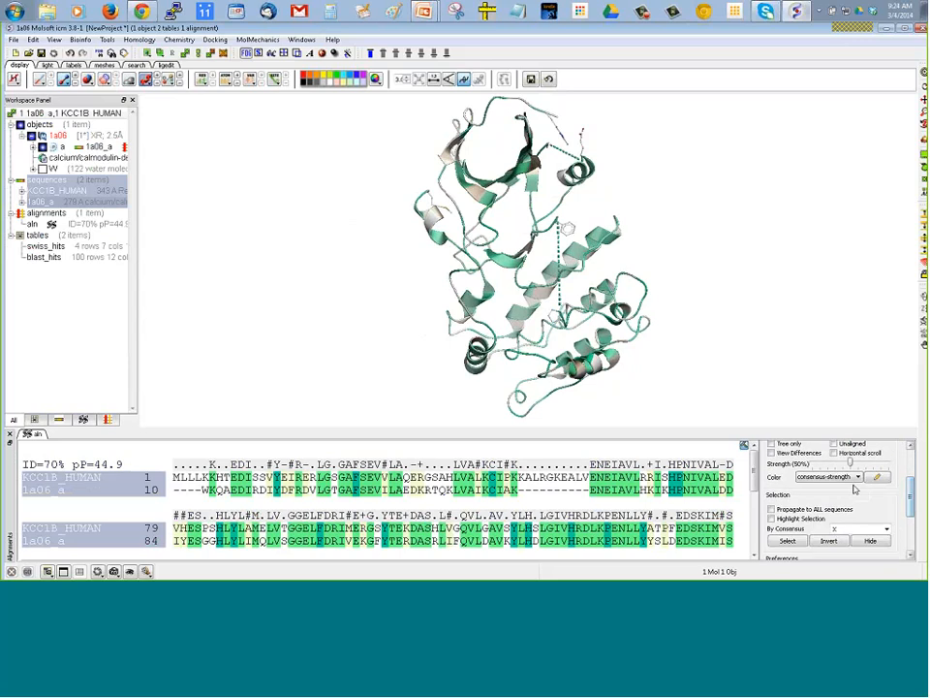
{"action": "left_click", "coordinate": [843, 476]}
{"action": "left_click", "coordinate": [824, 490]}
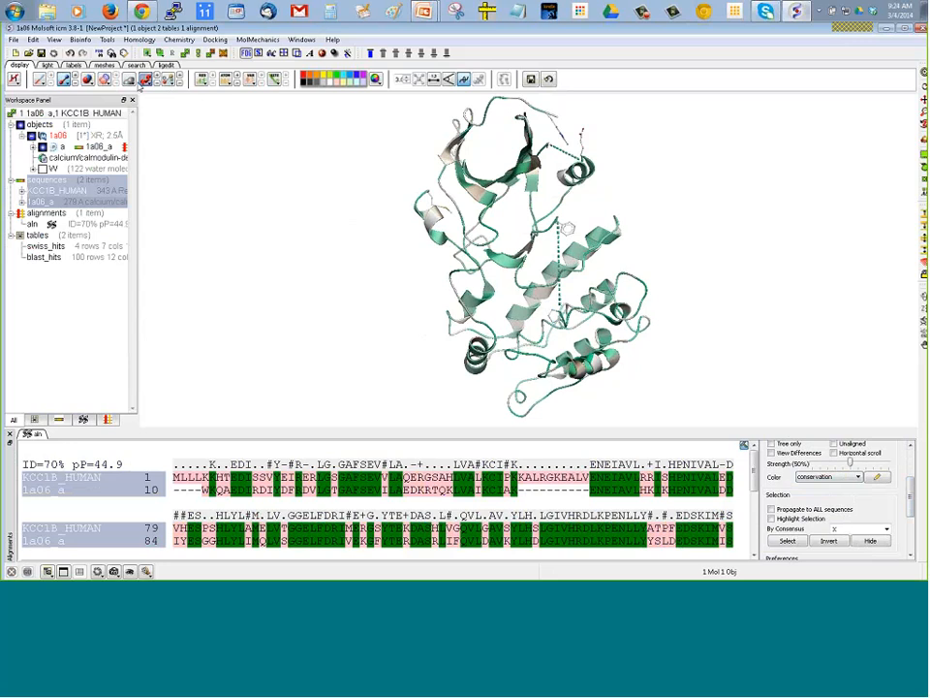
Recolor the 1a06 ribbon by alignment to apply the conservation colors and inspect the rotated structure
{"action": "left_click", "coordinate": [146, 78]}
{"action": "mouse_move", "coordinate": [171, 118]}
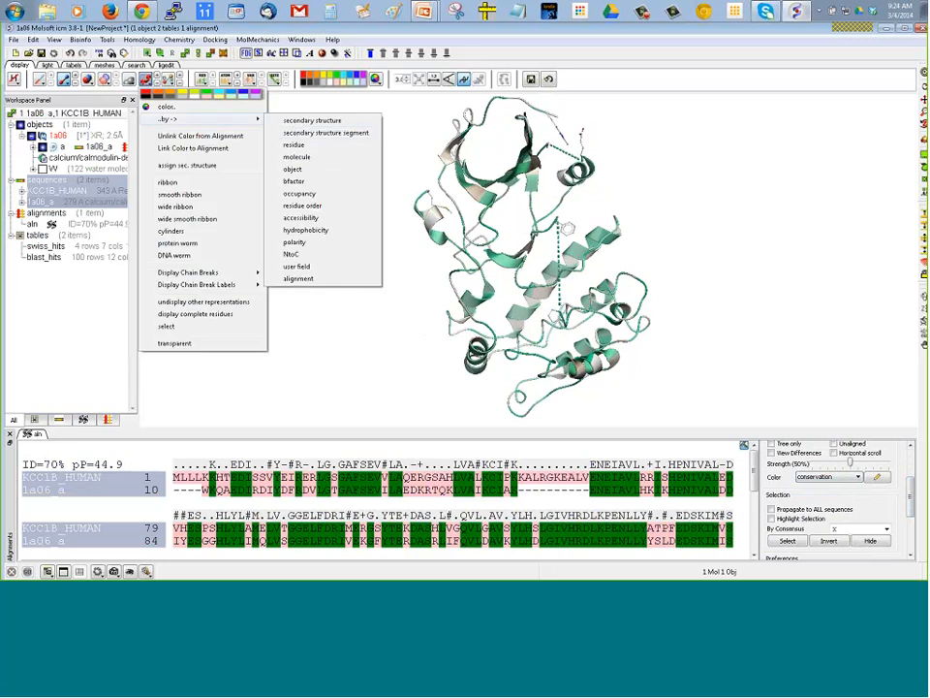
{"action": "left_click", "coordinate": [301, 278]}
{"action": "mouse_move", "coordinate": [371, 298]}
{"action": "left_mouse_down"}
{"action": "mouse_move", "coordinate": [405, 297]}
{"action": "mouse_move", "coordinate": [347, 256]}
{"action": "mouse_move", "coordinate": [389, 253]}
{"action": "mouse_move", "coordinate": [344, 273]}
{"action": "mouse_move", "coordinate": [354, 270]}
{"action": "mouse_move", "coordinate": [350, 282]}
{"action": "mouse_move", "coordinate": [319, 278]}
{"action": "mouse_move", "coordinate": [363, 293]}
{"action": "mouse_move", "coordinate": [343, 293]}
{"action": "mouse_move", "coordinate": [369, 283]}
{"action": "left_mouse_up"}
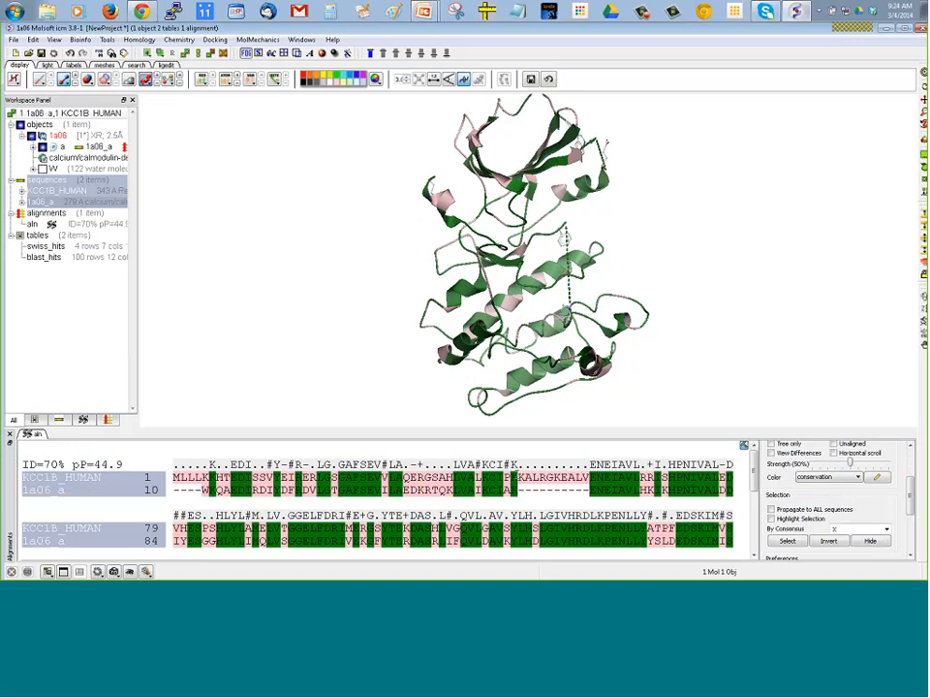
Select the 1a06_a residues flanking the first long internal alignment gap and examine their location on the 3D structure
{"action": "left_click_drag", "start_coordinate": [516, 476], "coordinate": [589, 479]}
{"action": "left_click_drag", "start_coordinate": [504, 490], "coordinate": [595, 491]}
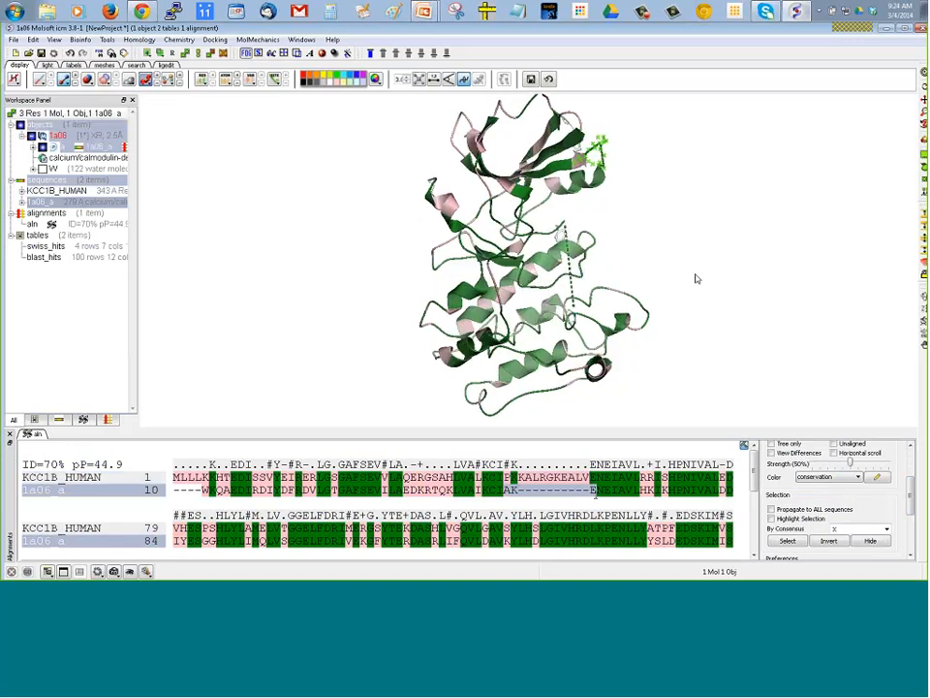
{"action": "left_click_drag", "start_coordinate": [698, 278], "coordinate": [643, 241]}
{"action": "left_click", "coordinate": [618, 155]}
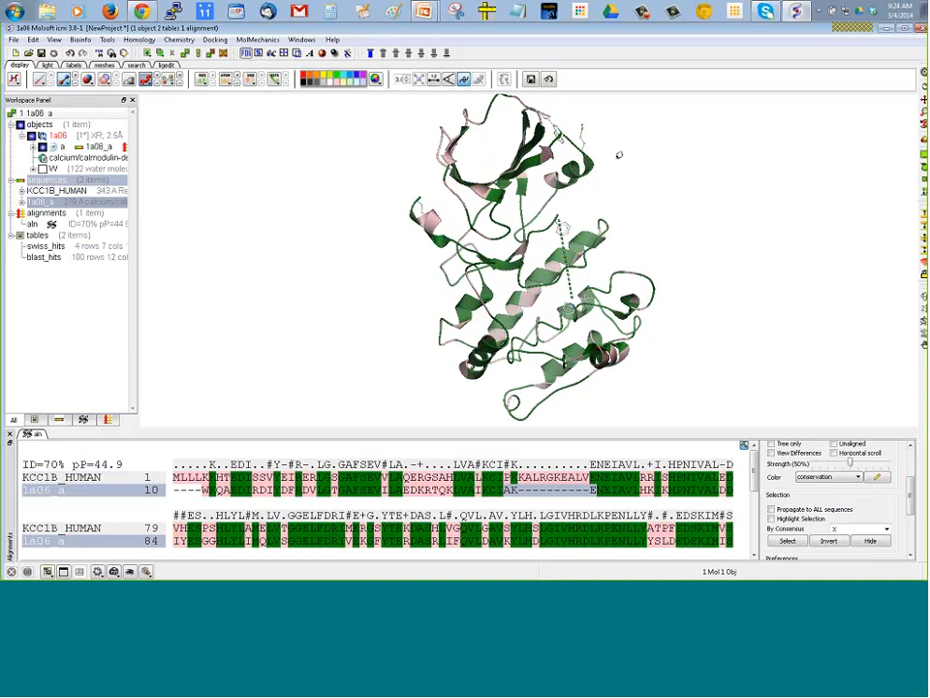
{"action": "left_click_drag", "start_coordinate": [619, 155], "coordinate": [582, 133]}
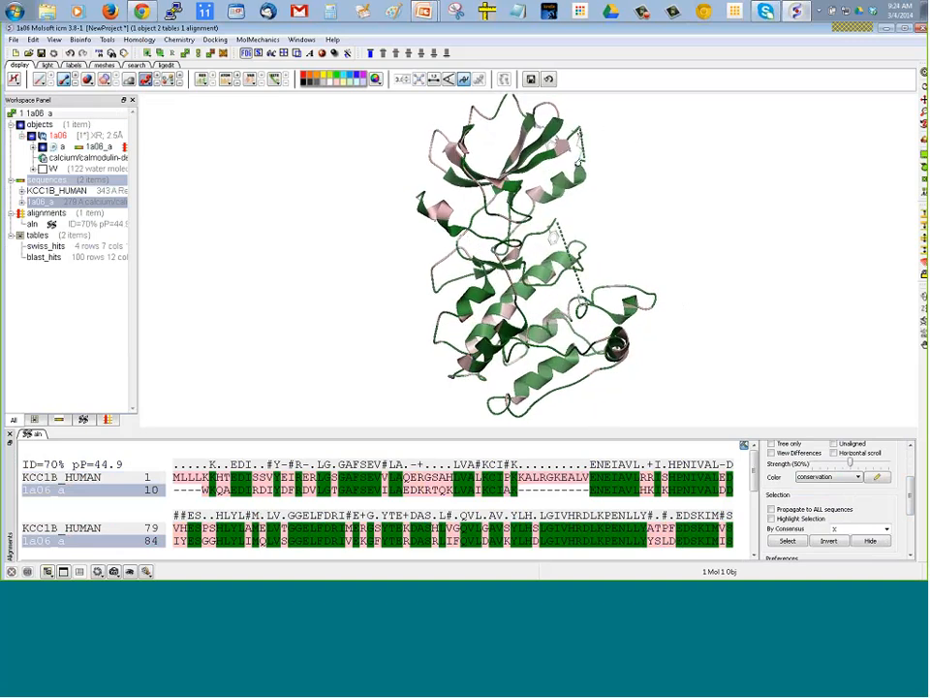
{"action": "left_click_drag", "start_coordinate": [607, 150], "coordinate": [583, 130]}
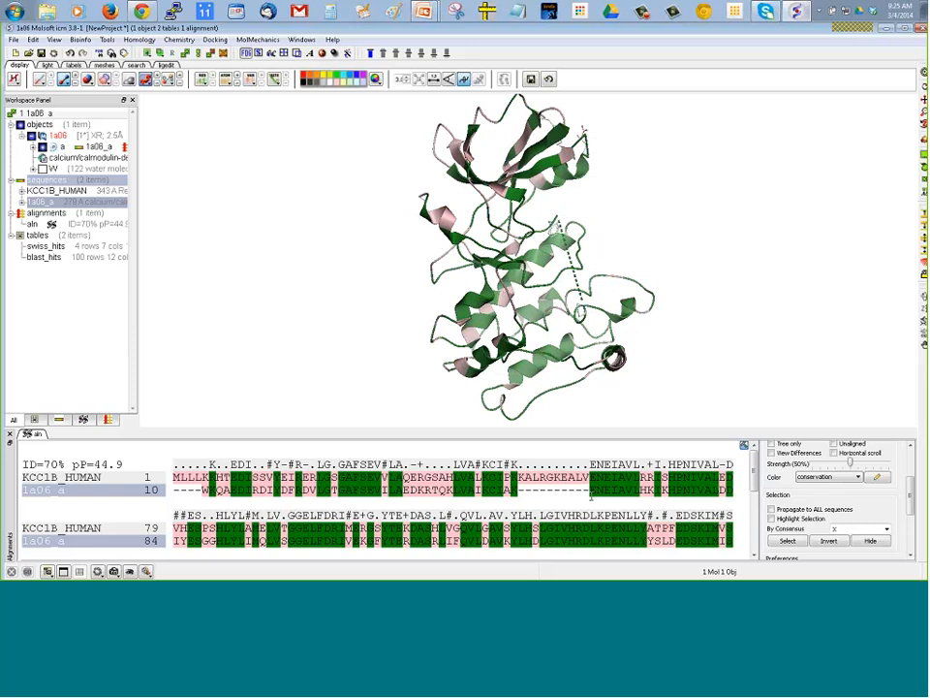
Shift the PGYVAPEV segment of 1a06_a two positions left into the gap after DF in the alignment
{"action": "scroll", "coordinate": [591, 498], "scroll_direction": "down", "scroll_amount": 6}
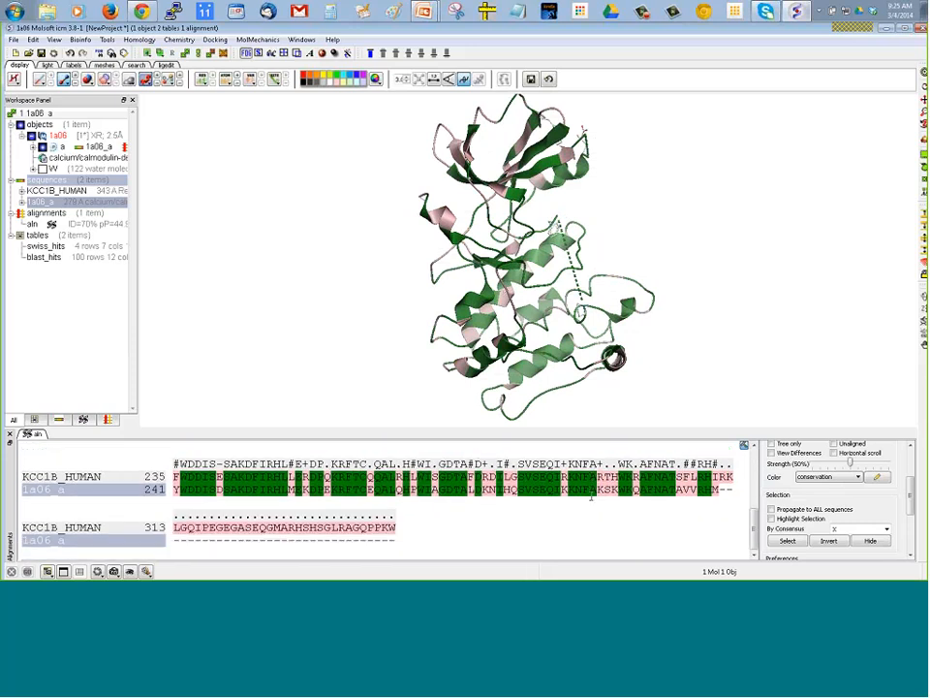
{"action": "scroll", "coordinate": [591, 497], "scroll_direction": "up", "scroll_amount": 3}
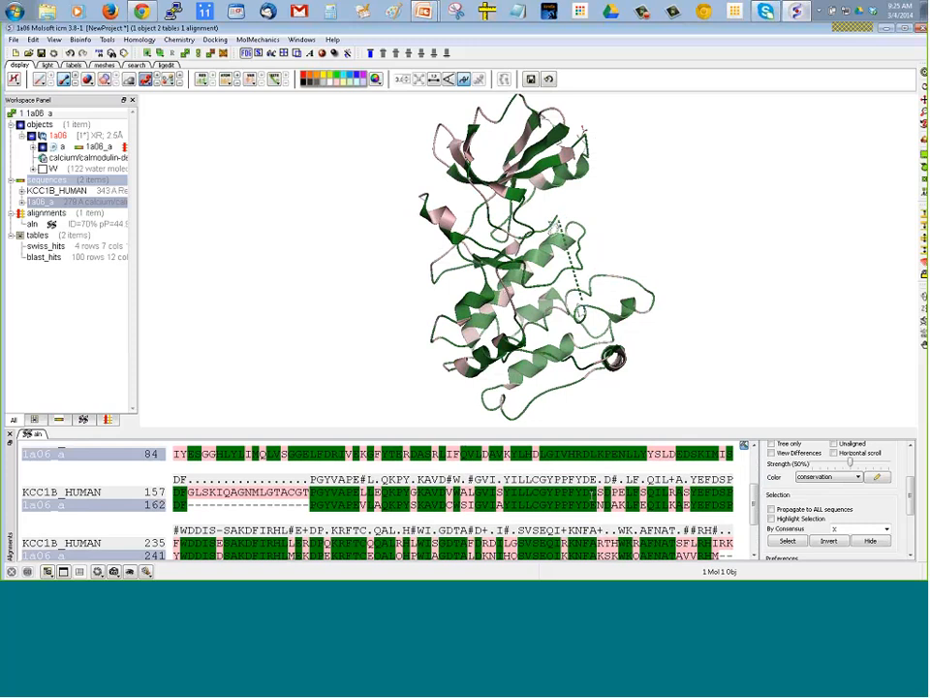
{"action": "left_click_drag", "start_coordinate": [313, 505], "coordinate": [364, 508]}
{"action": "key", "text": "Left"}
{"action": "key", "text": "Left"}
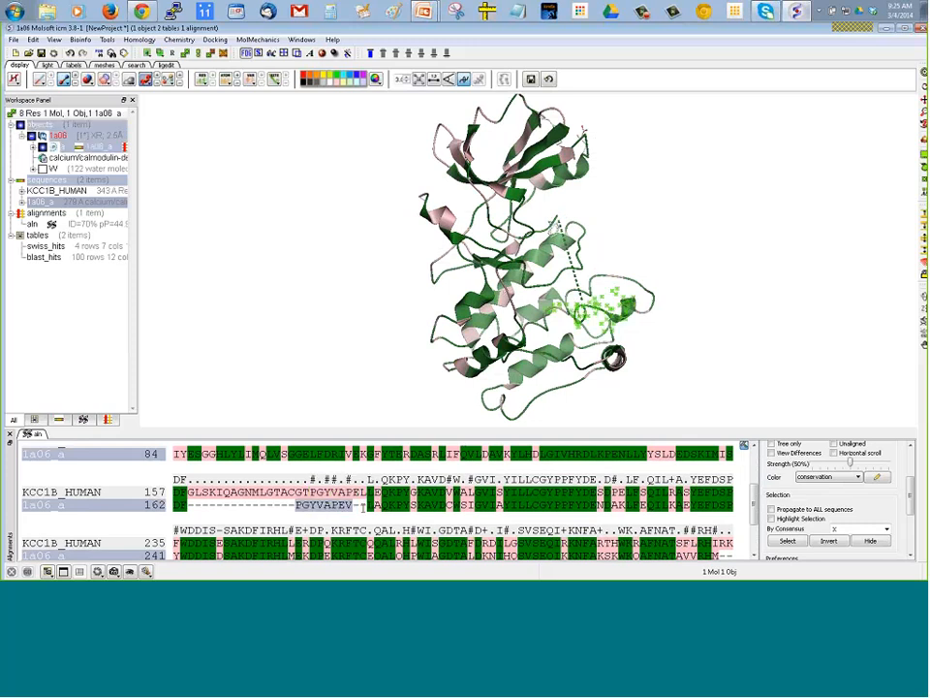
Shift the selected PGYVAPEV residues of 1a06_a along the gap to align with PGYVAPEL of KCC1B_HUMAN, and clear the residue selection
{"action": "key", "text": "Left"}
{"action": "key", "text": "Left"}
{"action": "key", "text": "Left"}
{"action": "key", "text": "Left"}
{"action": "key", "text": "Left"}
{"action": "key", "text": "Left"}
{"action": "key", "text": "Left"}
{"action": "key", "text": "Right"}
{"action": "key", "text": "Right"}
{"action": "key", "text": "Right"}
{"action": "key", "text": "Right"}
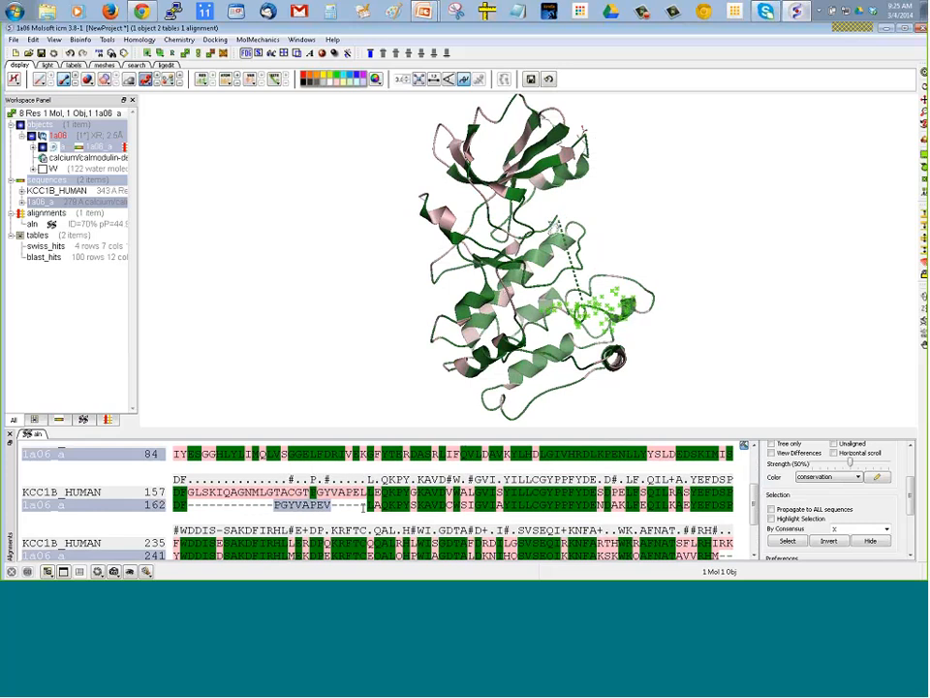
{"action": "key", "text": "Right"}
{"action": "key", "text": "Right"}
{"action": "key", "text": "Right"}
{"action": "key", "text": "Right"}
{"action": "key", "text": "Right"}
{"action": "key", "text": "Right"}
{"action": "key", "text": "Right"}
{"action": "key", "text": "Right"}
{"action": "key", "text": "Right"}
{"action": "key", "text": "Right"}
{"action": "key", "text": "Right"}
{"action": "key", "text": "Right"}
{"action": "key", "text": "Right"}
{"action": "key", "text": "Left"}
{"action": "key", "text": "Left"}
{"action": "key", "text": "Left"}
{"action": "key", "text": "Left"}
{"action": "key", "text": "Left"}
{"action": "key", "text": "Left"}
{"action": "key", "text": "Left"}
{"action": "key", "text": "Left"}
{"action": "key", "text": "Left"}
{"action": "key", "text": "Left"}
{"action": "key", "text": "Left"}
{"action": "key", "text": "Left"}
{"action": "key", "text": "Left"}
{"action": "key", "text": "Right"}
{"action": "key", "text": "Right"}
{"action": "key", "text": "Right"}
{"action": "key", "text": "Left"}
{"action": "key", "text": "Left"}
{"action": "key", "text": "Left"}
{"action": "key", "text": "Left"}
{"action": "key", "text": "Left"}
{"action": "key", "text": "Left"}
{"action": "key", "text": "Left"}
{"action": "key", "text": "Left"}
{"action": "key", "text": "Left"}
{"action": "key", "text": "Left"}
{"action": "key", "text": "Left"}
{"action": "key", "text": "Left"}
{"action": "key", "text": "Left"}
{"action": "key", "text": "Left"}
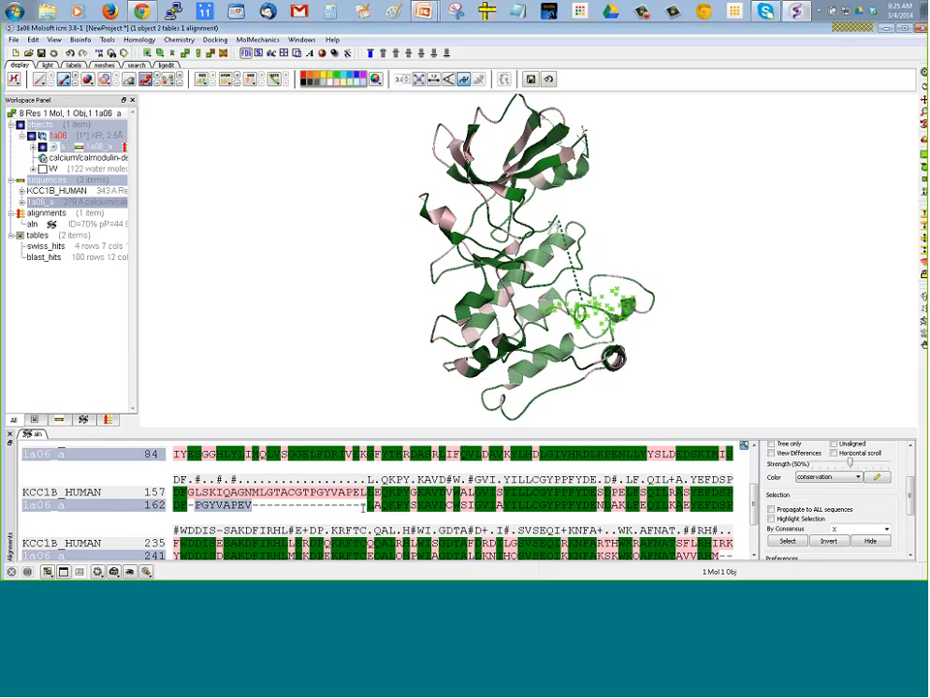
{"action": "key", "text": "Right"}
{"action": "key", "text": "Right"}
{"action": "key", "text": "Right"}
{"action": "key", "text": "Right"}
{"action": "key", "text": "Right"}
{"action": "key", "text": "Right"}
{"action": "key", "text": "Right"}
{"action": "key", "text": "Right"}
{"action": "key", "text": "Right"}
{"action": "key", "text": "Right"}
{"action": "key", "text": "Right"}
{"action": "key", "text": "Right"}
{"action": "key", "text": "Right"}
{"action": "key", "text": "Right"}
{"action": "key", "text": "Right"}
{"action": "key", "text": "Right"}
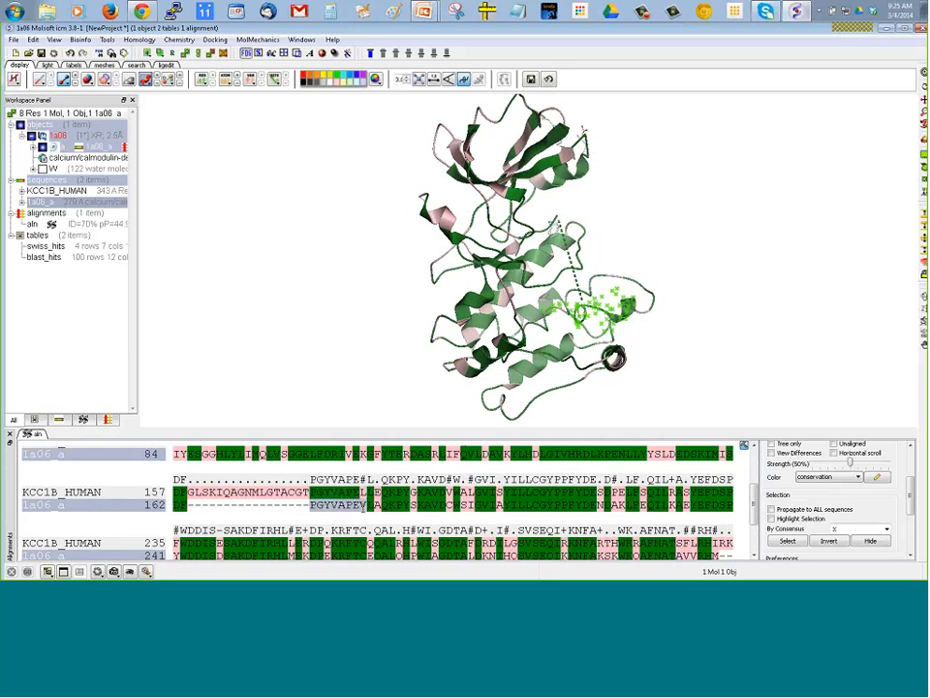
{"action": "right_click_drag", "start_coordinate": [753, 164], "coordinate": [765, 208]}
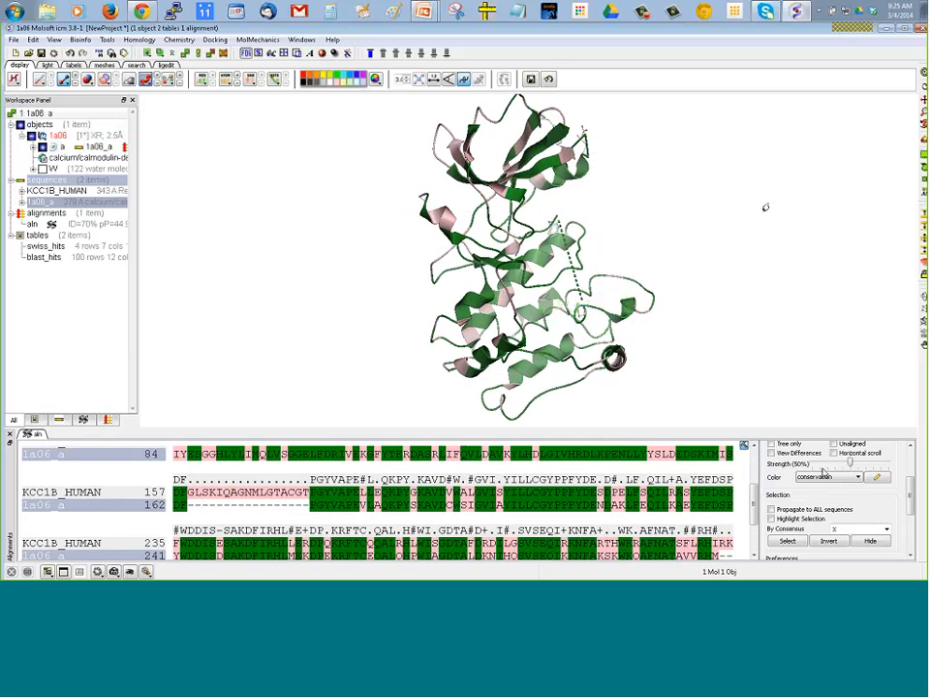
Try the residue-type colouring on the aln alignment and settle on icm-combo
{"action": "left_click", "coordinate": [754, 467]}
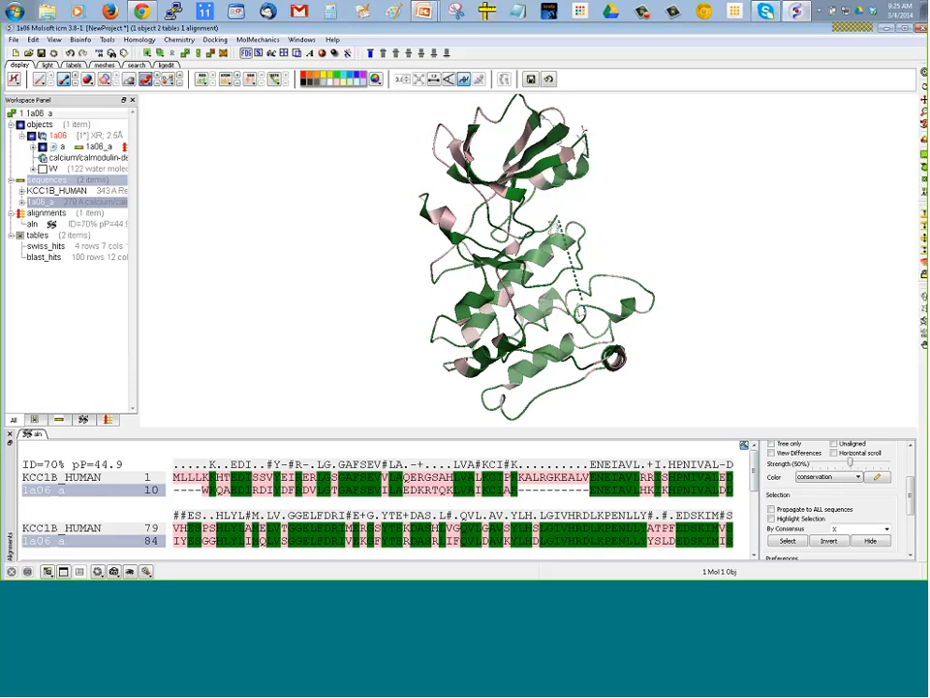
{"action": "left_click", "coordinate": [837, 478]}
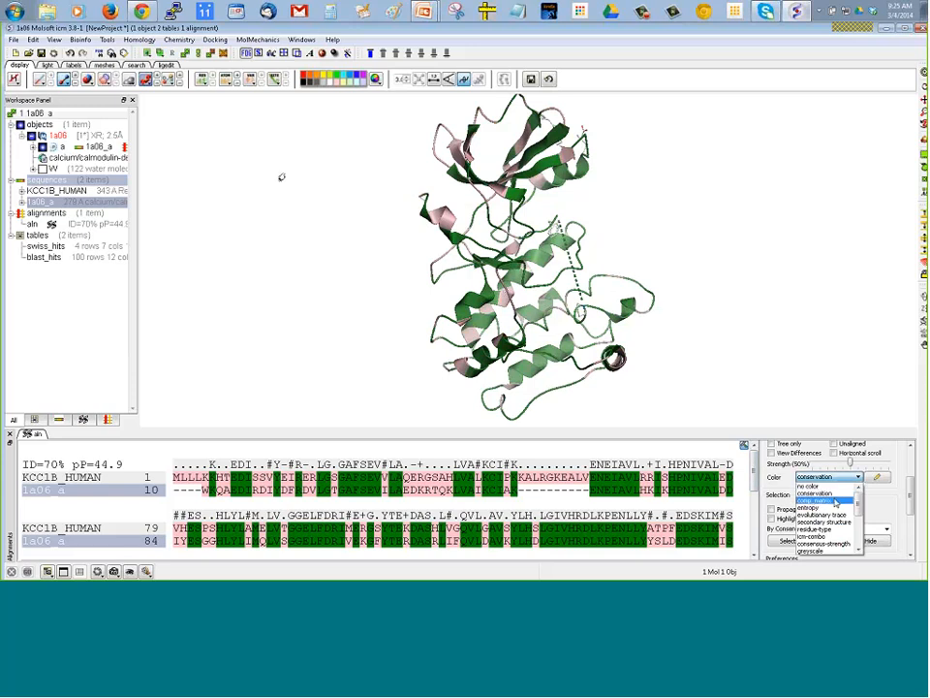
{"action": "left_click", "coordinate": [835, 528]}
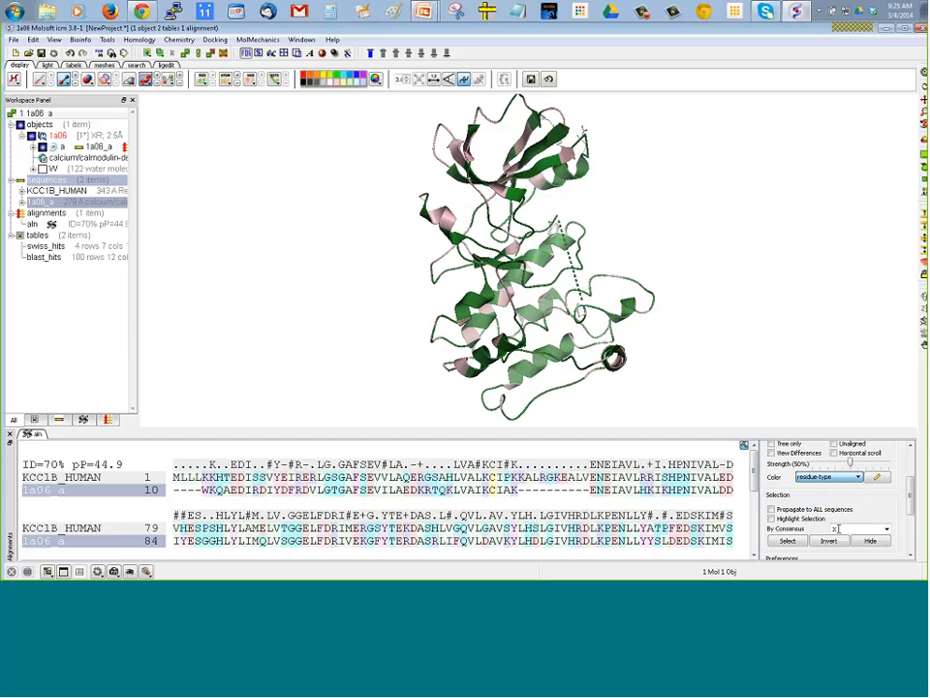
{"action": "left_click", "coordinate": [837, 476]}
{"action": "left_click", "coordinate": [832, 528]}
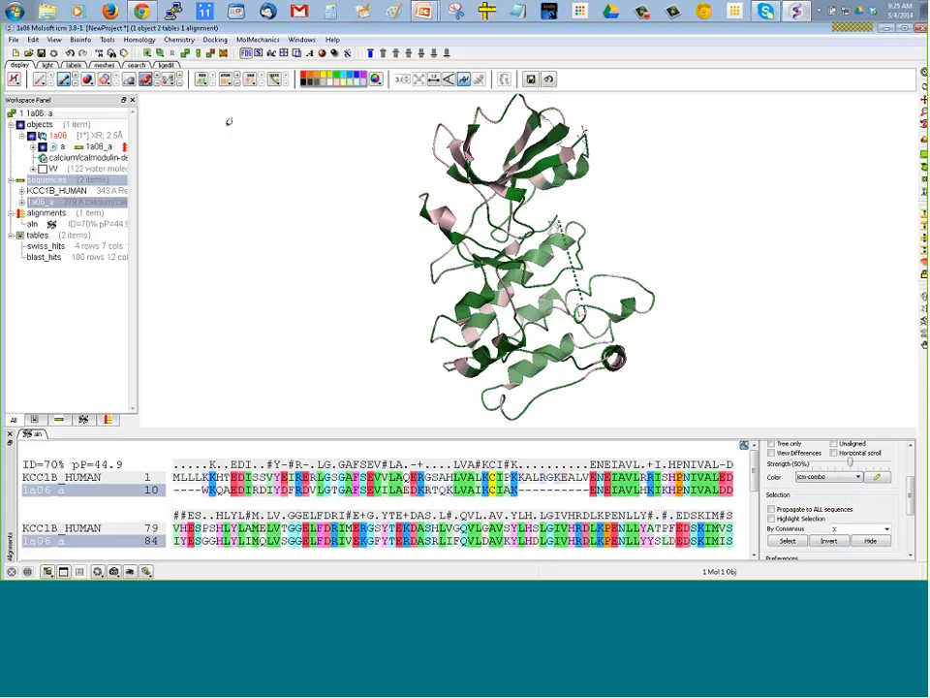
Set up a homology model build with sequence KCC1B_HUMAN, 3D template a_1a06.a and alignment aln
{"action": "left_click", "coordinate": [138, 40]}
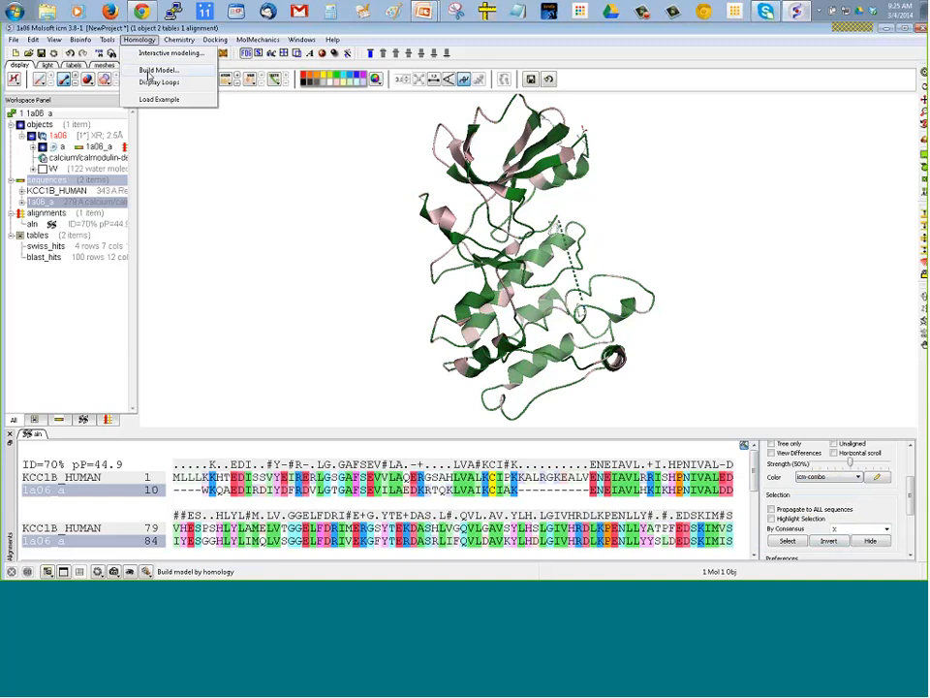
{"action": "left_click", "coordinate": [151, 72]}
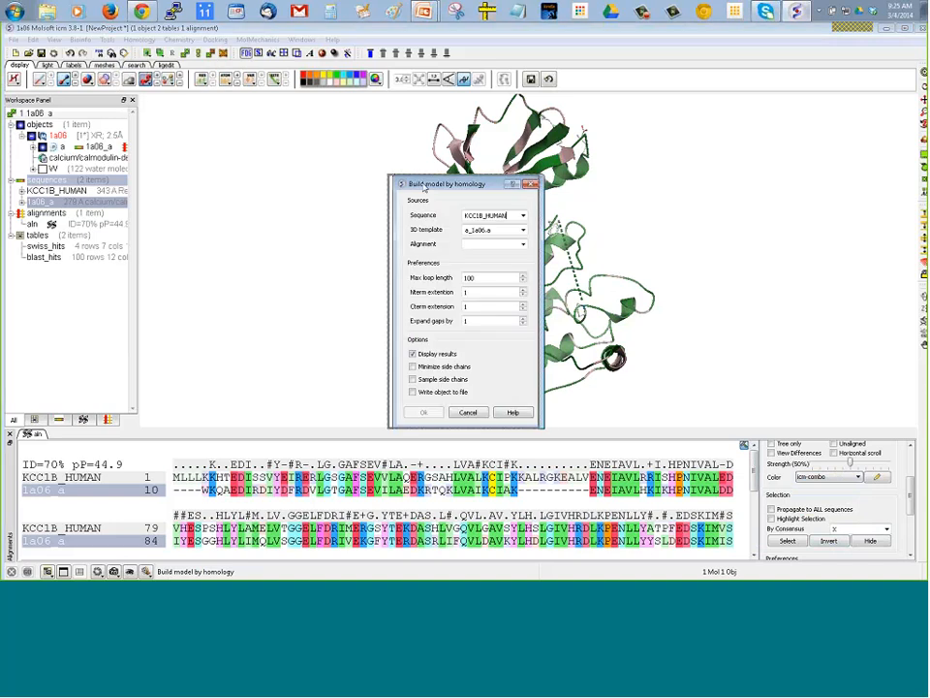
{"action": "left_click_drag", "start_coordinate": [455, 184], "coordinate": [259, 172]}
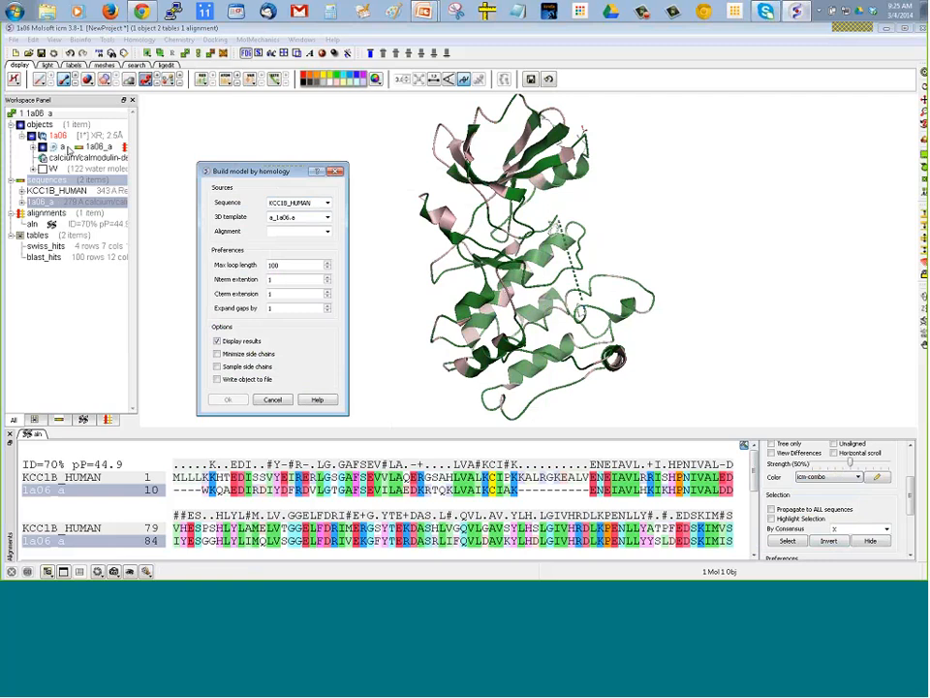
{"action": "double_click", "coordinate": [294, 218]}
{"action": "left_click", "coordinate": [327, 231]}
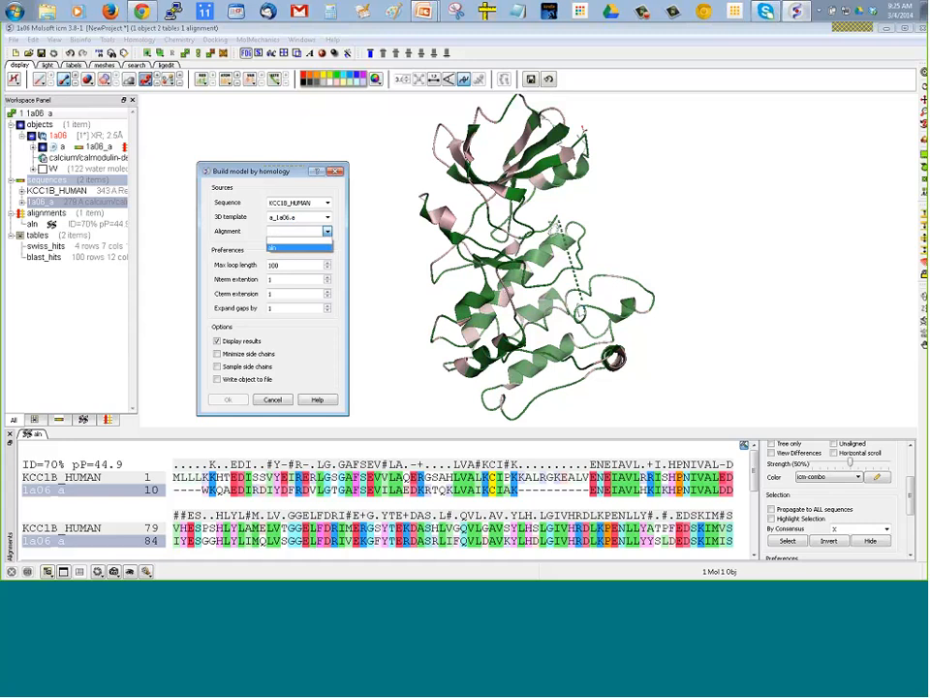
{"action": "left_click", "coordinate": [281, 249]}
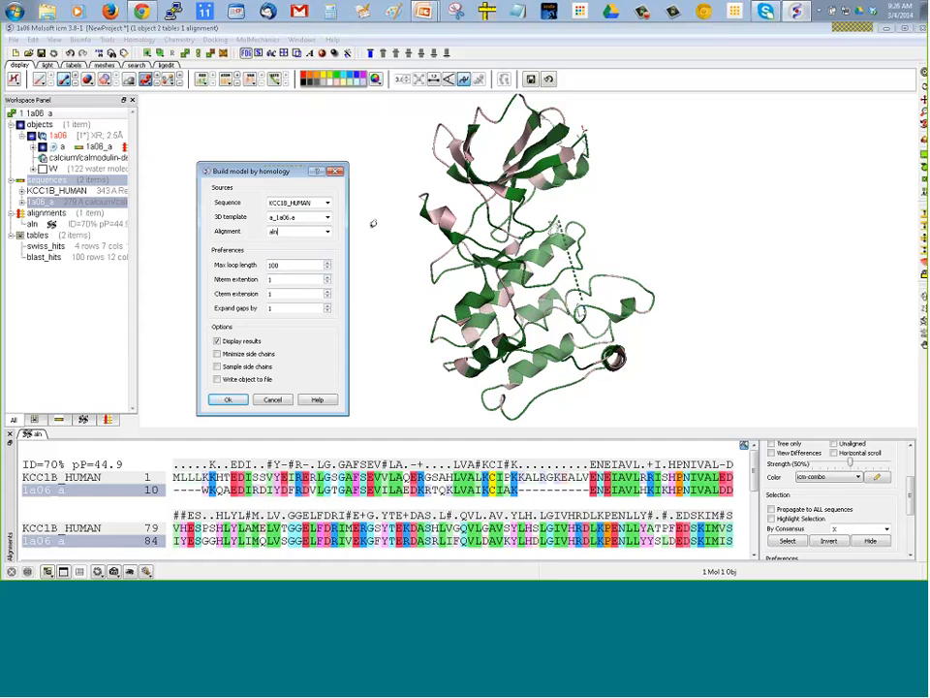
Highlight the first internal gap of 1a06_a in the alignment to examine the matching loop position on the structure
{"action": "left_click", "coordinate": [279, 266]}
{"action": "left_click_drag", "start_coordinate": [523, 490], "coordinate": [589, 490]}
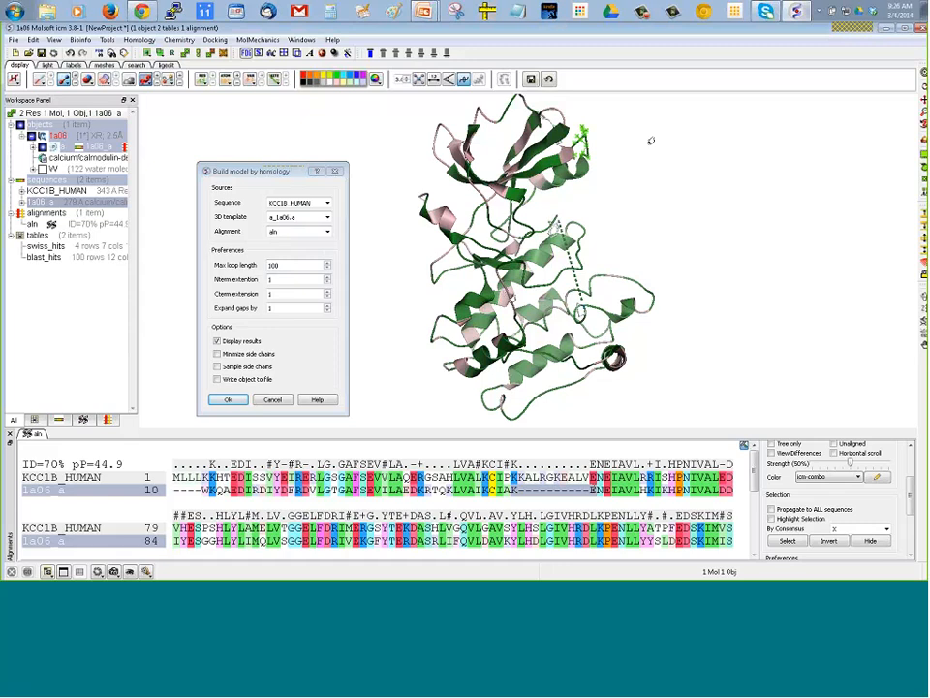
{"action": "left_click_drag", "start_coordinate": [616, 131], "coordinate": [598, 178]}
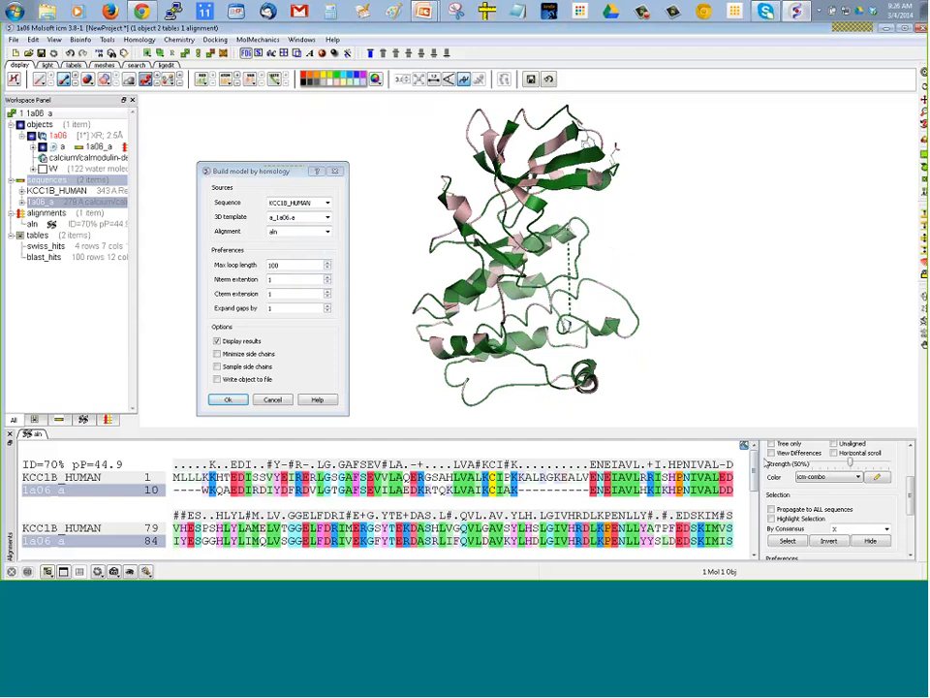
Examine the unaligned N-terminal and C-terminal overhangs of KCC1B_HUMAN against the 1a06_a template in the alignment
{"action": "left_click", "coordinate": [179, 475]}
{"action": "left_click_drag", "start_coordinate": [176, 476], "coordinate": [201, 477]}
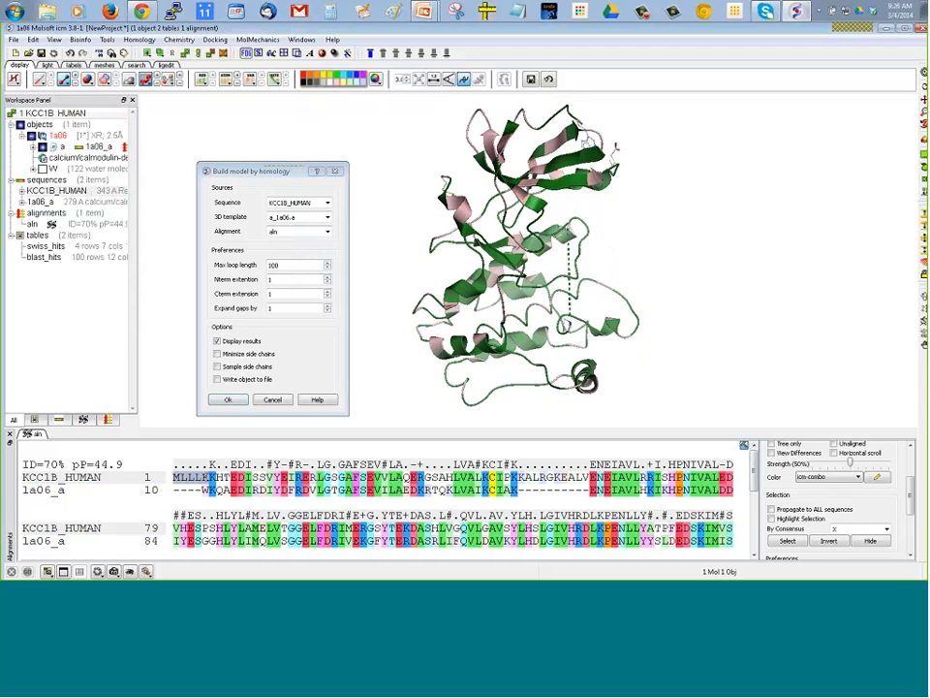
{"action": "left_click_drag", "start_coordinate": [198, 478], "coordinate": [199, 489]}
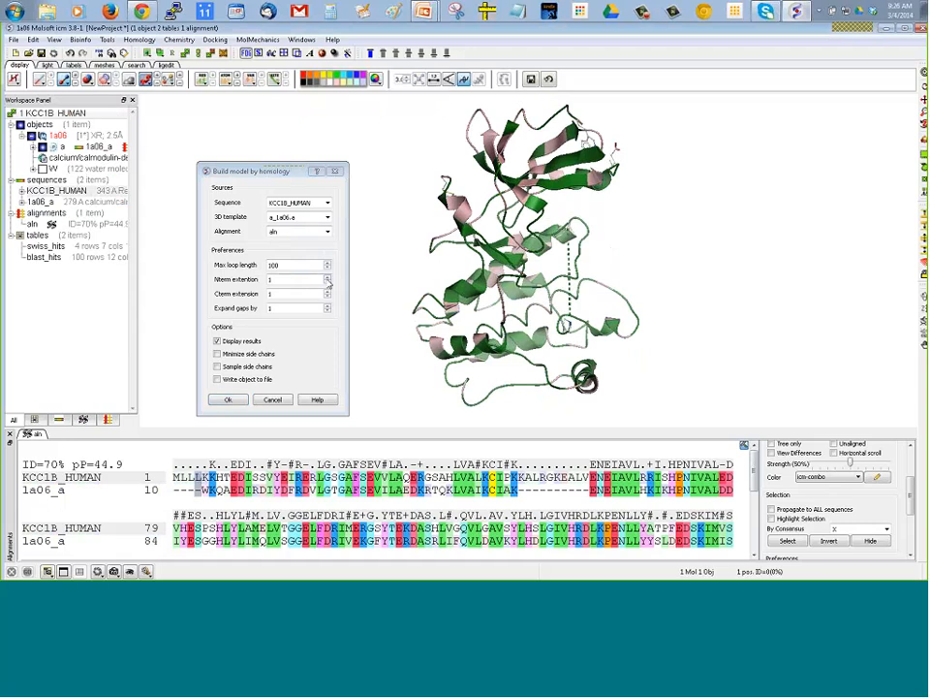
{"action": "scroll", "coordinate": [282, 513], "scroll_direction": "down", "scroll_amount": 3}
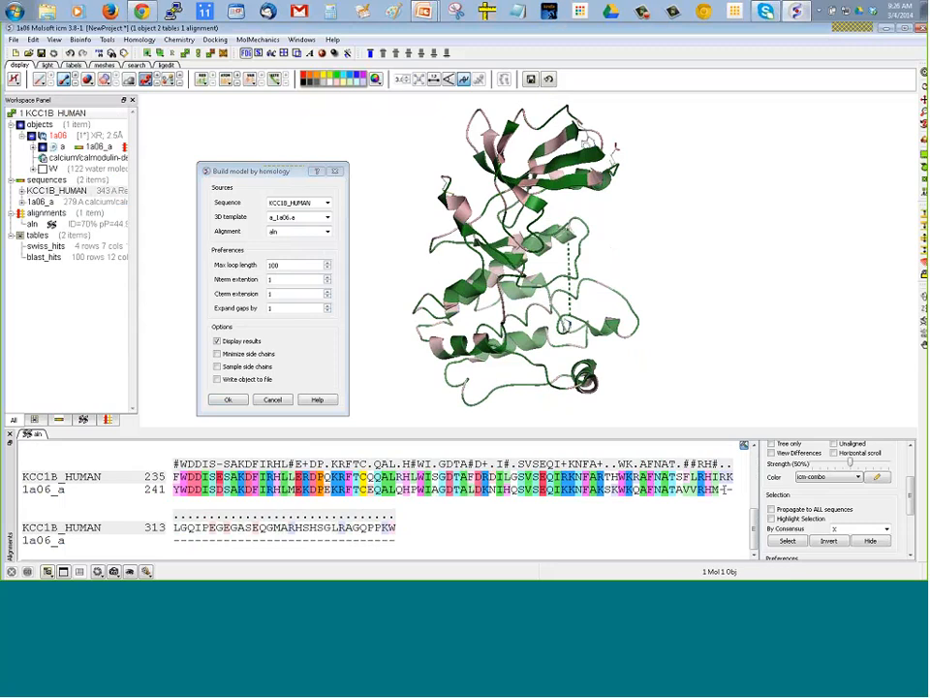
{"action": "left_click_drag", "start_coordinate": [725, 489], "coordinate": [177, 539]}
{"action": "left_click_drag", "start_coordinate": [256, 539], "coordinate": [190, 541]}
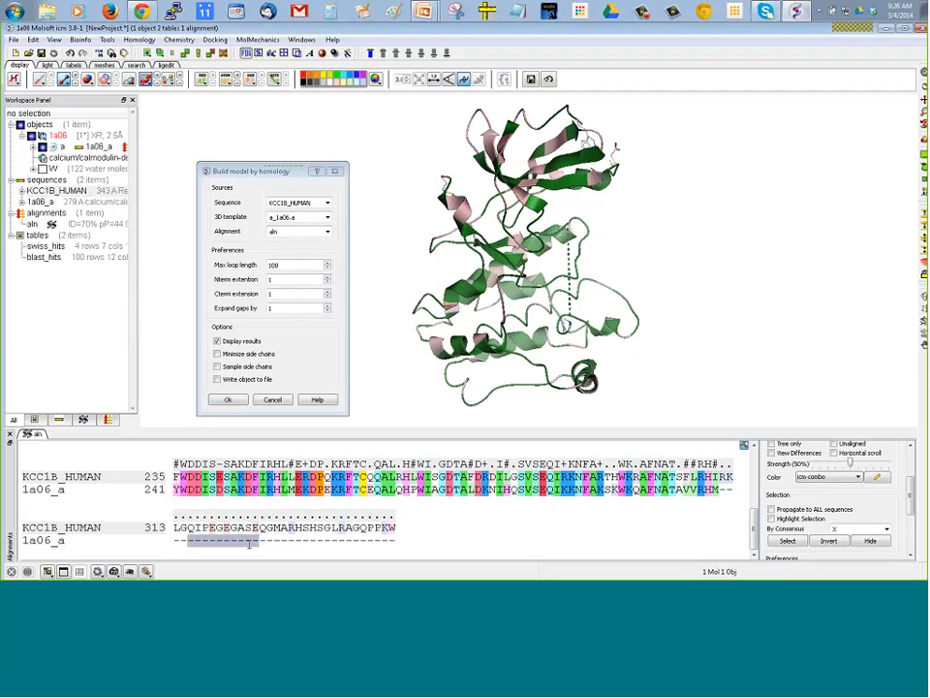
{"action": "left_click", "coordinate": [301, 555]}
{"action": "scroll", "coordinate": [301, 555], "scroll_direction": "up", "scroll_amount": 6}
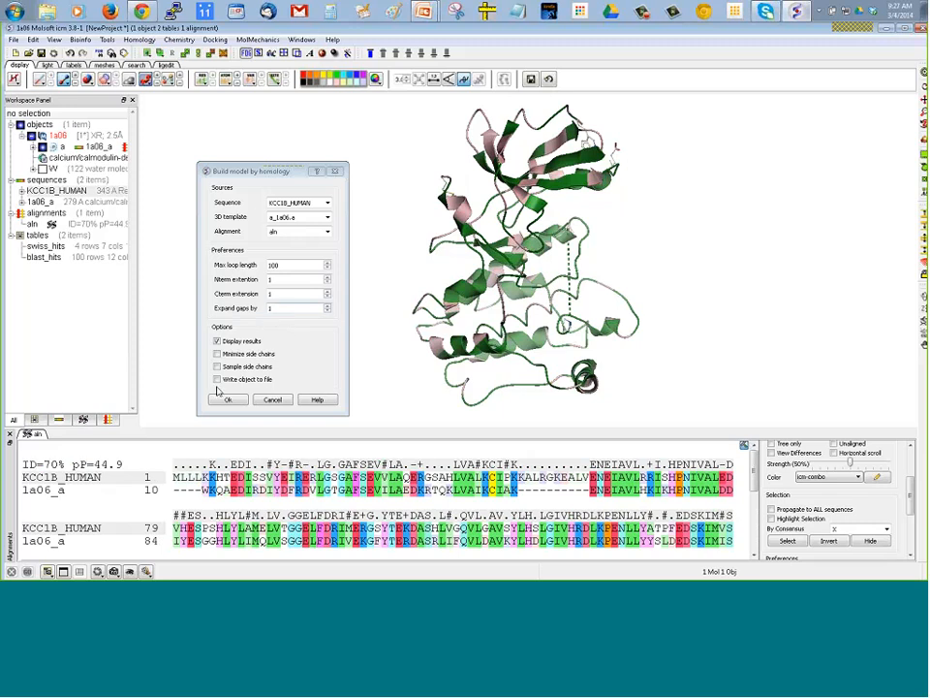
{"action": "left_click", "coordinate": [217, 354]}
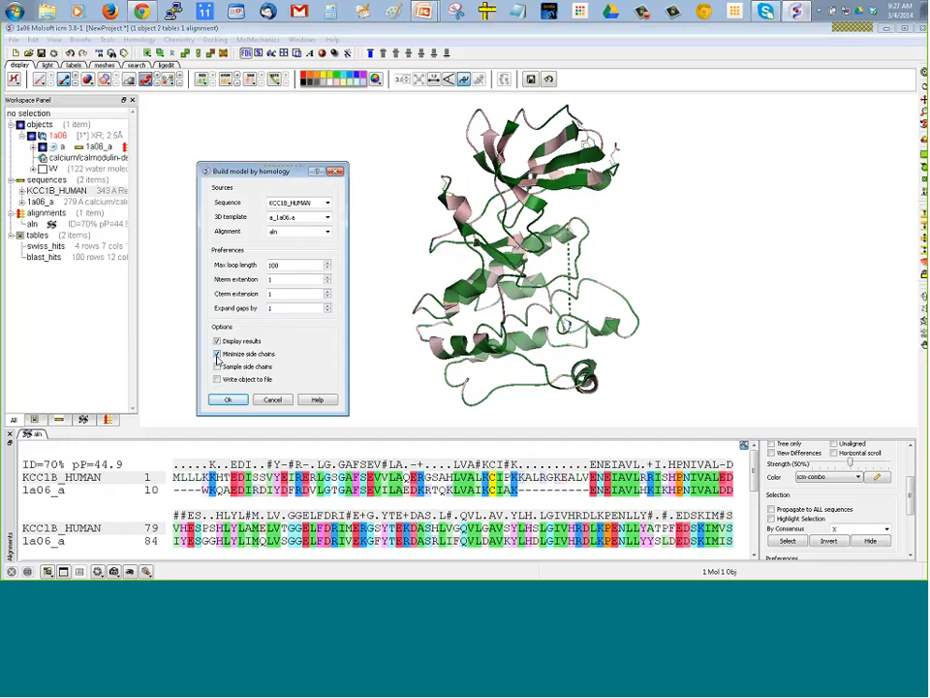
{"action": "left_click", "coordinate": [217, 354]}
{"action": "left_click", "coordinate": [217, 354]}
{"action": "left_click", "coordinate": [216, 354]}
Inspect the lower lobe of the template structure and build the homology model without side-chain minimization or sampling
{"action": "left_click_drag", "start_coordinate": [585, 209], "coordinate": [616, 264]}
{"action": "left_click_drag", "start_coordinate": [415, 241], "coordinate": [662, 418]}
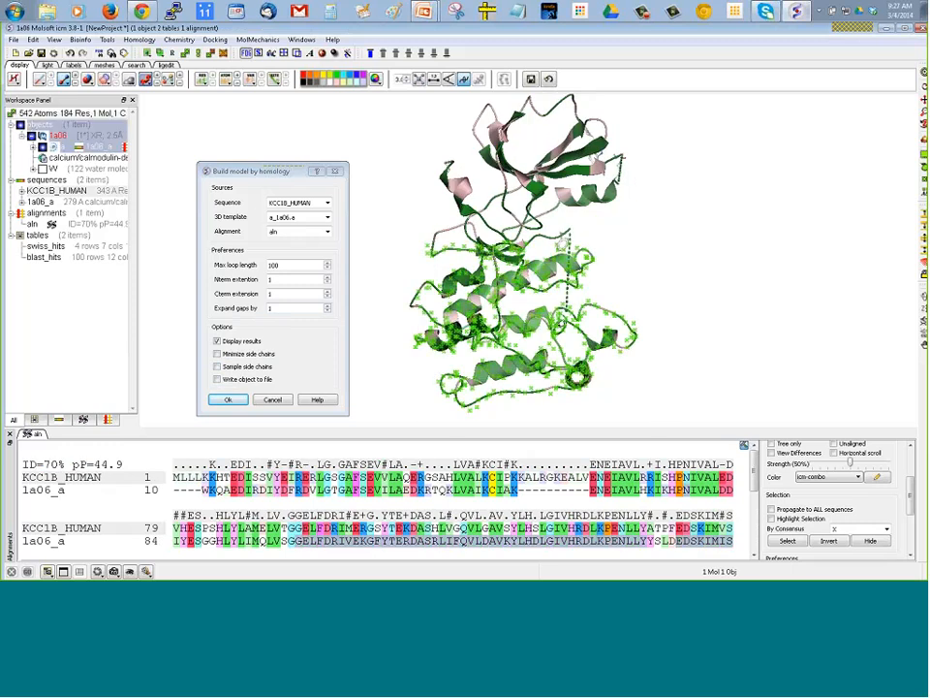
{"action": "left_click_drag", "start_coordinate": [675, 266], "coordinate": [706, 296]}
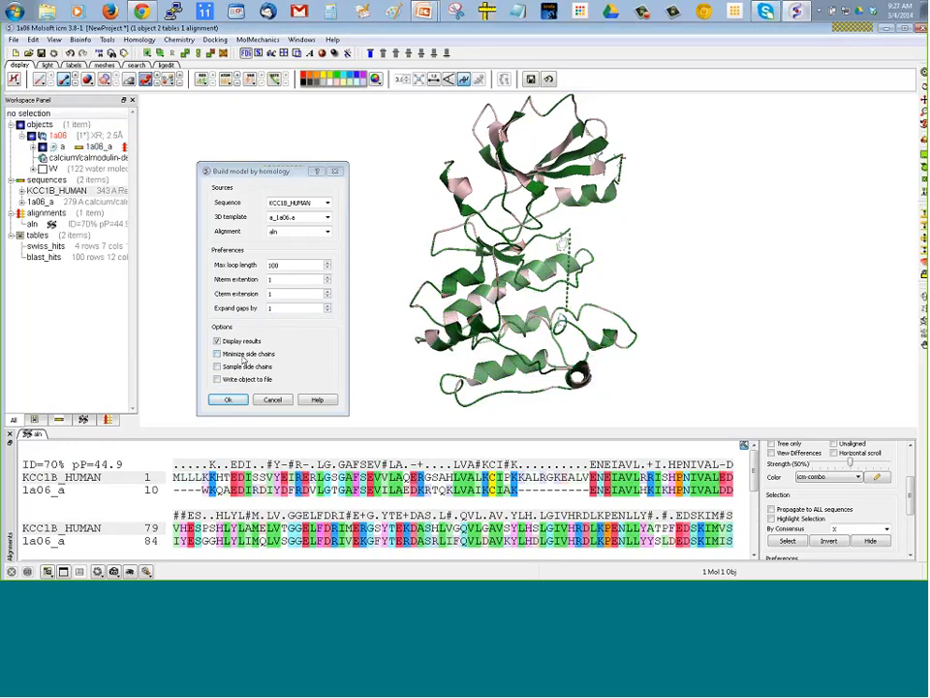
{"action": "left_click_drag", "start_coordinate": [724, 262], "coordinate": [748, 252]}
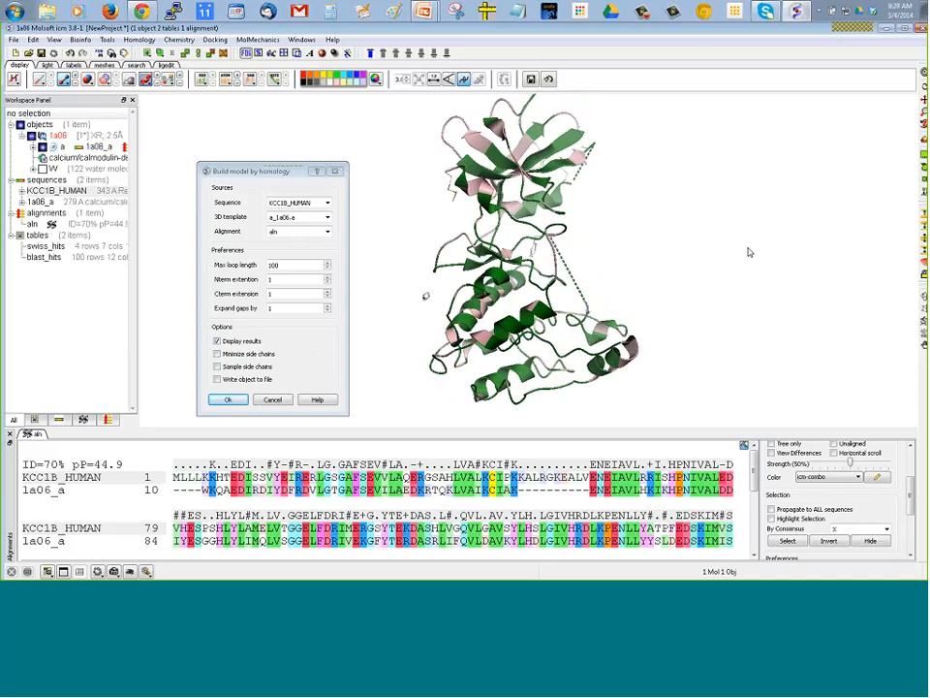
{"action": "left_click", "coordinate": [228, 400]}
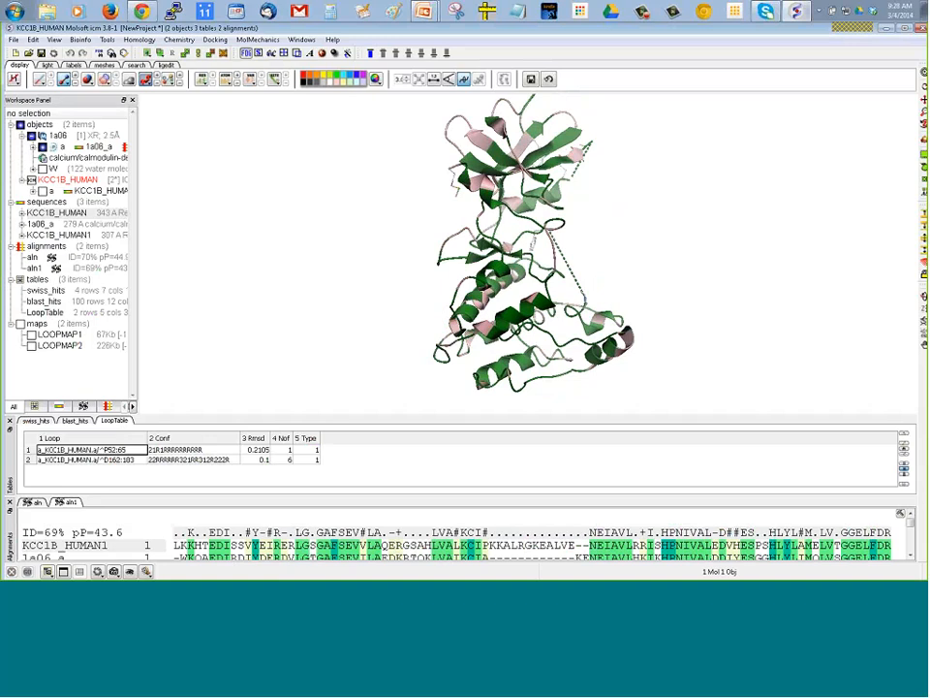
Display the KCC1B_HUMAN model chain together with the 1a06 template and recolour the ribbons to distinguish the two molecules
{"action": "left_click", "coordinate": [43, 191]}
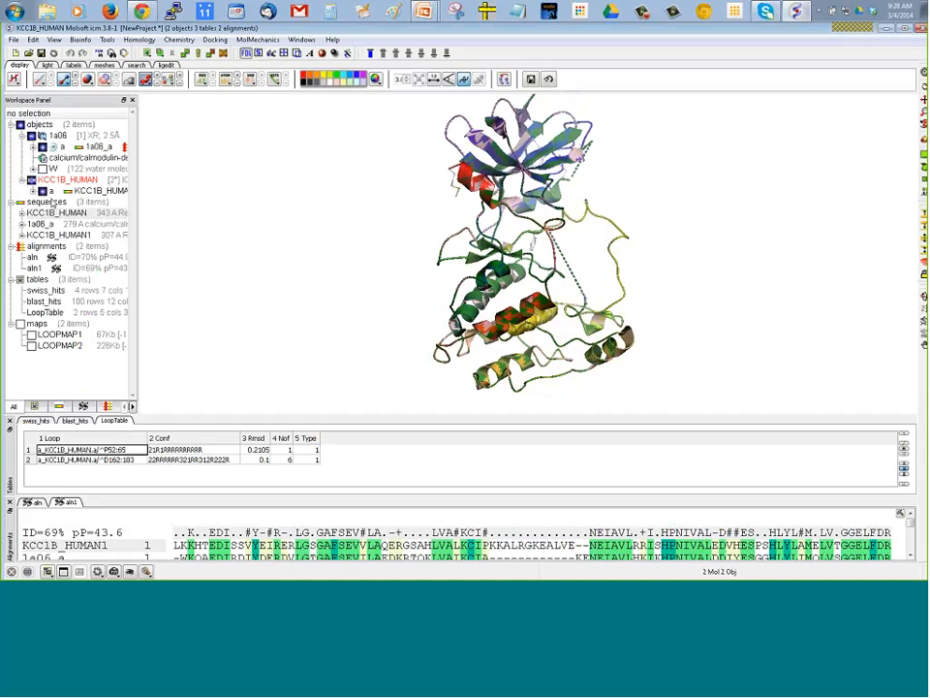
{"action": "left_click", "coordinate": [43, 191]}
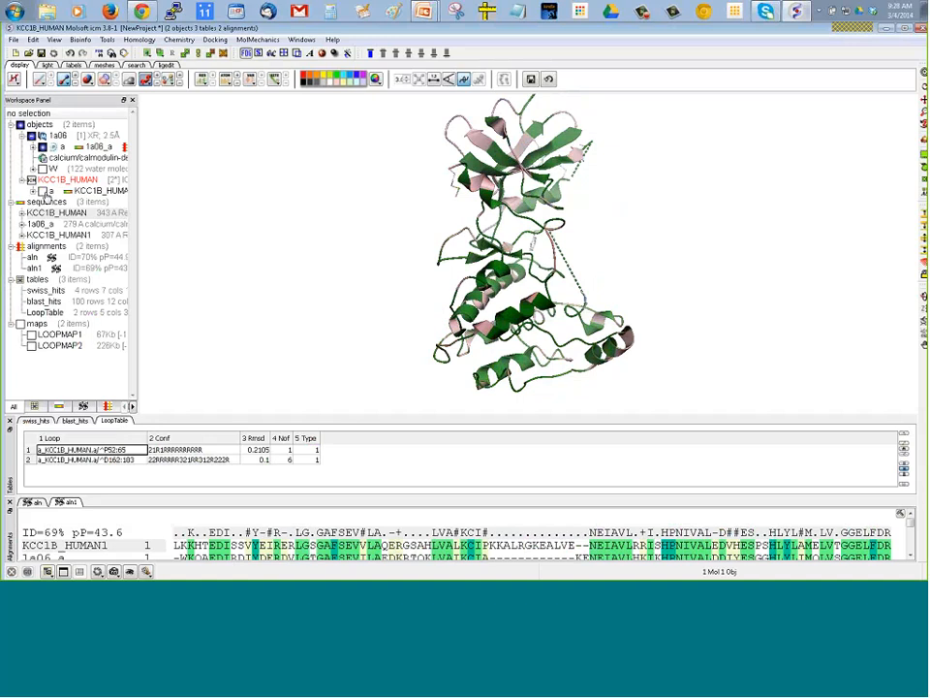
{"action": "left_click", "coordinate": [42, 191]}
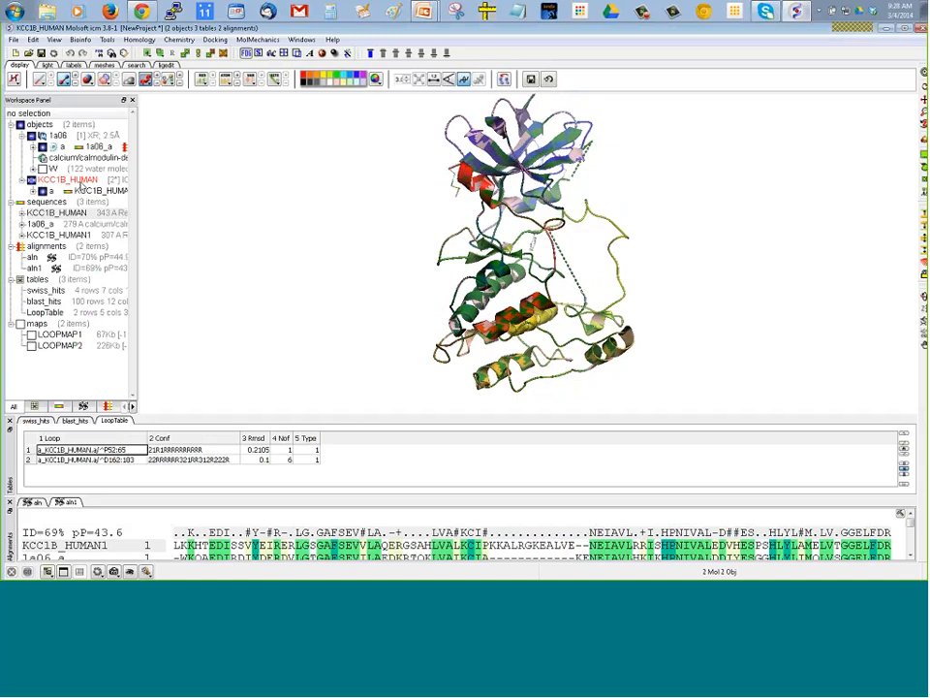
{"action": "left_click", "coordinate": [145, 80]}
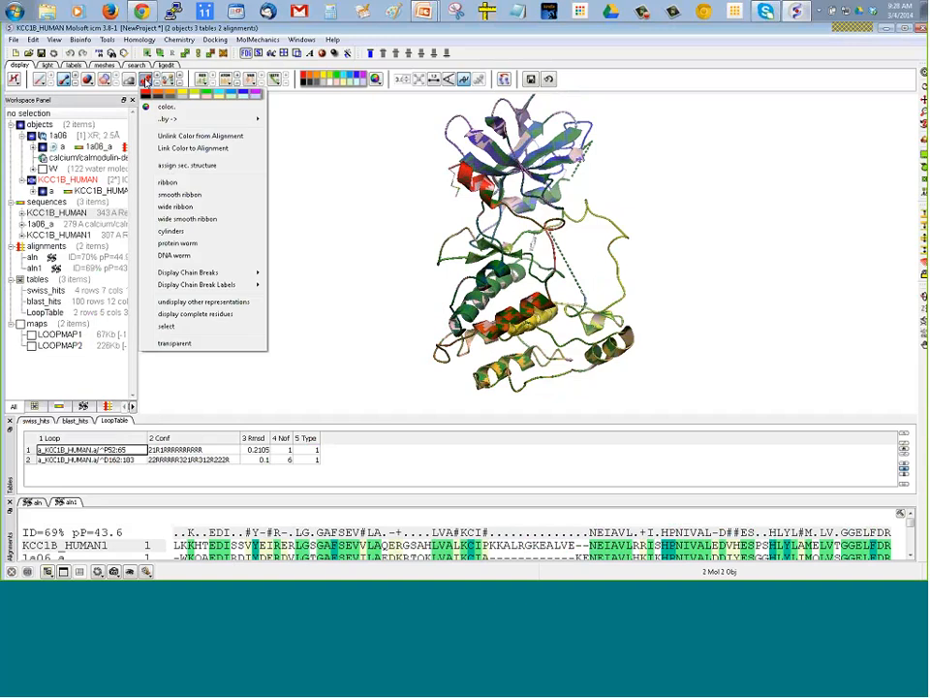
{"action": "mouse_move", "coordinate": [170, 118]}
{"action": "left_click", "coordinate": [301, 175]}
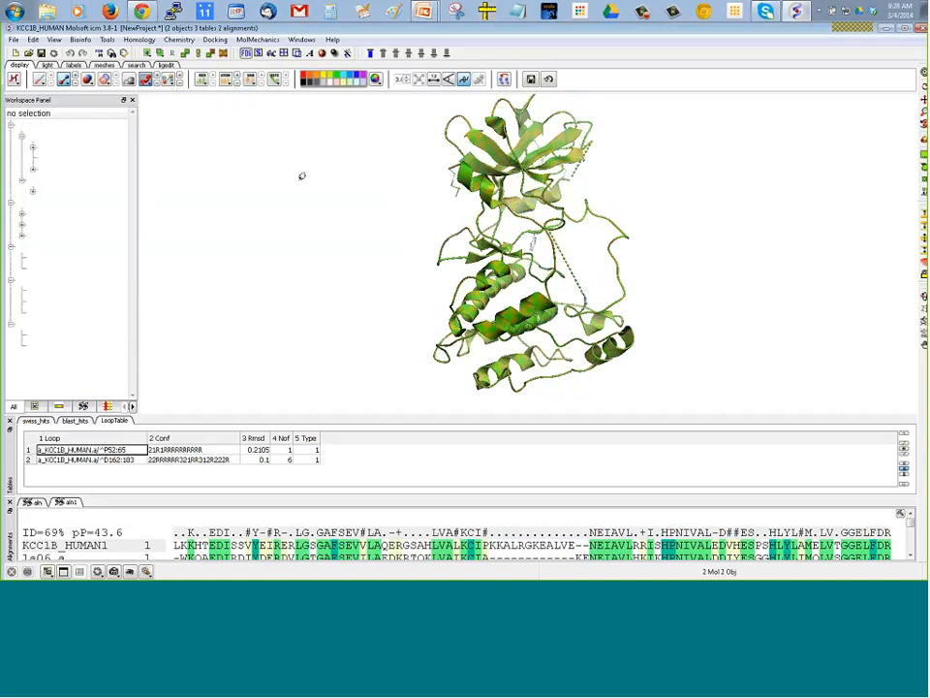
Examine the modelled PKKALRGKEALVE loop on the superimposed structures and compare it with the original aln alignment
{"action": "left_click_drag", "start_coordinate": [187, 212], "coordinate": [248, 243]}
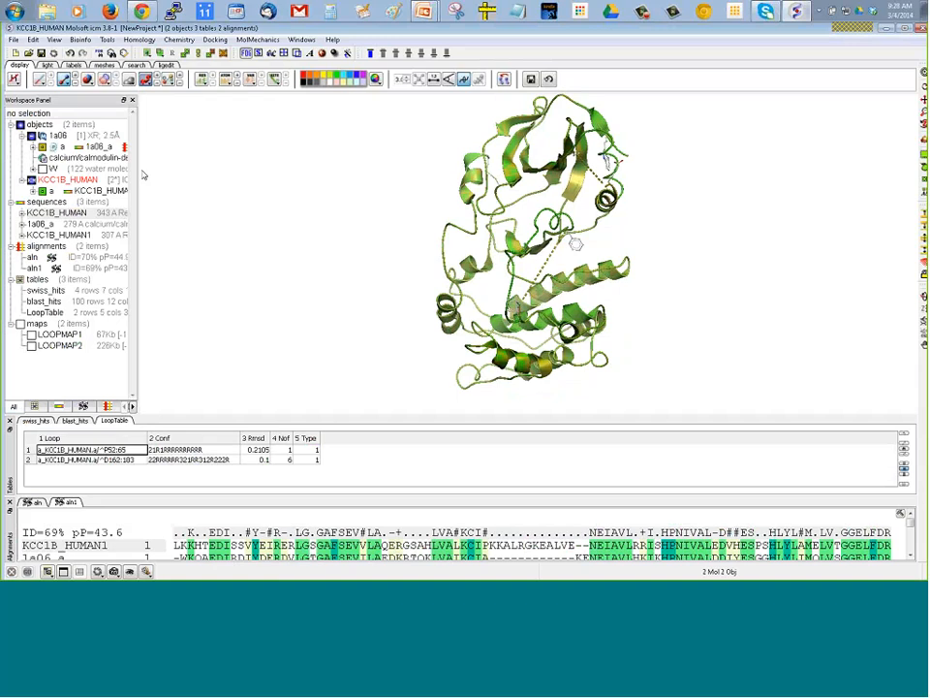
{"action": "left_click_drag", "start_coordinate": [282, 231], "coordinate": [345, 228]}
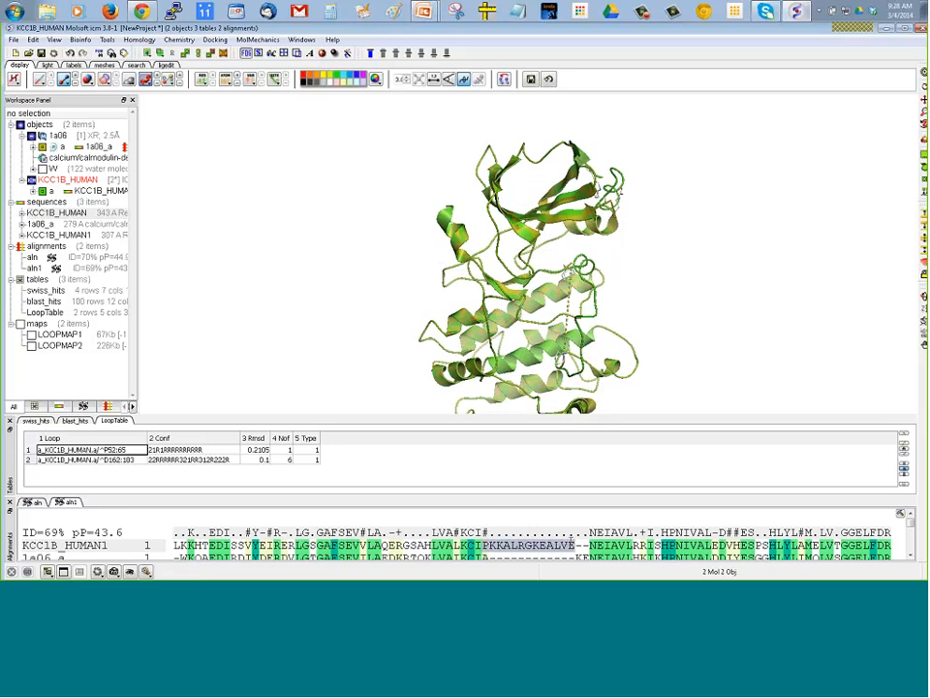
{"action": "left_click", "coordinate": [32, 503]}
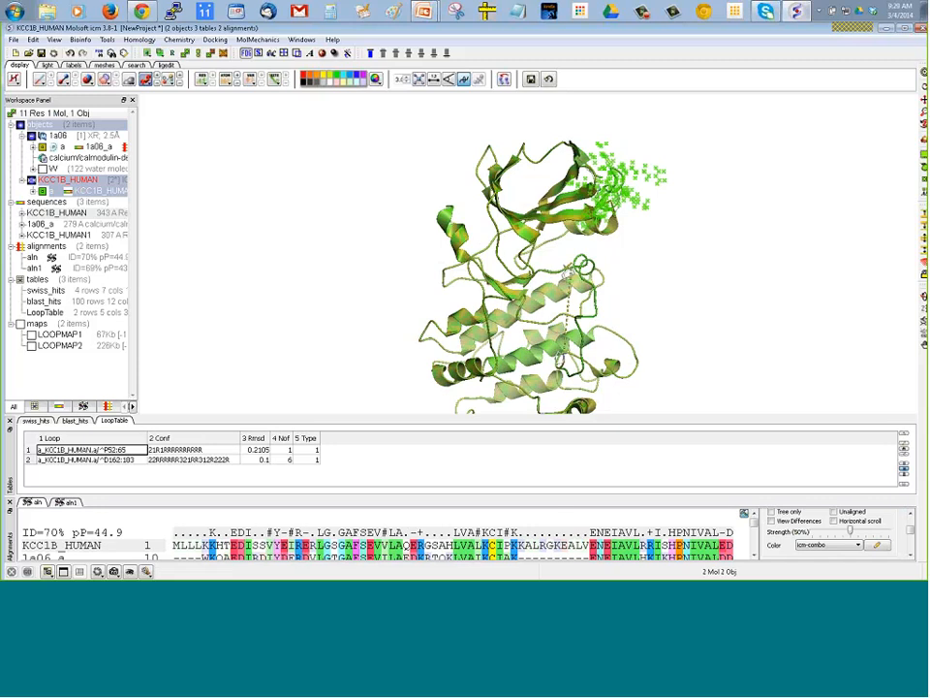
{"action": "left_click", "coordinate": [334, 263]}
{"action": "mouse_move", "coordinate": [334, 263]}
{"action": "left_mouse_down"}
{"action": "mouse_move", "coordinate": [332, 275]}
{"action": "mouse_move", "coordinate": [319, 253]}
{"action": "mouse_move", "coordinate": [332, 264]}
{"action": "left_mouse_up"}
{"action": "middle_click_drag", "start_coordinate": [380, 265], "coordinate": [377, 229]}
{"action": "left_click_drag", "start_coordinate": [377, 231], "coordinate": [421, 256]}
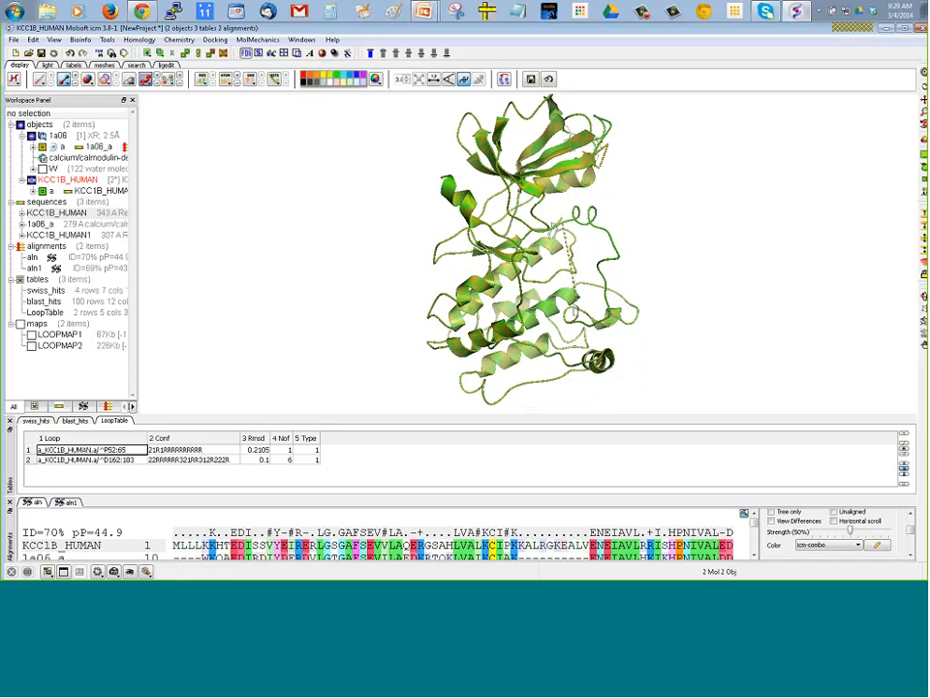
Calculate the local residue energies of the KCC1B_HUMAN model with colouring by energy and a trim energy of 7.00
{"action": "left_click", "coordinate": [107, 40]}
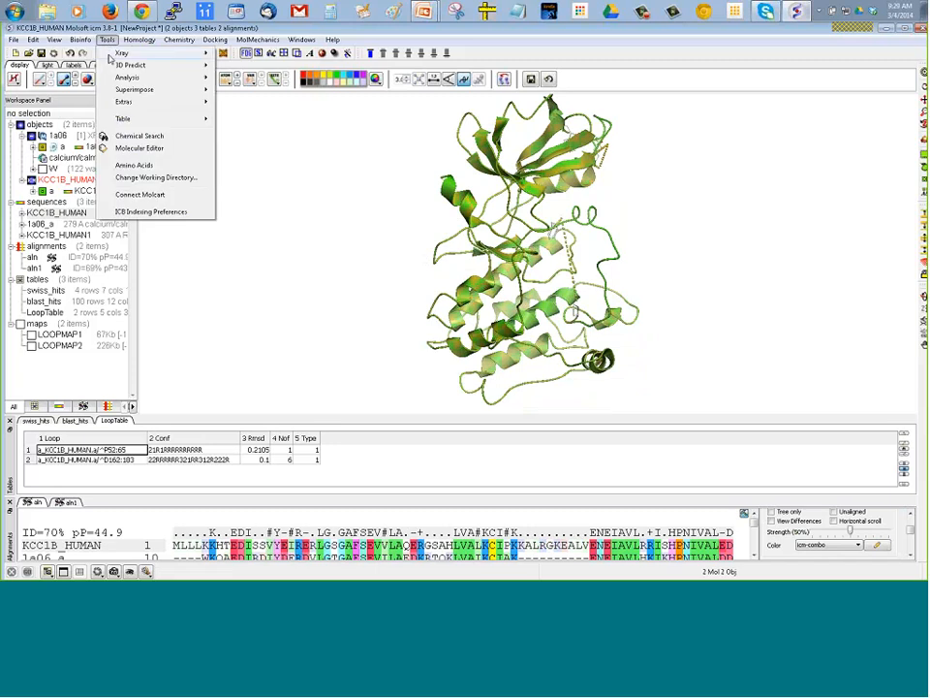
{"action": "mouse_move", "coordinate": [199, 79]}
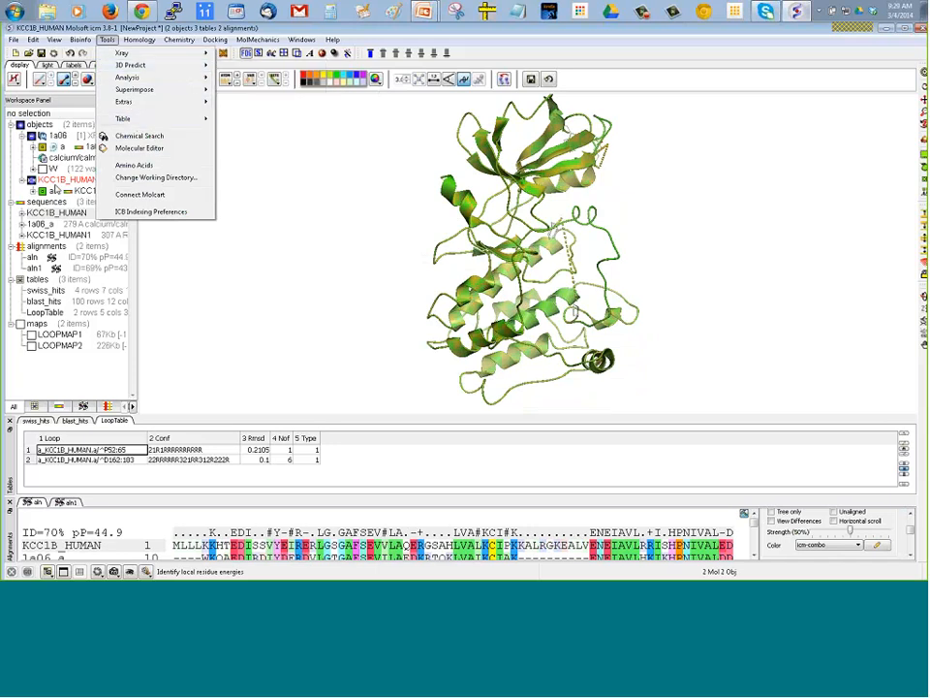
{"action": "left_click", "coordinate": [63, 181]}
{"action": "double_click", "coordinate": [63, 183]}
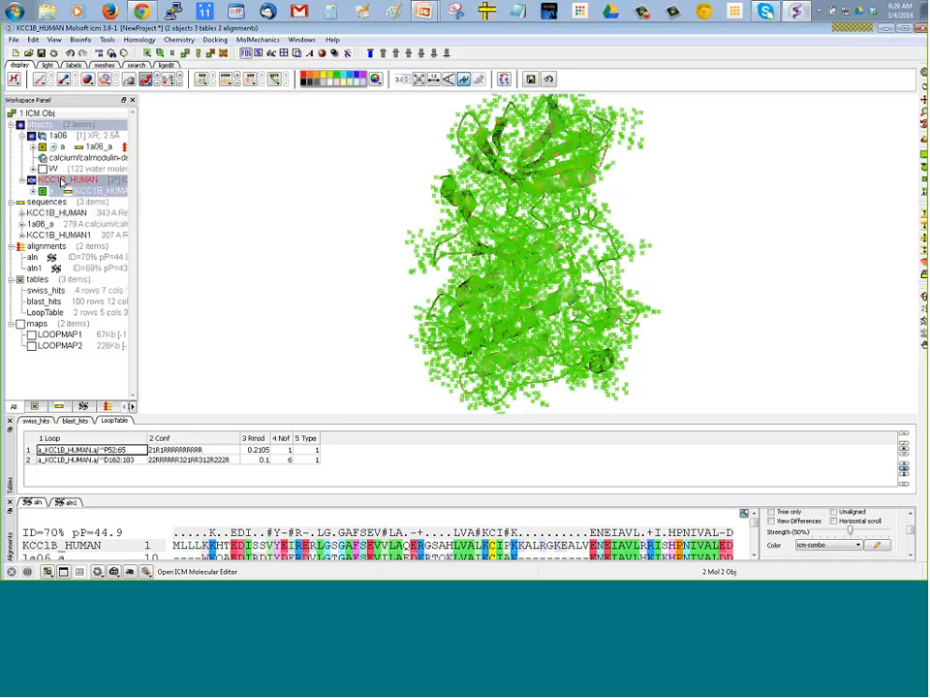
{"action": "left_click", "coordinate": [108, 40]}
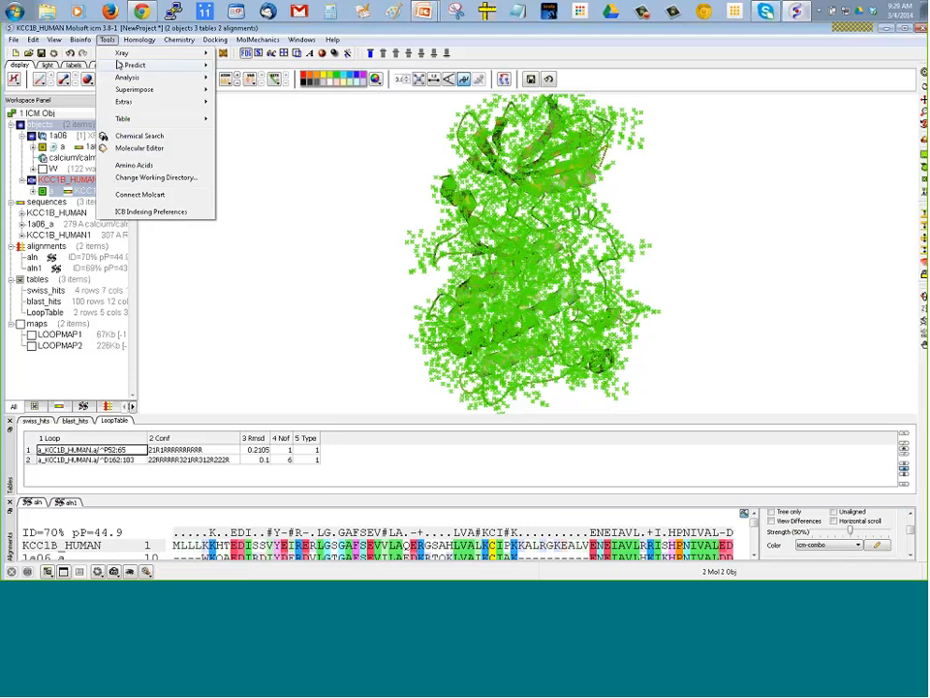
{"action": "left_click", "coordinate": [252, 79]}
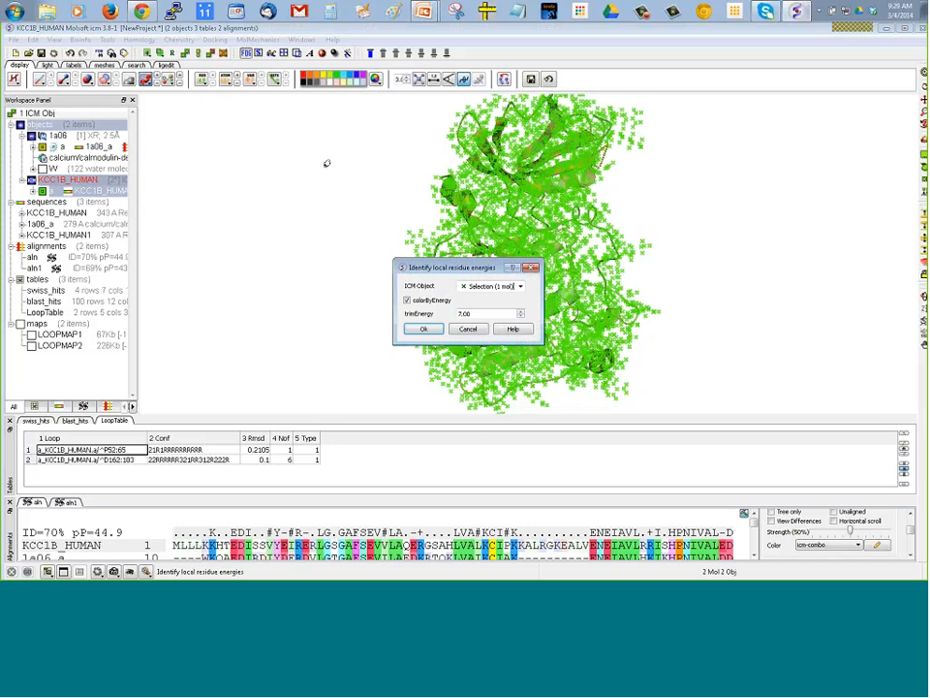
{"action": "left_click", "coordinate": [424, 330]}
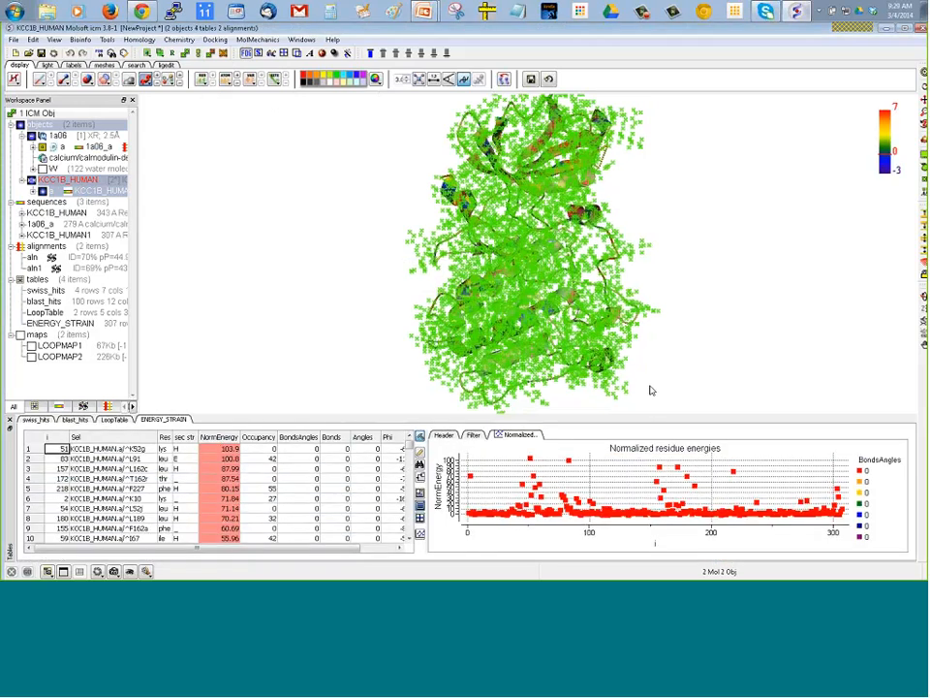
{"action": "left_click_drag", "start_coordinate": [692, 218], "coordinate": [694, 249]}
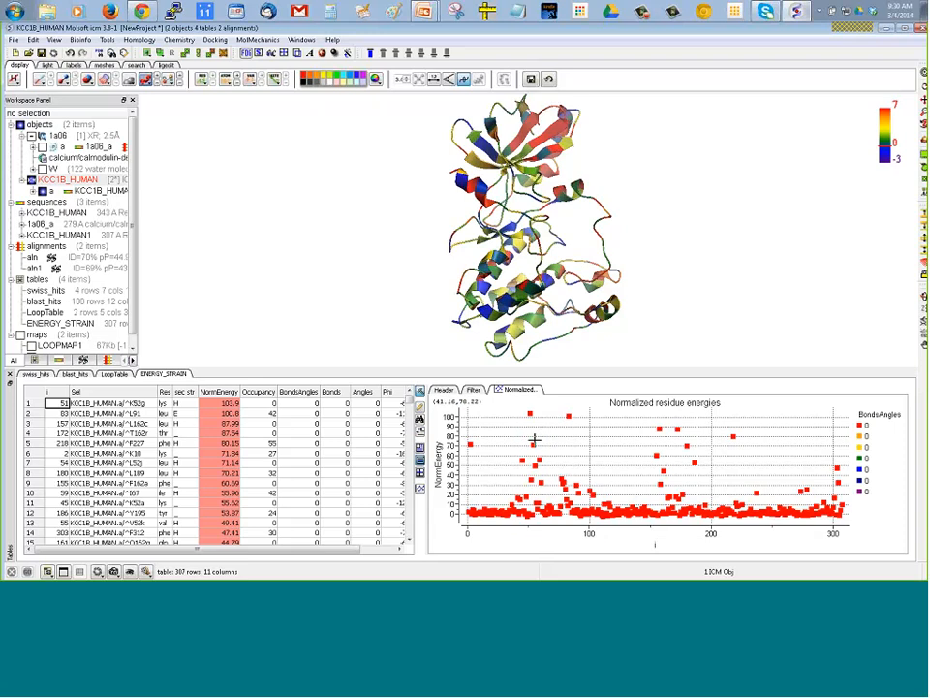
Pick the high-energy residue L52j from the normalized residue energies and show its labelled side chain in the model
{"action": "left_click_drag", "start_coordinate": [516, 438], "coordinate": [561, 450]}
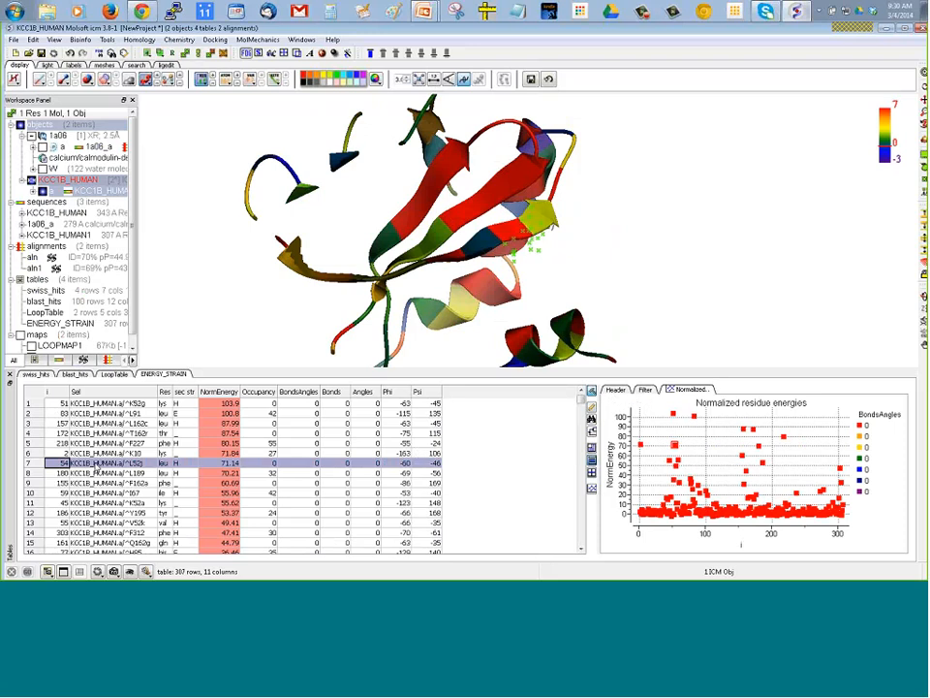
{"action": "left_click_drag", "start_coordinate": [618, 282], "coordinate": [555, 191]}
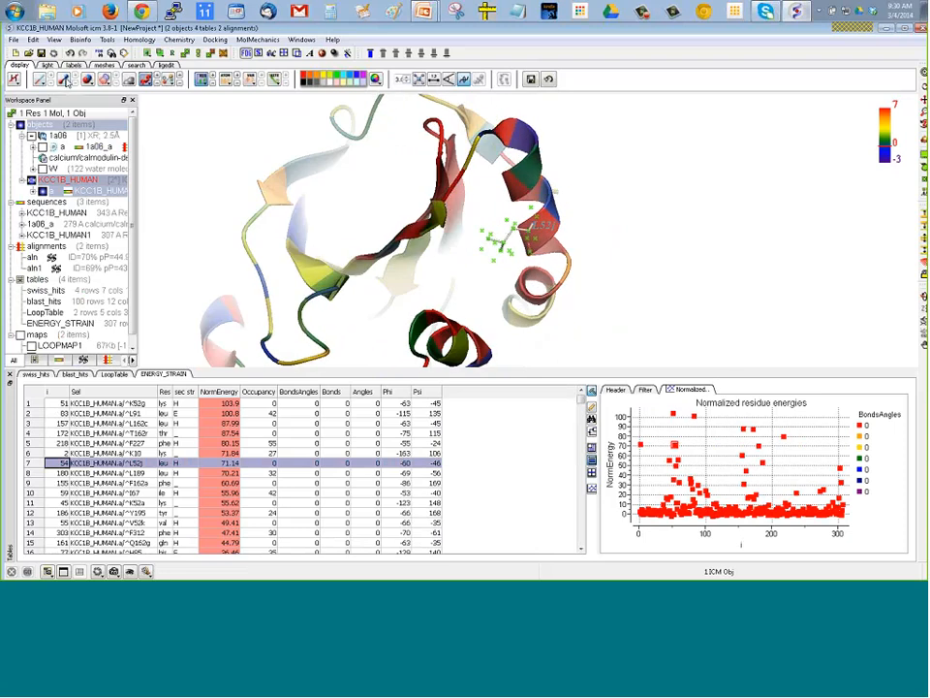
{"action": "left_click_drag", "start_coordinate": [675, 264], "coordinate": [657, 242]}
Select the neighbours of residue L52j within a radius of 5, using the same_object type
{"action": "right_click", "coordinate": [501, 245]}
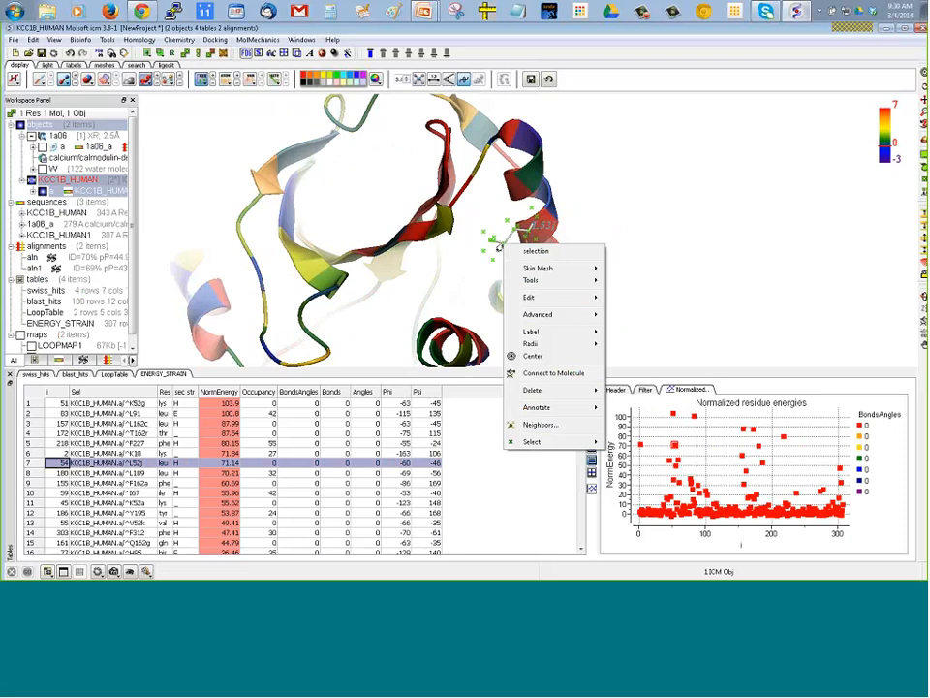
{"action": "left_click", "coordinate": [536, 425]}
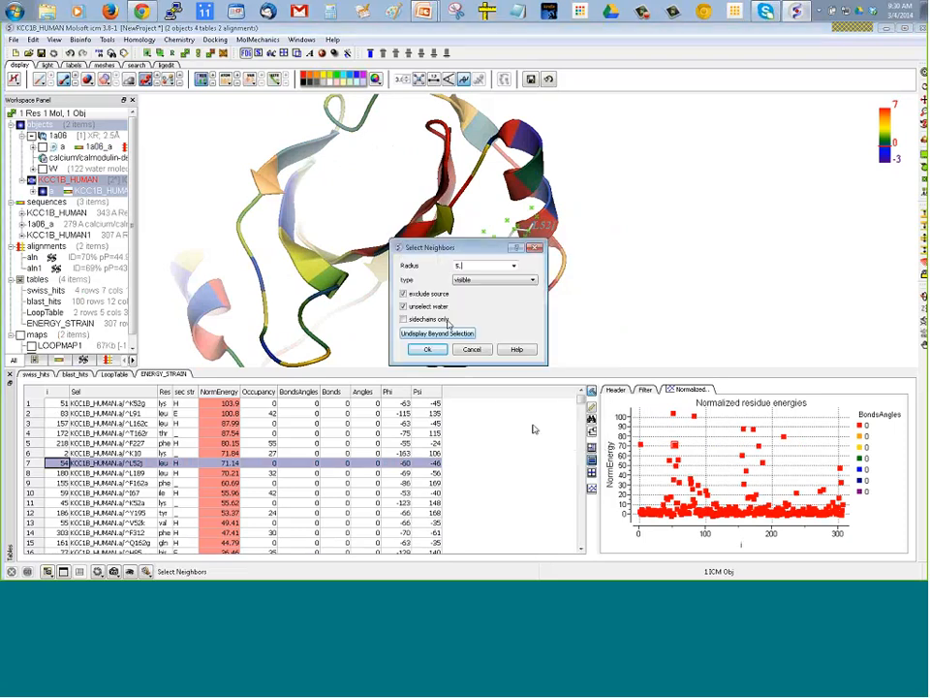
{"action": "left_click", "coordinate": [494, 279]}
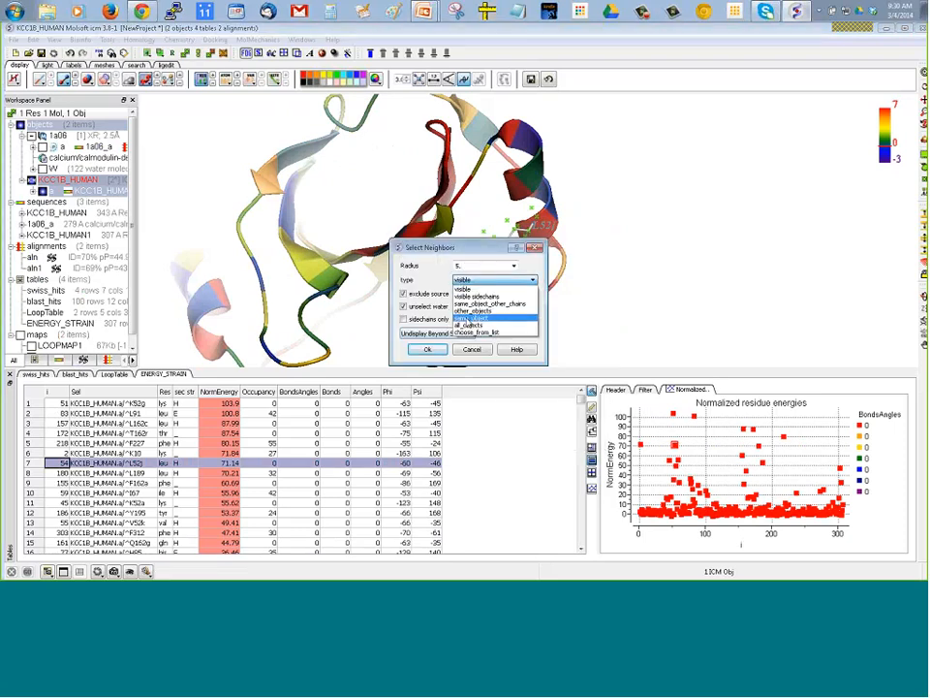
{"action": "left_click", "coordinate": [470, 318]}
{"action": "left_click", "coordinate": [428, 351]}
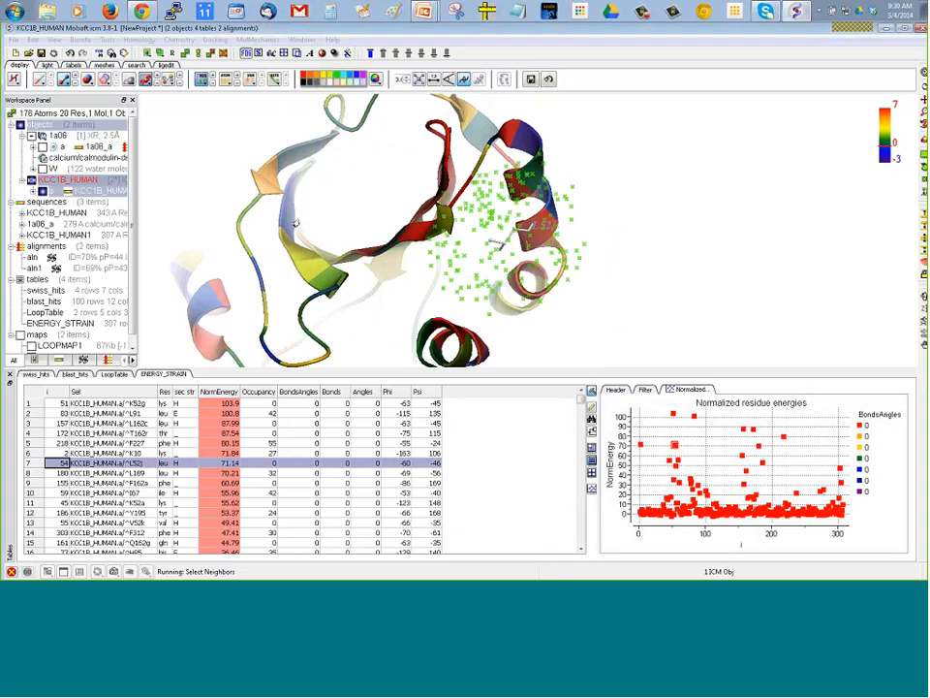
Display the complete neighbouring residues around L52j as sticks and clear the selection
{"action": "right_click", "coordinate": [690, 178]}
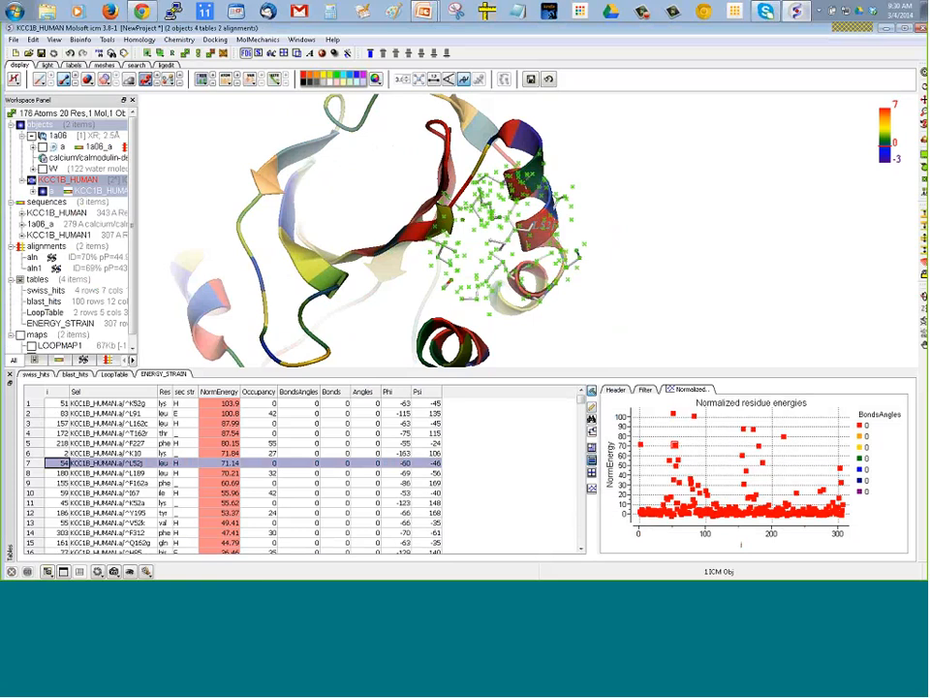
{"action": "left_click_drag", "start_coordinate": [690, 178], "coordinate": [449, 205]}
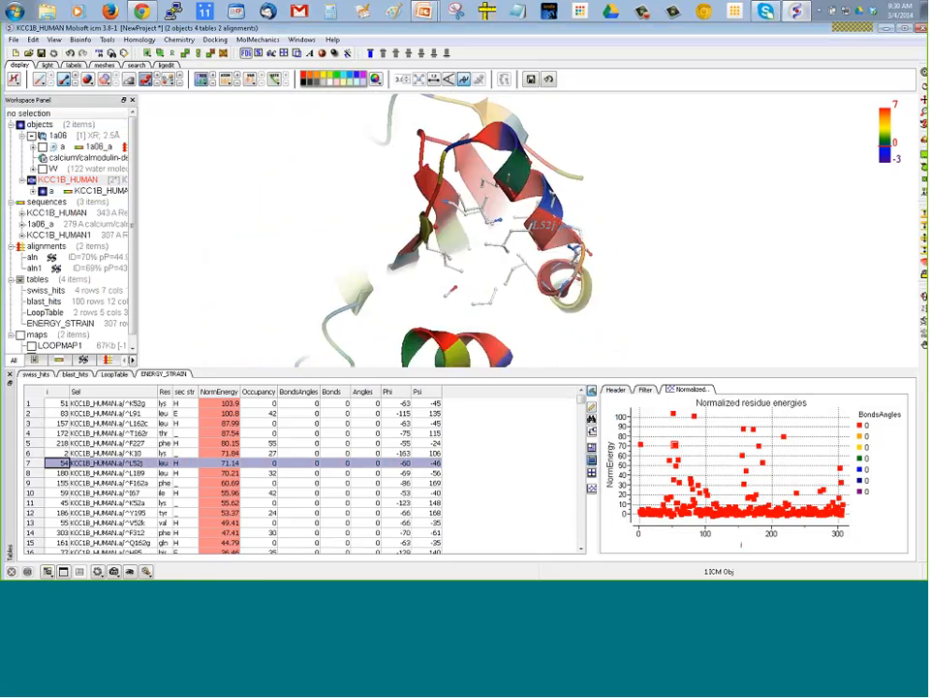
{"action": "left_click", "coordinate": [72, 81]}
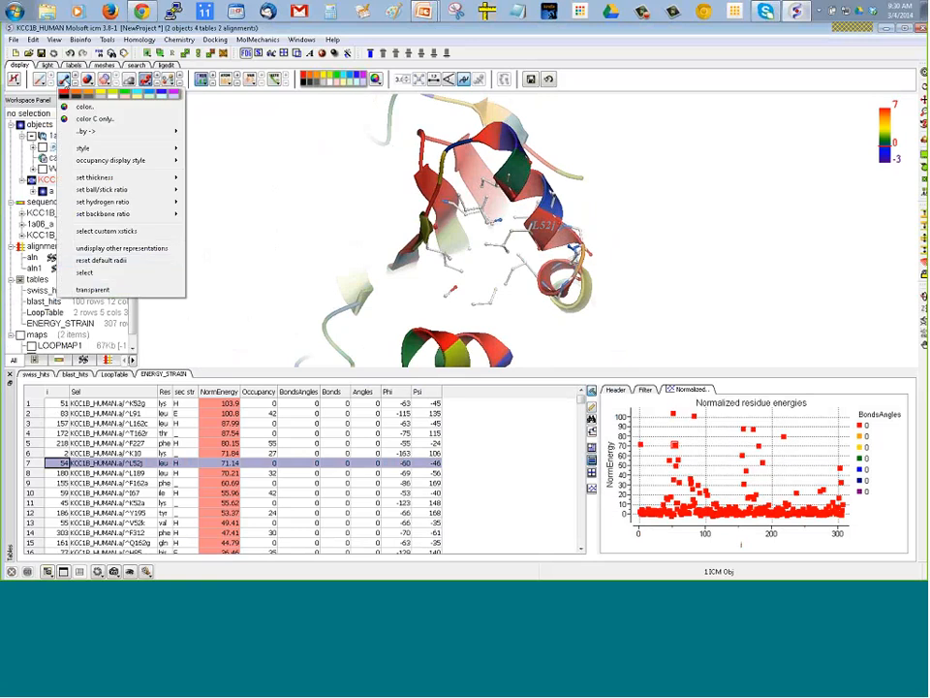
{"action": "left_click", "coordinate": [98, 269]}
{"action": "left_click", "coordinate": [172, 53]}
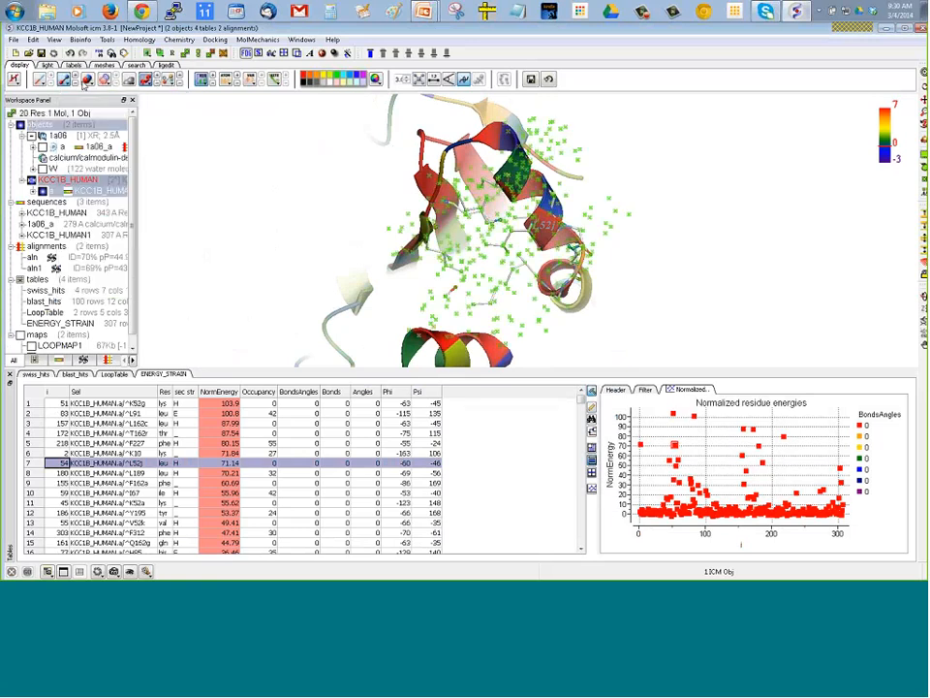
{"action": "left_click", "coordinate": [64, 81]}
{"action": "left_click", "coordinate": [63, 83]}
{"action": "left_click", "coordinate": [180, 53]}
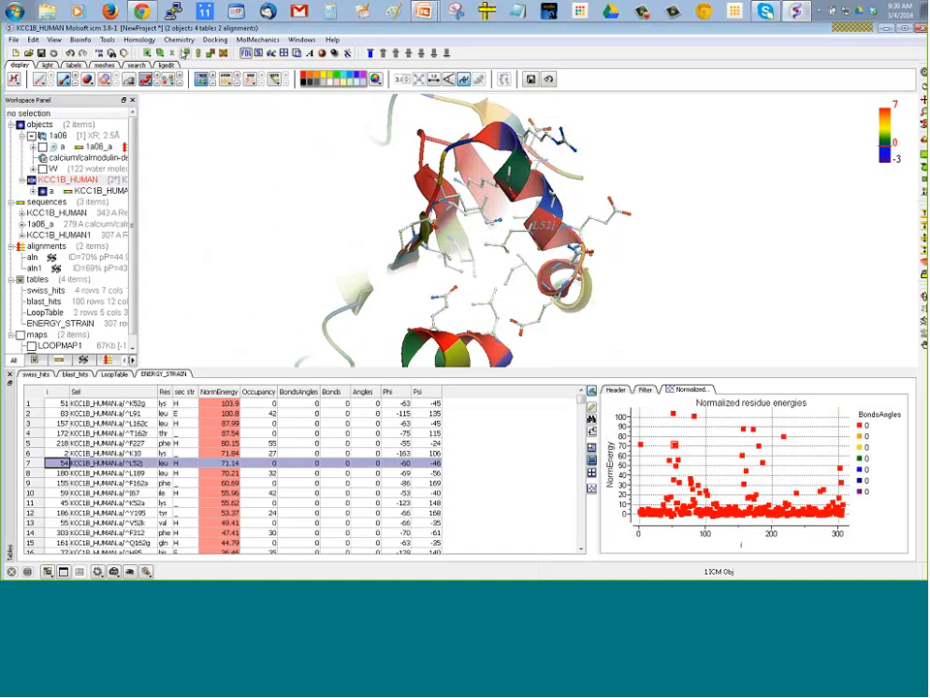
Inspect the side chains around L52j, and select and label residues K52a and L52j
{"action": "mouse_move", "coordinate": [260, 202]}
{"action": "left_mouse_down"}
{"action": "mouse_move", "coordinate": [310, 202]}
{"action": "mouse_move", "coordinate": [276, 173]}
{"action": "mouse_move", "coordinate": [281, 164]}
{"action": "mouse_move", "coordinate": [257, 181]}
{"action": "left_mouse_up"}
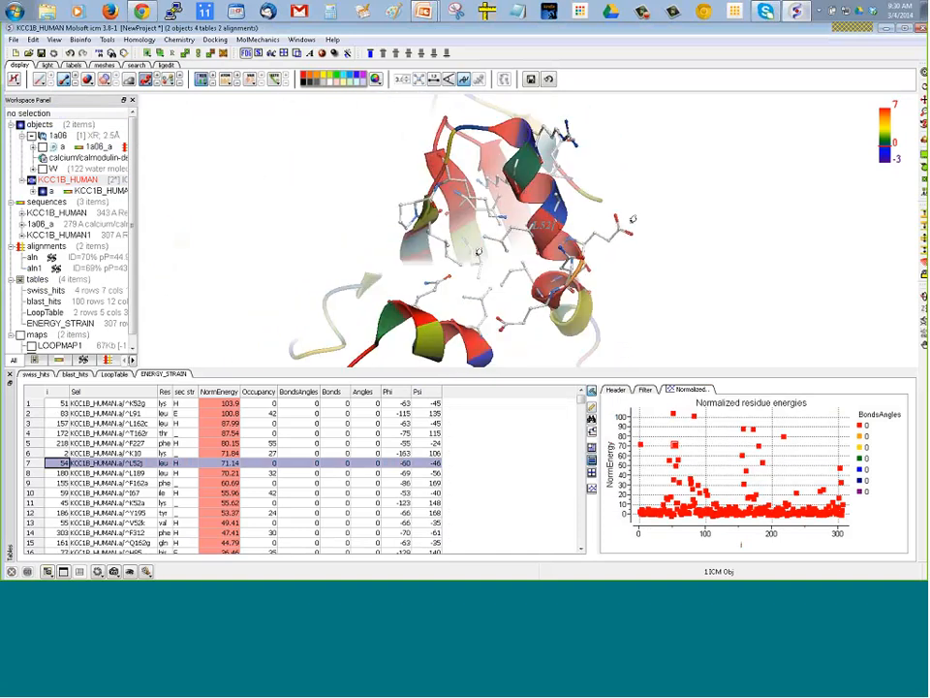
{"action": "left_click_drag", "start_coordinate": [478, 252], "coordinate": [491, 280]}
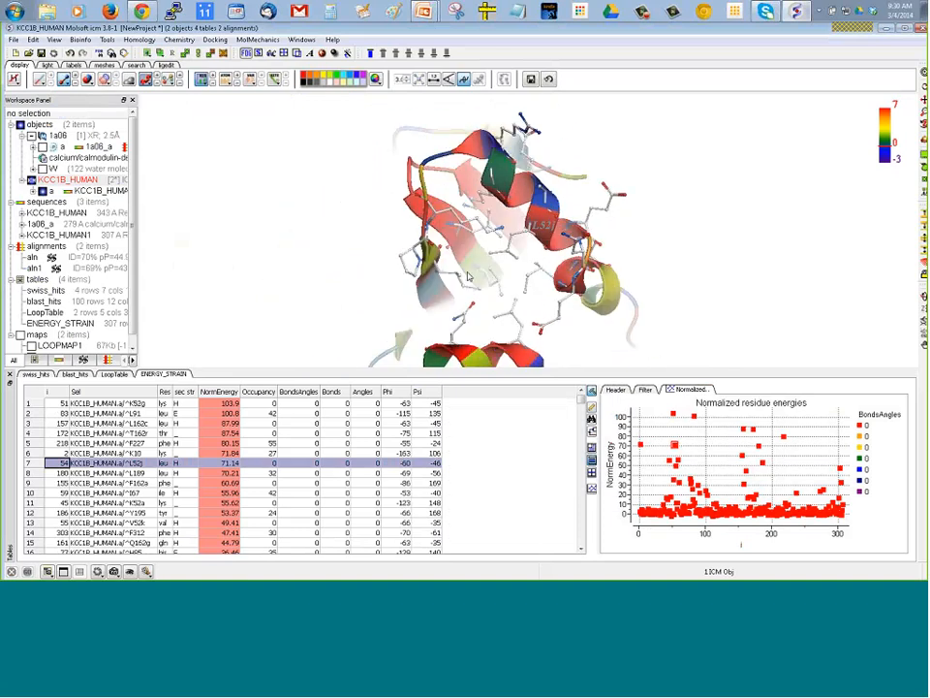
{"action": "left_click", "coordinate": [145, 82]}
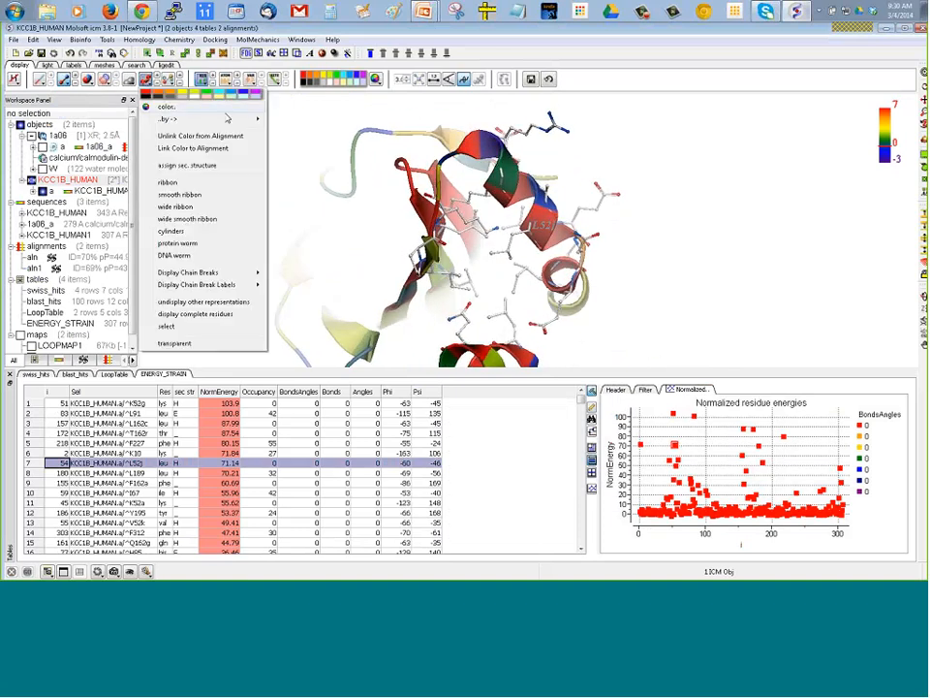
{"action": "left_click", "coordinate": [756, 202]}
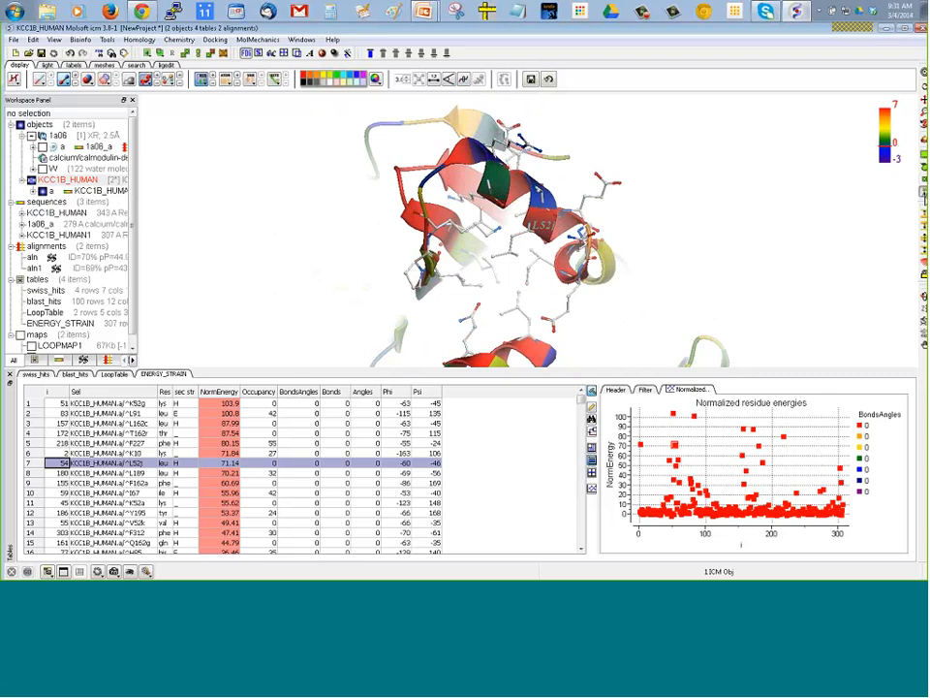
{"action": "left_click", "coordinate": [487, 235]}
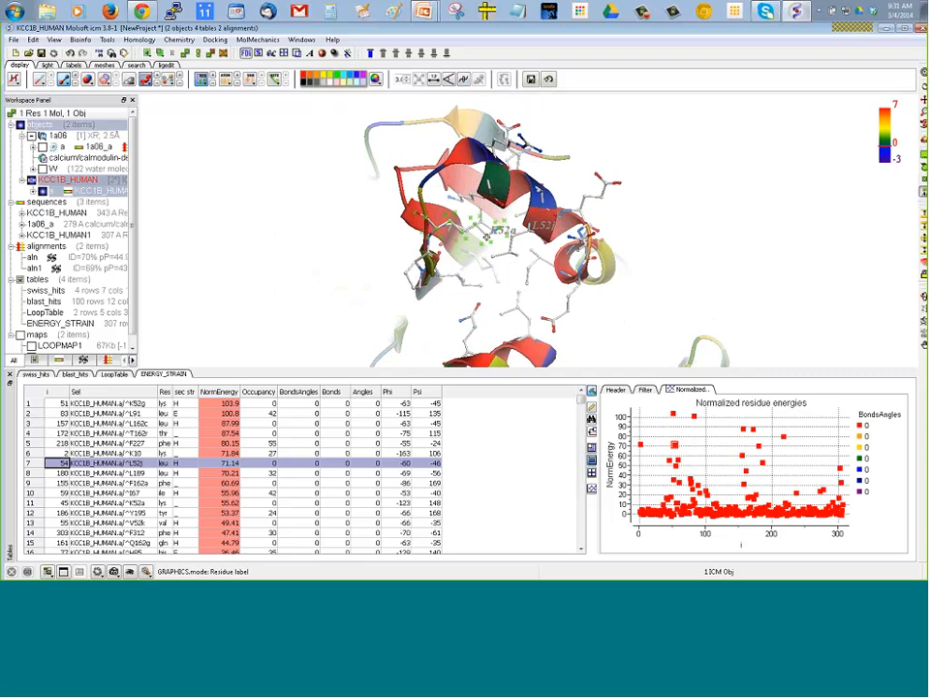
{"action": "left_click", "coordinate": [496, 254]}
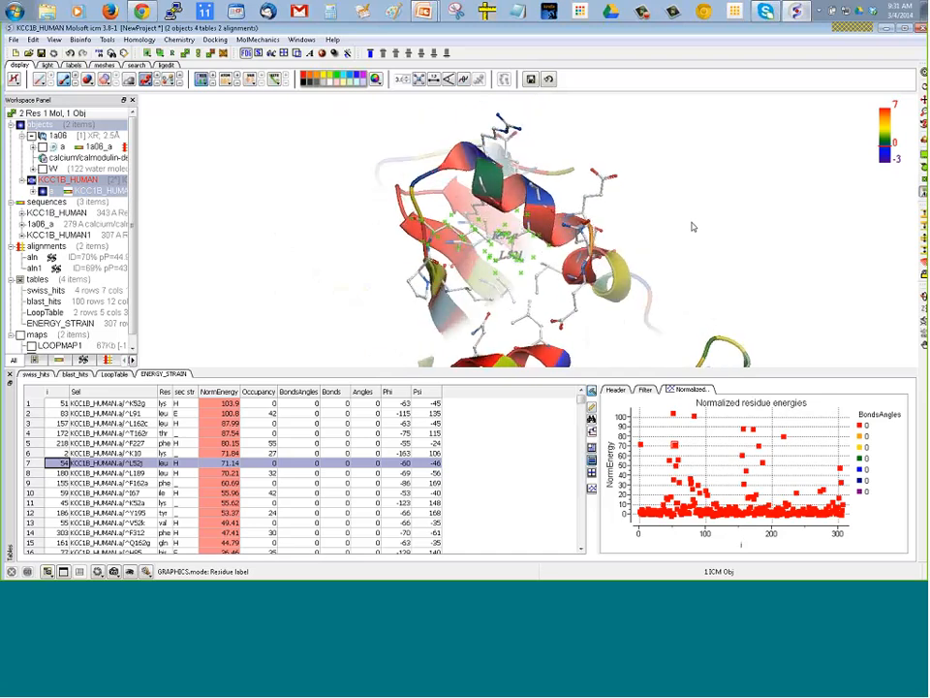
Optimize the side chains of K52a and L52j with 50 calls per variable and no systematic search
{"action": "right_click", "coordinate": [511, 256]}
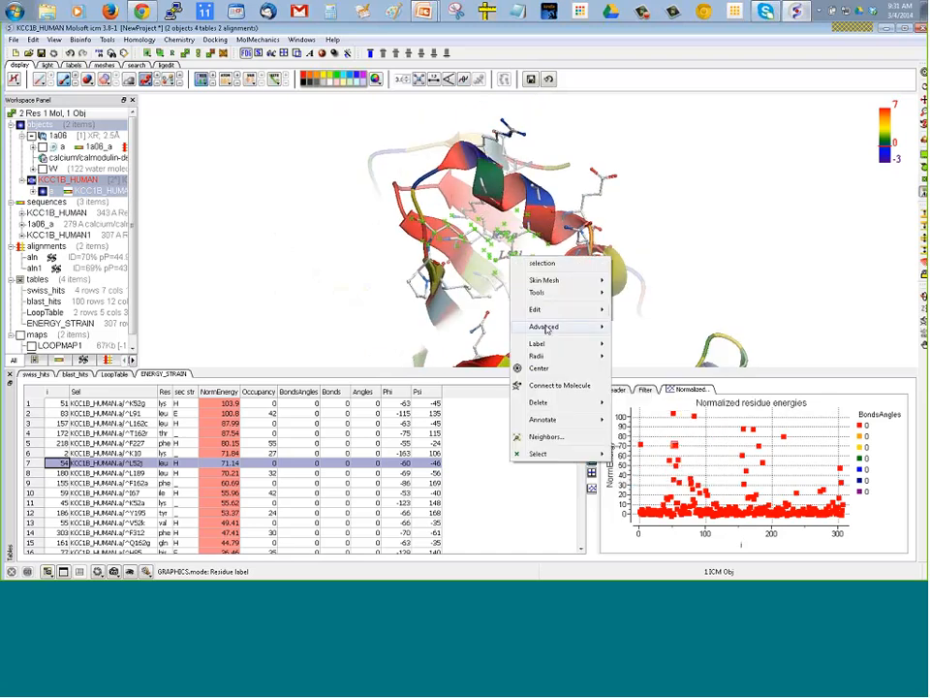
{"action": "mouse_move", "coordinate": [544, 326]}
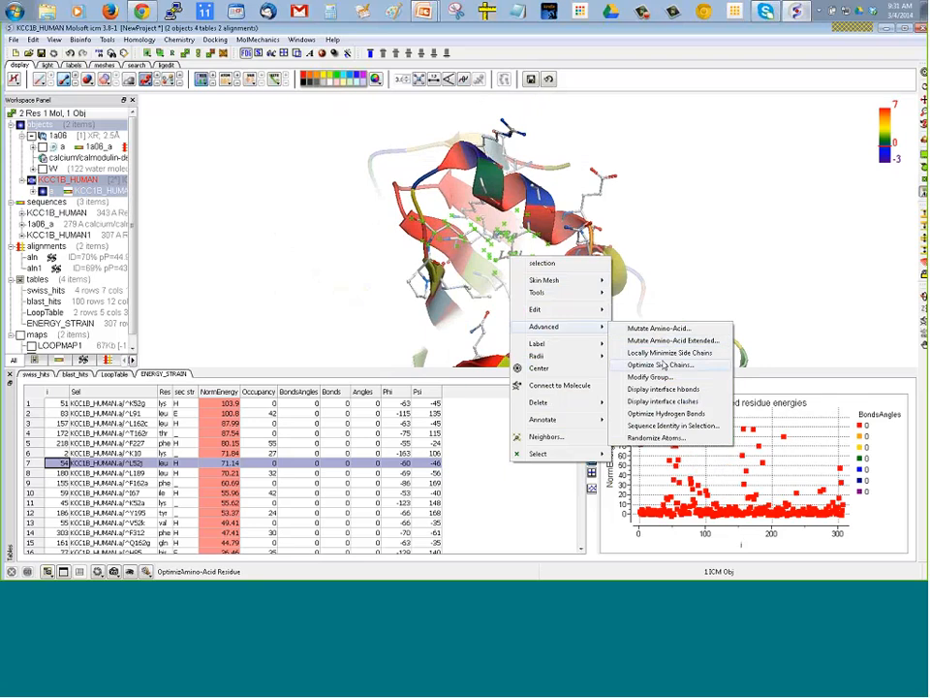
{"action": "left_click", "coordinate": [664, 366]}
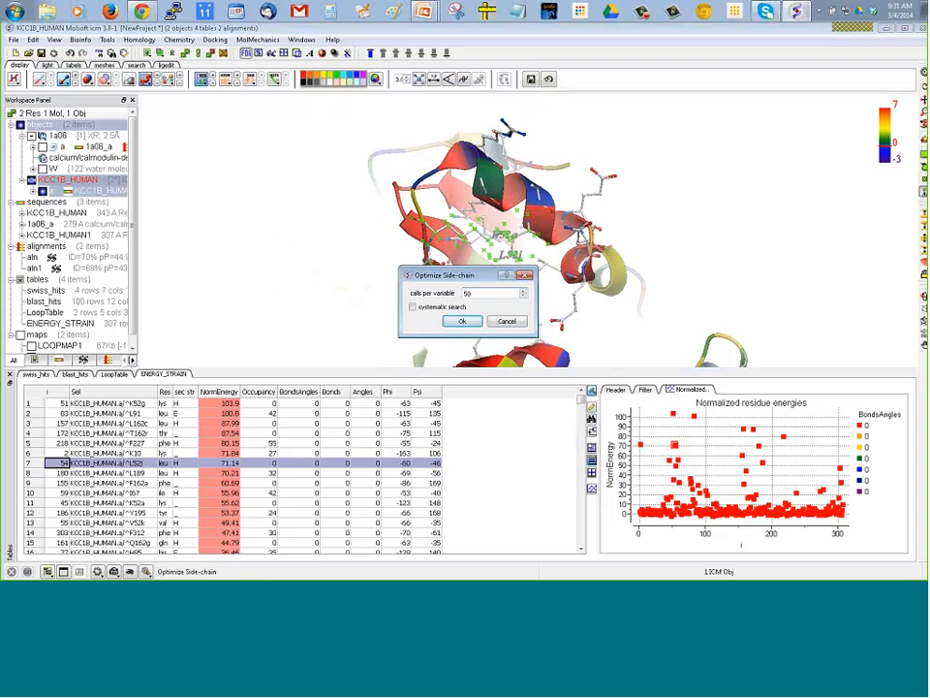
{"action": "type", "text": "50"}
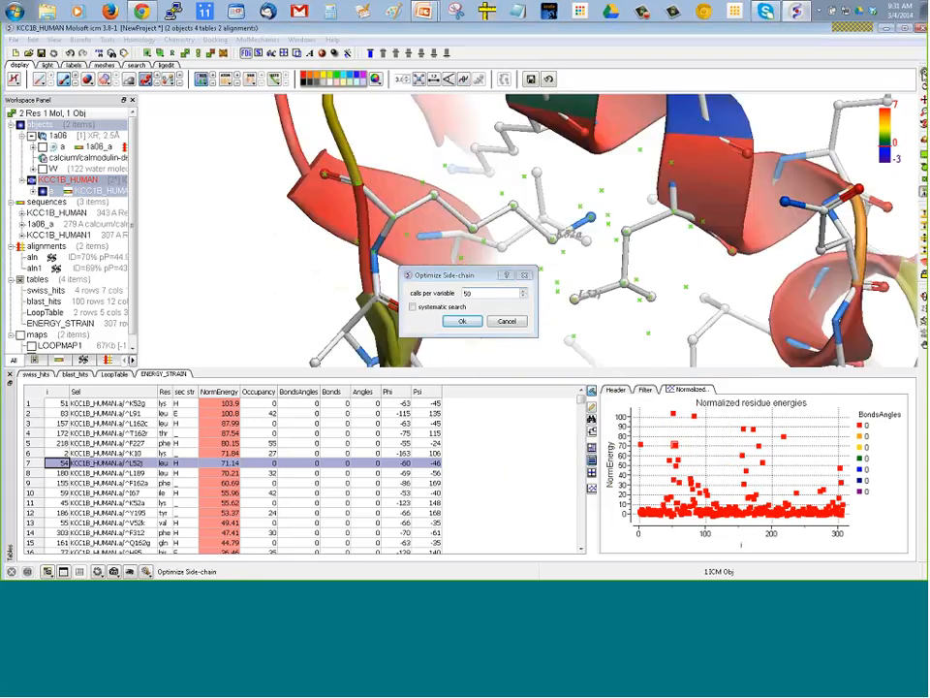
{"action": "left_click", "coordinate": [463, 323]}
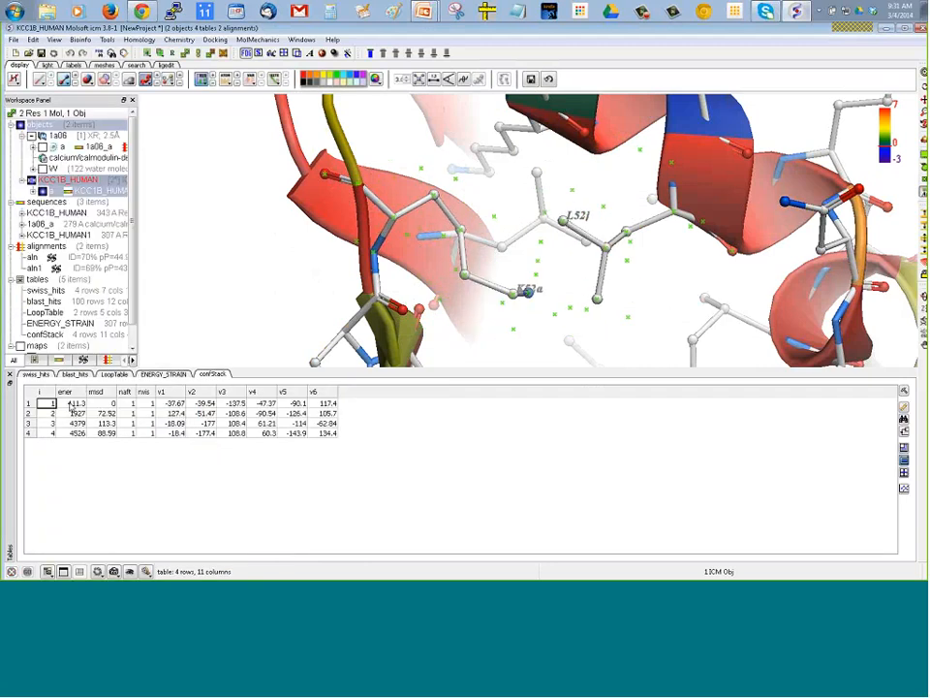
Compare the alternative K52a and L52j side-chain conformations in the confStack table on the model, ending on the second one
{"action": "left_click", "coordinate": [69, 403]}
{"action": "left_click", "coordinate": [70, 414]}
{"action": "left_click", "coordinate": [69, 432]}
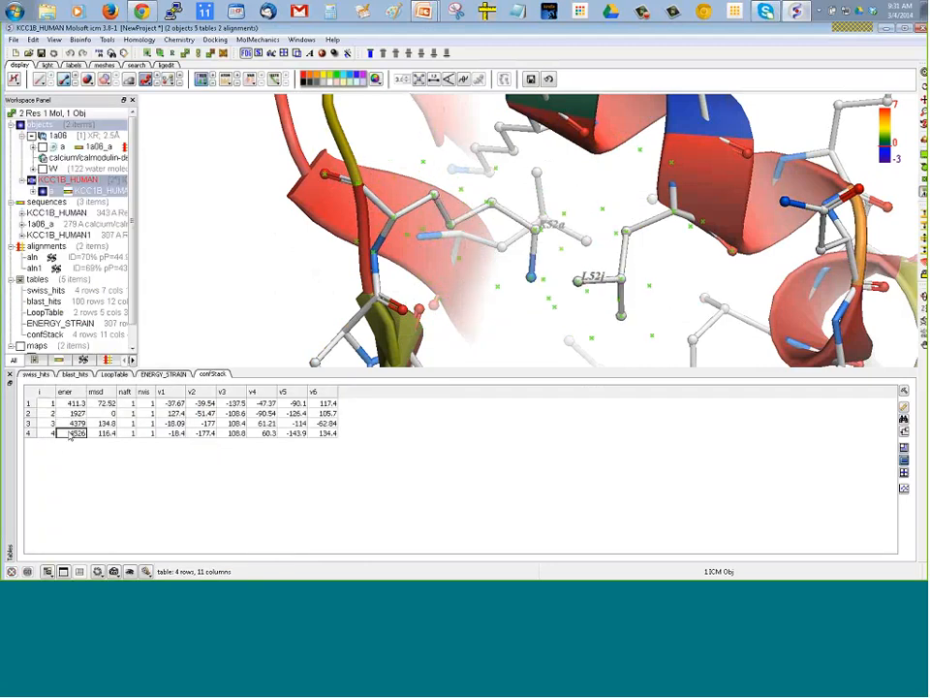
{"action": "left_click", "coordinate": [71, 423]}
{"action": "left_click", "coordinate": [71, 413]}
{"action": "left_click", "coordinate": [71, 404]}
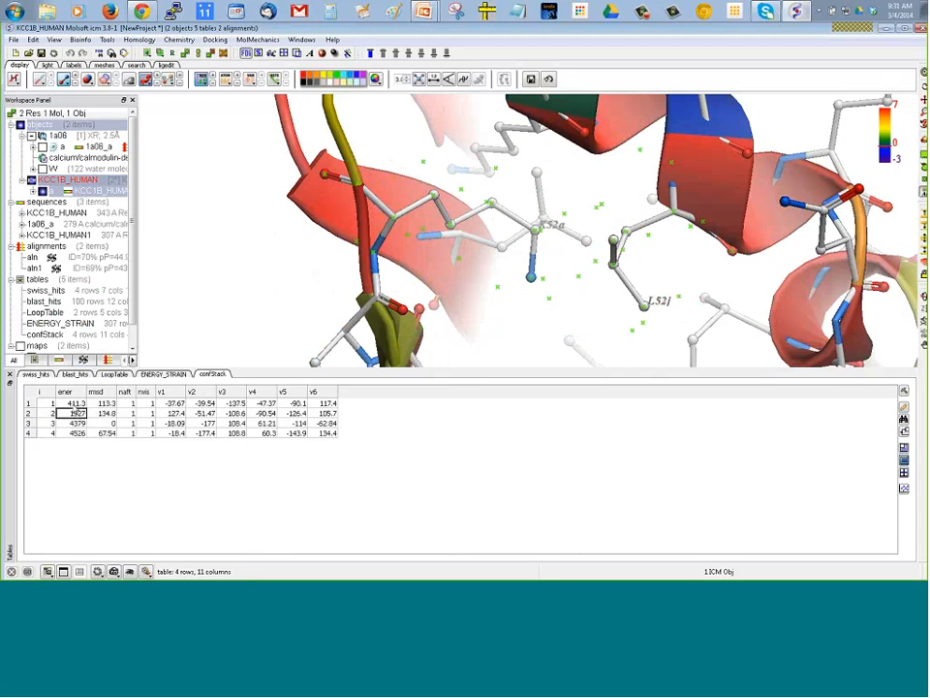
{"action": "left_click", "coordinate": [75, 413]}
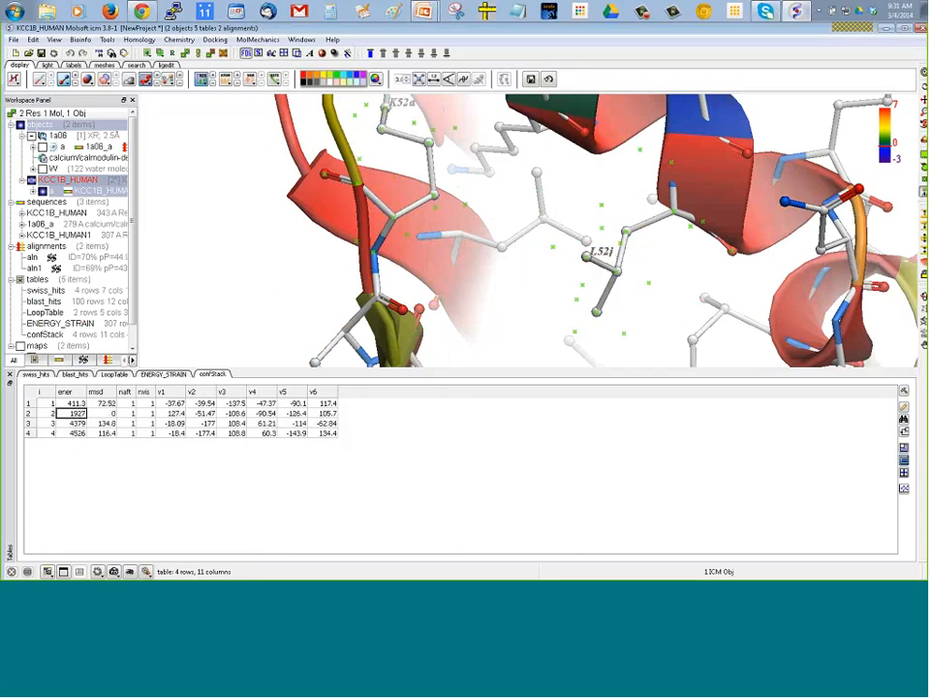
{"action": "left_click_drag", "start_coordinate": [156, 222], "coordinate": [157, 257]}
{"action": "left_click_drag", "start_coordinate": [231, 256], "coordinate": [252, 242]}
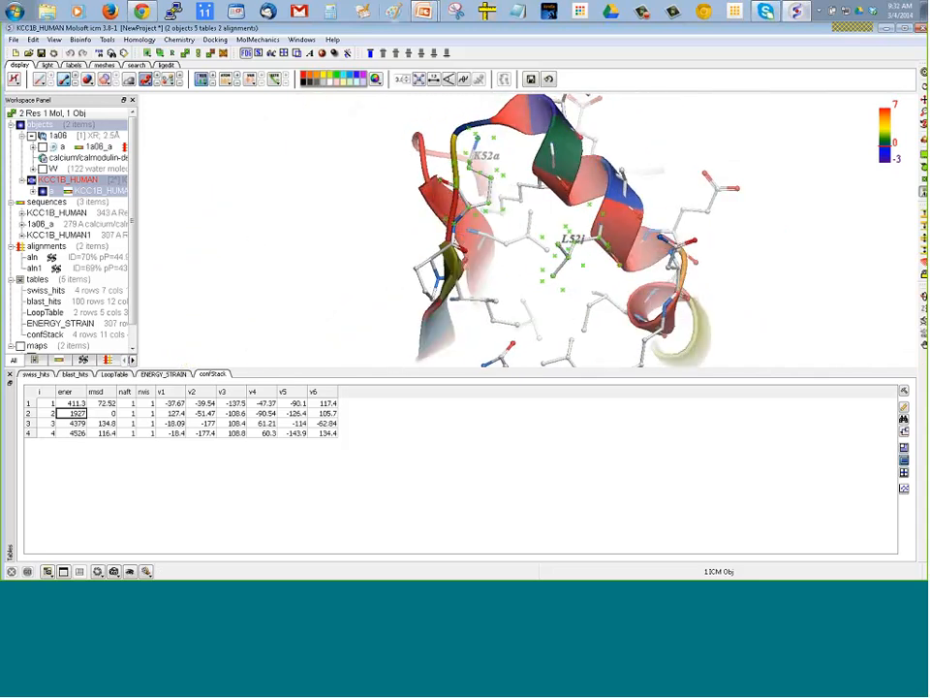
Switch to the protein_structure_webinar_2014 presentation in PowerPoint
{"action": "mouse_move", "coordinate": [323, 8]}
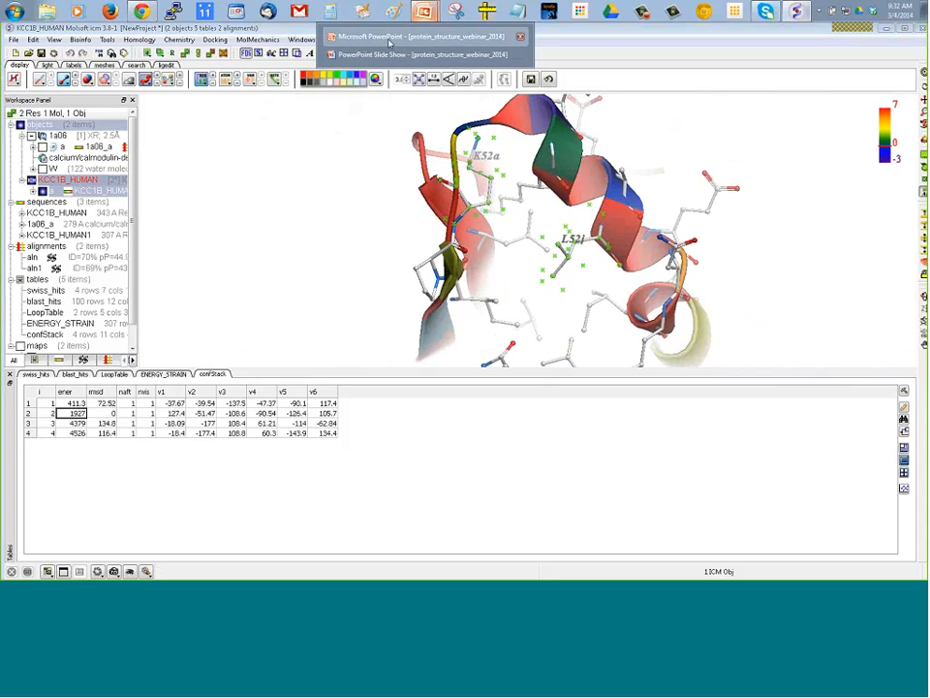
{"action": "left_click", "coordinate": [390, 42]}
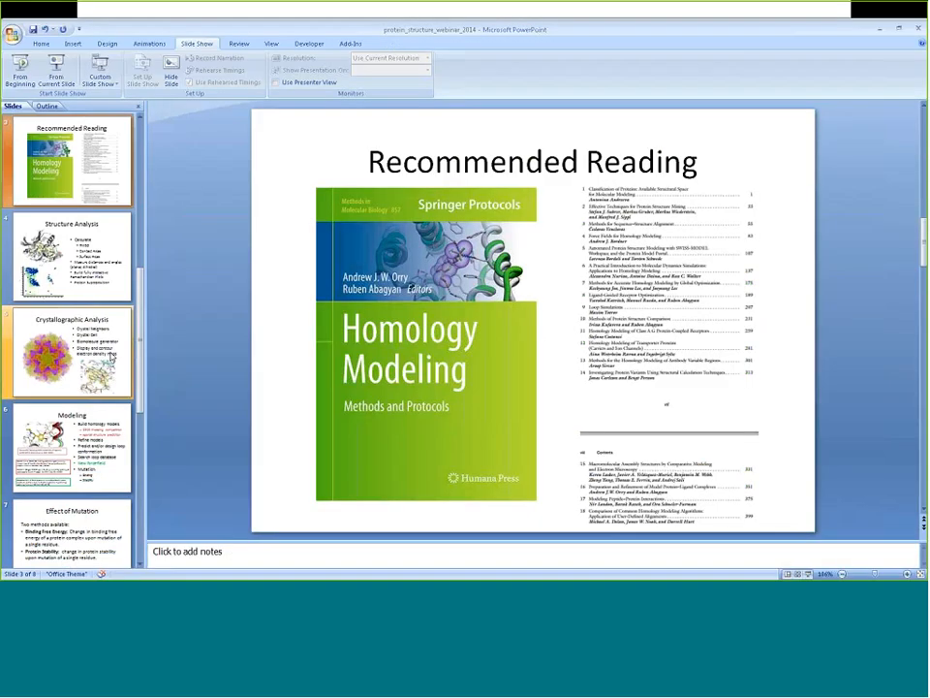
Switch back to ICM, clear the selection and examine the K52a and L52j side chains in an enlarged 3D view
{"action": "key", "text": "alt+Tab"}
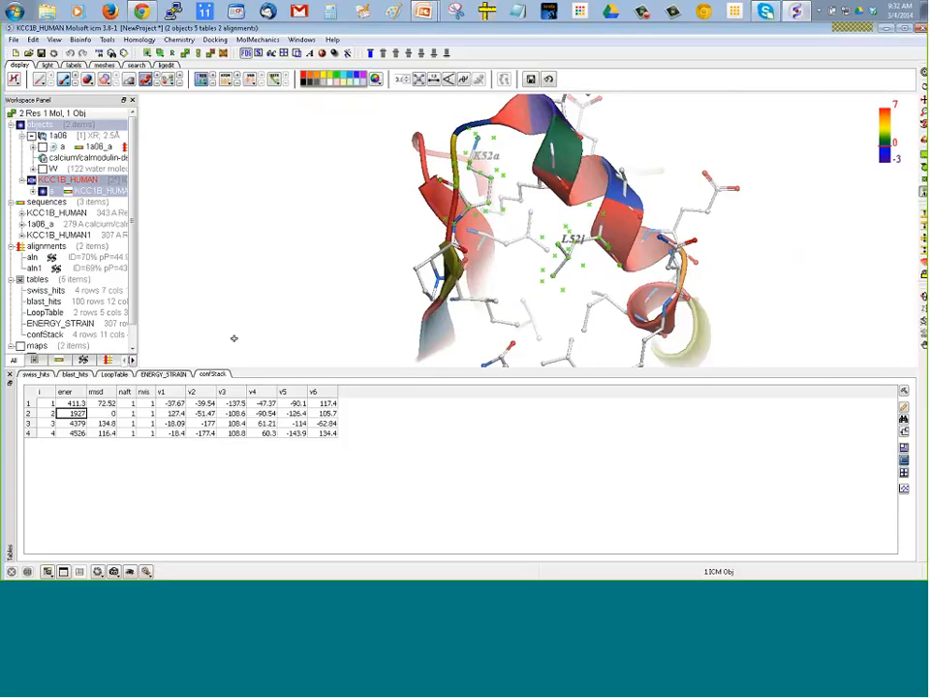
{"action": "left_click_drag", "start_coordinate": [346, 252], "coordinate": [324, 250]}
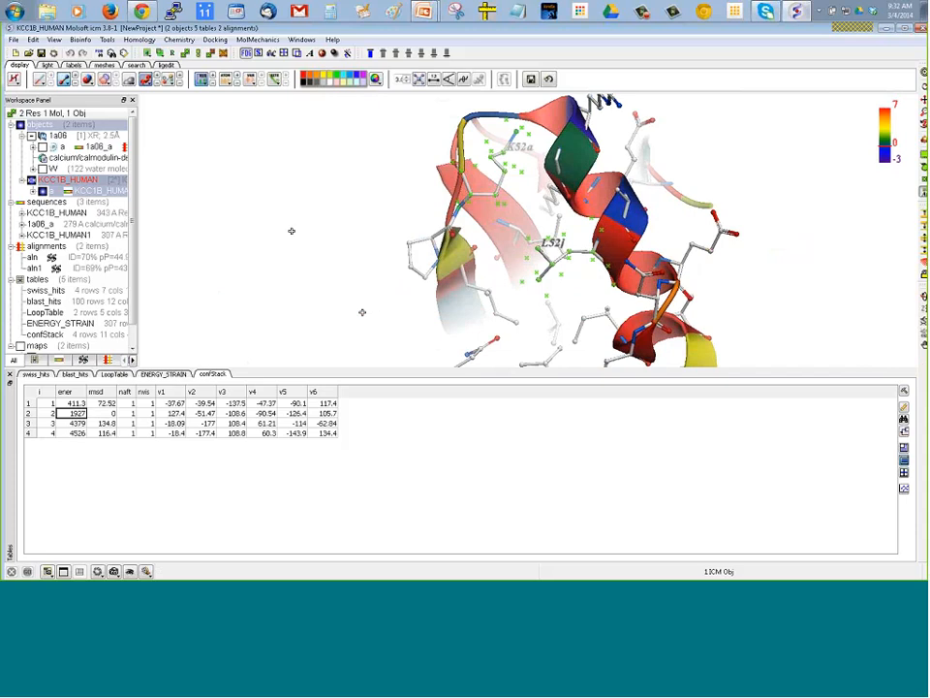
{"action": "right_click_drag", "start_coordinate": [291, 231], "coordinate": [314, 251]}
{"action": "left_click_drag", "start_coordinate": [348, 259], "coordinate": [385, 256]}
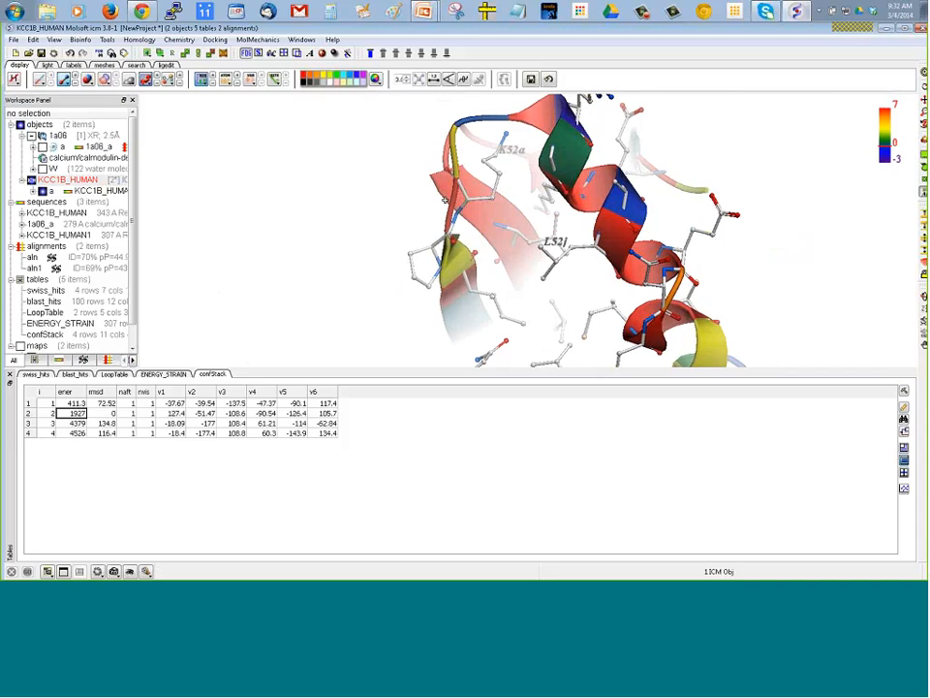
{"action": "left_click_drag", "start_coordinate": [445, 201], "coordinate": [391, 271]}
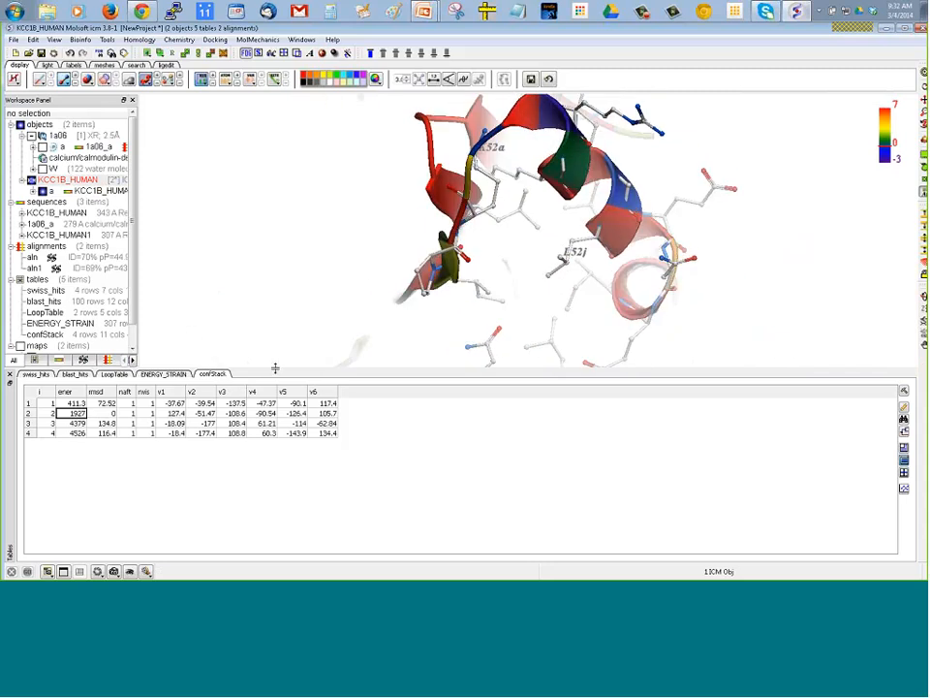
{"action": "left_click_drag", "start_coordinate": [279, 369], "coordinate": [277, 459]}
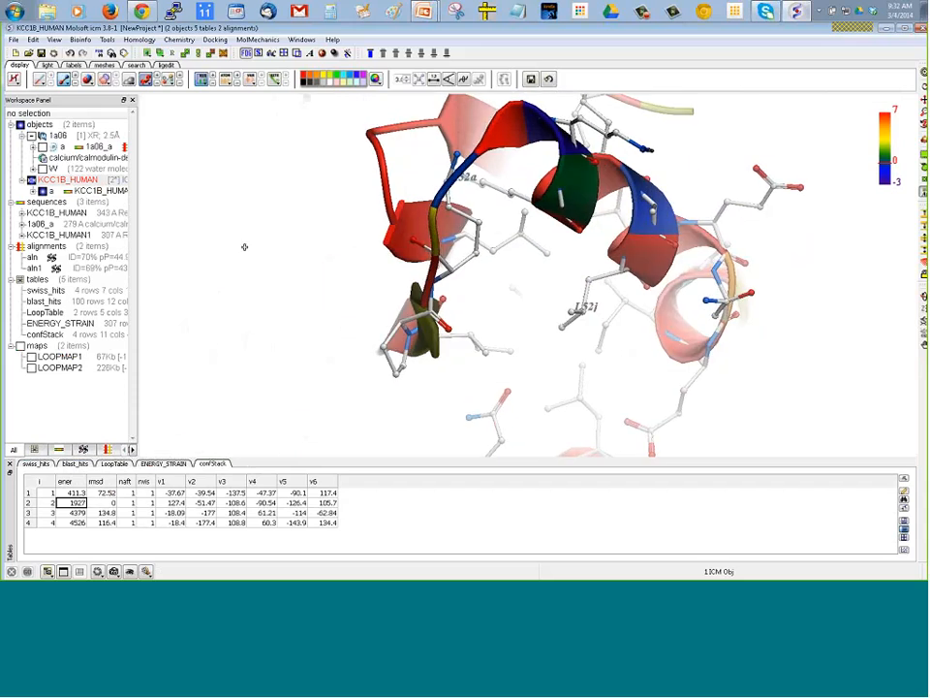
Delete all items from the current project and open the project file loop_model_setup.icb
{"action": "left_click", "coordinate": [32, 39]}
{"action": "left_click", "coordinate": [49, 64]}
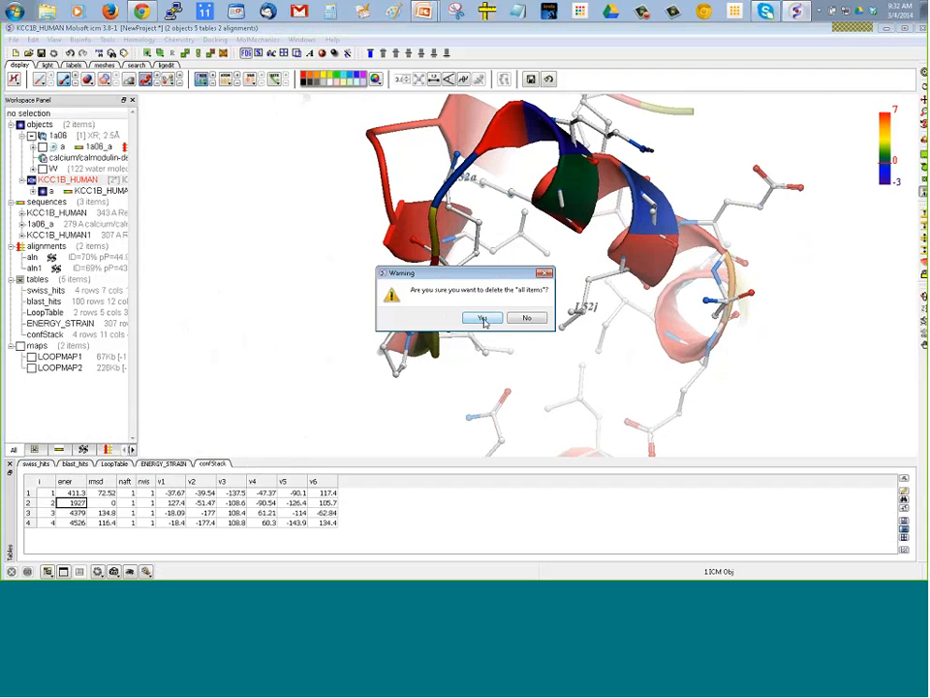
{"action": "left_click", "coordinate": [483, 322]}
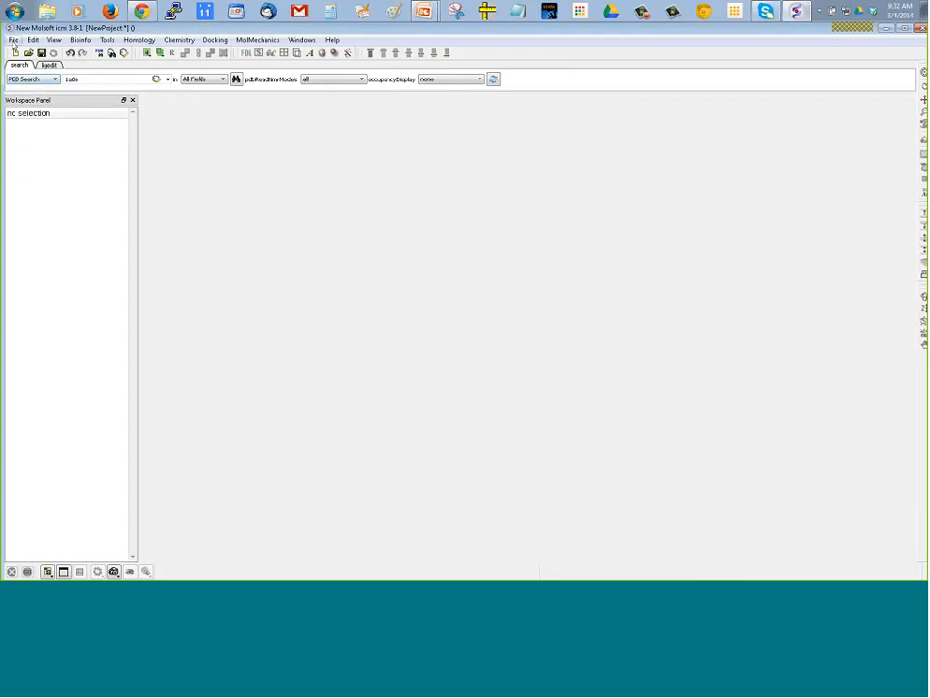
{"action": "left_click", "coordinate": [13, 40]}
{"action": "mouse_move", "coordinate": [87, 254]}
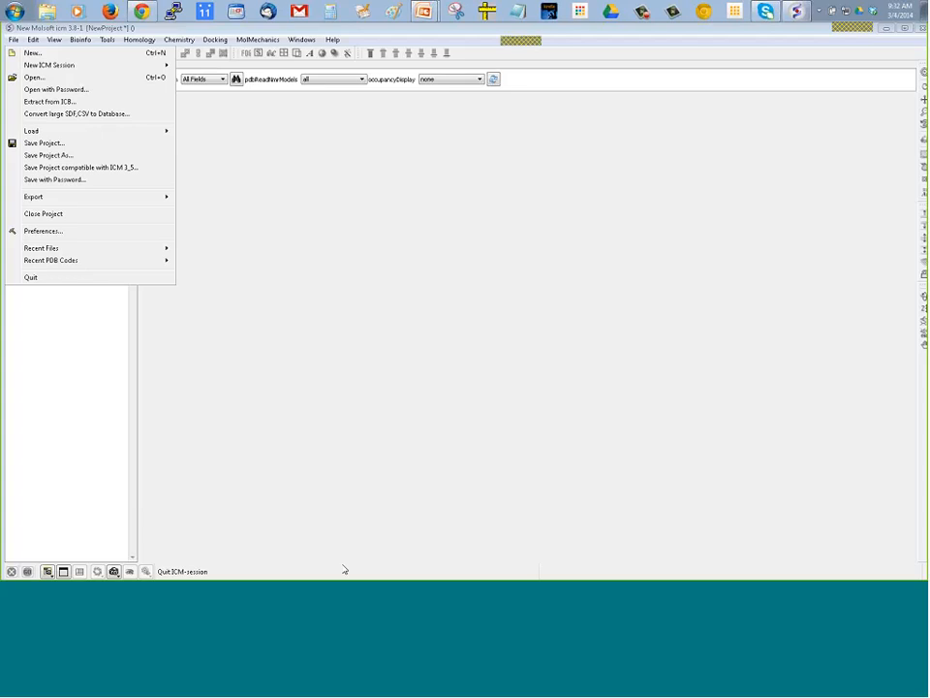
{"action": "left_click", "coordinate": [35, 77]}
{"action": "double_click", "coordinate": [261, 123]}
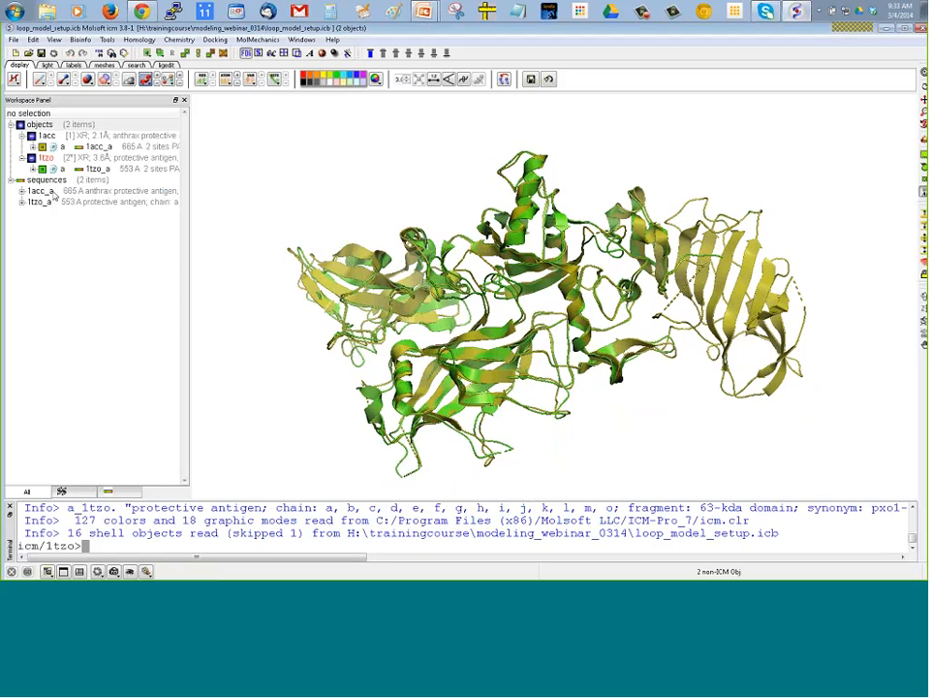
Align the 1acc_a and 1tzo_a sequences, close the terminal and check the alignment for gaps
{"action": "left_click_drag", "start_coordinate": [245, 232], "coordinate": [265, 174]}
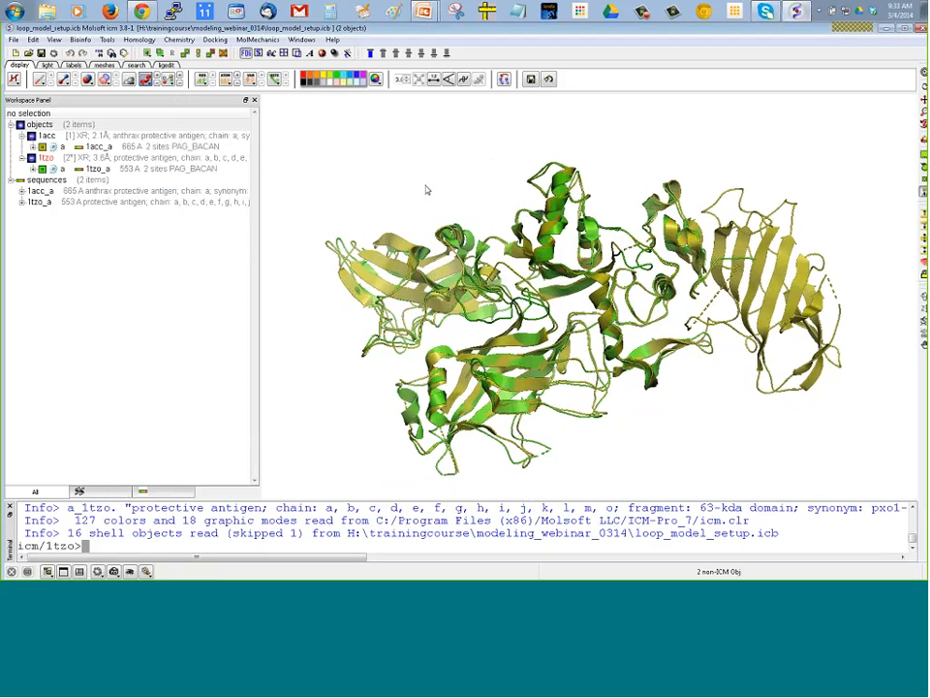
{"action": "left_click_drag", "start_coordinate": [427, 189], "coordinate": [280, 142]}
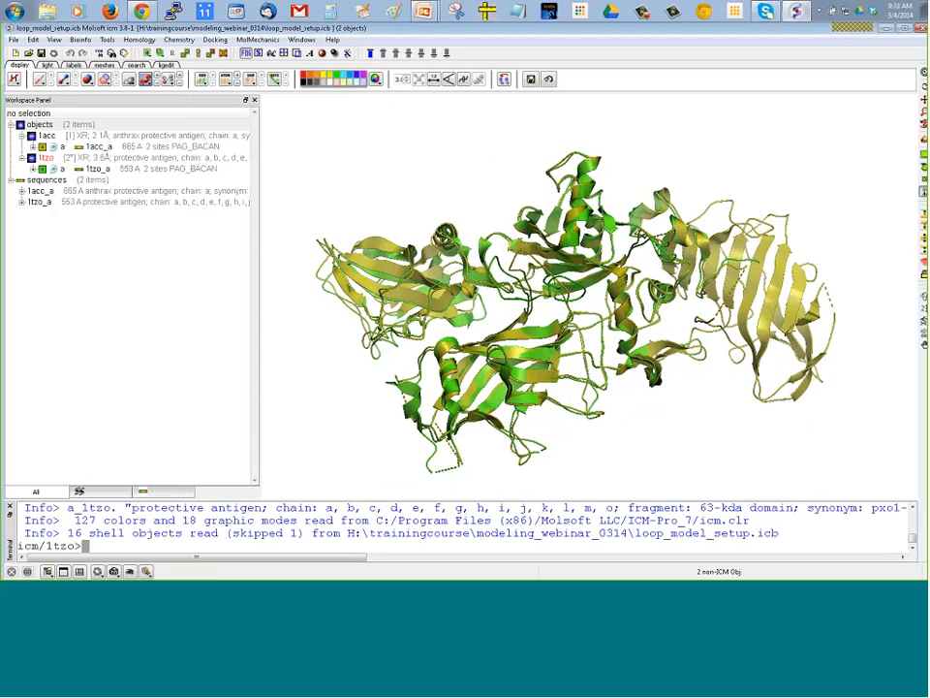
{"action": "left_click", "coordinate": [49, 199]}
{"action": "left_click", "coordinate": [58, 204], "text": "shift"}
{"action": "right_click", "coordinate": [58, 204]}
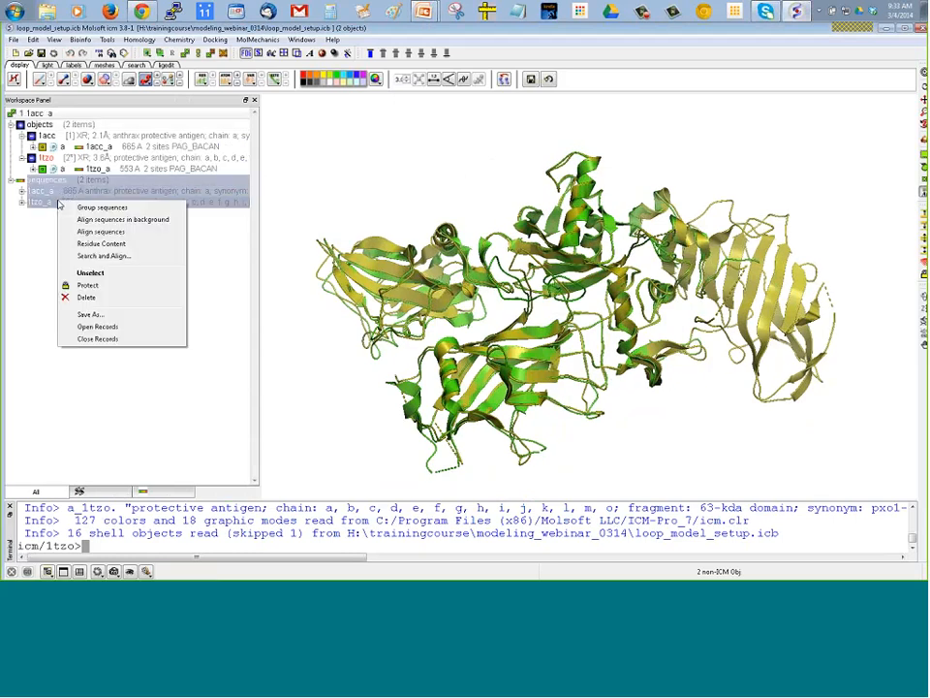
{"action": "left_click", "coordinate": [101, 231]}
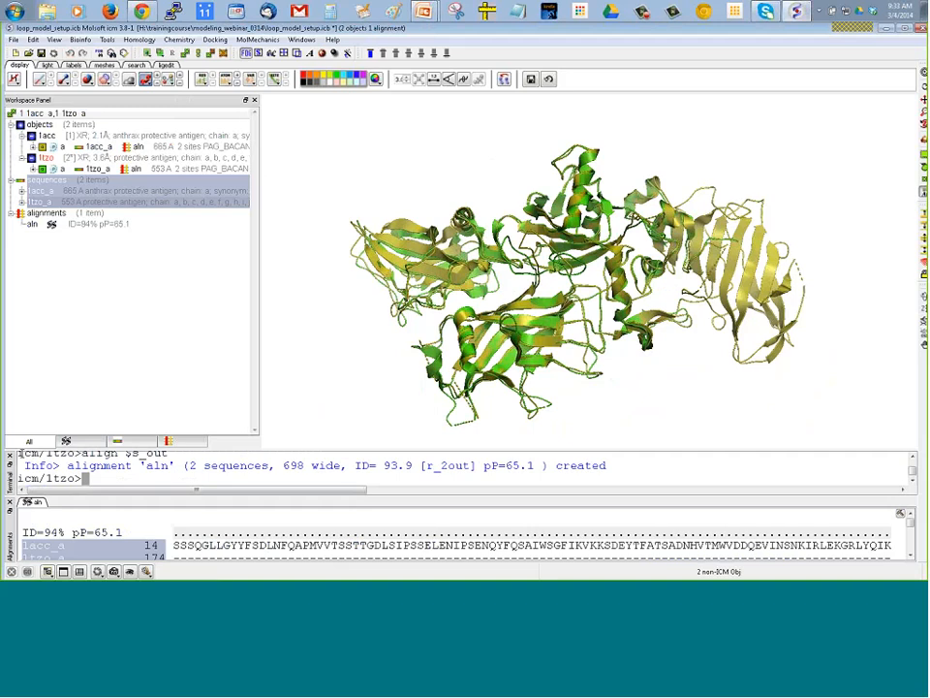
{"action": "left_click", "coordinate": [11, 455]}
{"action": "scroll", "coordinate": [766, 528], "scroll_direction": "down", "scroll_amount": 2}
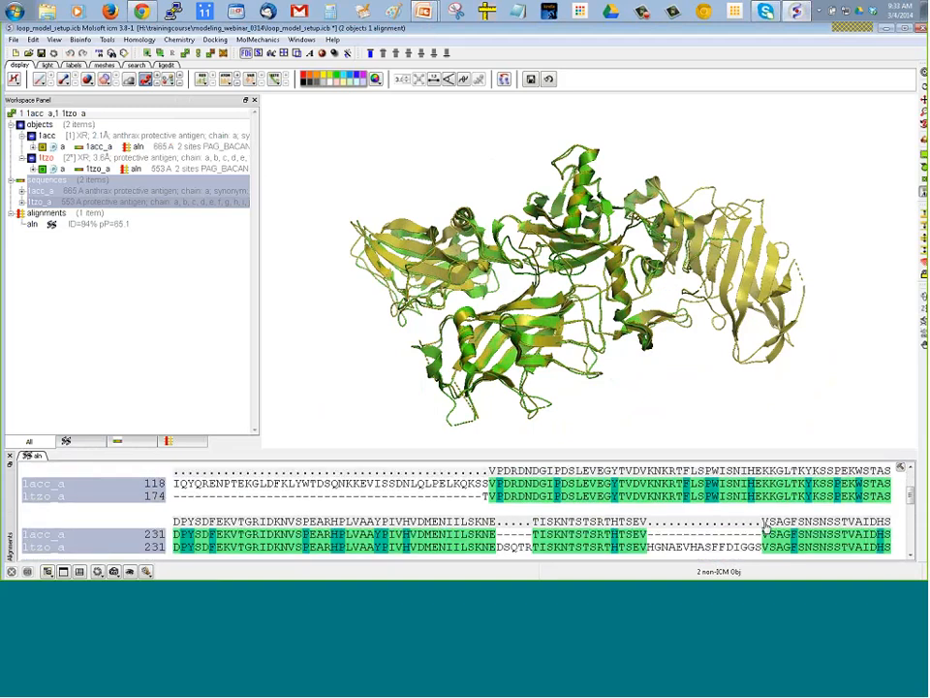
{"action": "scroll", "coordinate": [767, 529], "scroll_direction": "down", "scroll_amount": 2}
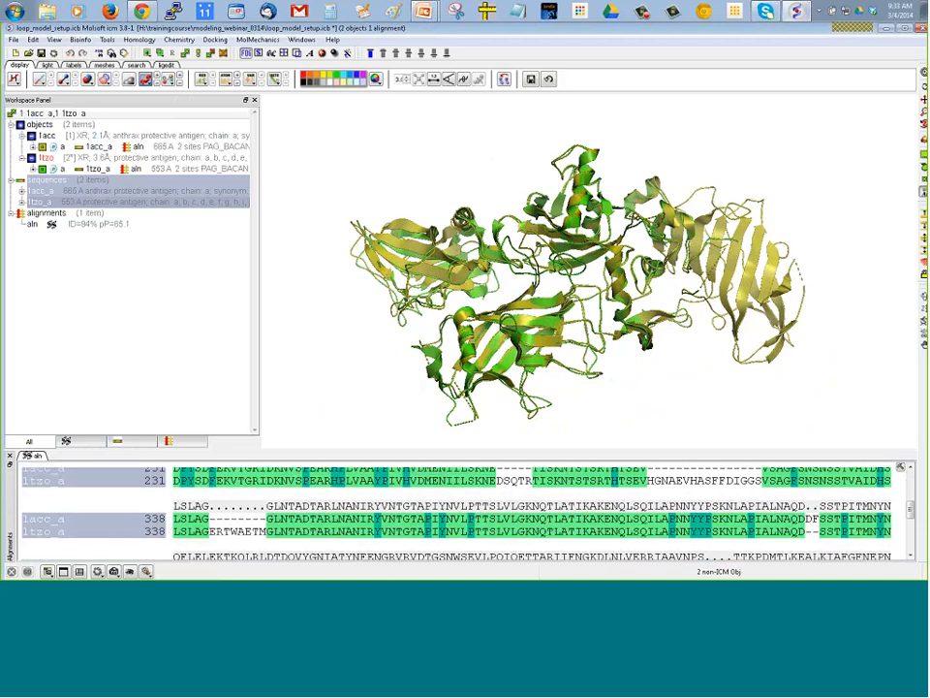
Select the YYPSK loop residues in chain a of 1acc and center the 3D view on them
{"action": "left_click", "coordinate": [33, 147]}
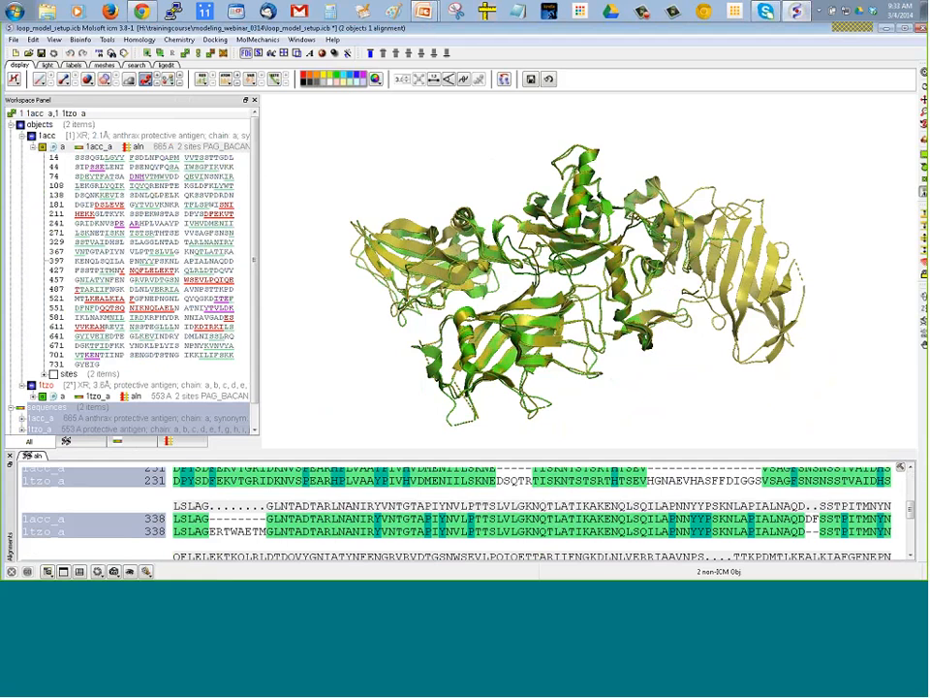
{"action": "scroll", "coordinate": [128, 356], "scroll_direction": "down", "scroll_amount": 1}
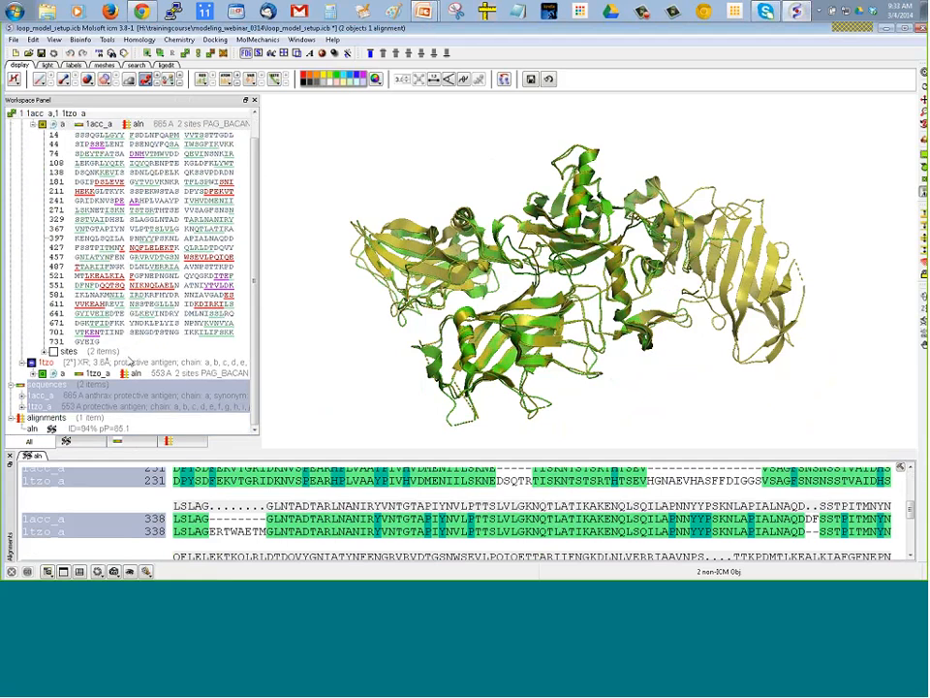
{"action": "scroll", "coordinate": [114, 291], "scroll_direction": "up", "scroll_amount": 1}
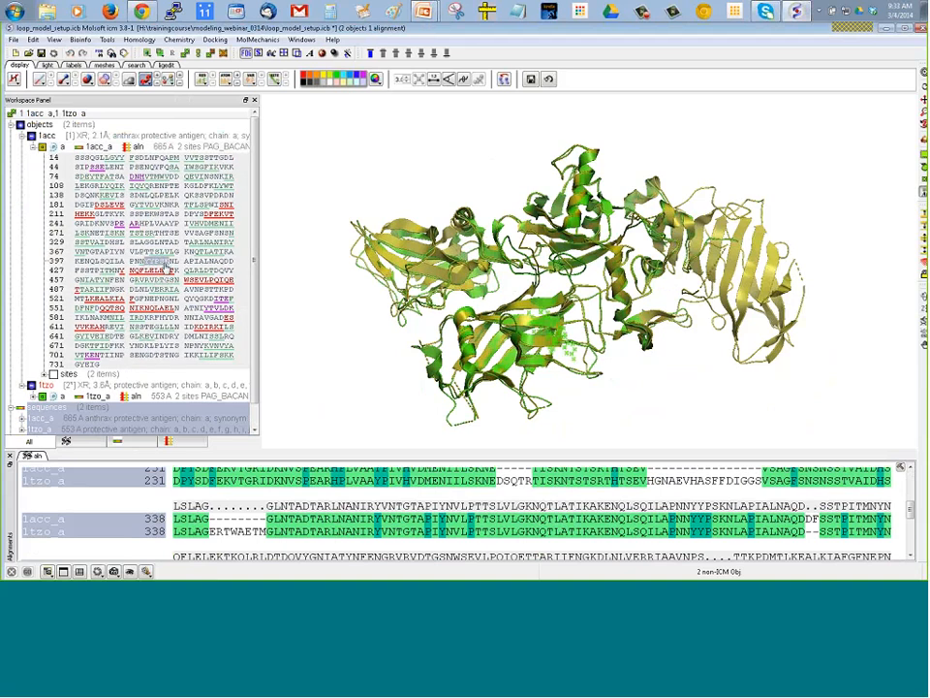
{"action": "left_click_drag", "start_coordinate": [164, 264], "coordinate": [167, 263]}
{"action": "left_click", "coordinate": [924, 72]}
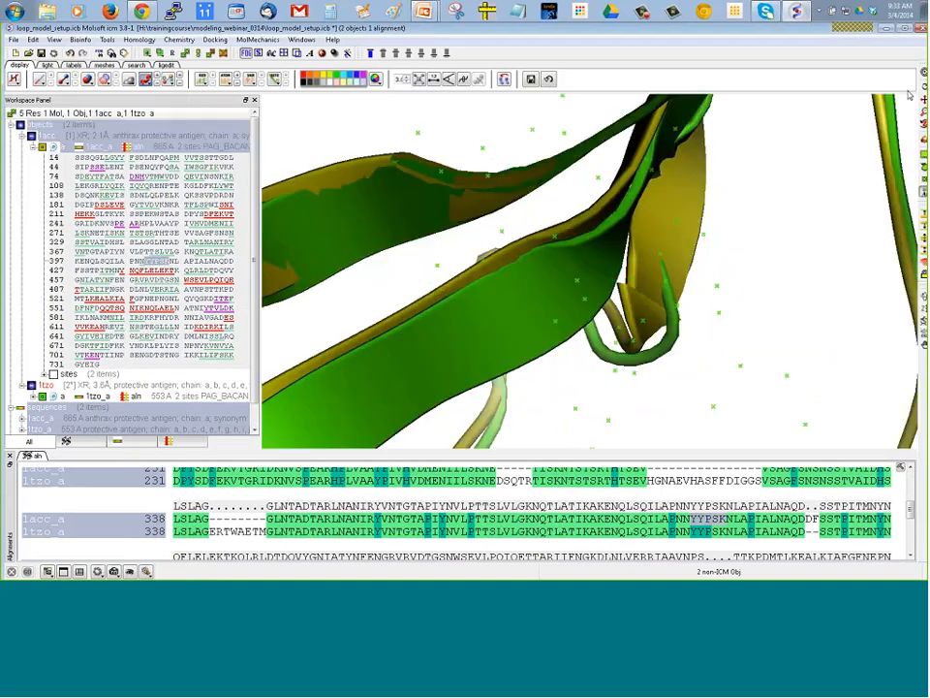
{"action": "left_click_drag", "start_coordinate": [791, 185], "coordinate": [707, 263]}
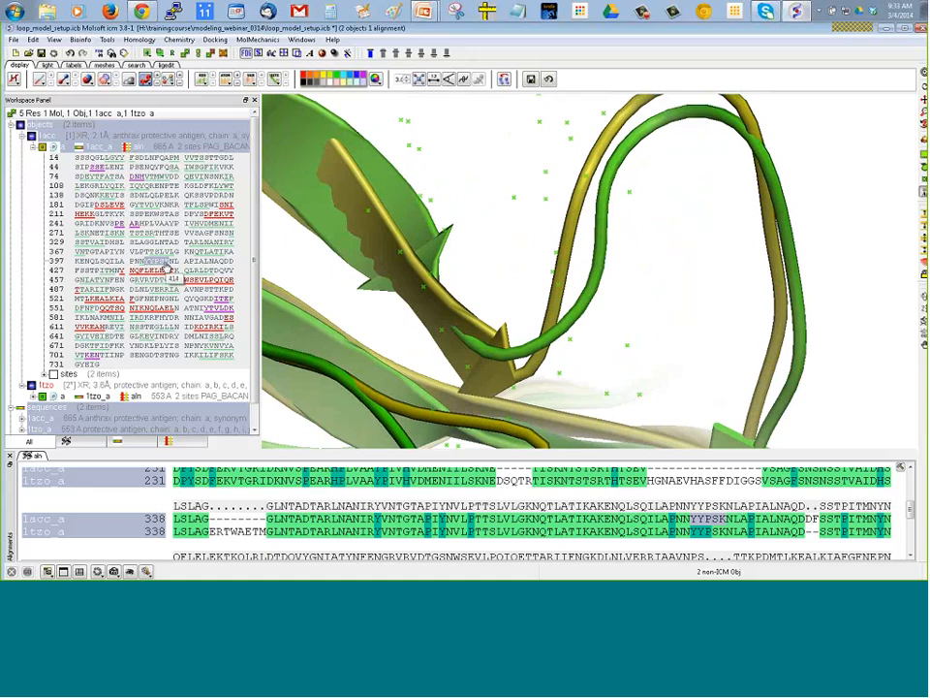
Display the selected 1acc loop residues as ball-and-stick
{"action": "left_click", "coordinate": [64, 81]}
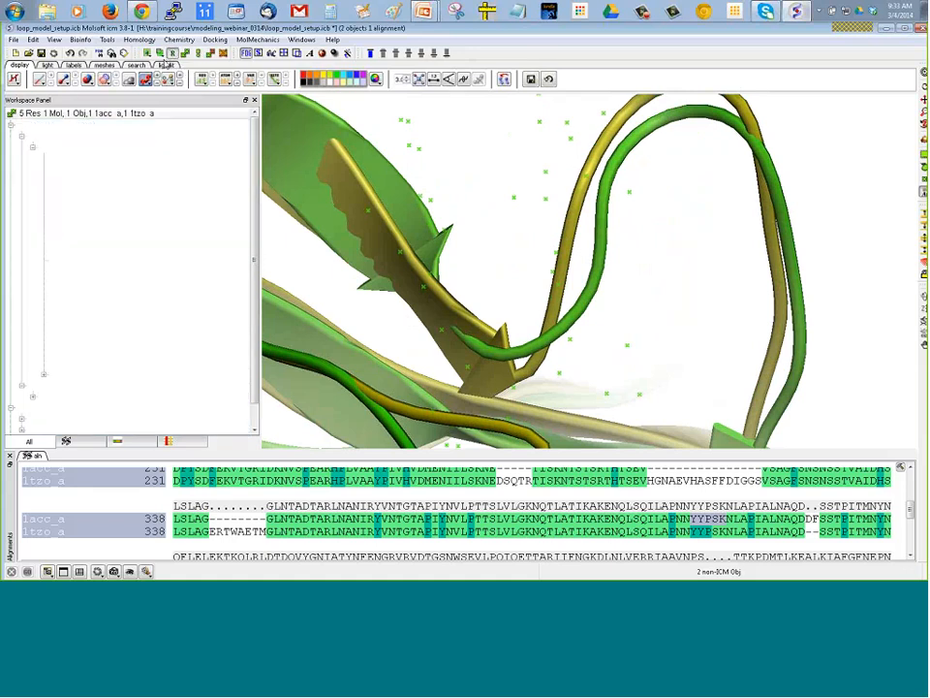
{"action": "left_click", "coordinate": [64, 81]}
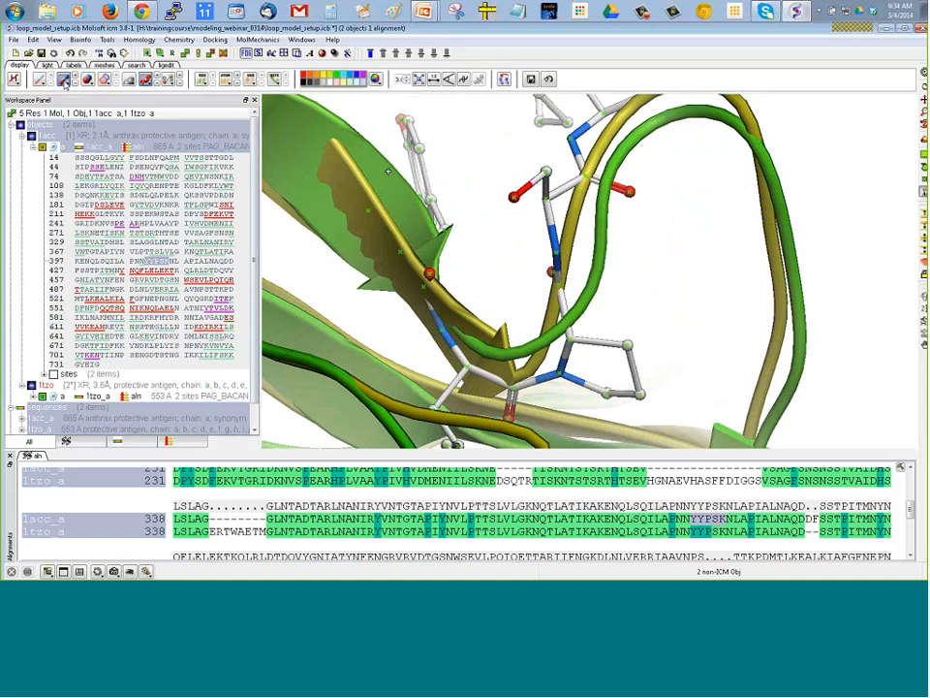
{"action": "left_click_drag", "start_coordinate": [457, 208], "coordinate": [649, 285]}
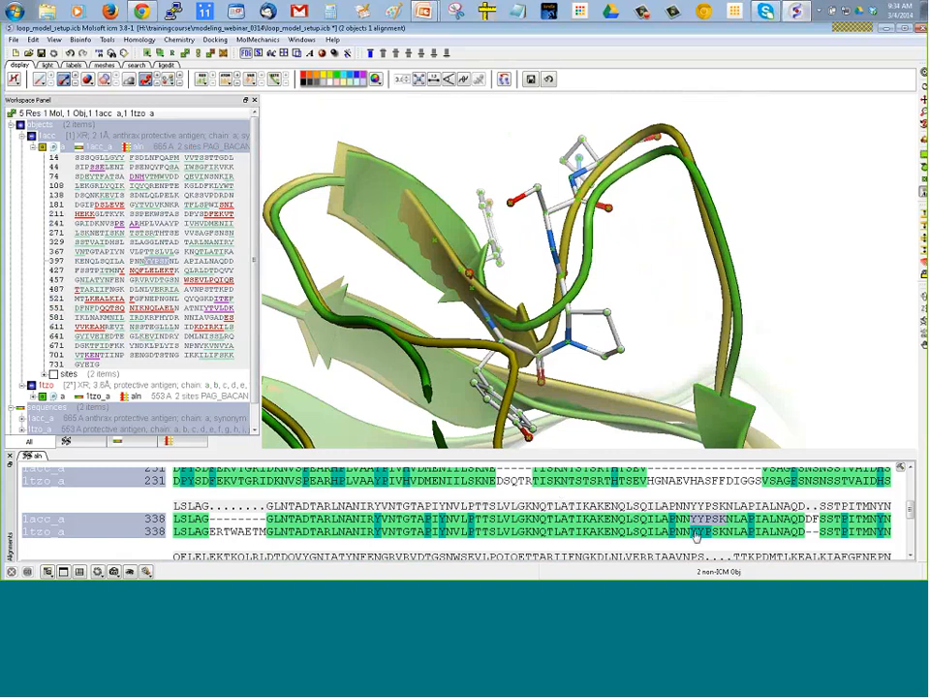
Add the matching YYPSK residues of 1tzo to the selection in the alignment and color the stick carbons by object
{"action": "left_click_drag", "start_coordinate": [704, 534], "coordinate": [724, 535]}
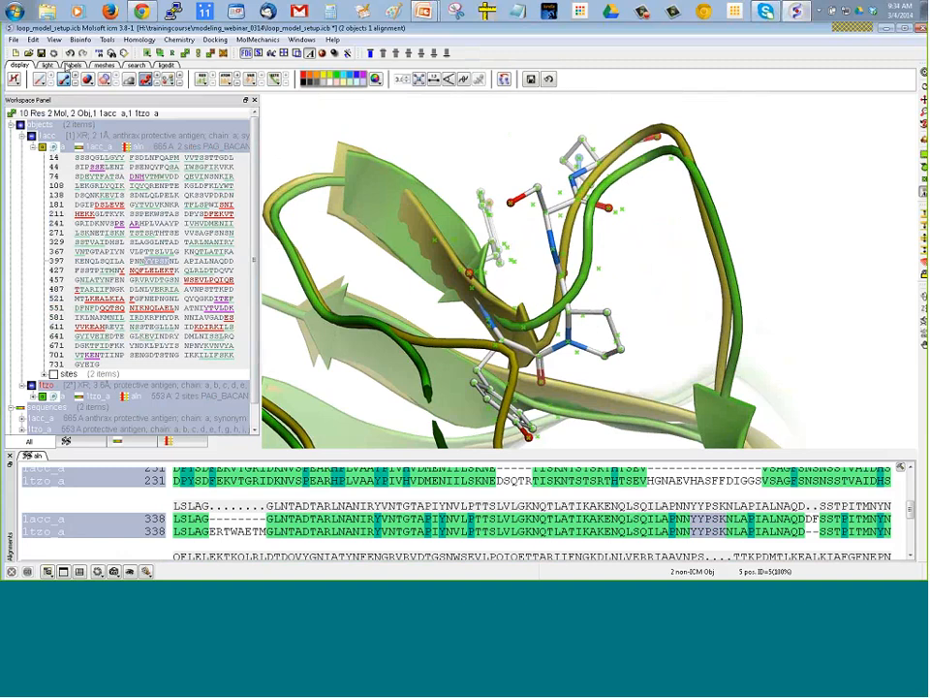
{"action": "left_click", "coordinate": [64, 81]}
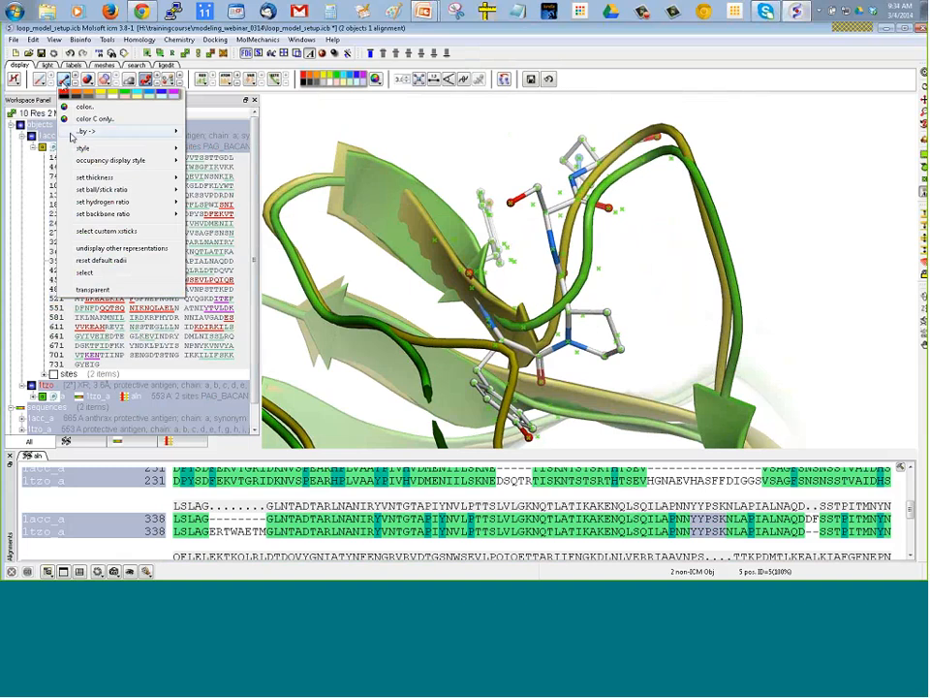
{"action": "mouse_move", "coordinate": [71, 134]}
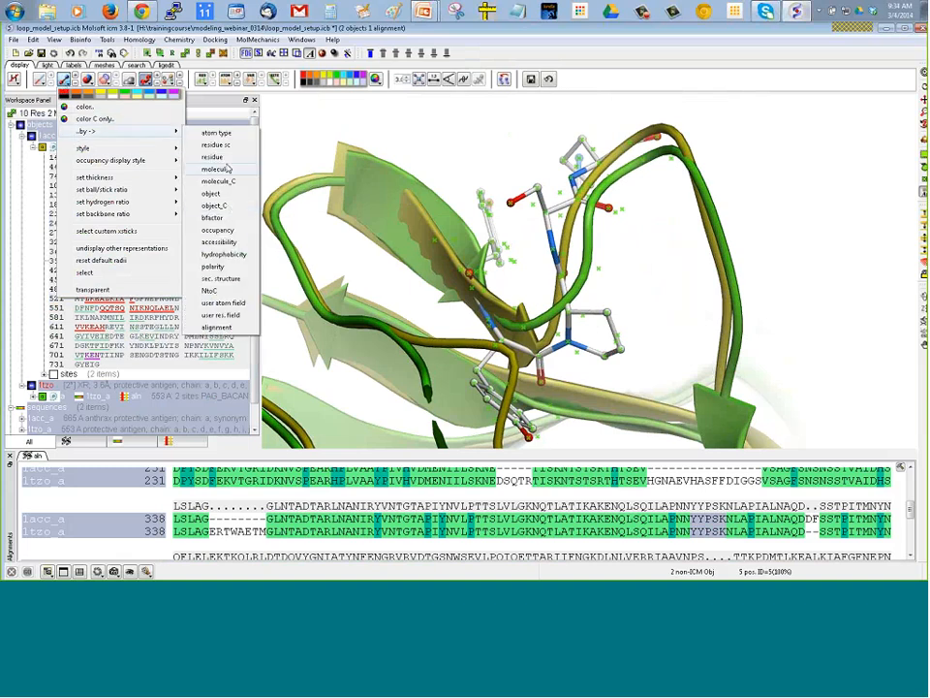
{"action": "left_click", "coordinate": [214, 205]}
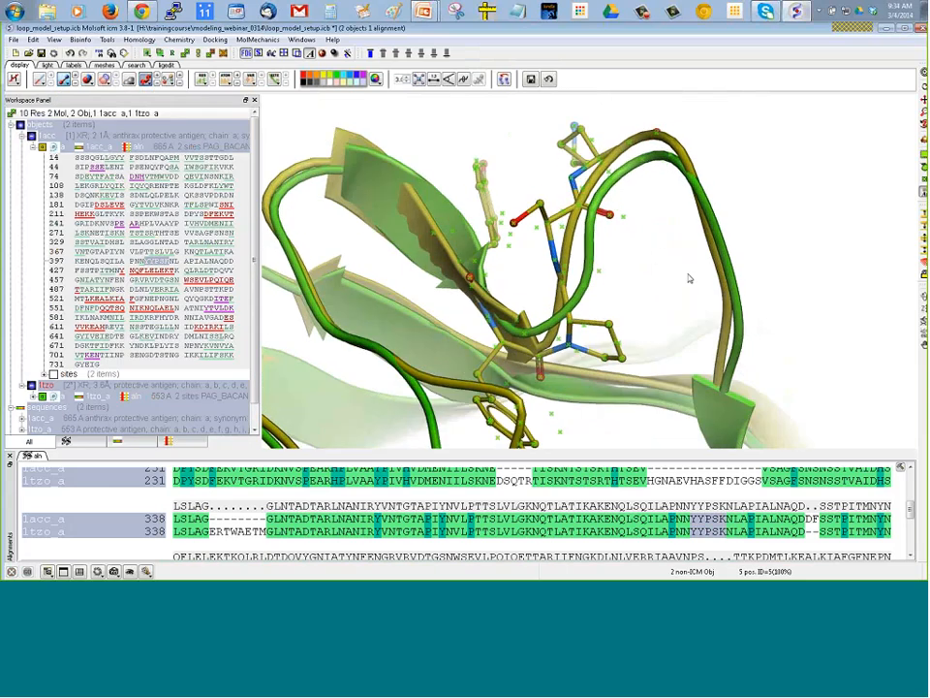
{"action": "left_click_drag", "start_coordinate": [689, 278], "coordinate": [381, 302]}
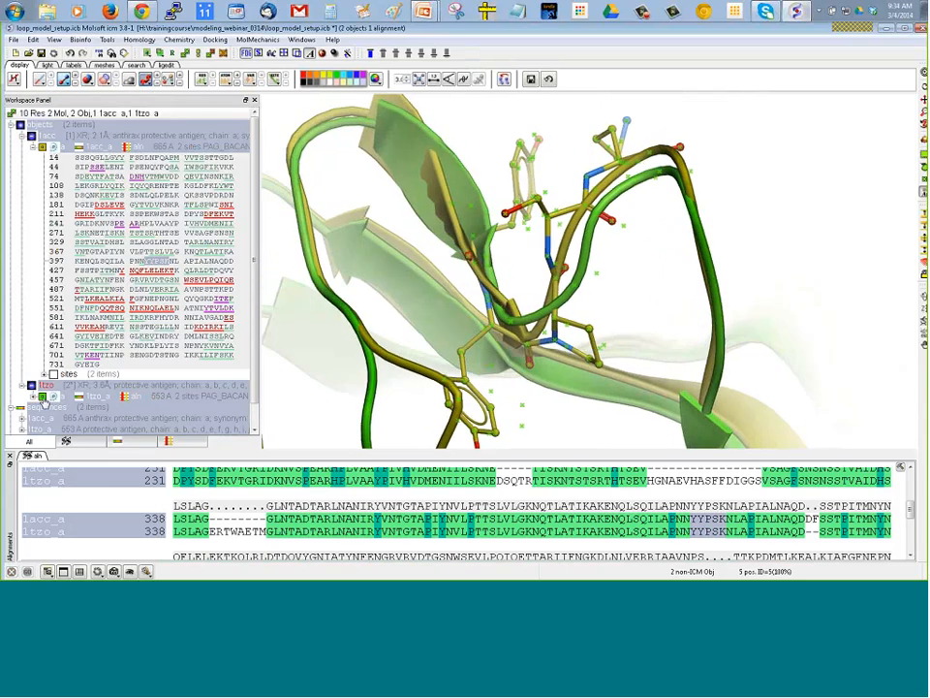
Hide chain a of 1acc, display the selected residues of both structures as sticks and color their carbons by object
{"action": "left_click", "coordinate": [44, 147]}
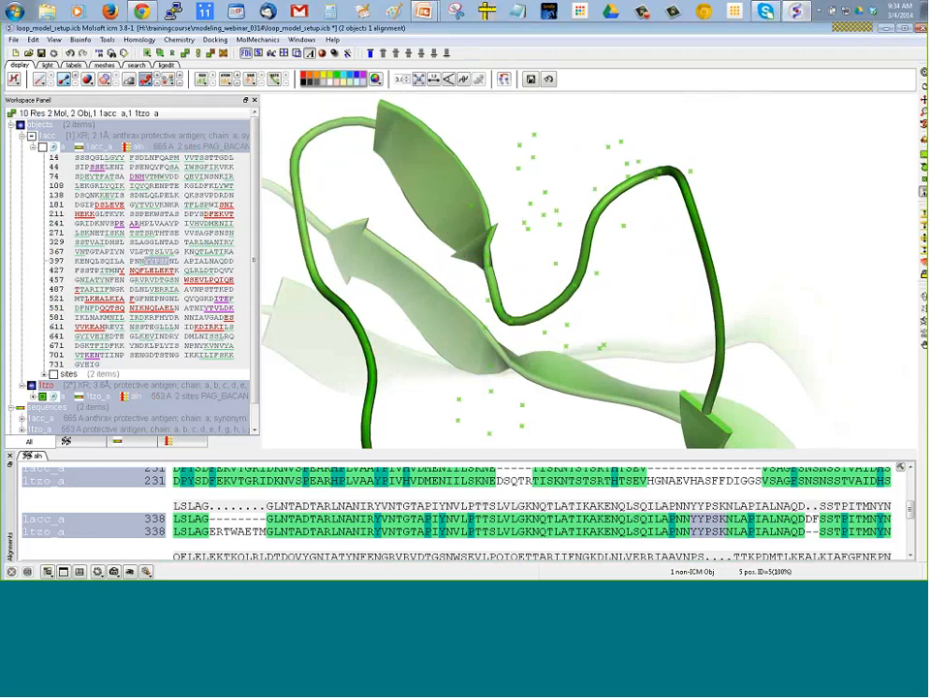
{"action": "left_click", "coordinate": [62, 79]}
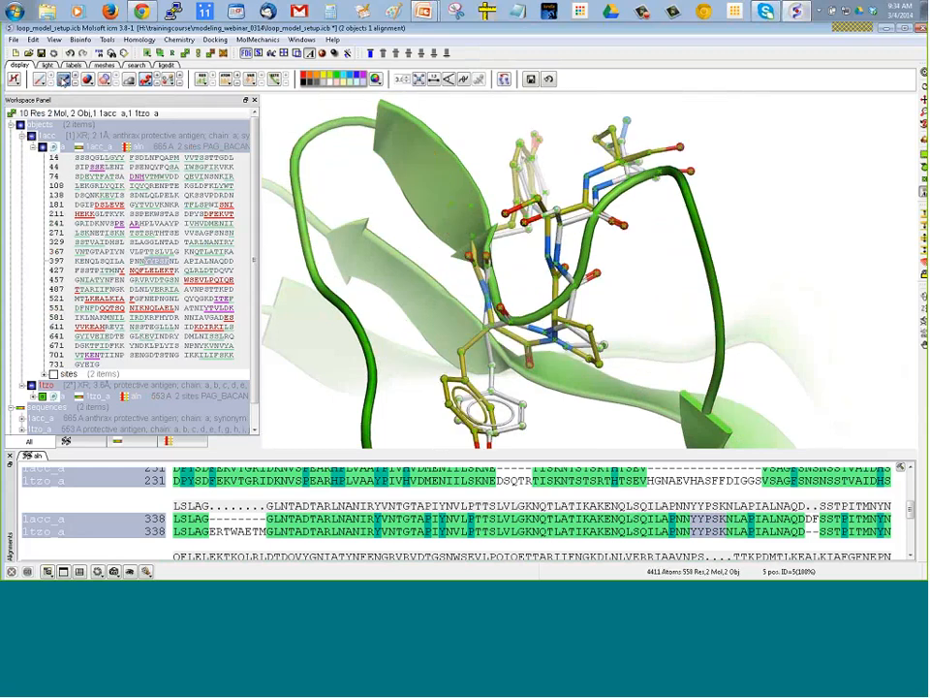
{"action": "right_click", "coordinate": [62, 80]}
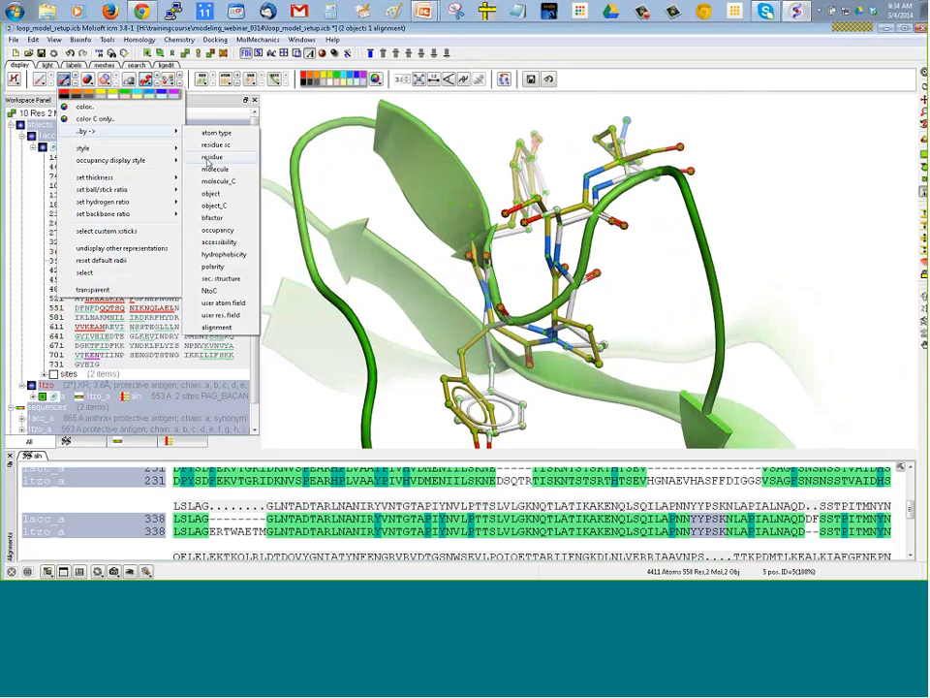
{"action": "left_click", "coordinate": [216, 208]}
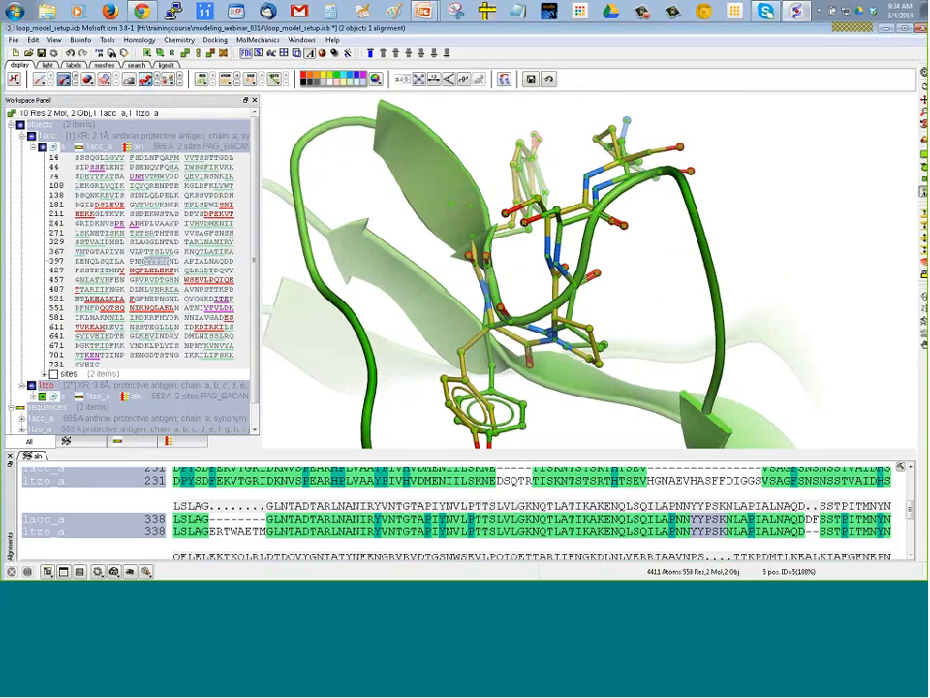
Clear the residue selection, hide chain a of 1acc and inspect the 1tzo loop side chains
{"action": "left_click_drag", "start_coordinate": [738, 208], "coordinate": [776, 237]}
{"action": "left_click", "coordinate": [44, 149]}
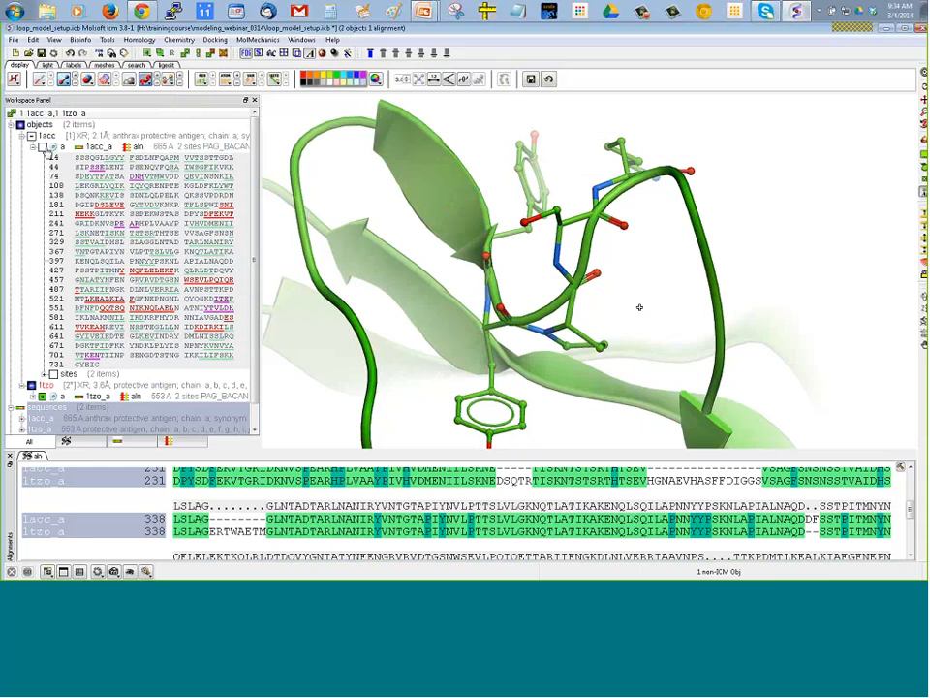
{"action": "left_click_drag", "start_coordinate": [640, 306], "coordinate": [519, 233]}
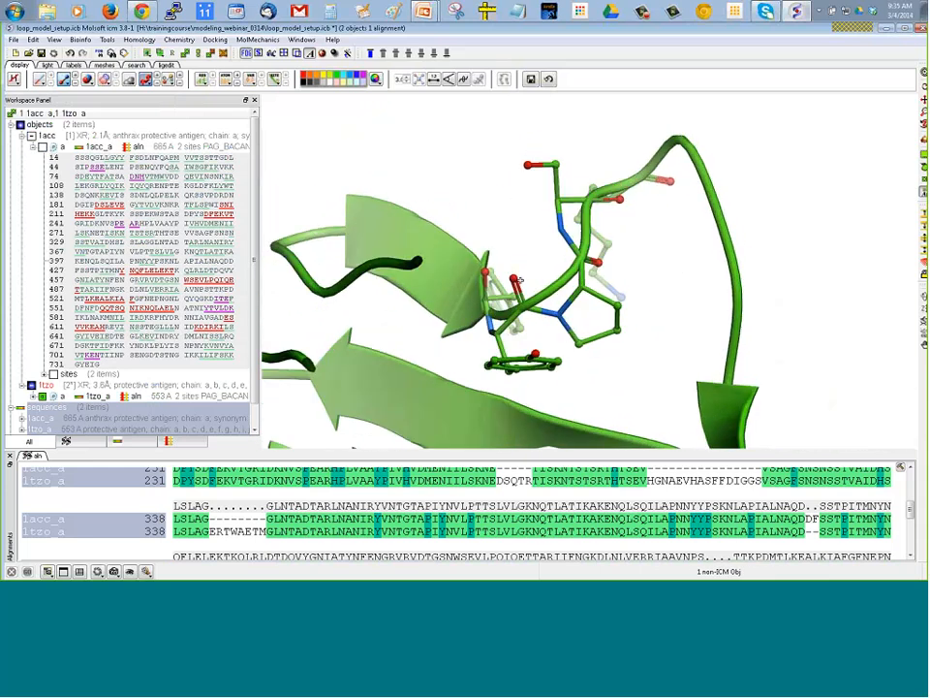
{"action": "left_click_drag", "start_coordinate": [568, 342], "coordinate": [589, 345]}
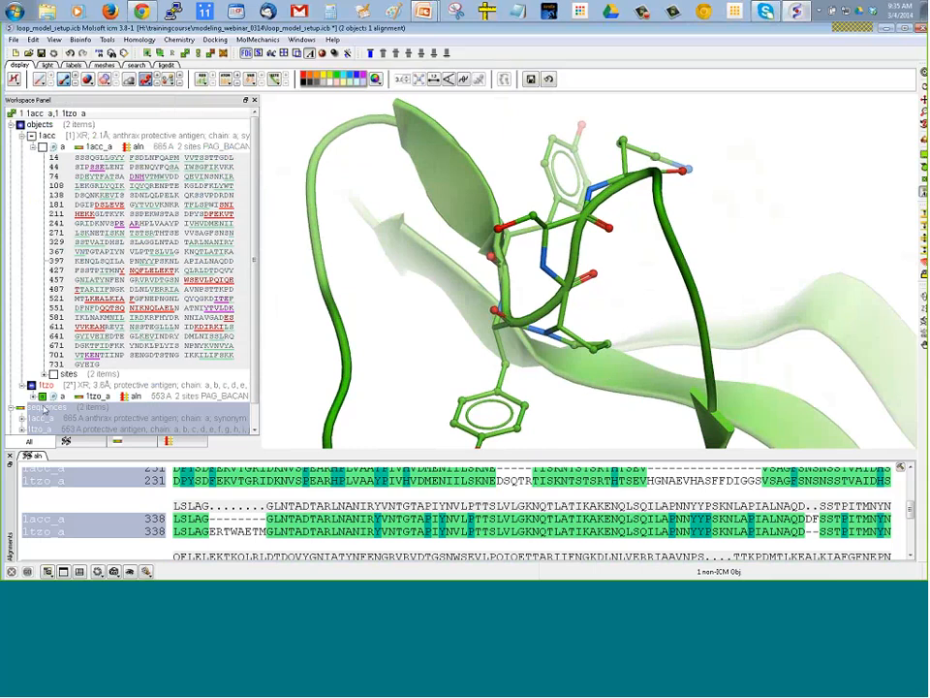
View the 1acc loop residues on their own, and display chain a of 1tzo with them to compare the two loop conformations
{"action": "left_click", "coordinate": [42, 397]}
{"action": "left_click", "coordinate": [43, 149]}
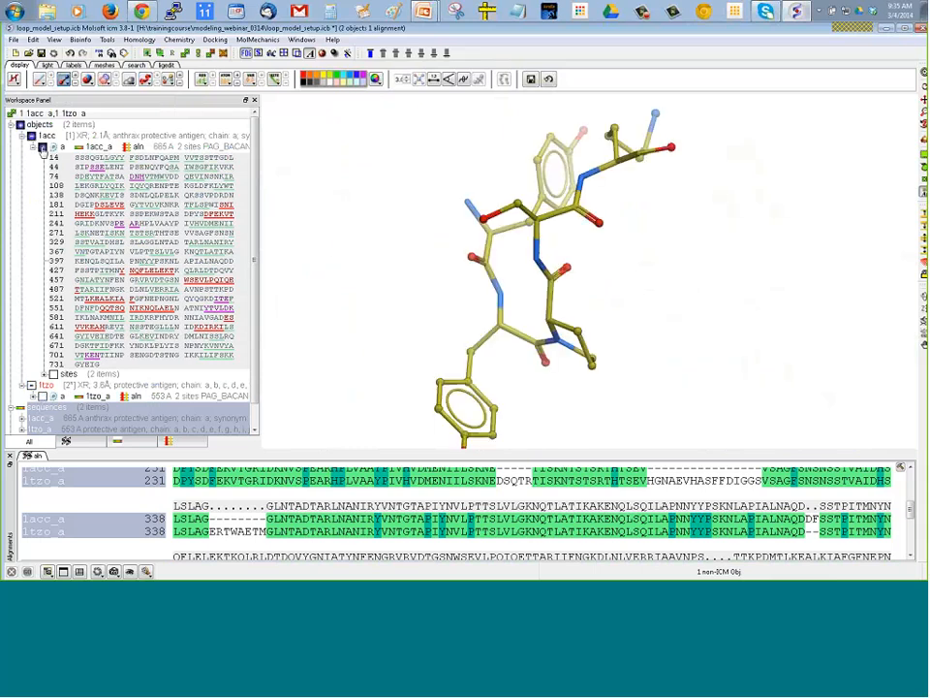
{"action": "left_click_drag", "start_coordinate": [380, 302], "coordinate": [583, 349]}
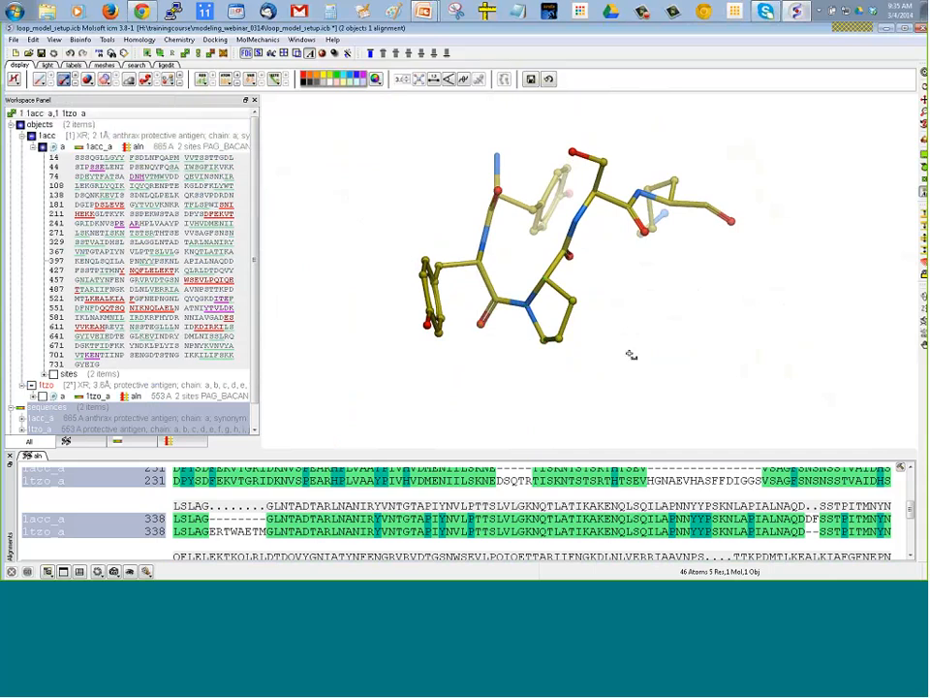
{"action": "left_click", "coordinate": [33, 147]}
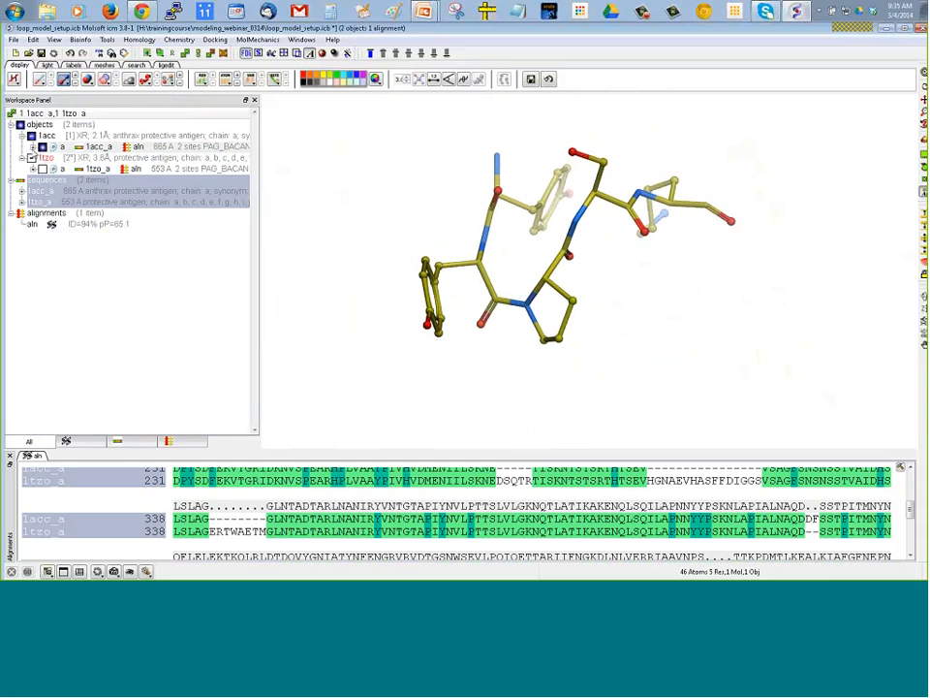
{"action": "left_click", "coordinate": [43, 169]}
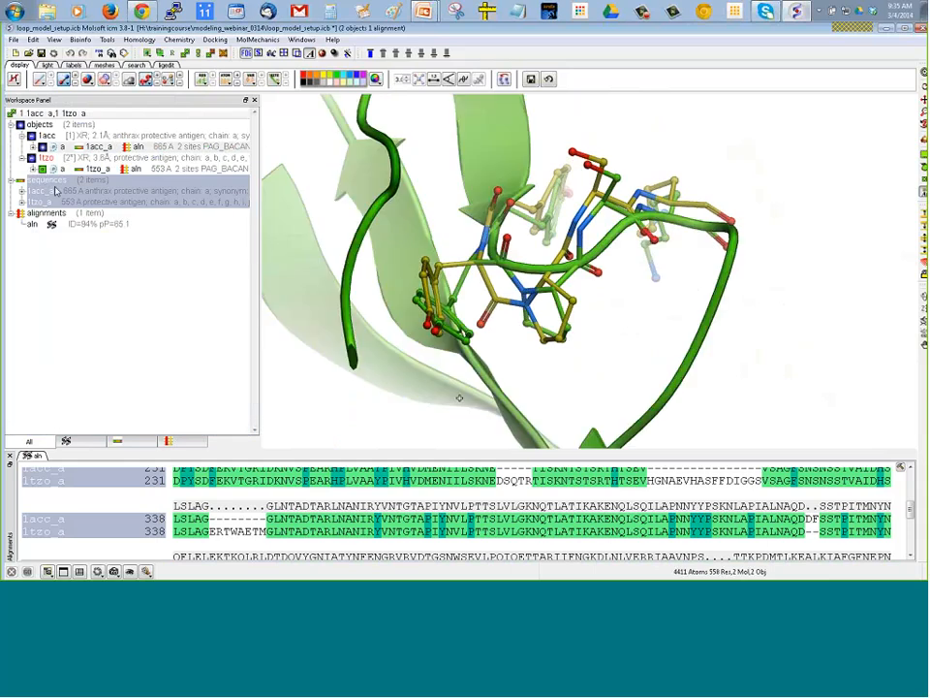
{"action": "left_click_drag", "start_coordinate": [456, 394], "coordinate": [562, 360]}
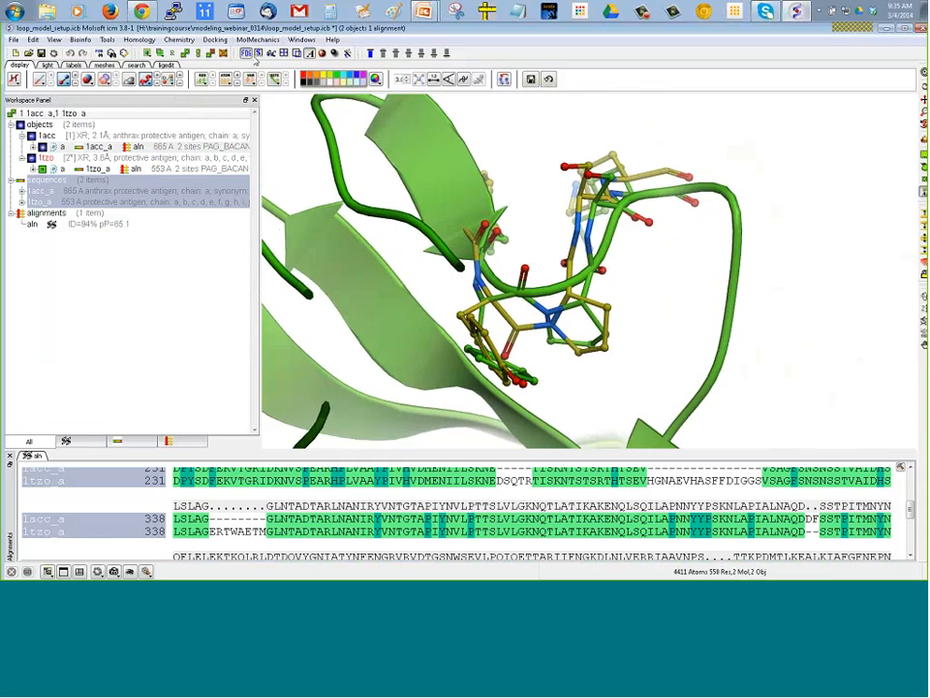
{"action": "left_click_drag", "start_coordinate": [448, 210], "coordinate": [374, 189]}
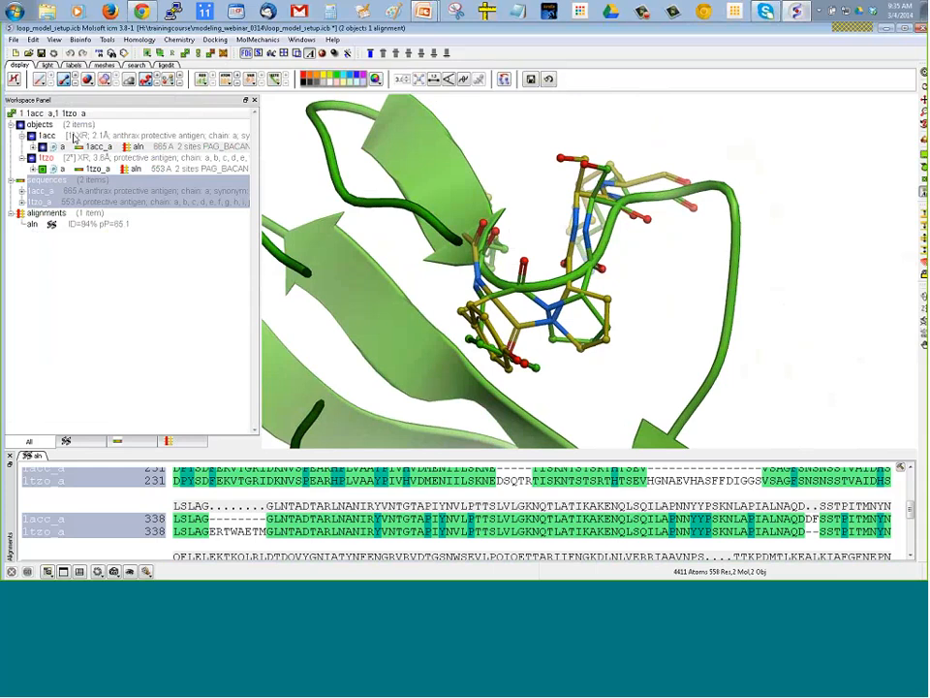
{"action": "right_click", "coordinate": [69, 138]}
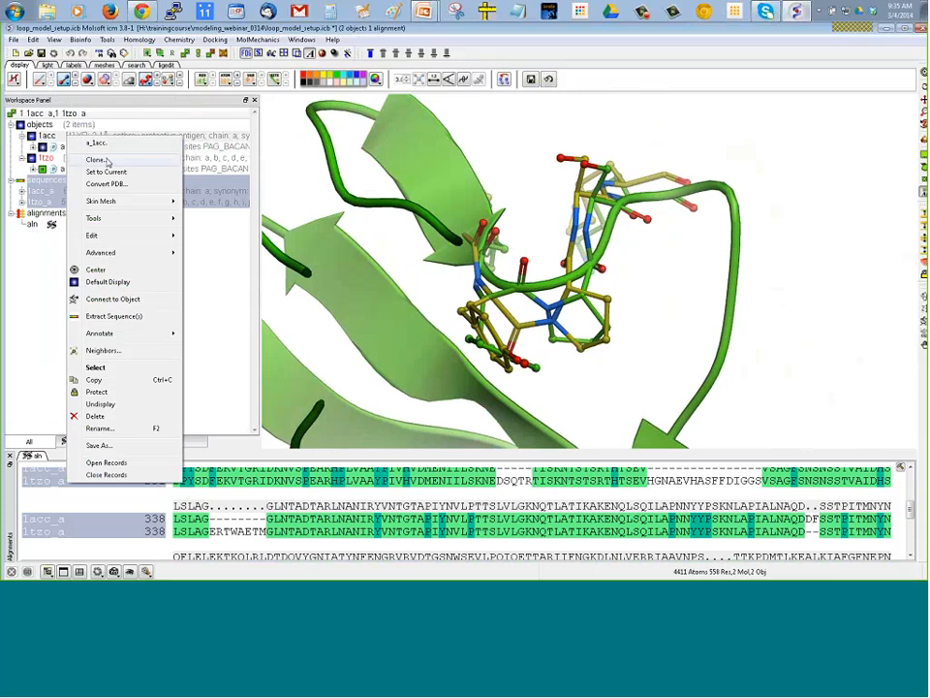
{"action": "left_click", "coordinate": [31, 254]}
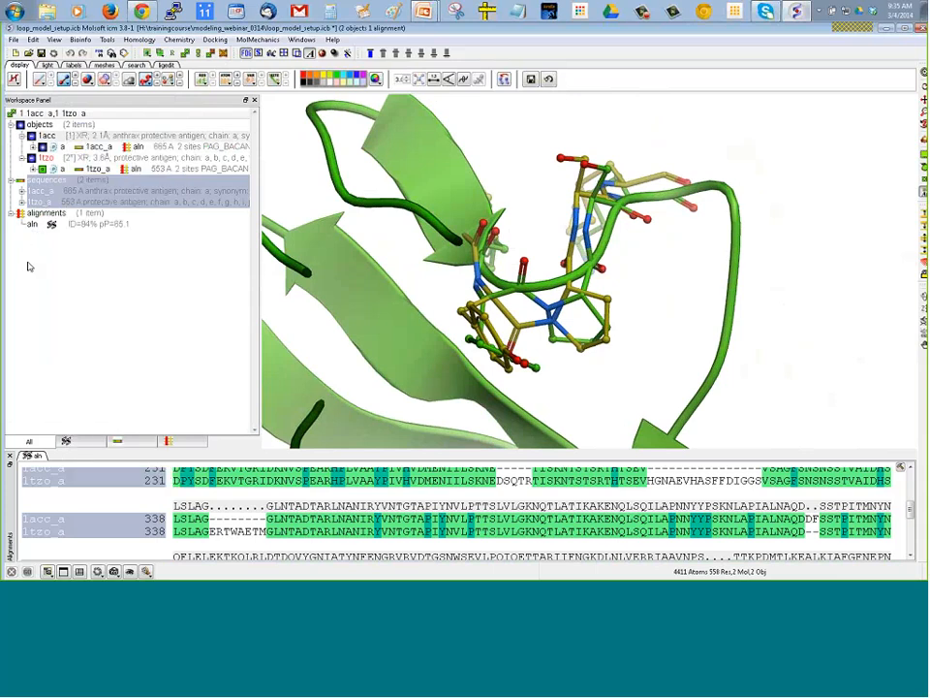
{"action": "left_click", "coordinate": [70, 163]}
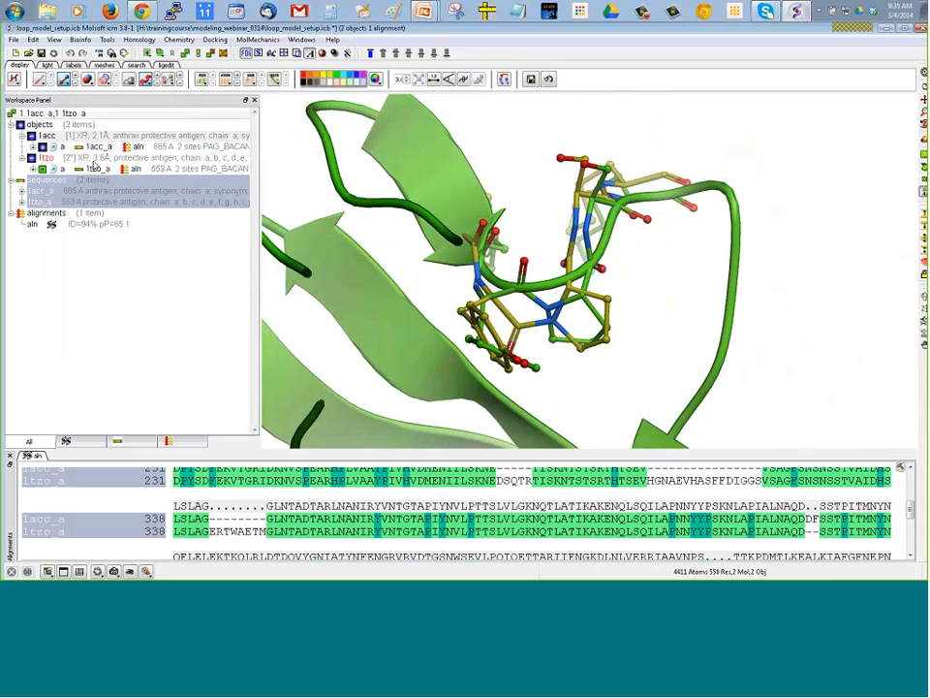
{"action": "right_click", "coordinate": [95, 159]}
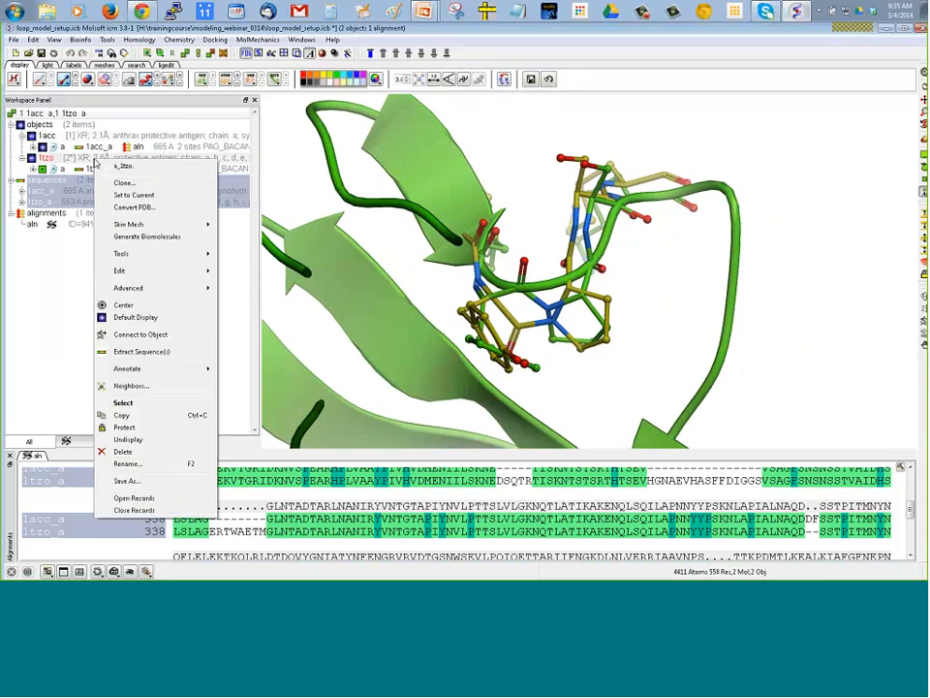
{"action": "left_click", "coordinate": [121, 208]}
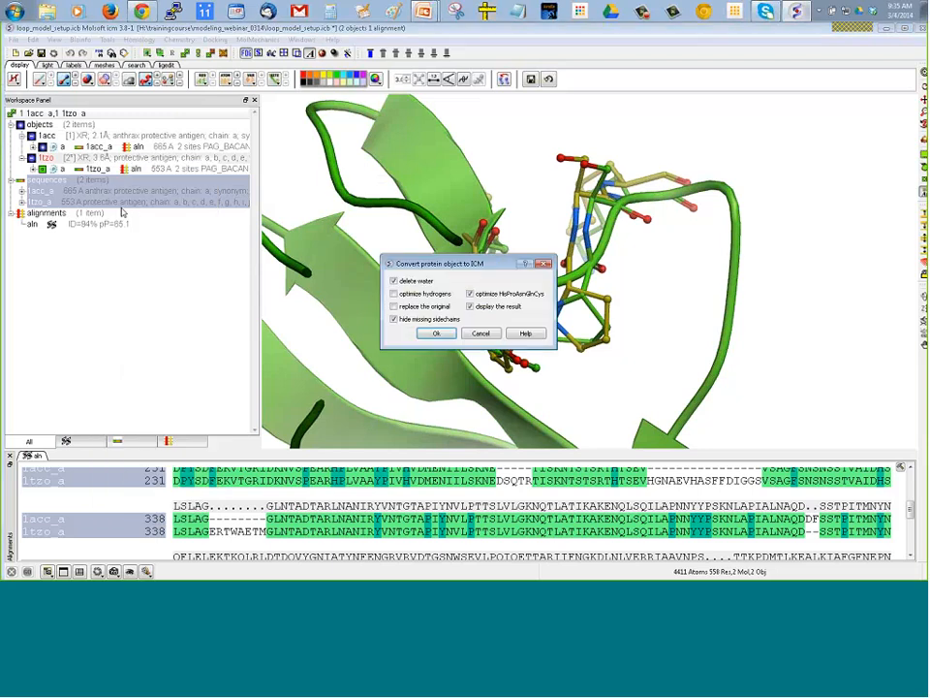
{"action": "left_click", "coordinate": [410, 297]}
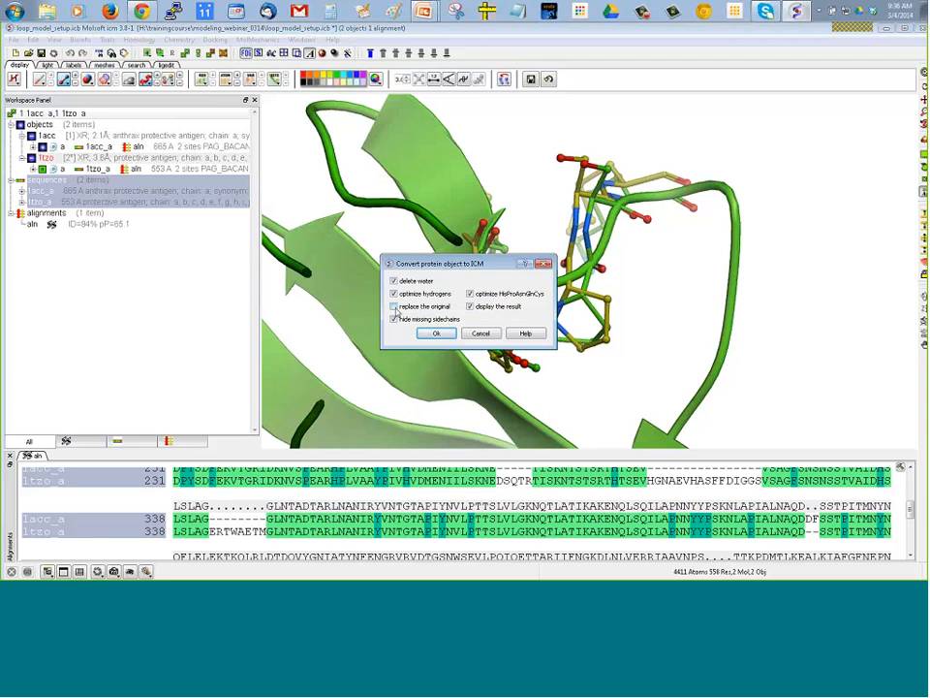
{"action": "left_click", "coordinate": [479, 334]}
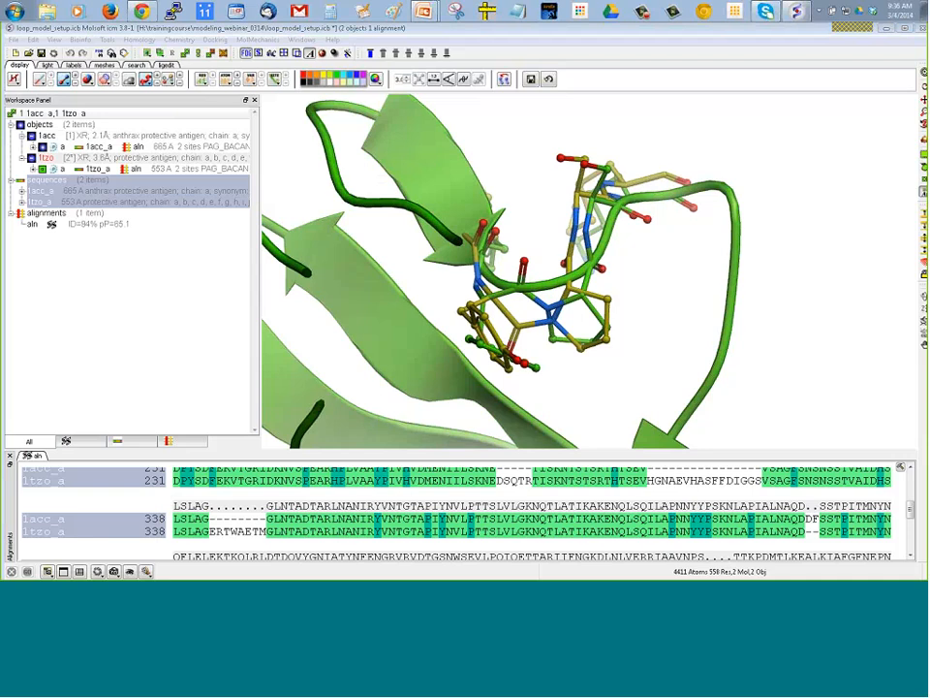
Hide chain a of 1acc and select the YYPSK loop residues of 1tzo in its residue listing
{"action": "left_click_drag", "start_coordinate": [764, 260], "coordinate": [746, 281]}
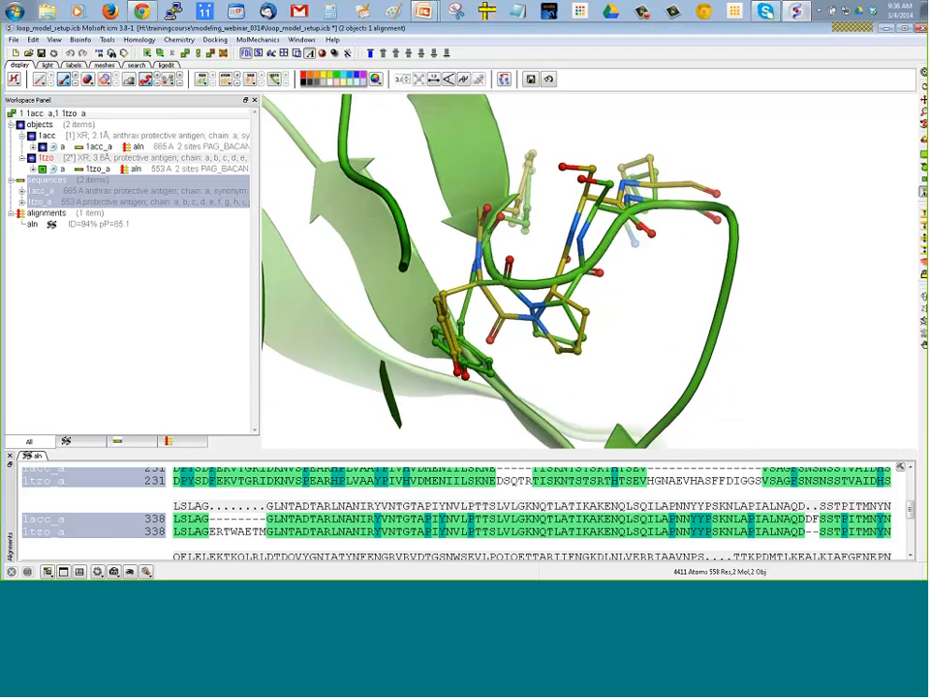
{"action": "mouse_move", "coordinate": [588, 316]}
{"action": "left_mouse_down"}
{"action": "mouse_move", "coordinate": [627, 346]}
{"action": "mouse_move", "coordinate": [580, 326]}
{"action": "left_mouse_up"}
{"action": "left_click", "coordinate": [41, 146]}
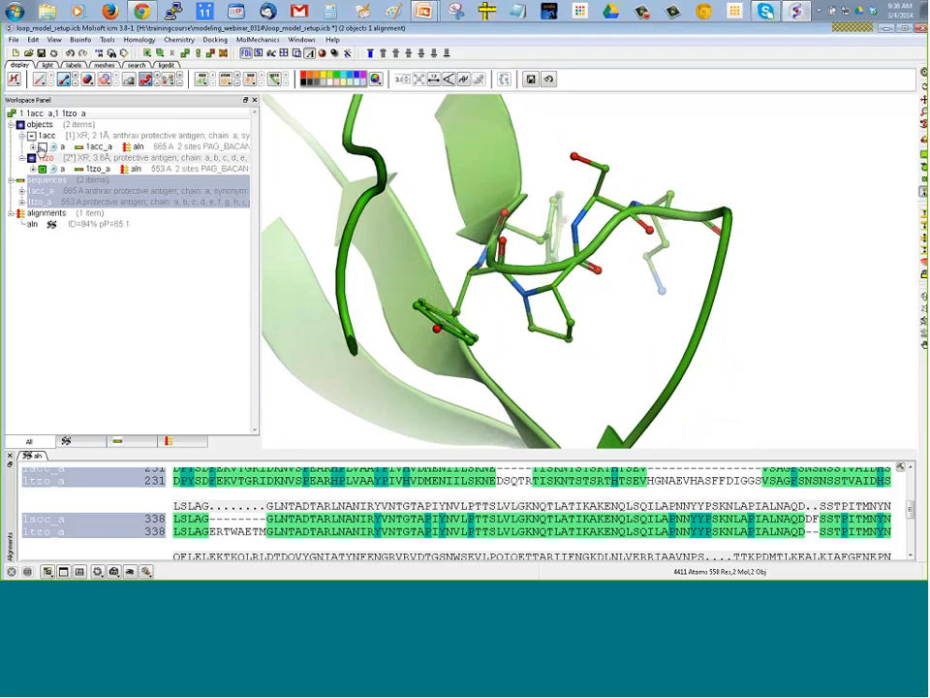
{"action": "left_click_drag", "start_coordinate": [589, 332], "coordinate": [616, 339]}
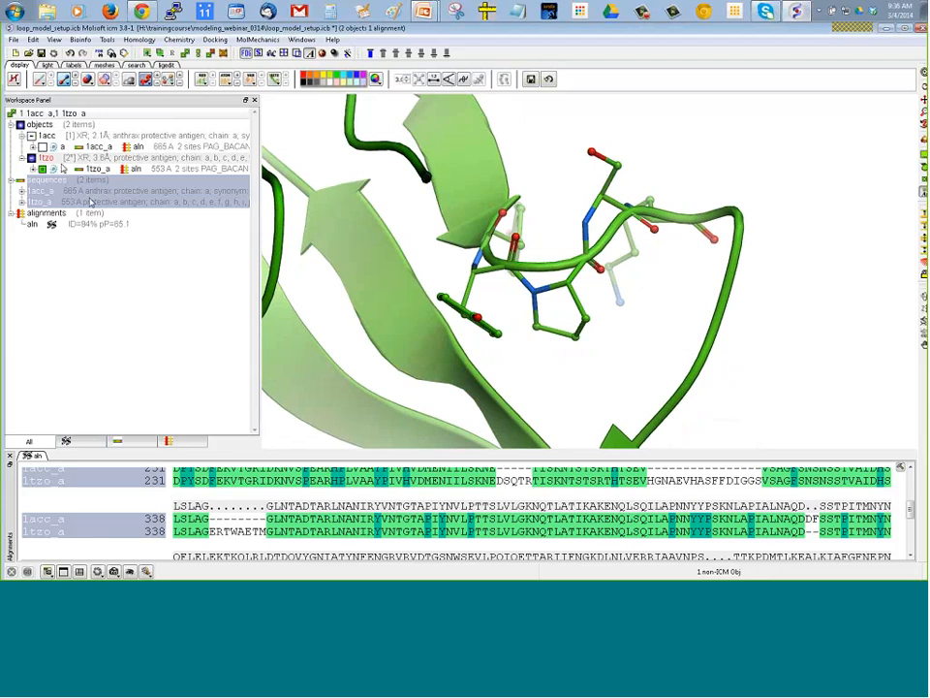
{"action": "left_click", "coordinate": [32, 169]}
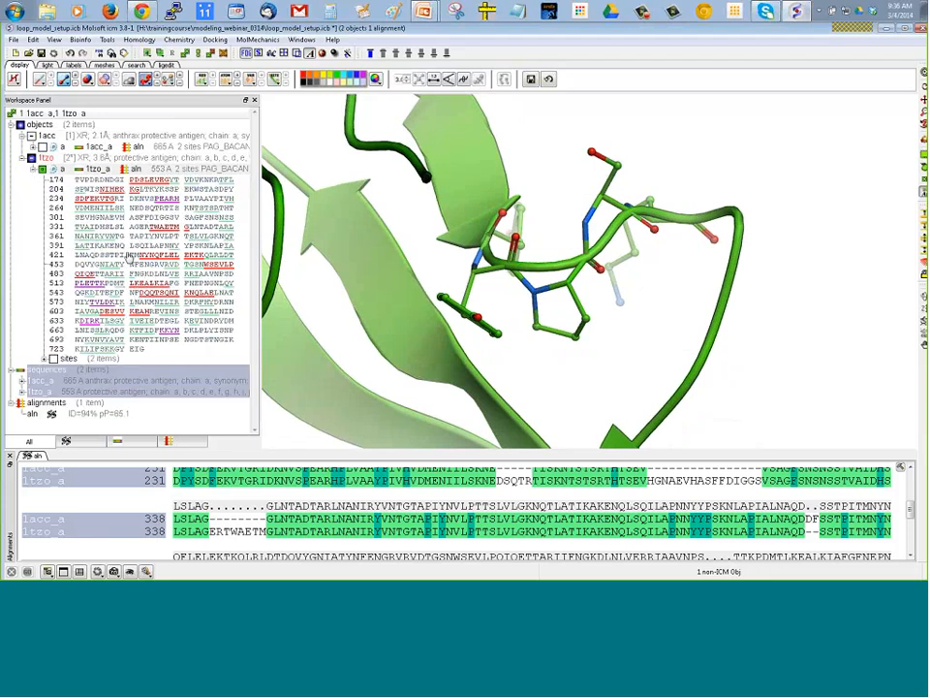
{"action": "left_click", "coordinate": [63, 84]}
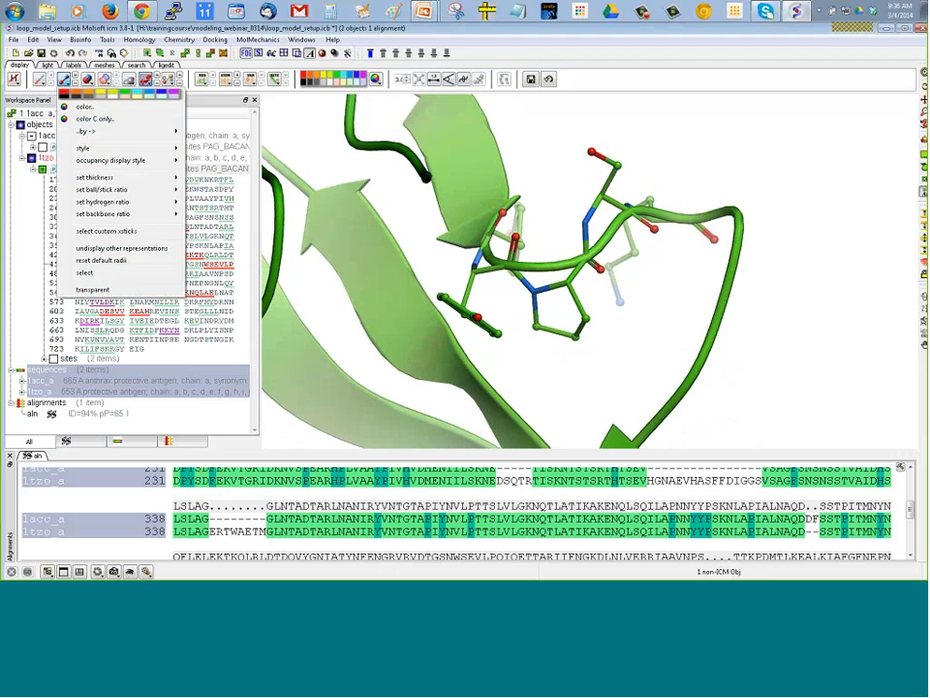
{"action": "left_click", "coordinate": [91, 274]}
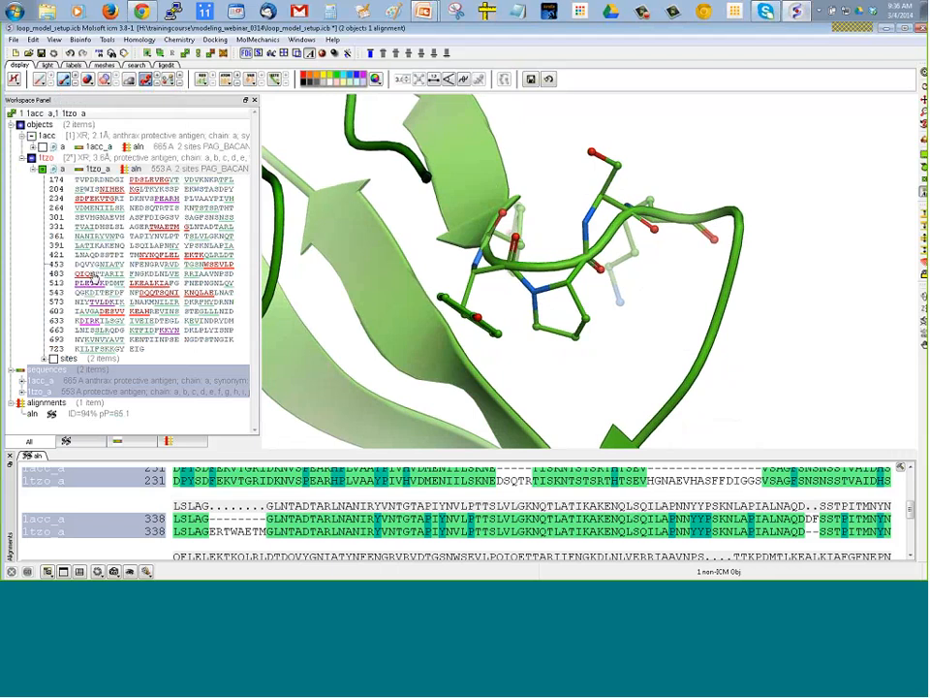
{"action": "left_click", "coordinate": [258, 40]}
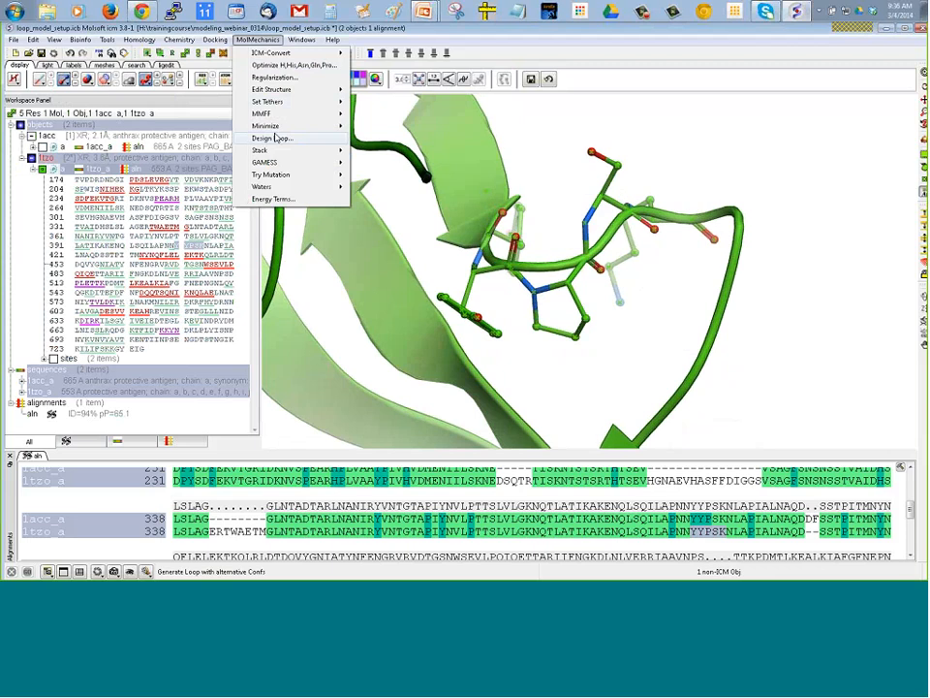
Delete all items from the workspace and open the loop_model_results.icb project
{"action": "left_click", "coordinate": [33, 41]}
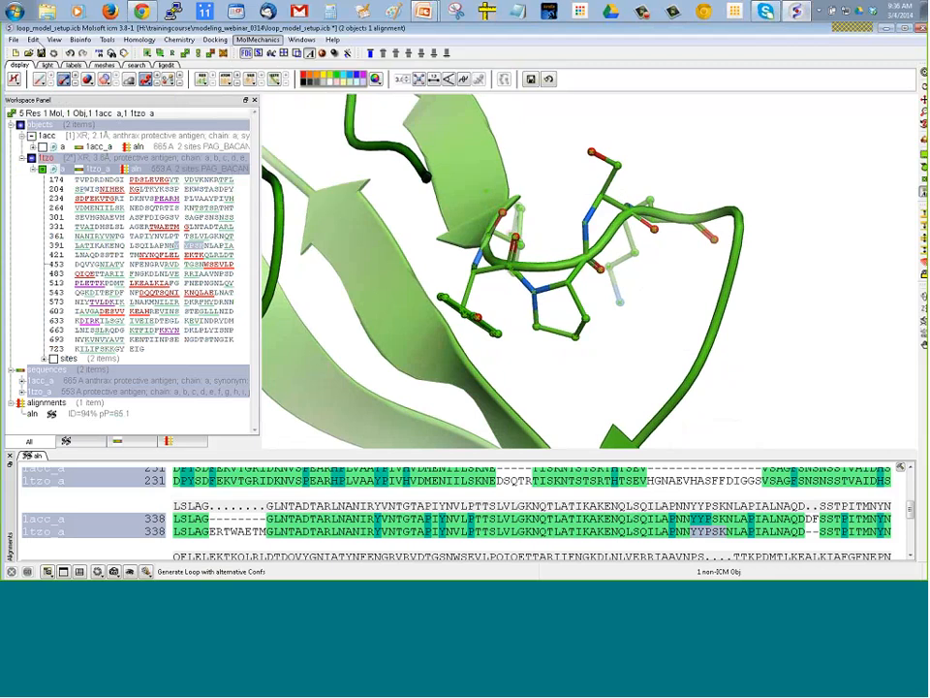
{"action": "left_click", "coordinate": [33, 41]}
{"action": "left_click", "coordinate": [33, 42]}
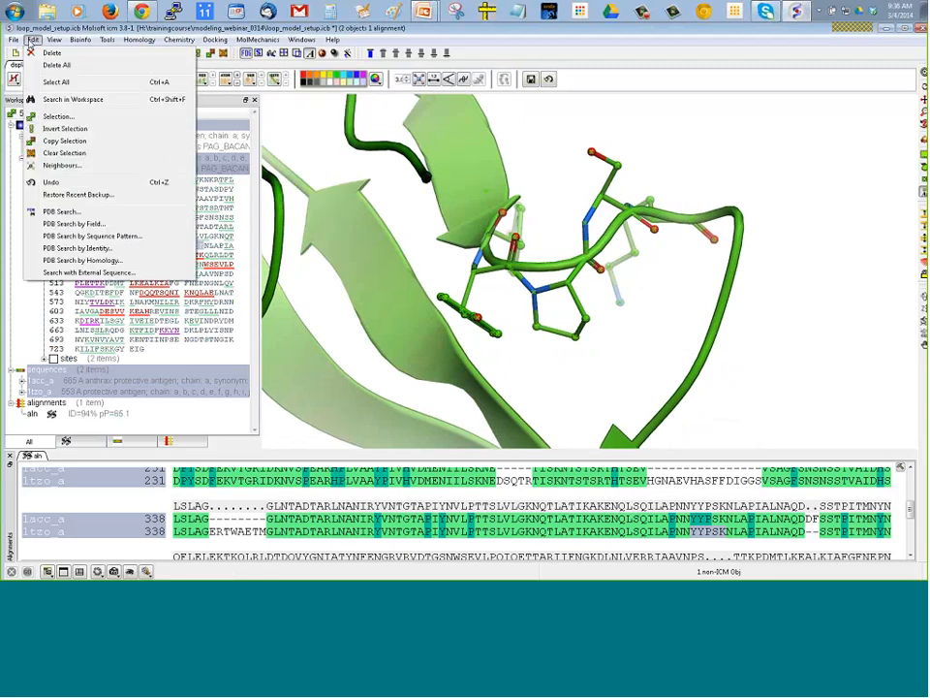
{"action": "left_click", "coordinate": [33, 42]}
{"action": "left_click", "coordinate": [33, 42]}
{"action": "left_click", "coordinate": [35, 62]}
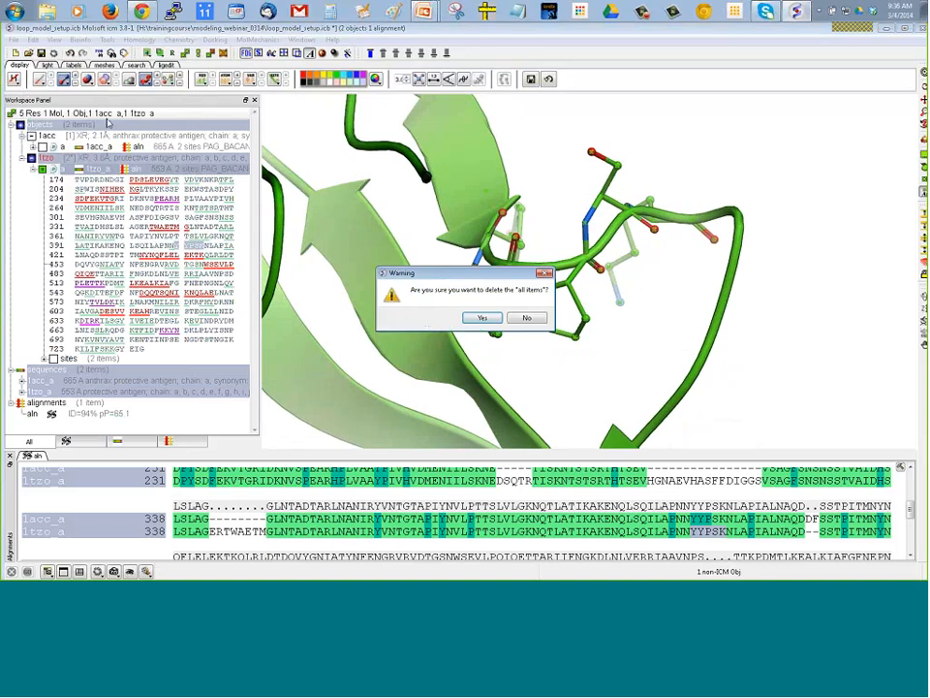
{"action": "left_click", "coordinate": [479, 321]}
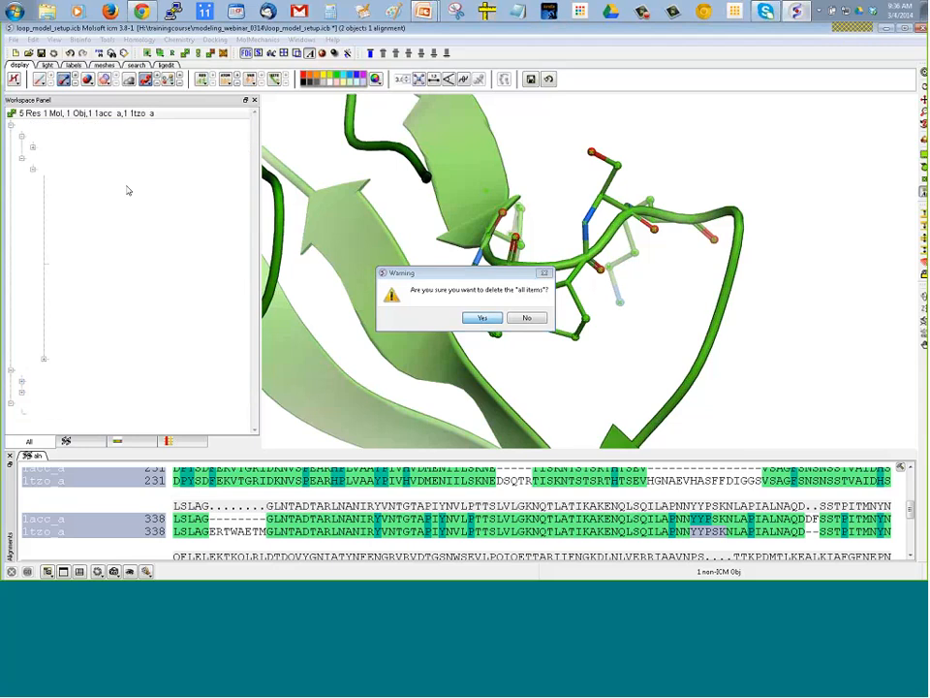
{"action": "key", "text": "ctrl+o"}
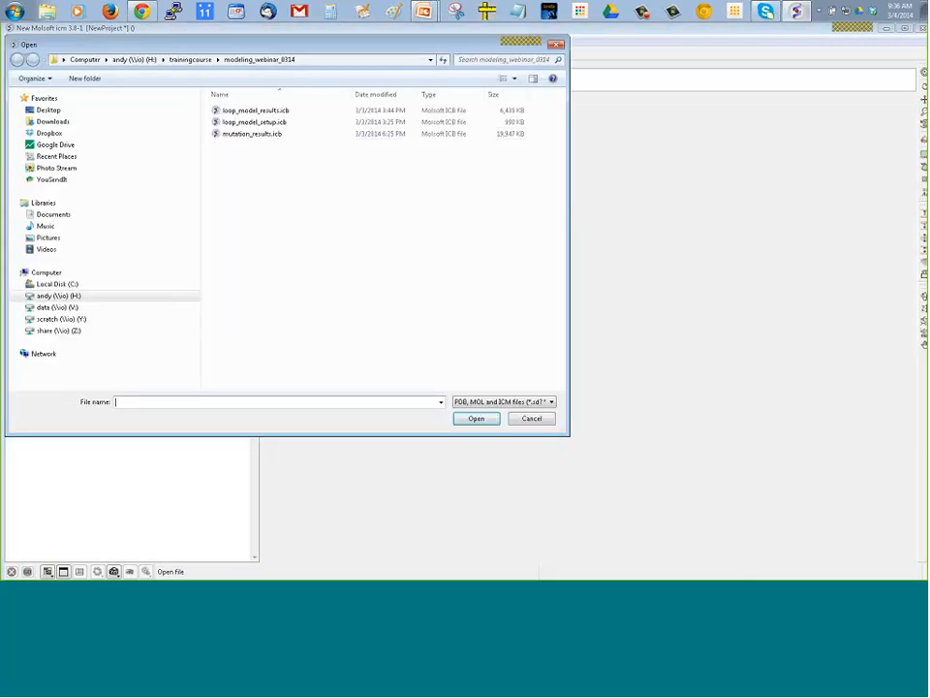
{"action": "double_click", "coordinate": [255, 110]}
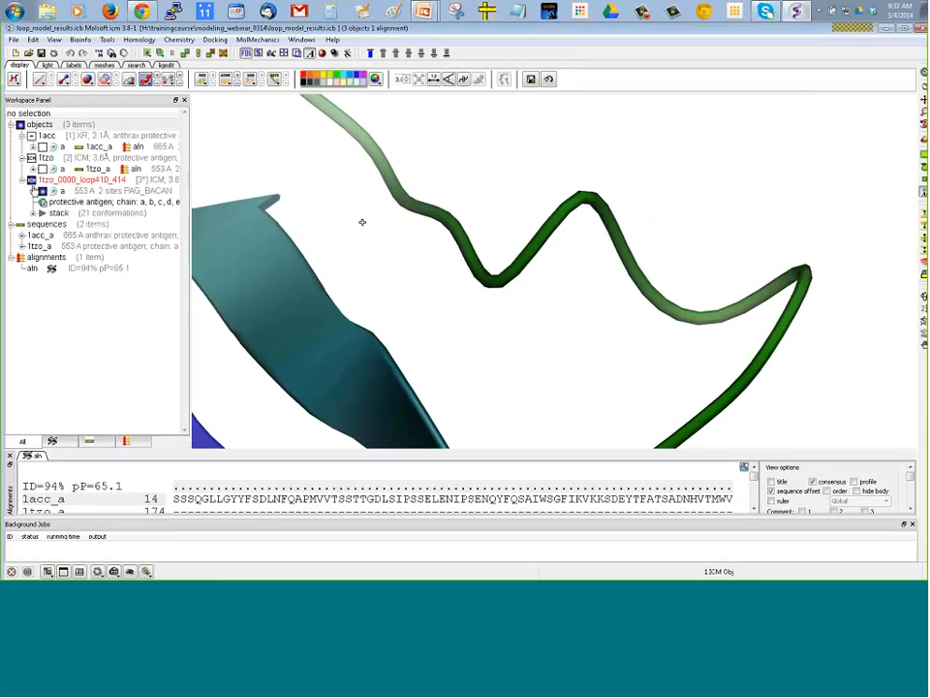
Hide the 1tzo_0000_loop410_414 model, display chain a of 1tzo and turn off its stick representation
{"action": "left_click", "coordinate": [32, 180]}
{"action": "left_click", "coordinate": [43, 169]}
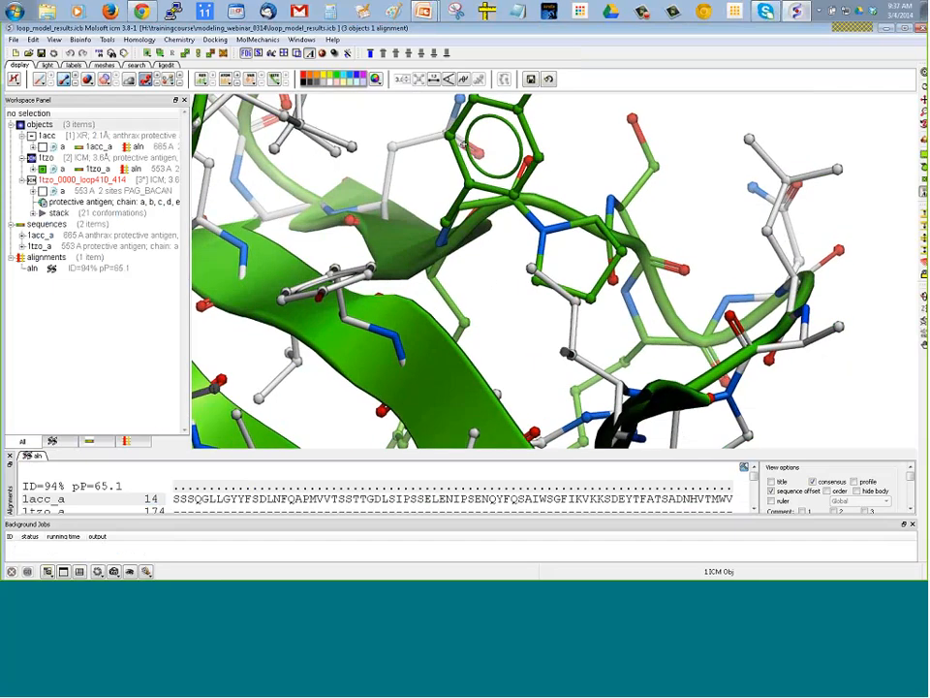
{"action": "left_click", "coordinate": [63, 82]}
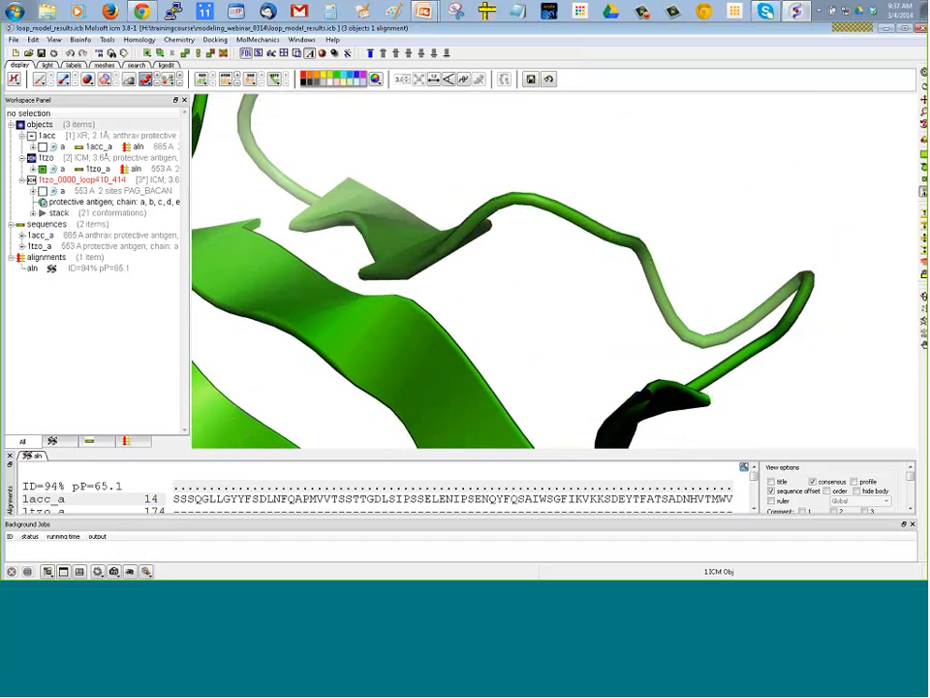
Select the YYPSK loop residues starting at position 410 in chain a of 1tzo and display them as sticks
{"action": "left_click", "coordinate": [33, 170]}
{"action": "scroll", "coordinate": [58, 194], "scroll_direction": "down", "scroll_amount": 1}
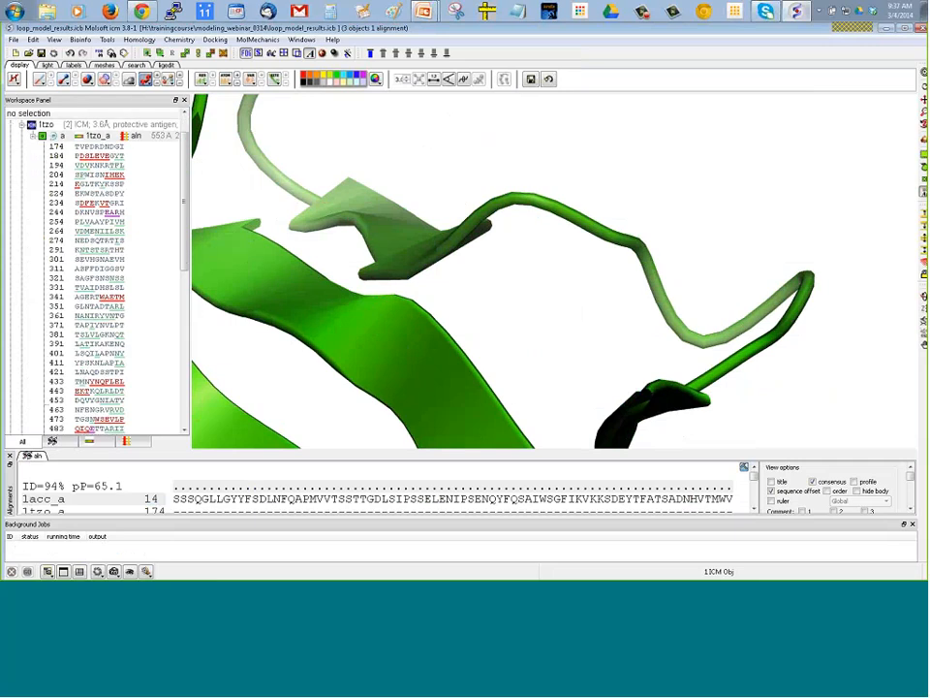
{"action": "left_click", "coordinate": [100, 362]}
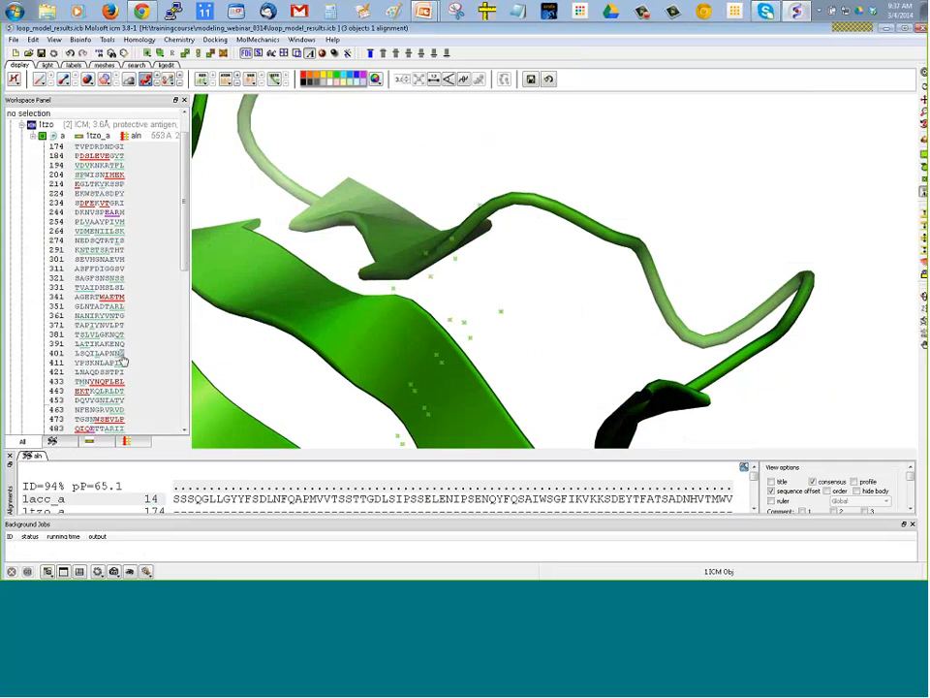
{"action": "left_click_drag", "start_coordinate": [93, 364], "coordinate": [93, 364]}
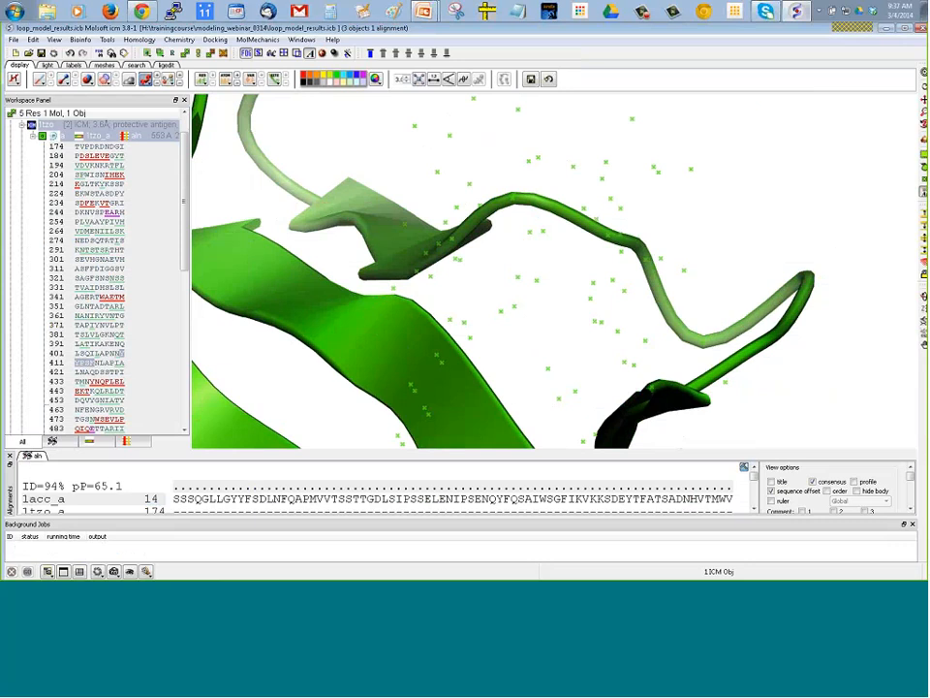
{"action": "left_click", "coordinate": [63, 81]}
Examine the interactive and high-precision batch options of Sample Loop for the five selected loop residues, closing the dialog without running it
{"action": "left_click", "coordinate": [258, 39]}
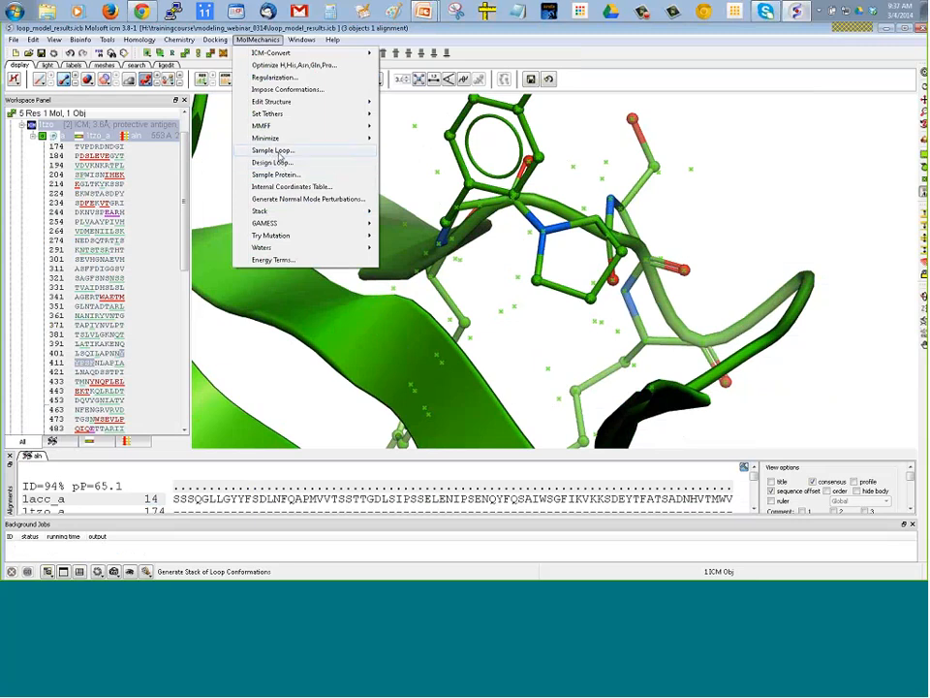
{"action": "left_click", "coordinate": [283, 158]}
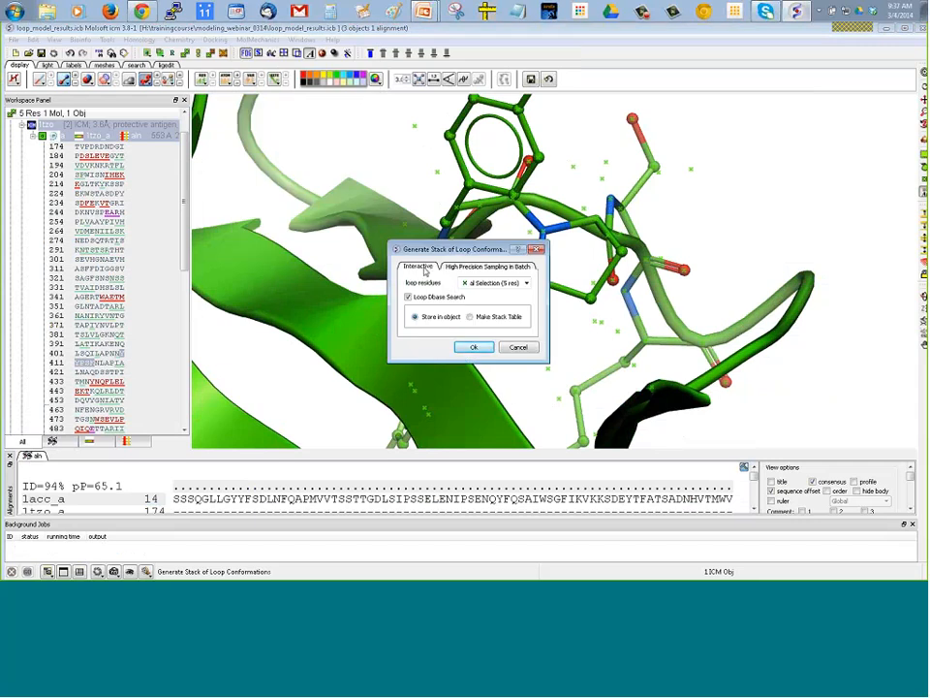
{"action": "left_click", "coordinate": [444, 269]}
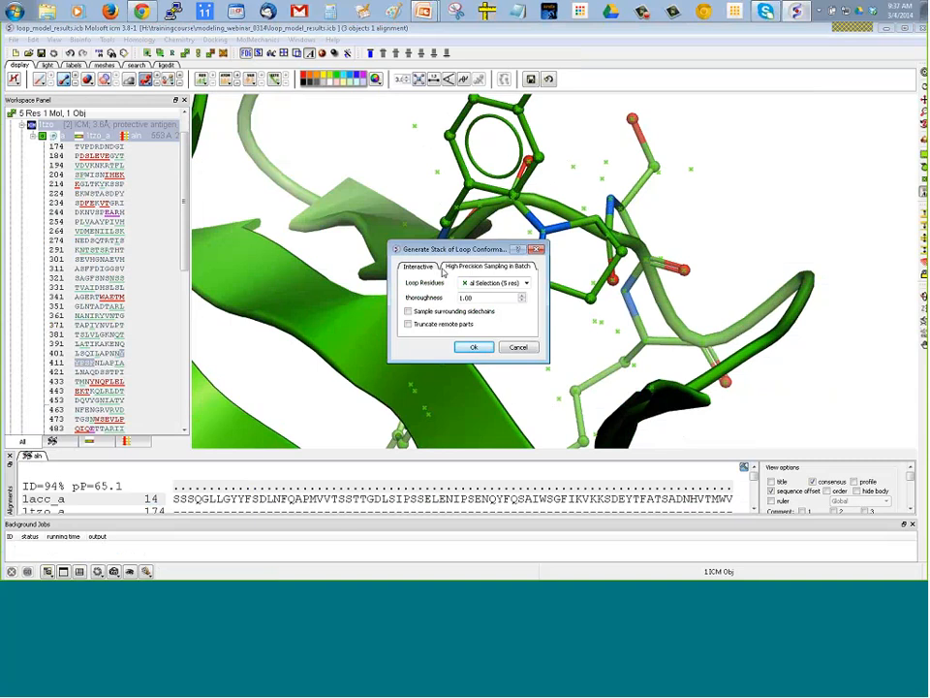
{"action": "left_click", "coordinate": [419, 268]}
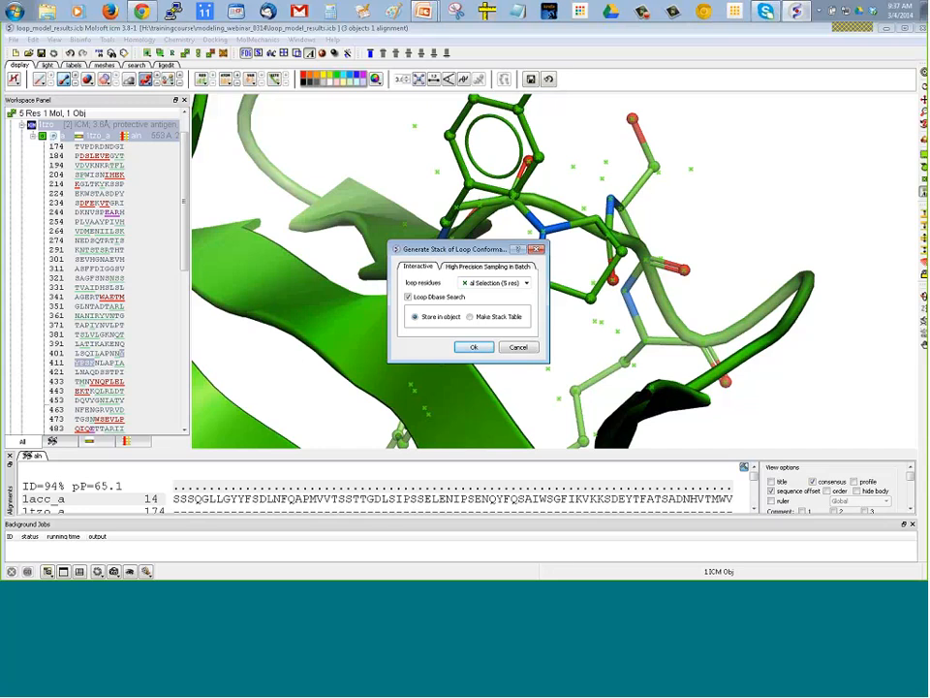
{"action": "left_click", "coordinate": [481, 267]}
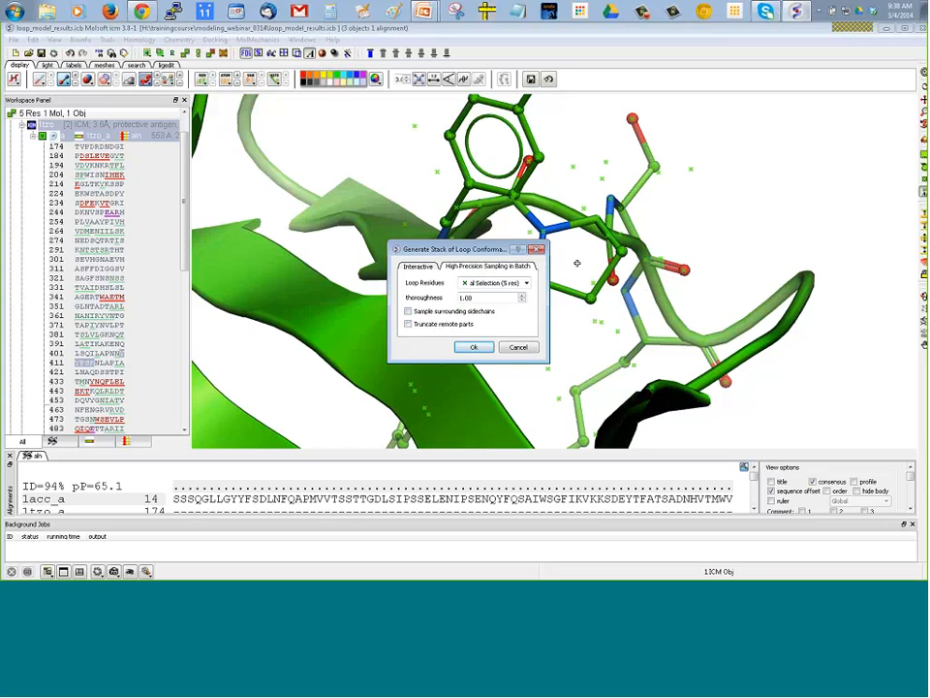
{"action": "left_click", "coordinate": [428, 272]}
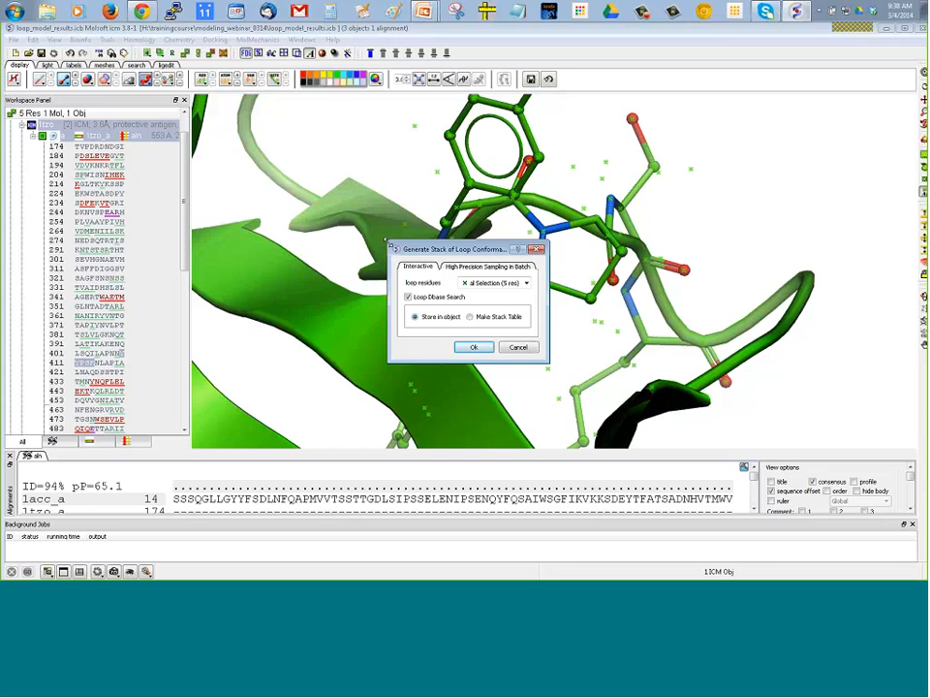
{"action": "left_click", "coordinate": [487, 270]}
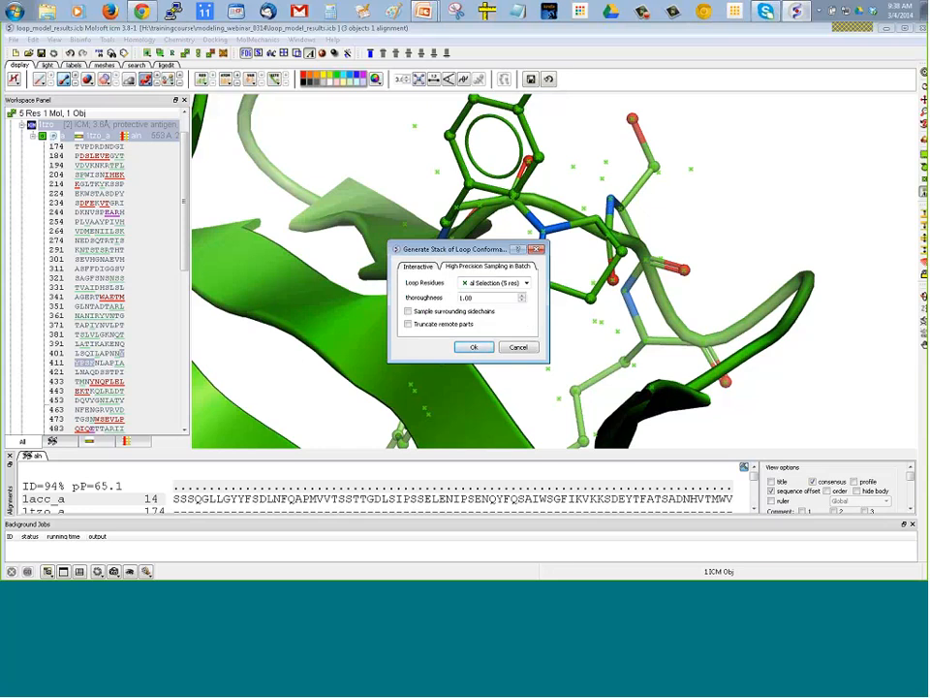
{"action": "left_click", "coordinate": [414, 268]}
{"action": "left_click", "coordinate": [482, 268]}
{"action": "left_click", "coordinate": [419, 266]}
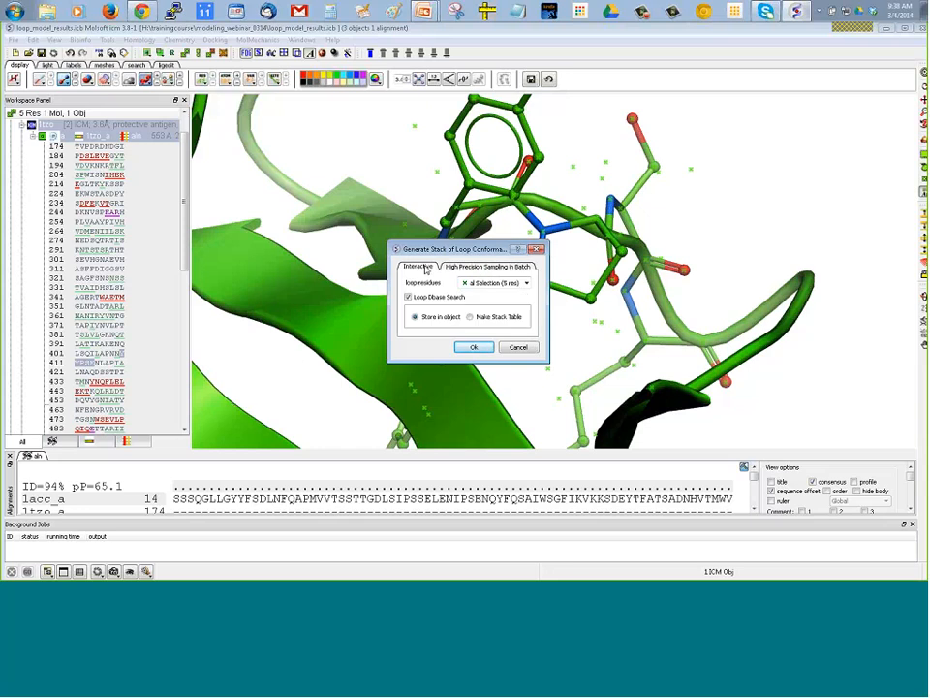
{"action": "left_click", "coordinate": [517, 348]}
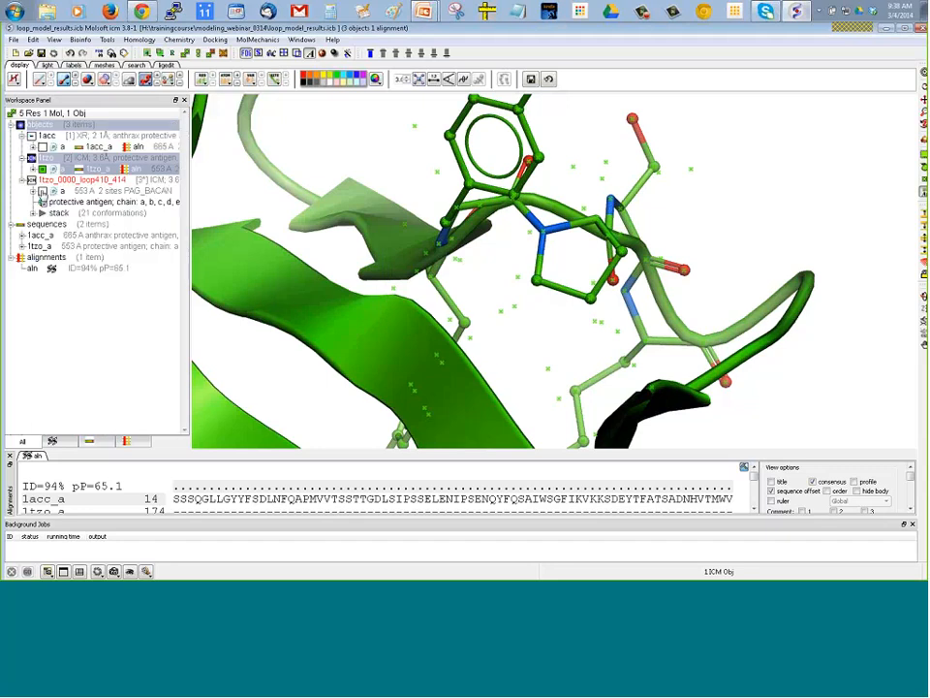
Hide chain a of 1tzo, display chain a of the 1tzo_0000_loop410_414 model and expand its conformation stack
{"action": "left_click", "coordinate": [43, 168]}
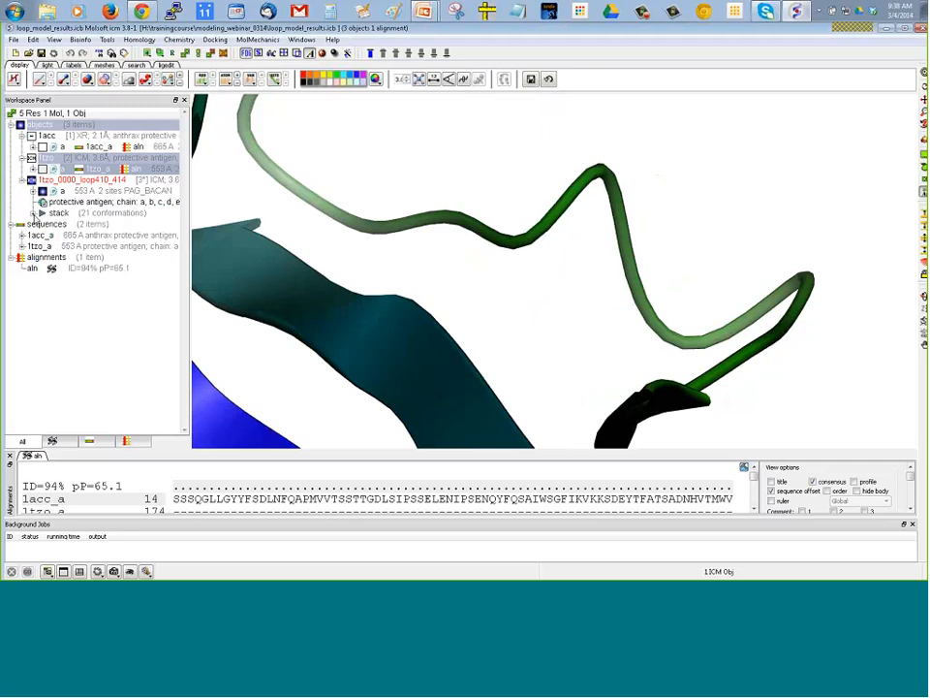
{"action": "left_click", "coordinate": [42, 214]}
{"action": "left_click", "coordinate": [33, 214]}
View several conformations in the 1tzo_0000_loop410_414 stack, up to number 13, and return to conformation 1
{"action": "left_click", "coordinate": [54, 219]}
{"action": "left_click", "coordinate": [54, 230]}
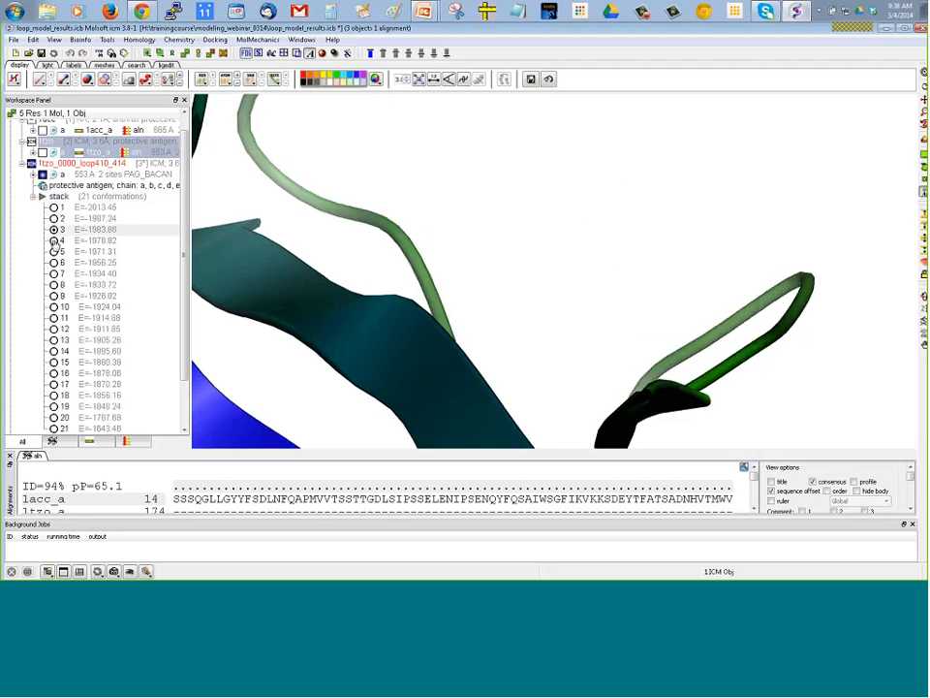
{"action": "left_click", "coordinate": [54, 241]}
{"action": "left_click", "coordinate": [54, 252]}
{"action": "left_click", "coordinate": [55, 273]}
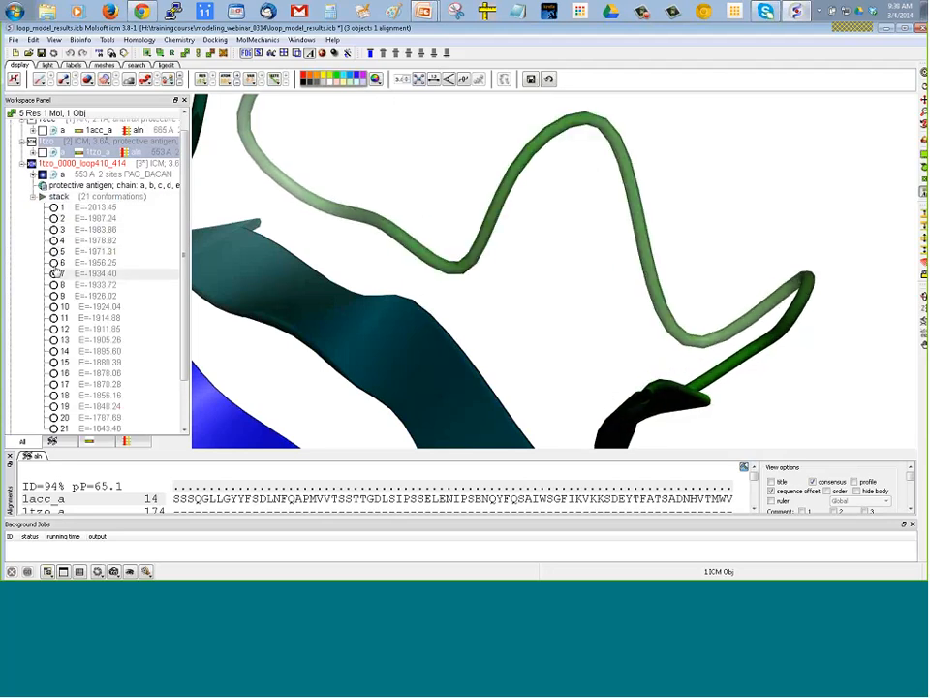
{"action": "left_click", "coordinate": [54, 284]}
{"action": "left_click", "coordinate": [55, 296]}
{"action": "left_click", "coordinate": [55, 306]}
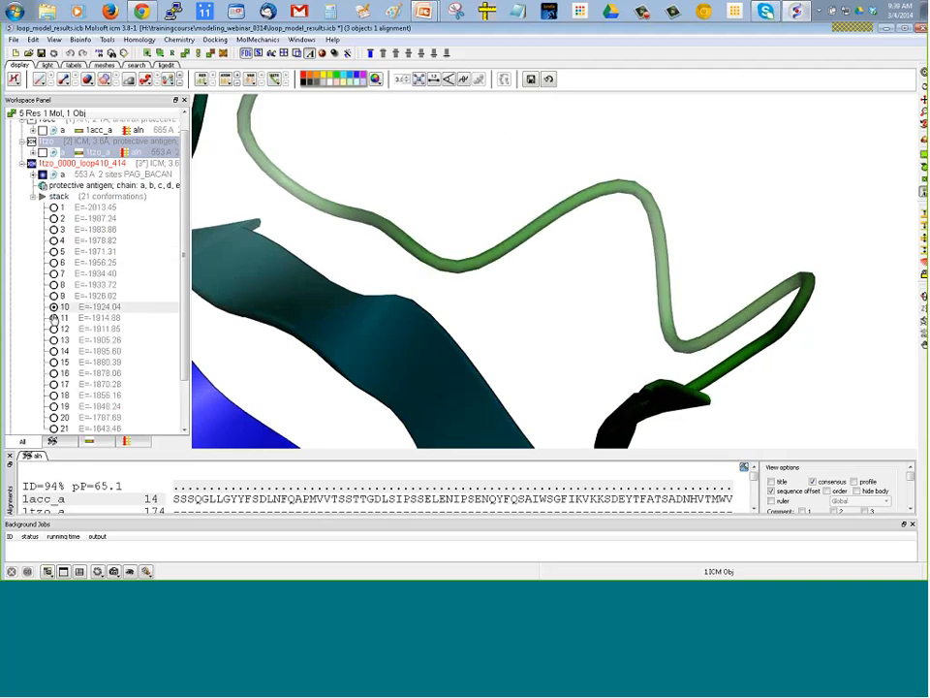
{"action": "left_click", "coordinate": [54, 328]}
{"action": "left_click", "coordinate": [54, 340]}
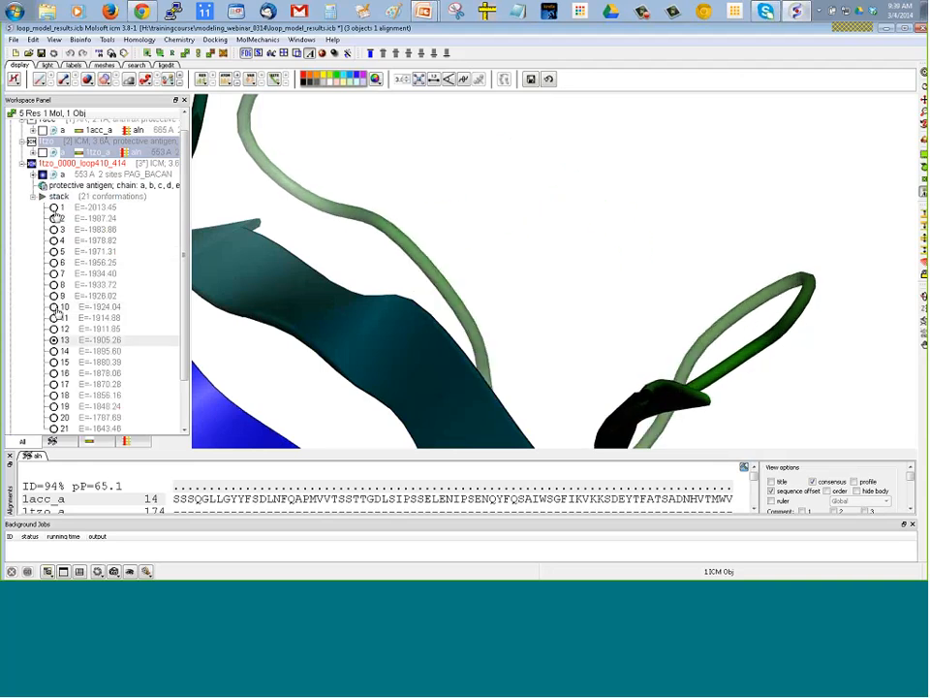
{"action": "left_click", "coordinate": [54, 207]}
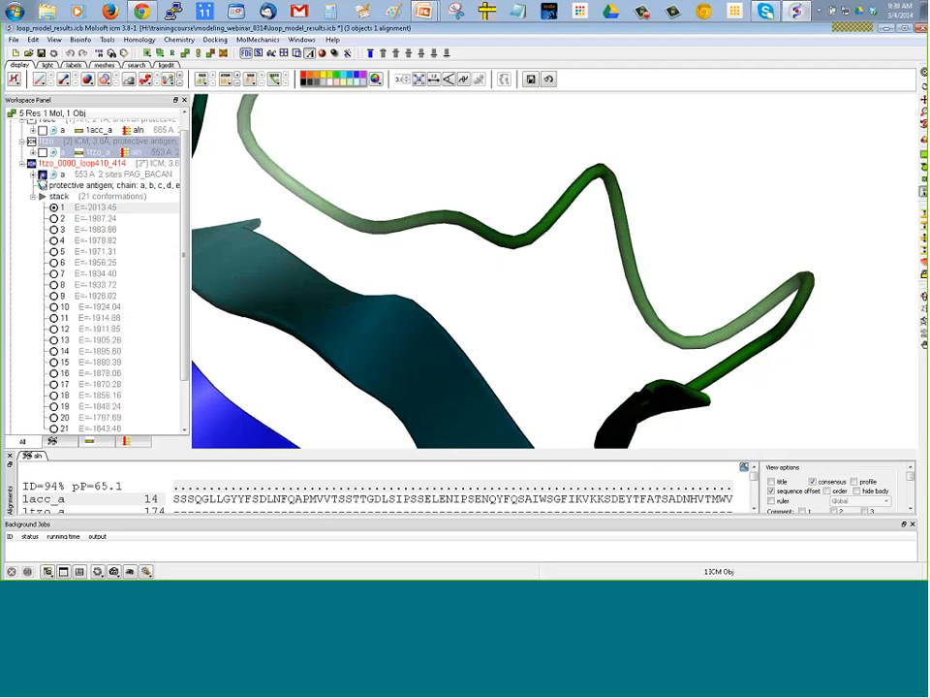
Select the YYPSK loop residues starting at position 410 in the 1tzo_0000_loop410_414 model and display them as sticks
{"action": "left_click", "coordinate": [33, 175]}
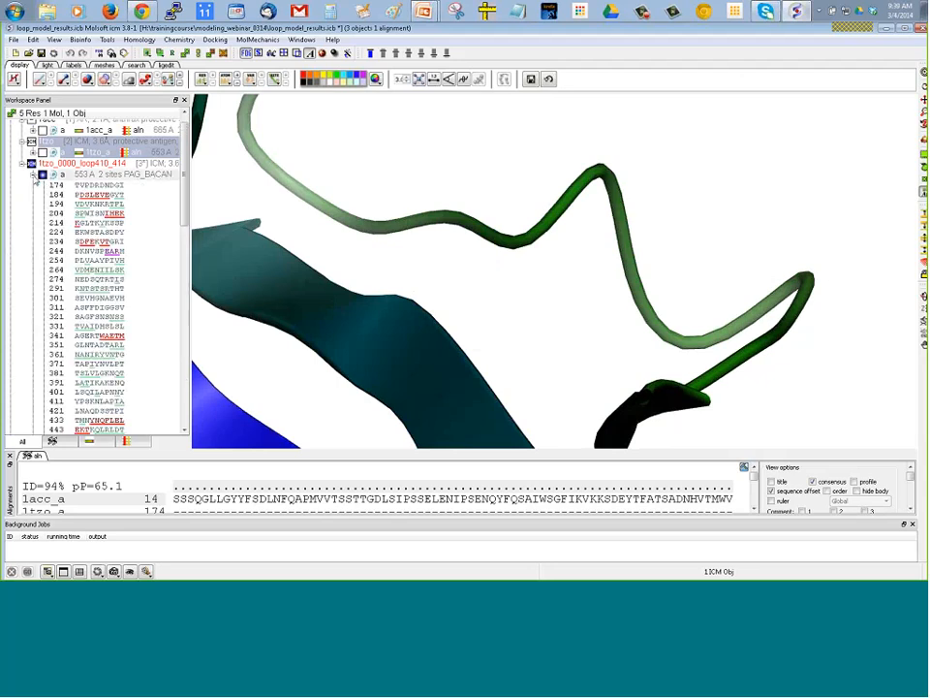
{"action": "scroll", "coordinate": [97, 291], "scroll_direction": "down", "scroll_amount": 1}
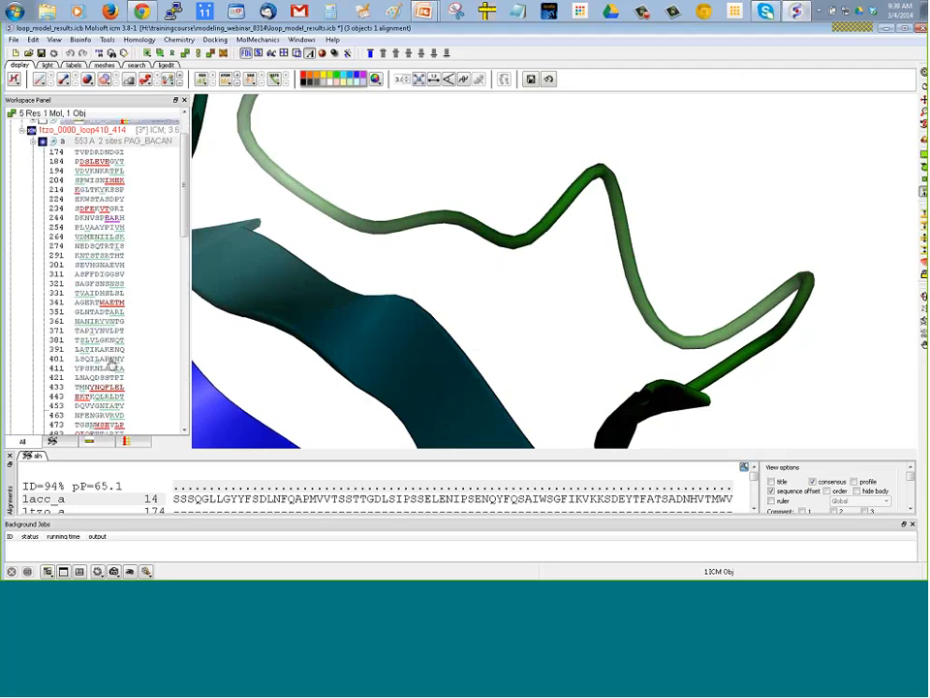
{"action": "left_click", "coordinate": [120, 360]}
{"action": "left_click_drag", "start_coordinate": [122, 362], "coordinate": [91, 370], "text": "ctrl"}
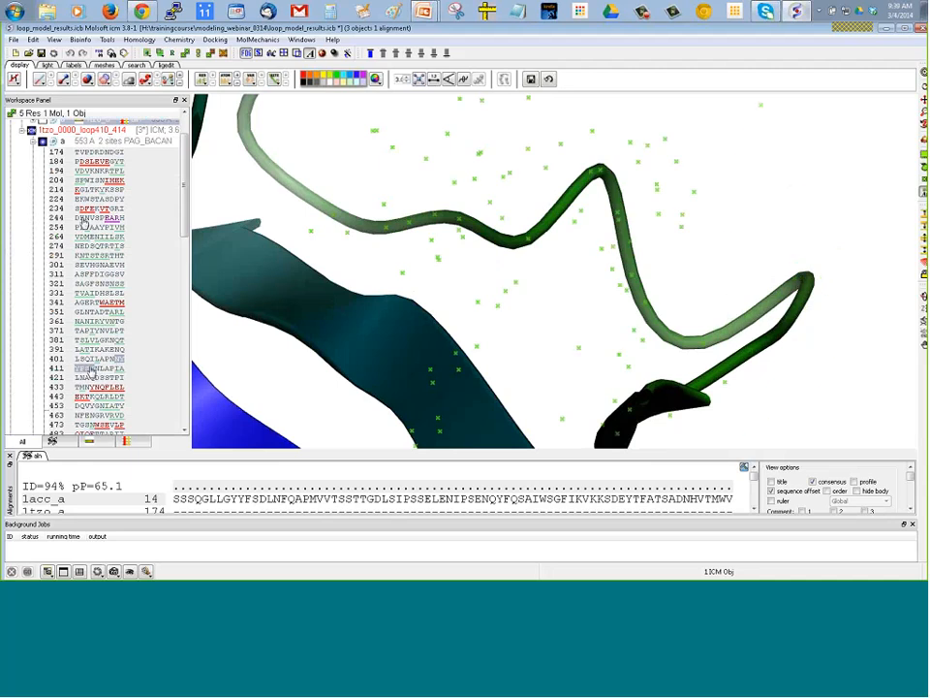
{"action": "left_click", "coordinate": [63, 81]}
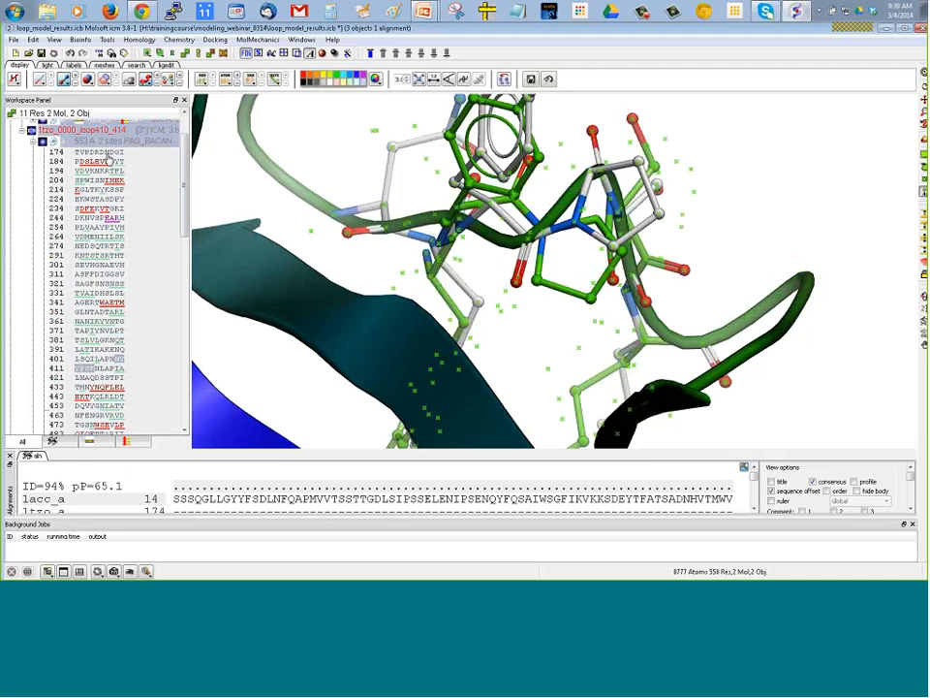
Hide chain a of the original 1tzo and clear the selection to leave only the modeled loop in view
{"action": "left_click_drag", "start_coordinate": [185, 168], "coordinate": [183, 130]}
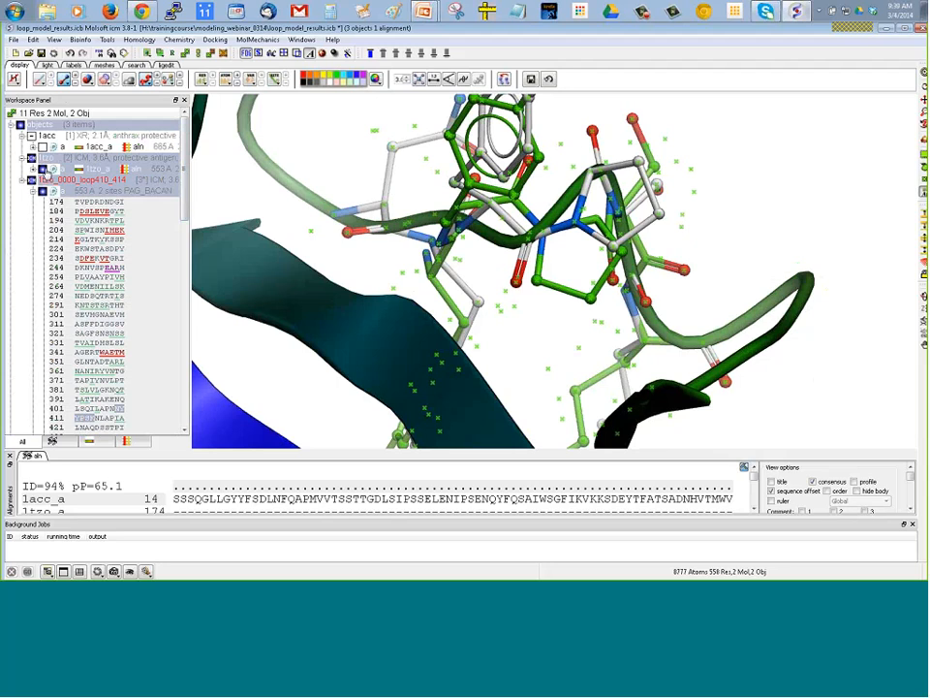
{"action": "left_click", "coordinate": [43, 169]}
{"action": "right_click_drag", "start_coordinate": [512, 312], "coordinate": [534, 327]}
{"action": "left_click_drag", "start_coordinate": [555, 315], "coordinate": [518, 259]}
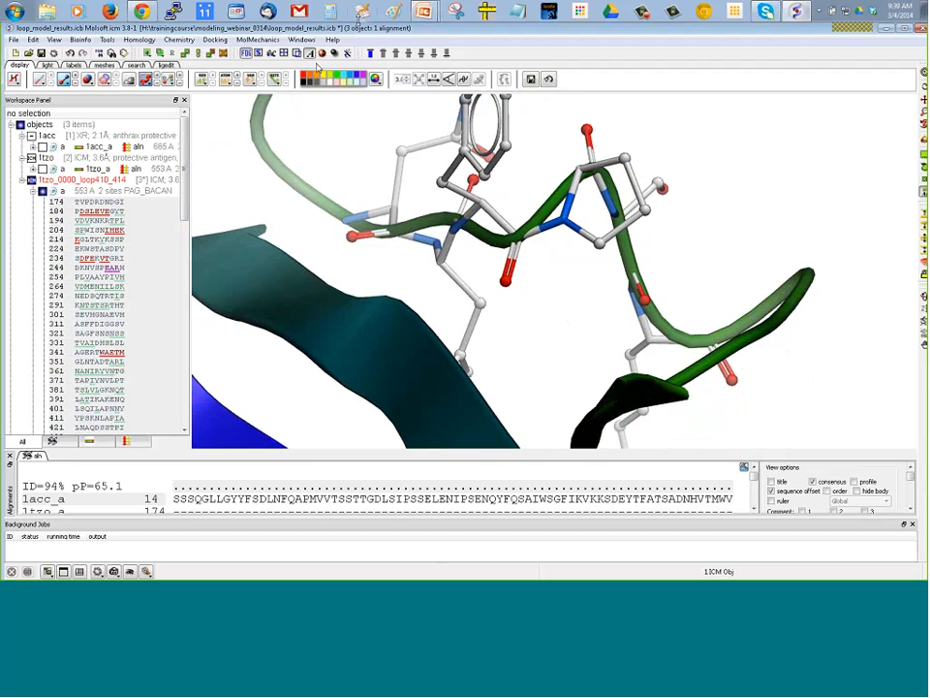
Switch to the protein_structure_webinar_2014 PowerPoint presentation and start the slide show from slide 7, Effect of Mutation
{"action": "mouse_move", "coordinate": [424, 13]}
{"action": "left_click", "coordinate": [389, 37]}
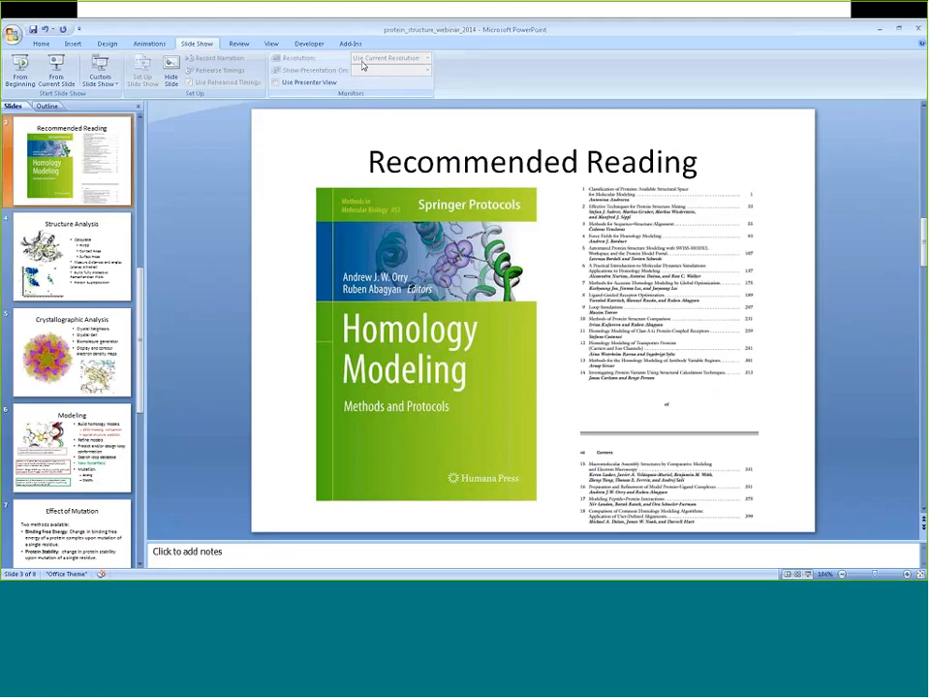
{"action": "scroll", "coordinate": [94, 341], "scroll_direction": "down", "scroll_amount": 3}
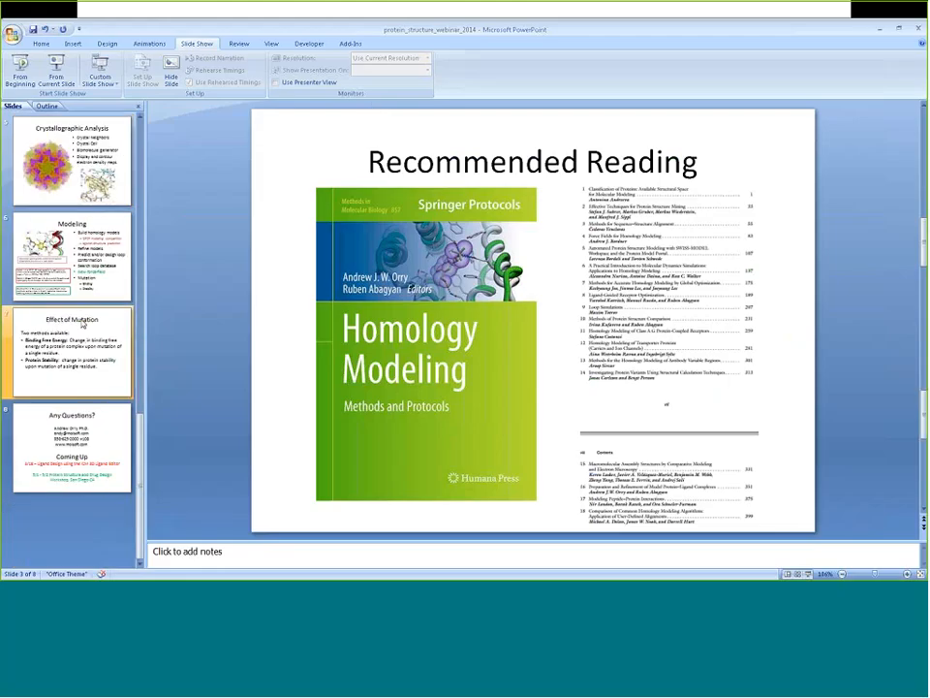
{"action": "left_click", "coordinate": [93, 341]}
{"action": "left_click", "coordinate": [56, 70]}
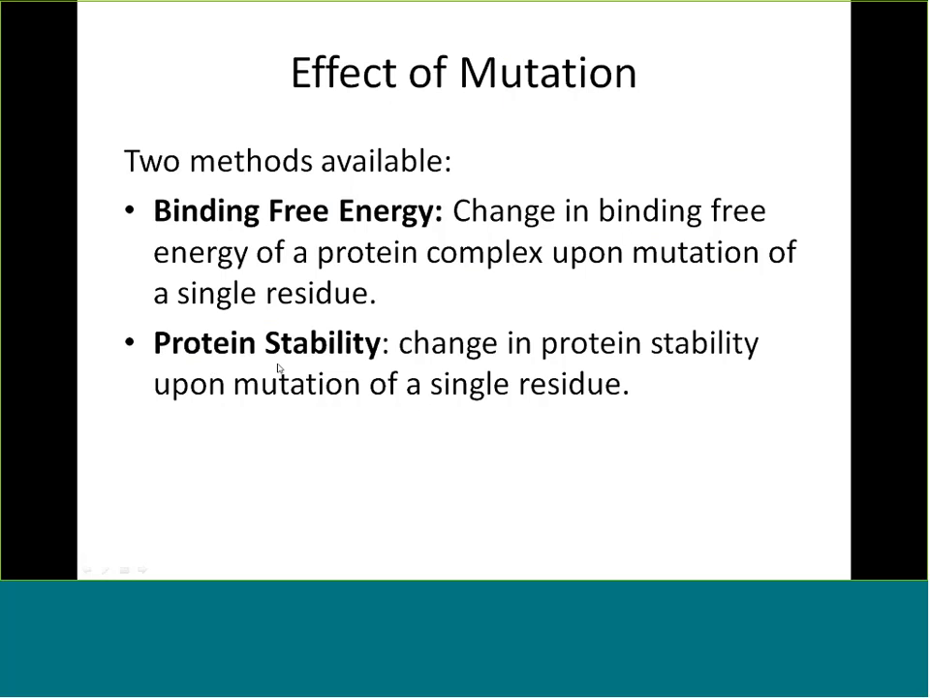
Leave the slide show, switch back to ICM and delete all items from the workspace
{"action": "key", "text": "alt+Tab"}
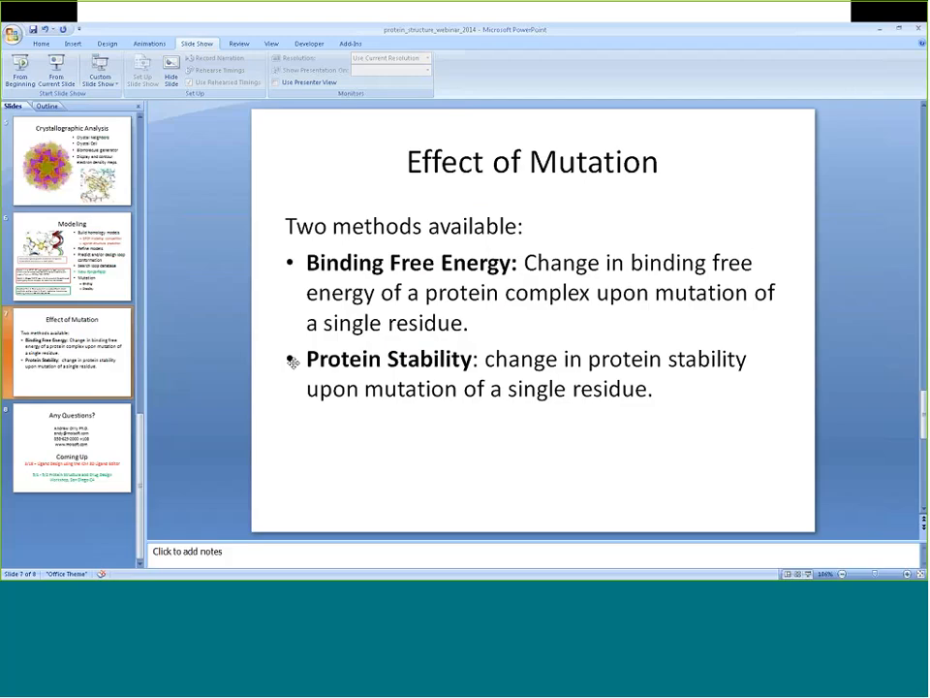
{"action": "key", "text": "alt+Tab"}
{"action": "key", "text": "alt+Tab"}
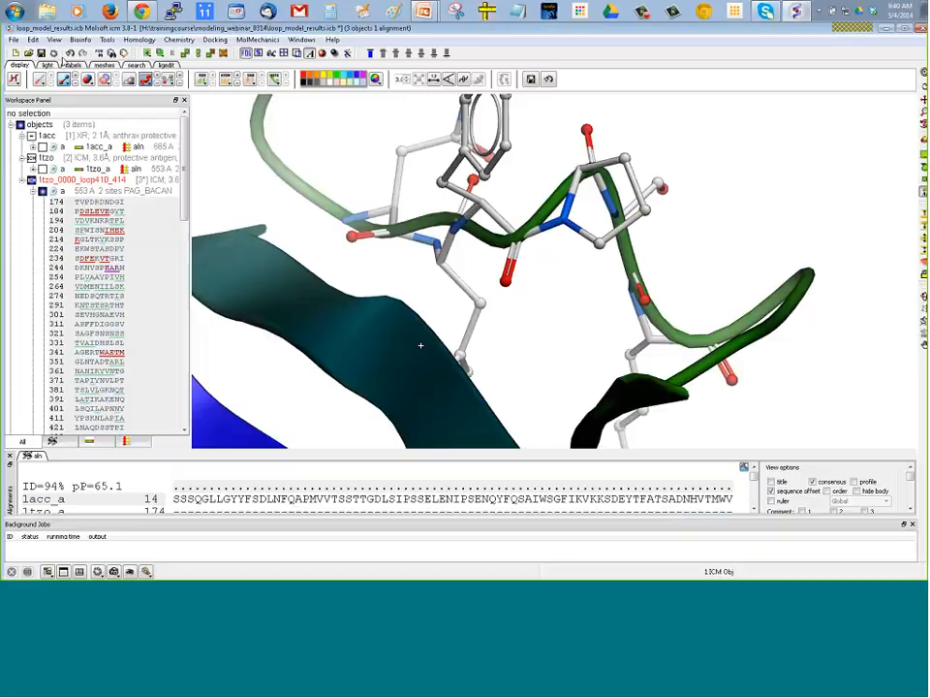
{"action": "left_click", "coordinate": [32, 40]}
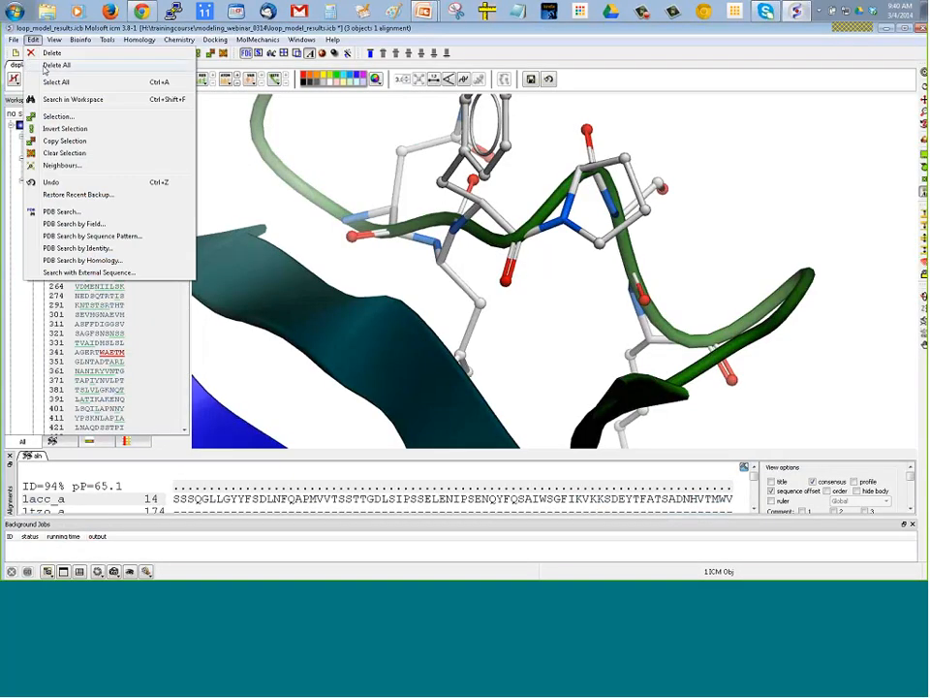
{"action": "left_click", "coordinate": [53, 65]}
{"action": "left_click", "coordinate": [479, 318]}
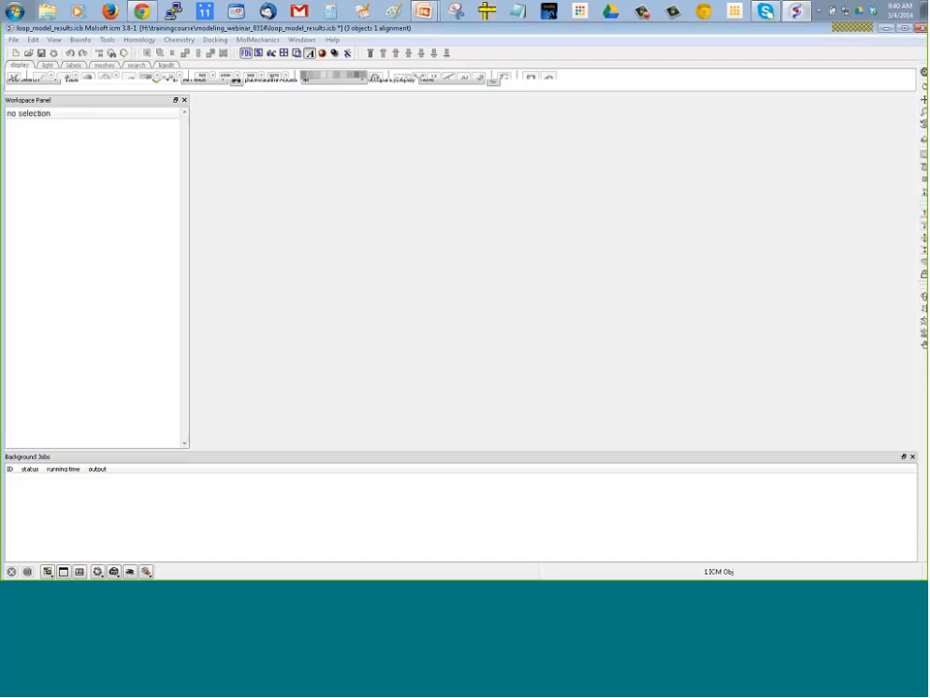
Open the mutation_results.icb project from the modeling_webinar_0314 folder
{"action": "left_click", "coordinate": [14, 39]}
{"action": "left_click", "coordinate": [39, 74]}
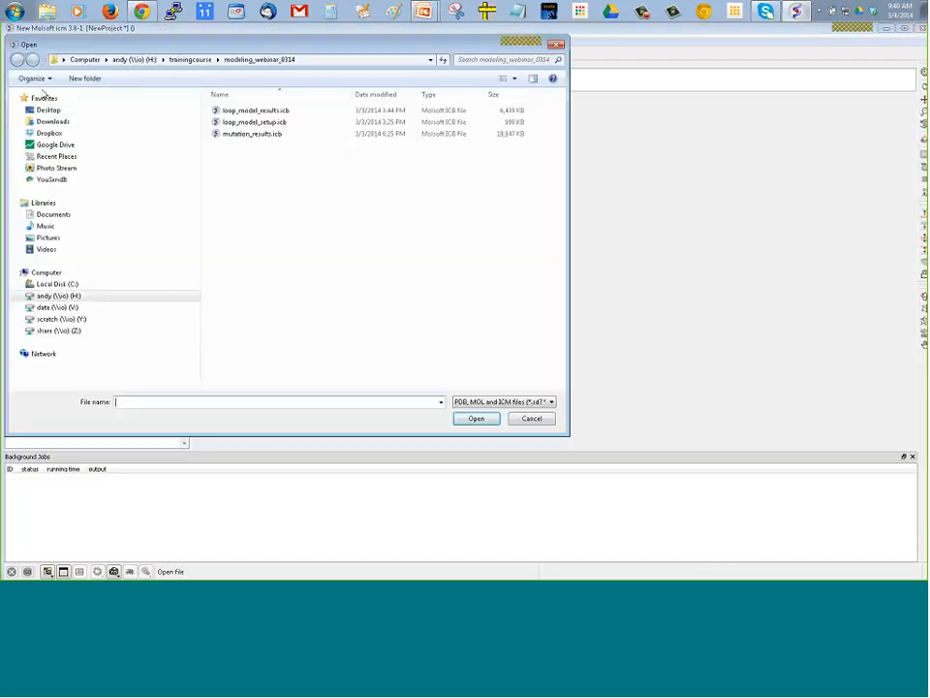
{"action": "left_click", "coordinate": [244, 134]}
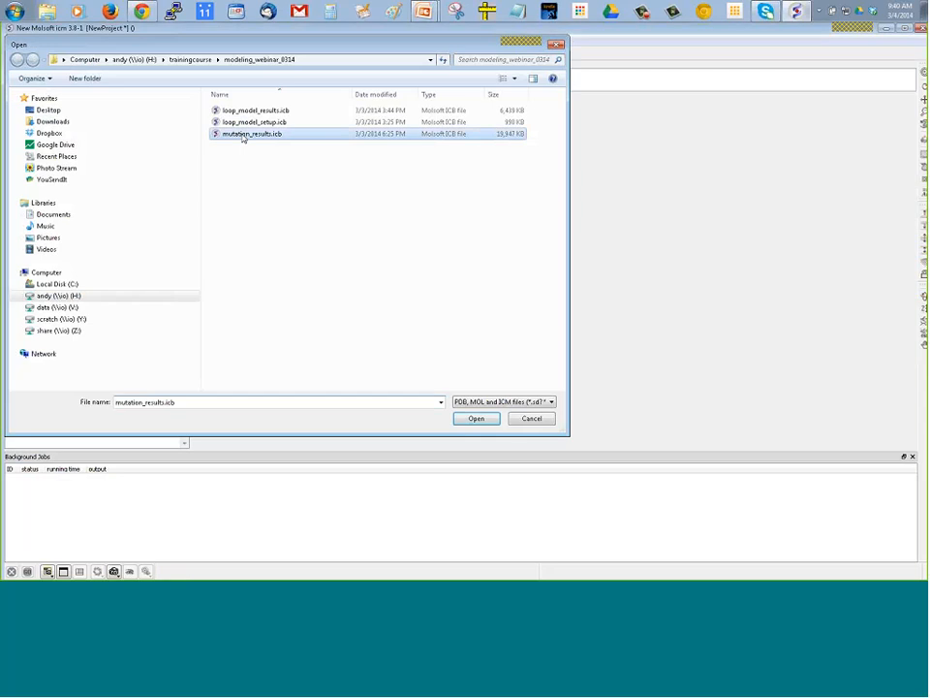
{"action": "double_click", "coordinate": [243, 135]}
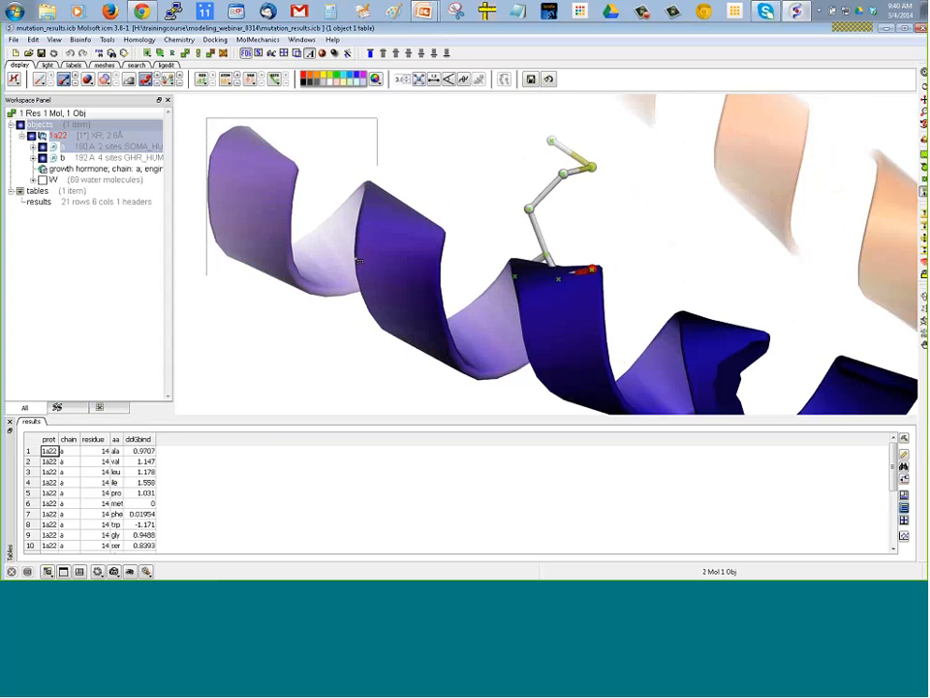
Select the two helix turns beside the methionine in 1a22 chain a, extend the selection to whole residues, display them as sticks and clear the selection
{"action": "left_click_drag", "start_coordinate": [360, 260], "coordinate": [461, 360]}
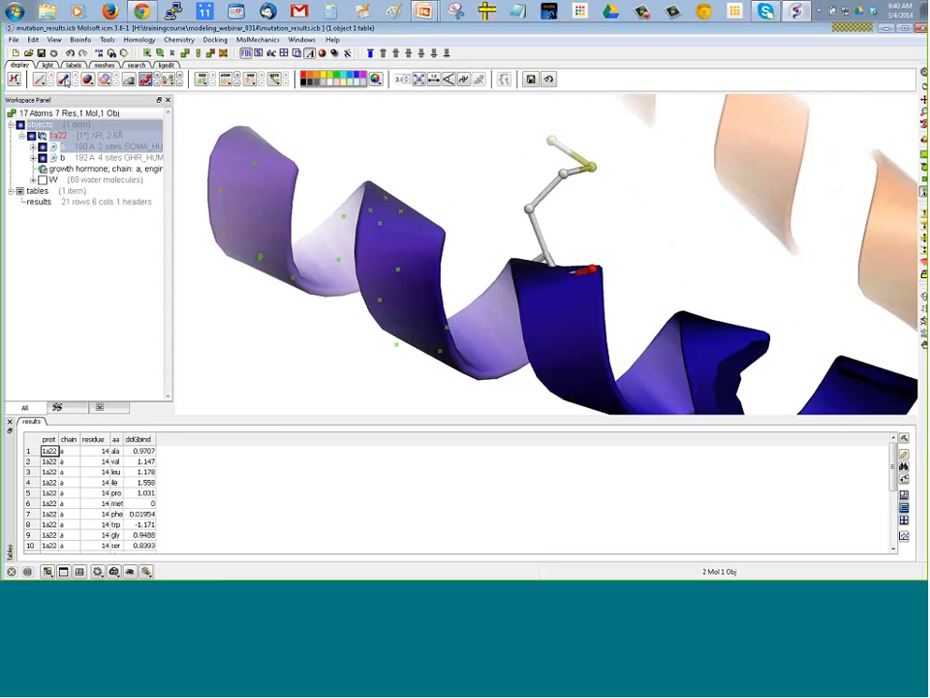
{"action": "left_click", "coordinate": [65, 80]}
{"action": "left_click", "coordinate": [137, 55]}
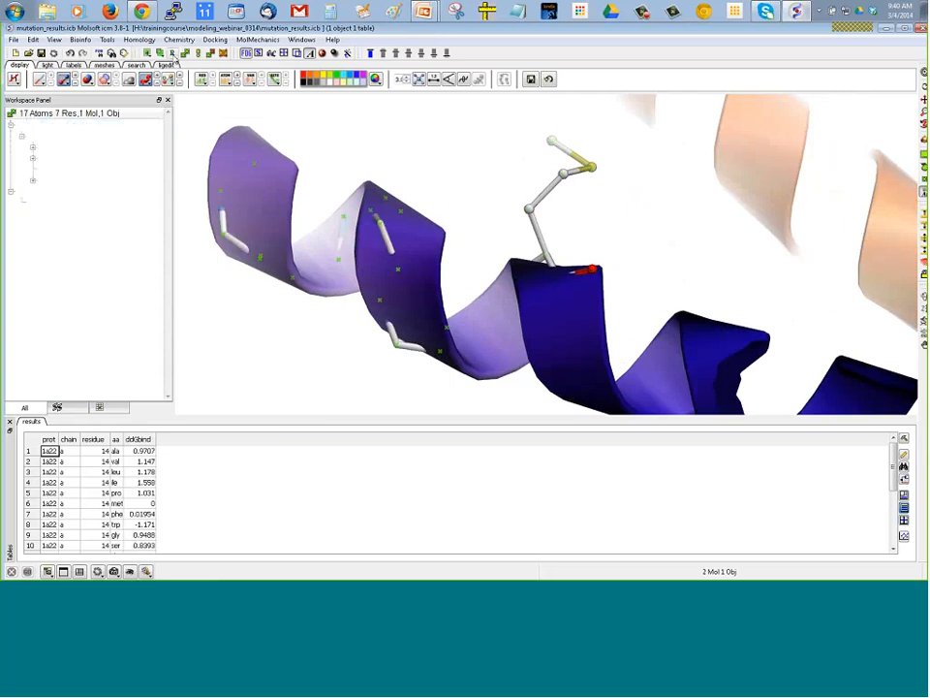
{"action": "left_click", "coordinate": [65, 81]}
{"action": "left_click", "coordinate": [65, 83]}
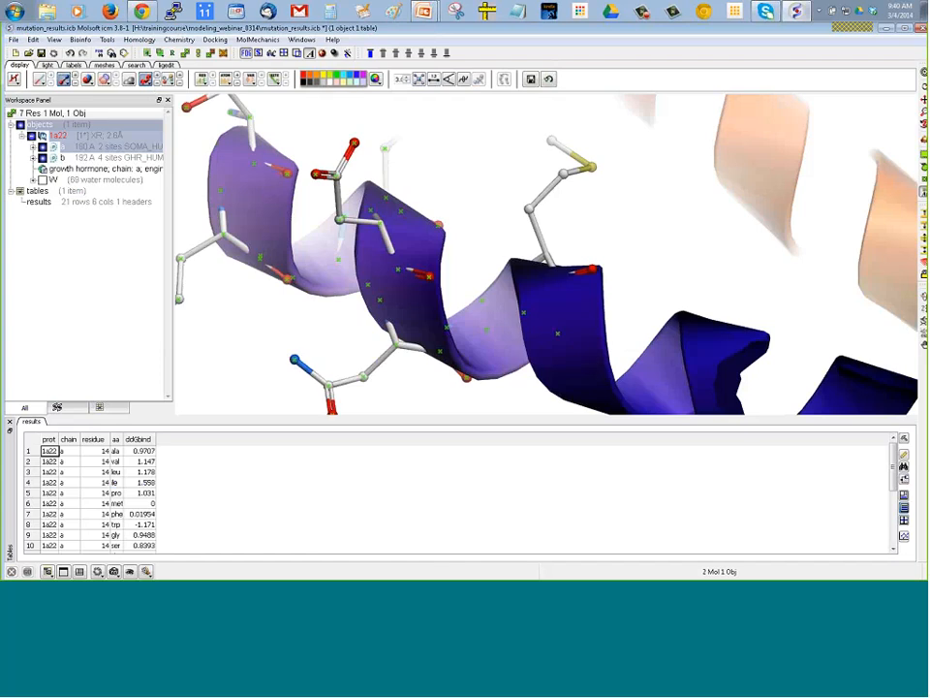
{"action": "left_click_drag", "start_coordinate": [428, 158], "coordinate": [453, 181]}
{"action": "scroll", "coordinate": [458, 172], "scroll_direction": "down", "scroll_amount": 2}
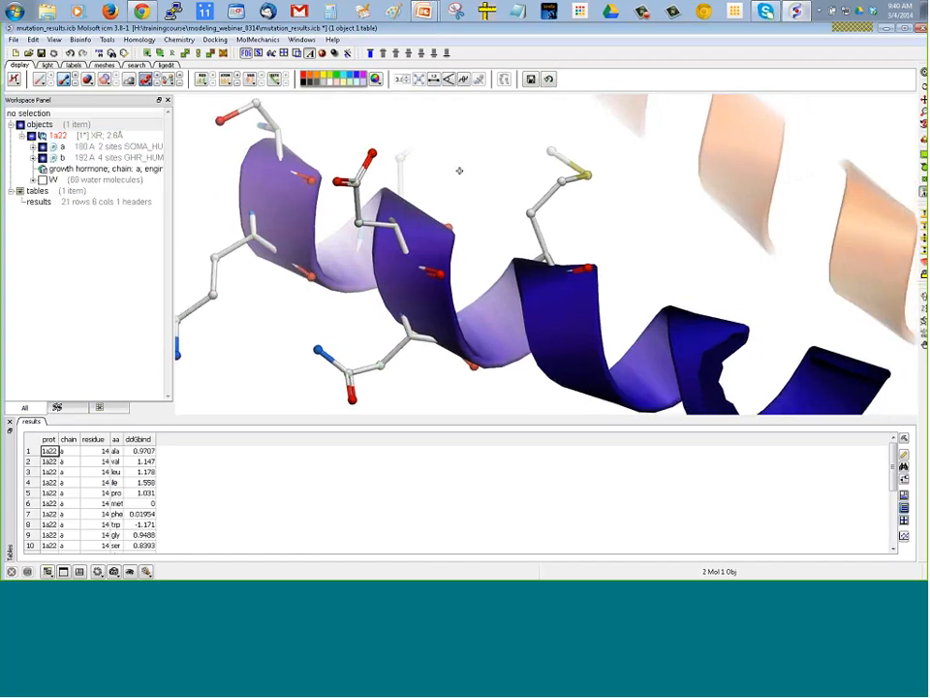
{"action": "middle_click_drag", "start_coordinate": [477, 185], "coordinate": [492, 159]}
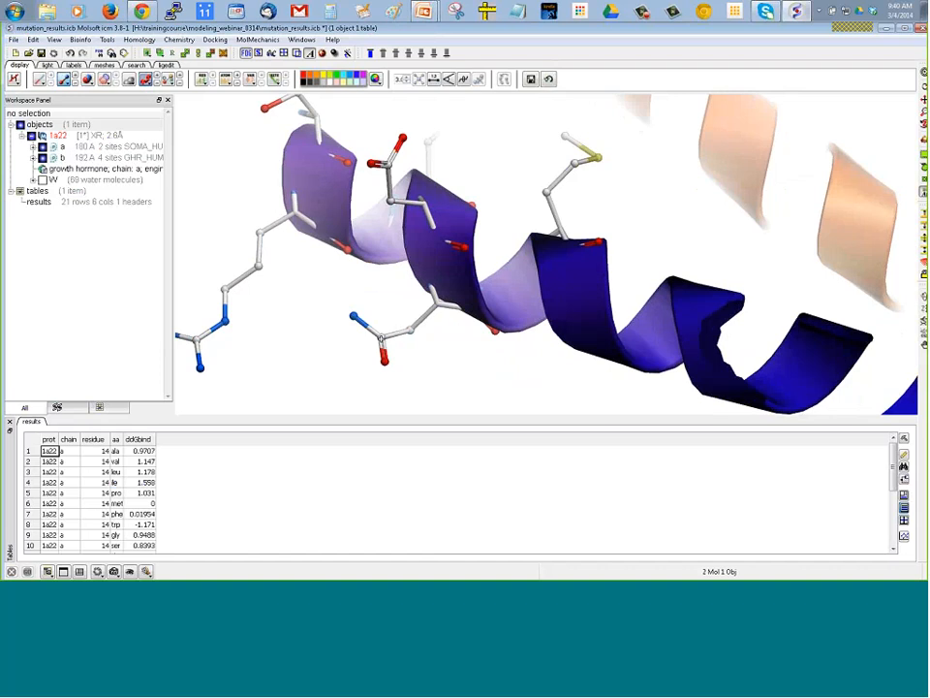
{"action": "left_click_drag", "start_coordinate": [303, 328], "coordinate": [288, 324]}
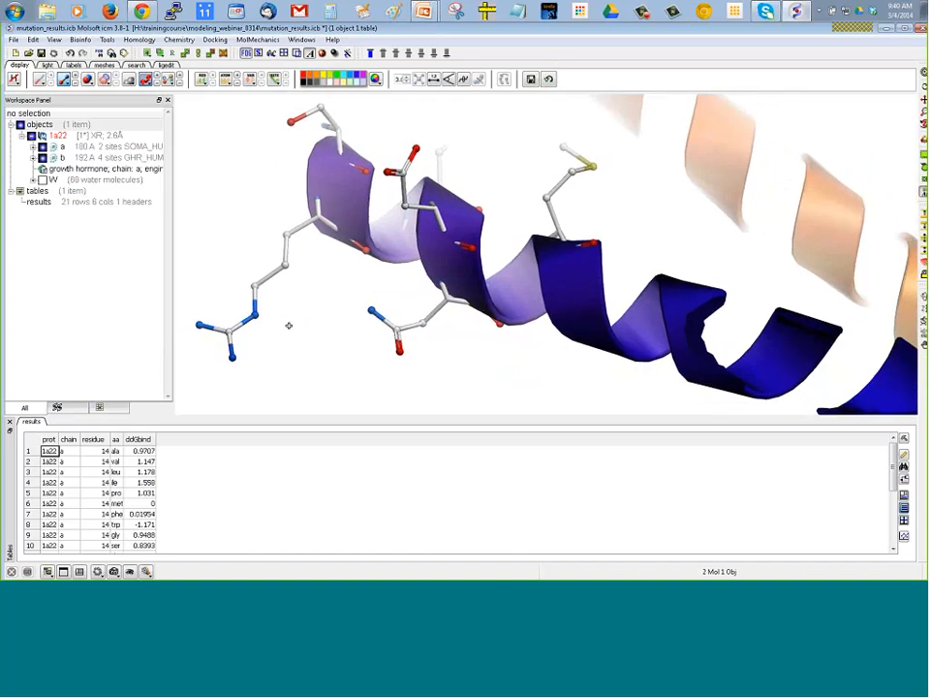
{"action": "right_click", "coordinate": [255, 315]}
{"action": "mouse_move", "coordinate": [279, 358]}
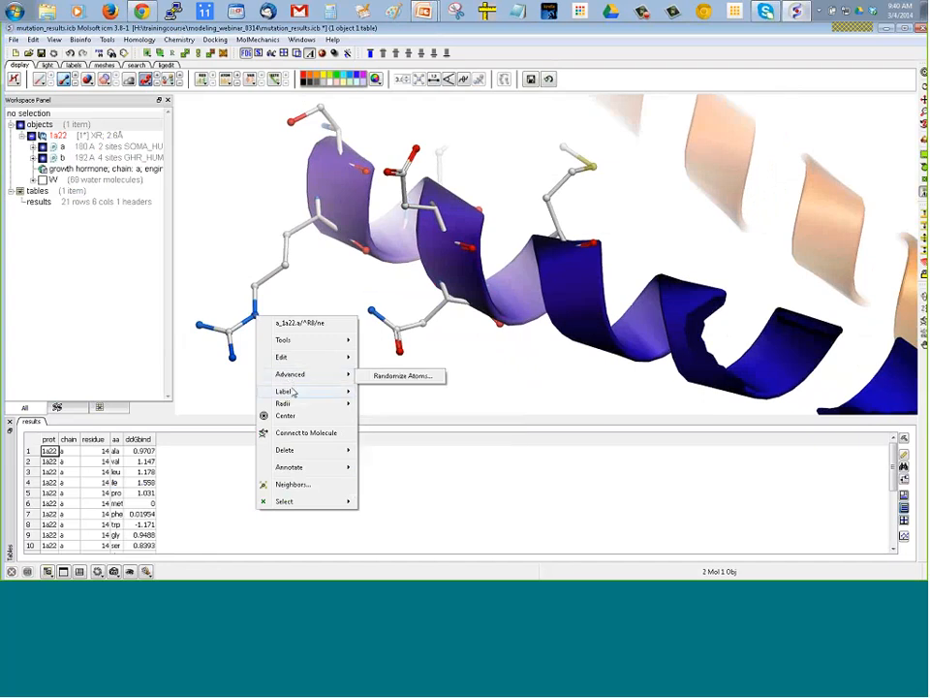
{"action": "mouse_move", "coordinate": [294, 392]}
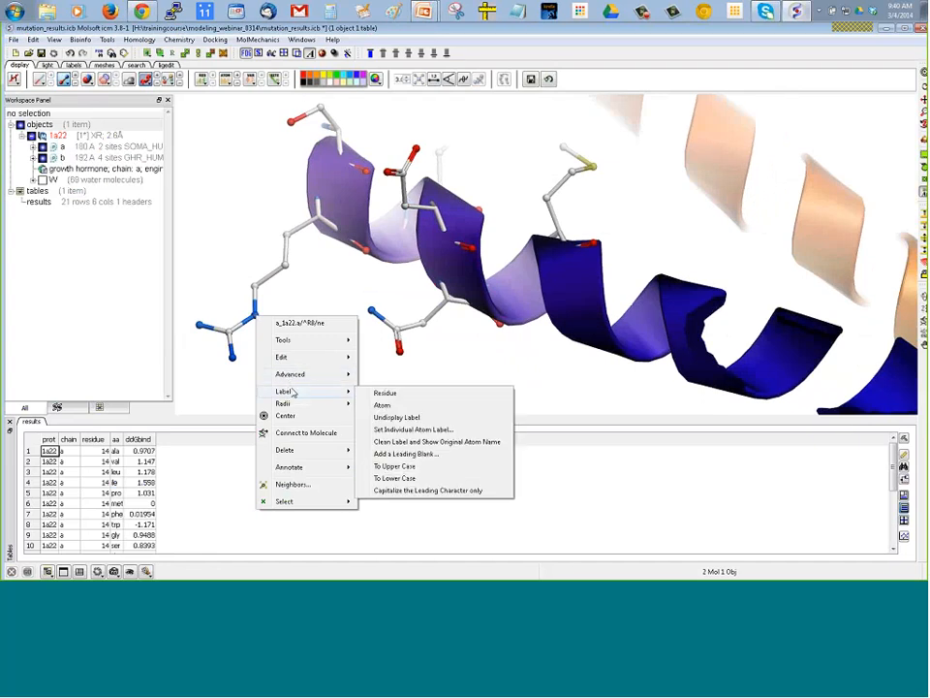
{"action": "left_click", "coordinate": [226, 375]}
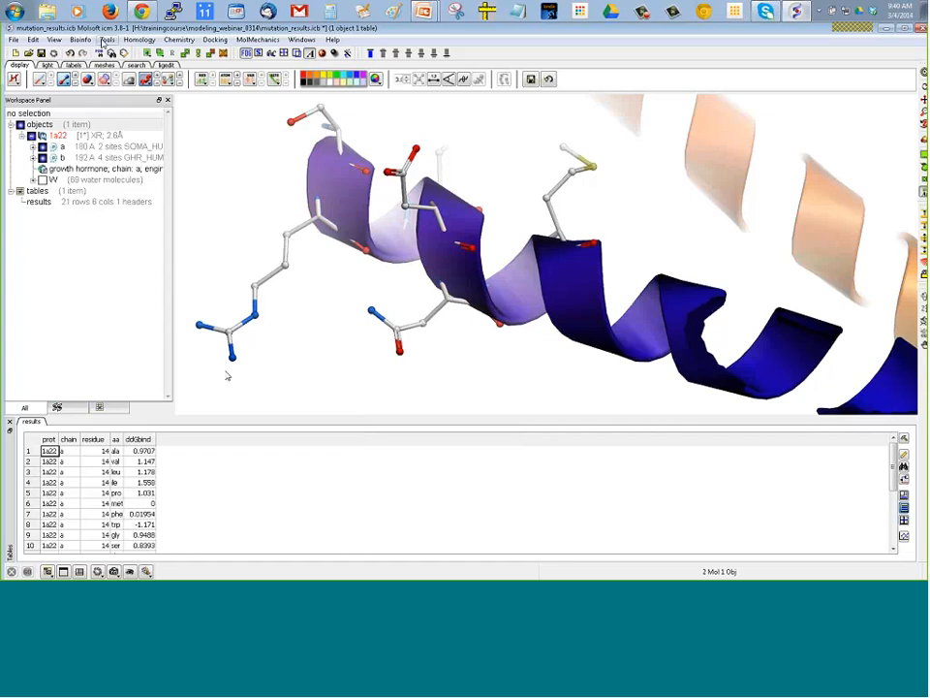
Hide all displayed objects and create a displayed alpha-helical peptide named pep with the sequence EACARVAAACEAAARQ, a neutral NH2 N-terminus and COOH C-terminus
{"action": "left_click", "coordinate": [21, 125]}
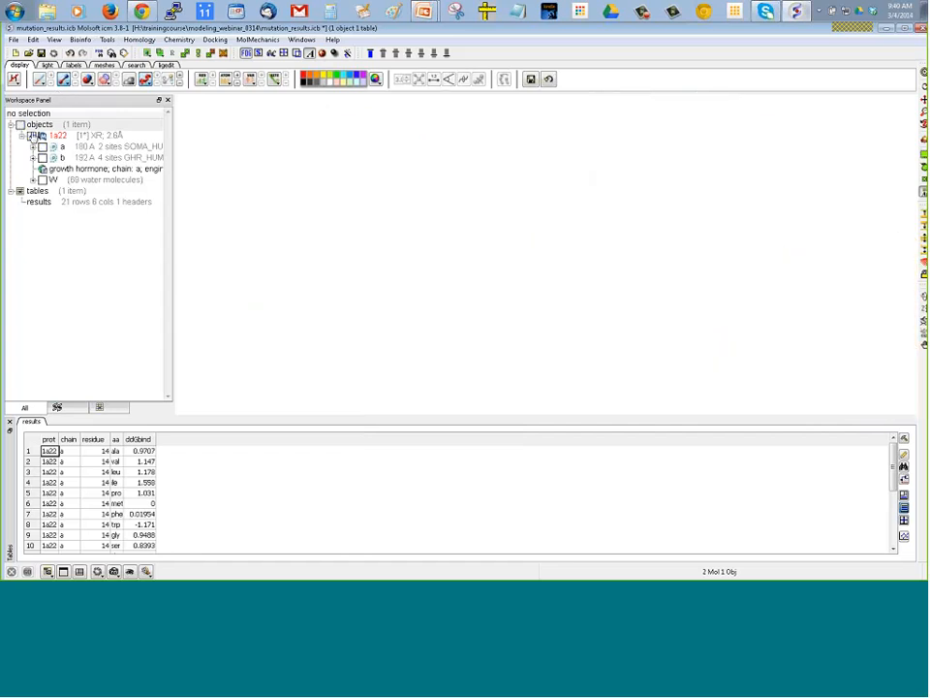
{"action": "left_click", "coordinate": [14, 40]}
{"action": "left_click", "coordinate": [20, 55]}
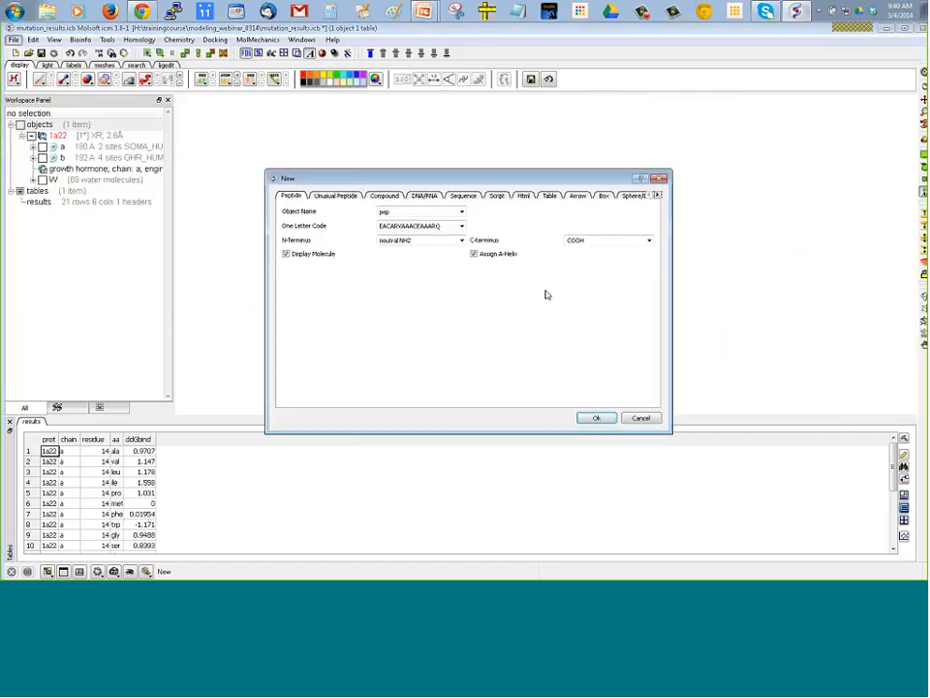
{"action": "key", "text": "Return"}
{"action": "left_click_drag", "start_coordinate": [427, 281], "coordinate": [487, 287]}
Review the standard amino acids offered by Mutate Amino-Acid for arginine 6 of the pep helix
{"action": "right_click", "coordinate": [274, 306]}
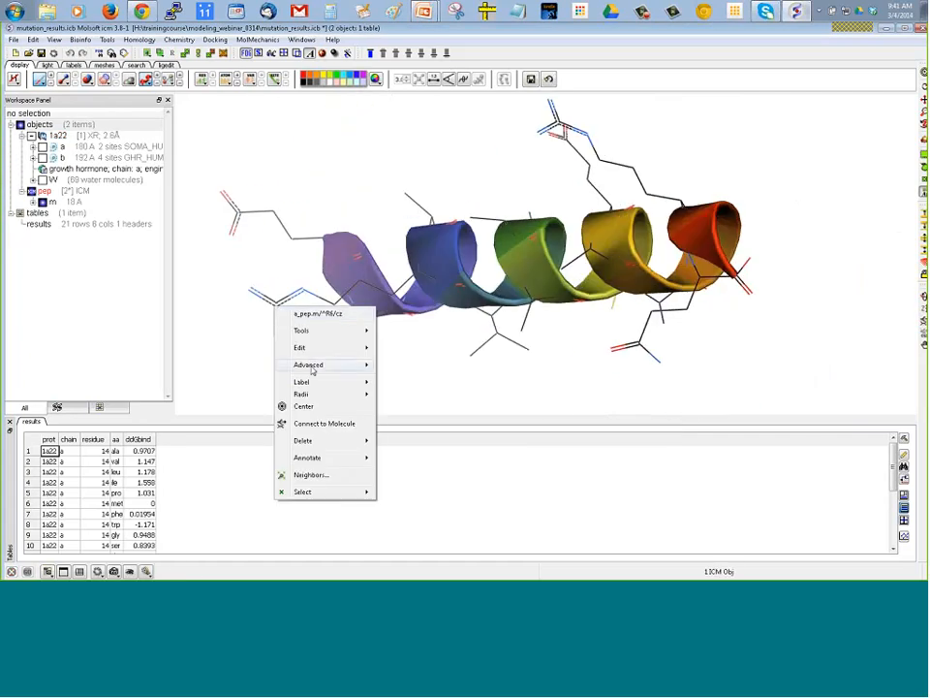
{"action": "mouse_move", "coordinate": [364, 366]}
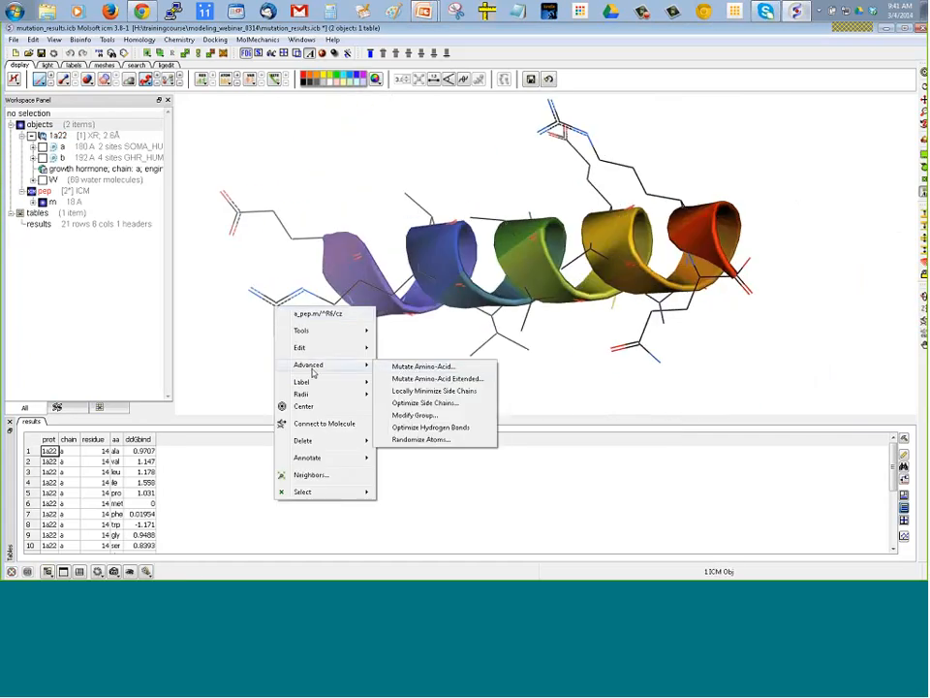
{"action": "left_click", "coordinate": [419, 367]}
{"action": "left_click", "coordinate": [521, 300]}
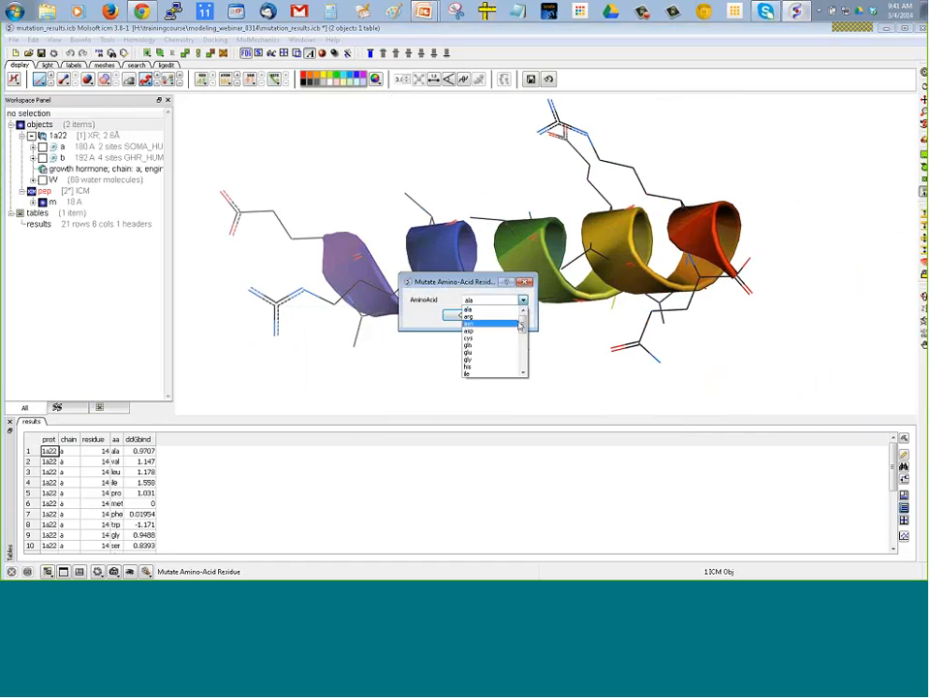
{"action": "scroll", "coordinate": [522, 330], "scroll_direction": "down", "scroll_amount": 1}
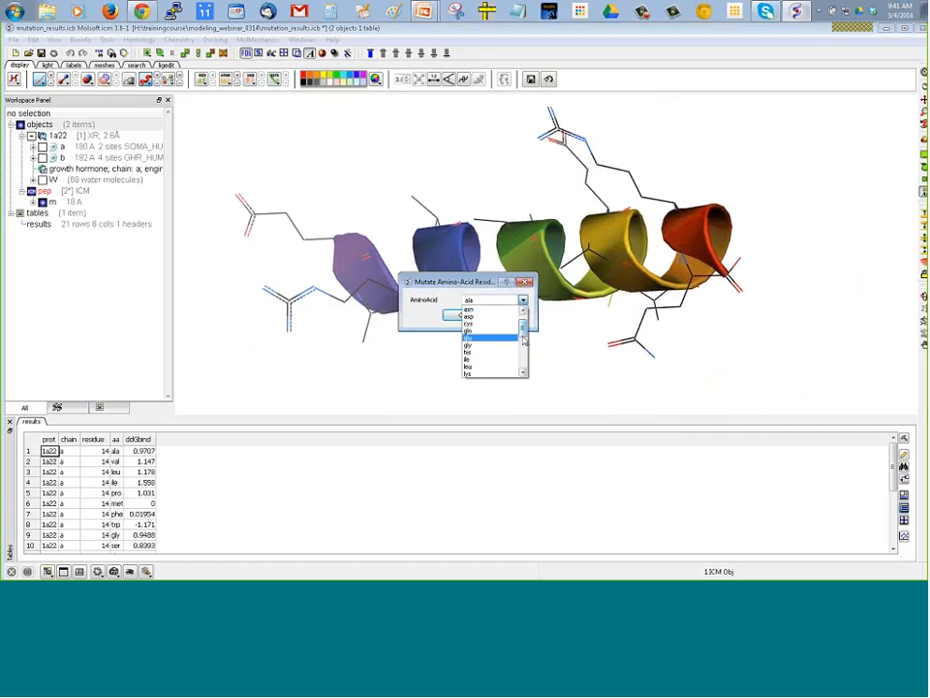
{"action": "scroll", "coordinate": [468, 322], "scroll_direction": "up", "scroll_amount": 1}
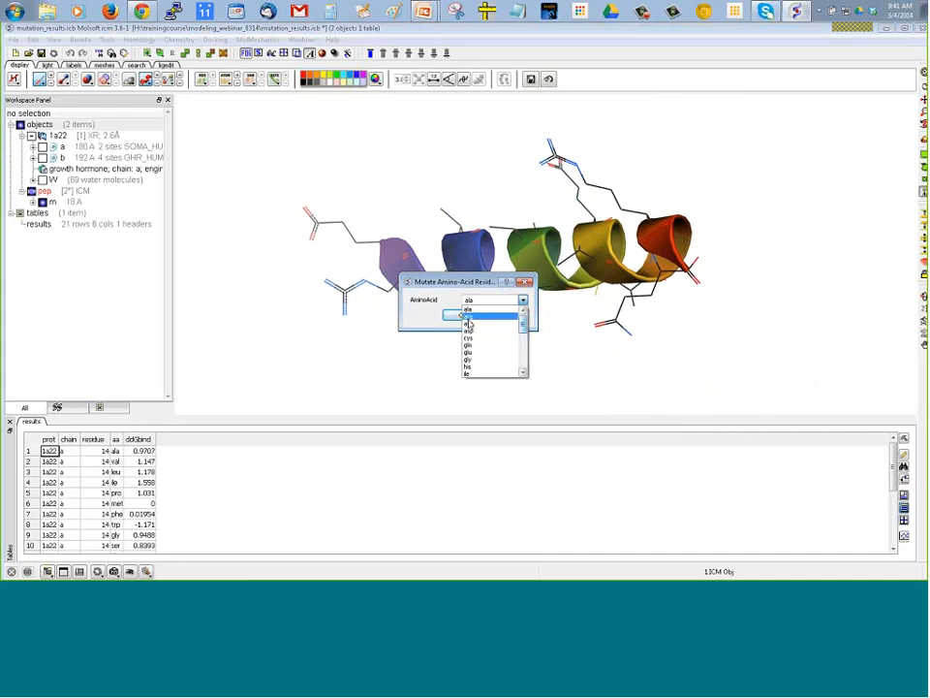
{"action": "left_click", "coordinate": [468, 322]}
{"action": "left_click", "coordinate": [500, 317]}
Browse the non-standard residues in Mutate Amino-Acid Extended for arginine 6 of pep, pick FGA4 4-Fluoro-glutamic acid and cancel the mutation
{"action": "right_click", "coordinate": [348, 303]}
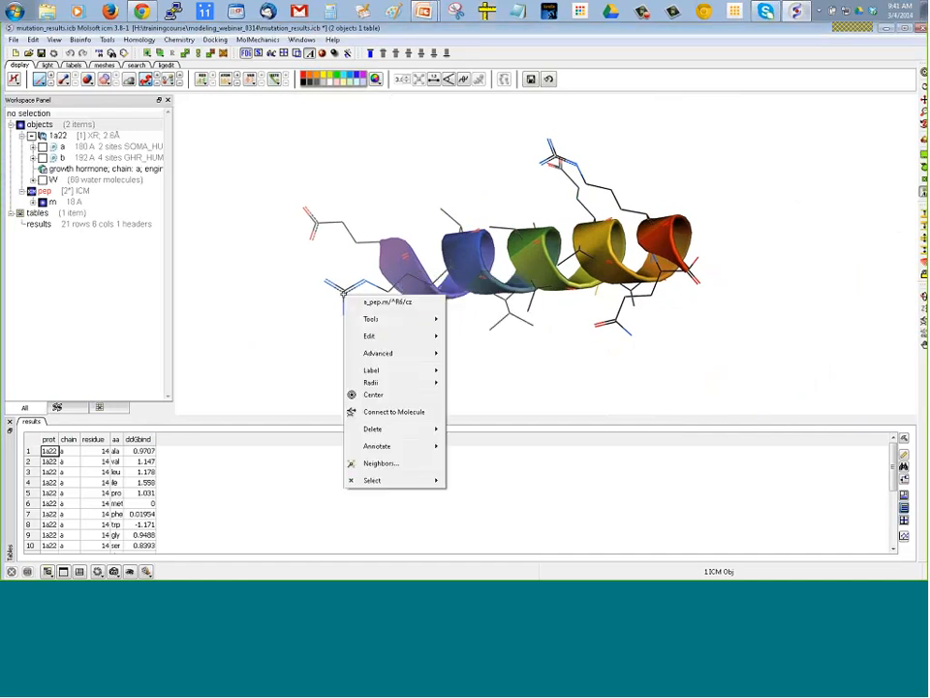
{"action": "mouse_move", "coordinate": [373, 355]}
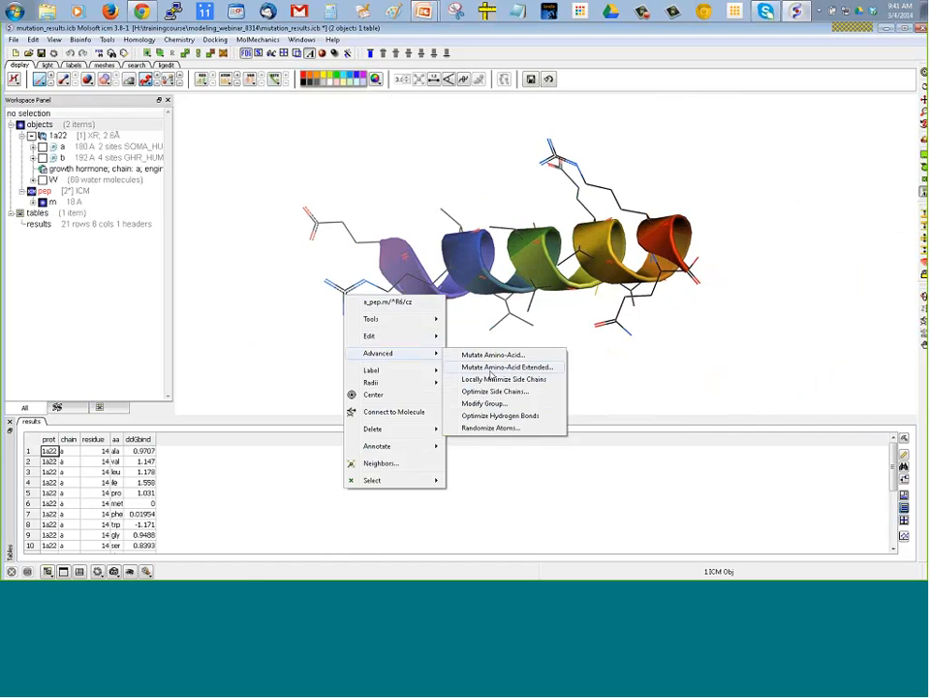
{"action": "left_click", "coordinate": [486, 368]}
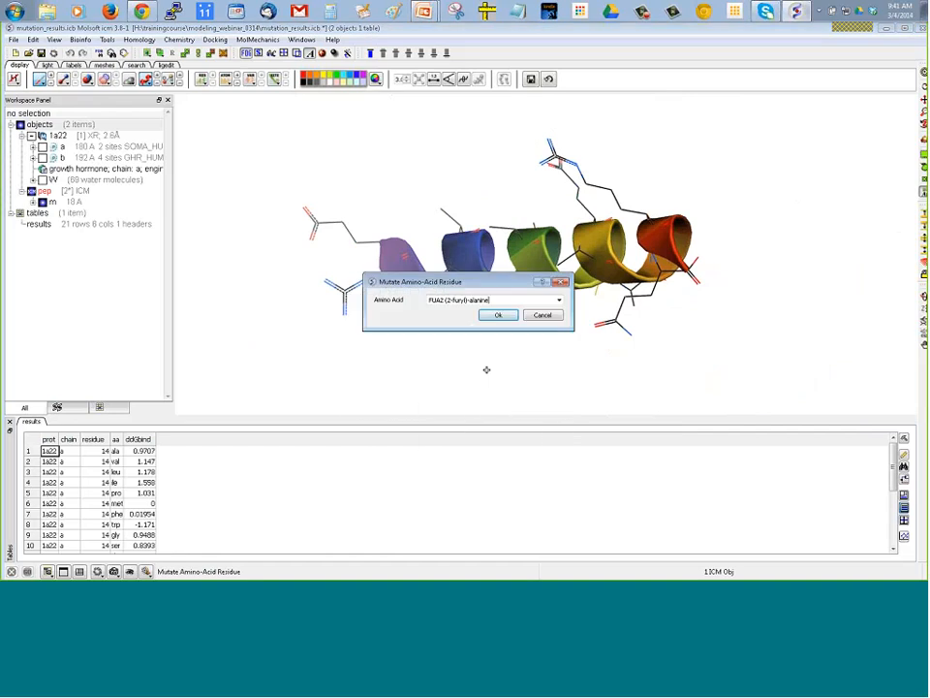
{"action": "left_click", "coordinate": [559, 302]}
{"action": "left_click_drag", "start_coordinate": [559, 318], "coordinate": [559, 339]}
{"action": "left_click", "coordinate": [484, 331]}
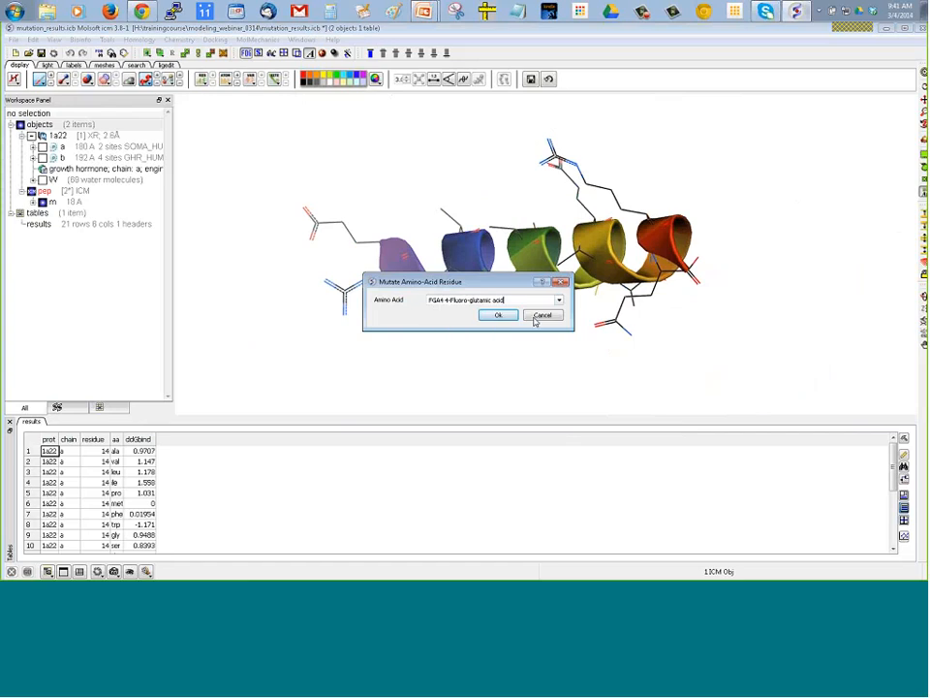
{"action": "left_click", "coordinate": [544, 317]}
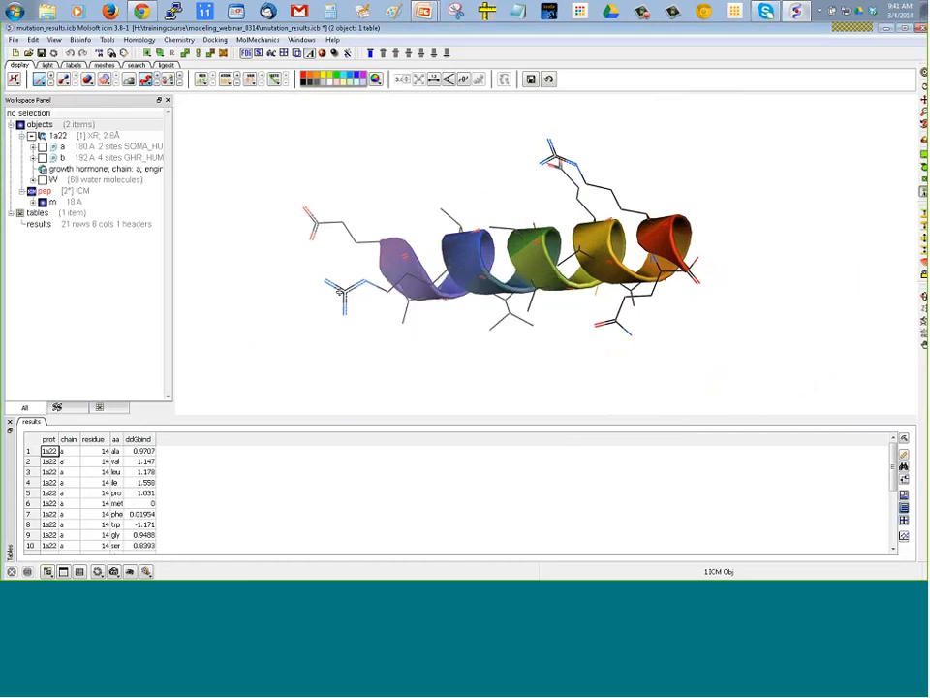
Flip the COOH group of glutamate 2 in the pep helix
{"action": "right_click", "coordinate": [343, 291]}
{"action": "mouse_move", "coordinate": [363, 353]}
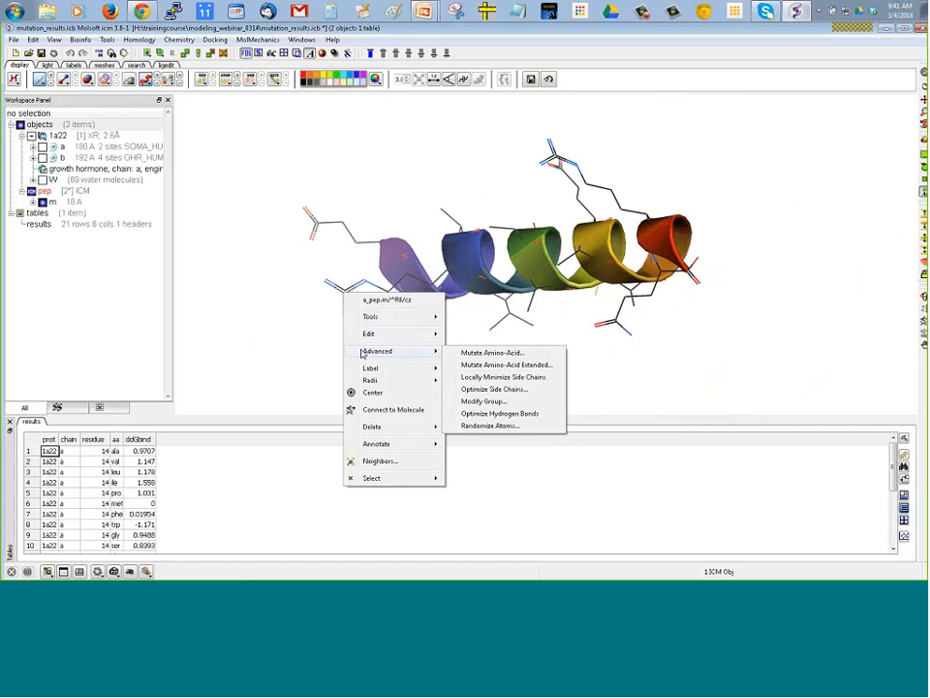
{"action": "left_click", "coordinate": [326, 247]}
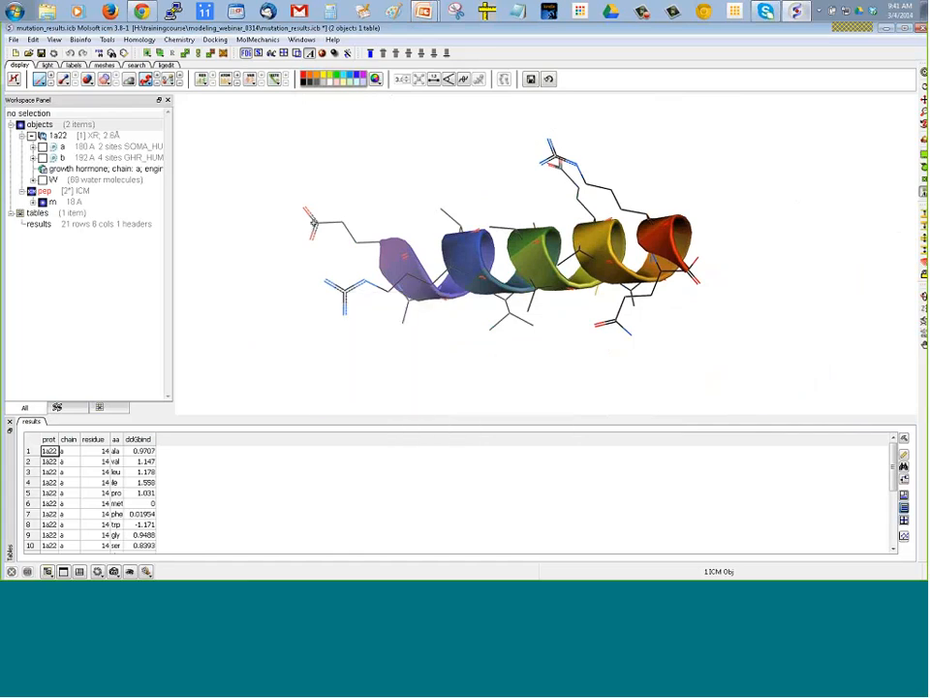
{"action": "right_click", "coordinate": [313, 221]}
{"action": "mouse_move", "coordinate": [383, 282]}
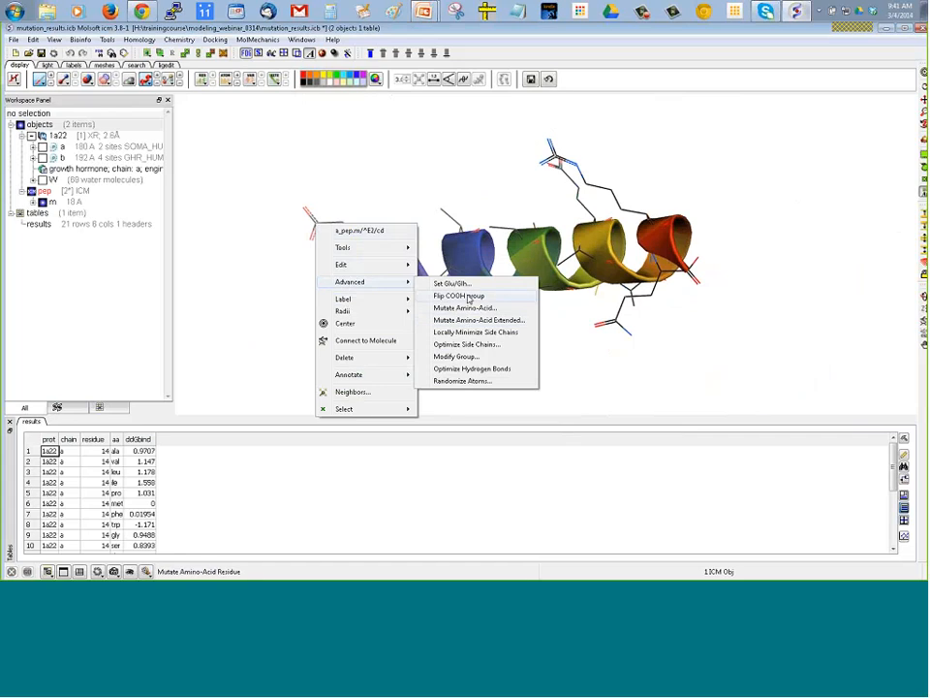
{"action": "left_click", "coordinate": [468, 297]}
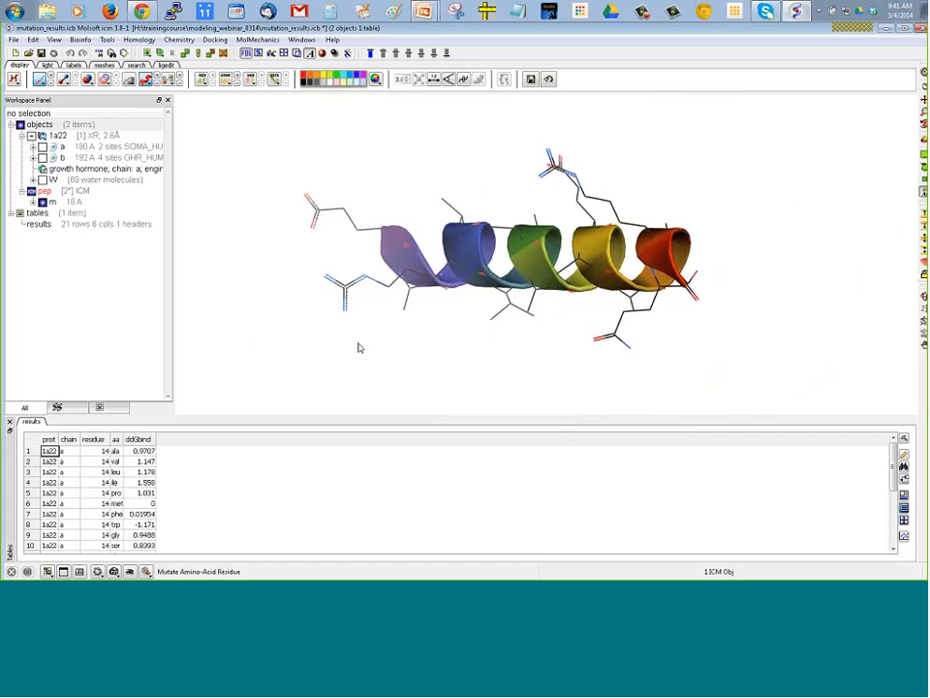
Review the advanced side-chain operations available for glutamate 12 of pep, including Locally Minimize Side Chains and Optimize Side Chains
{"action": "left_click_drag", "start_coordinate": [359, 347], "coordinate": [581, 194]}
{"action": "right_click", "coordinate": [559, 172]}
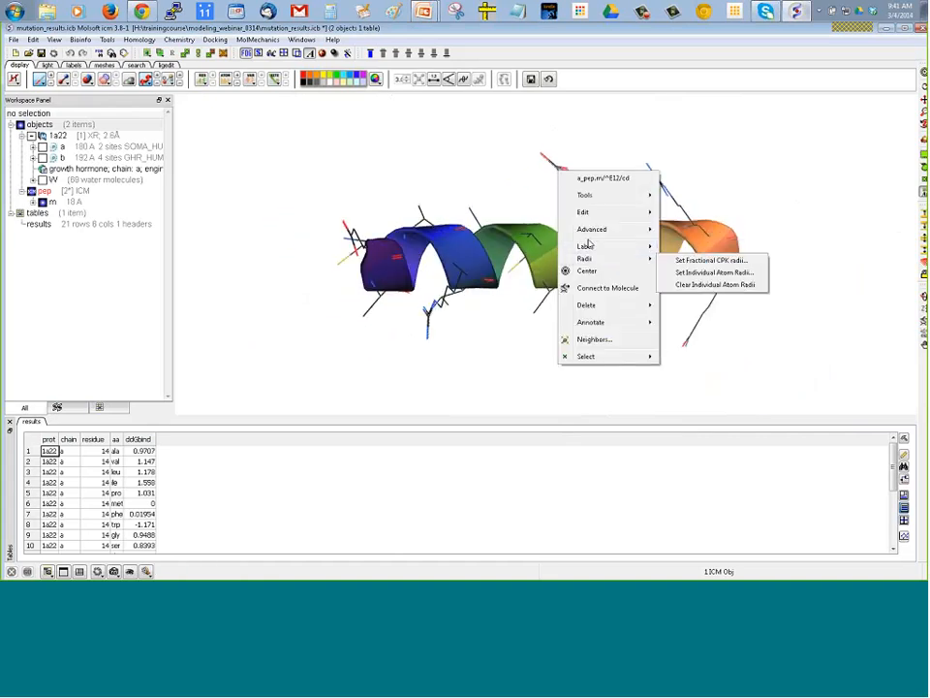
{"action": "mouse_move", "coordinate": [593, 229]}
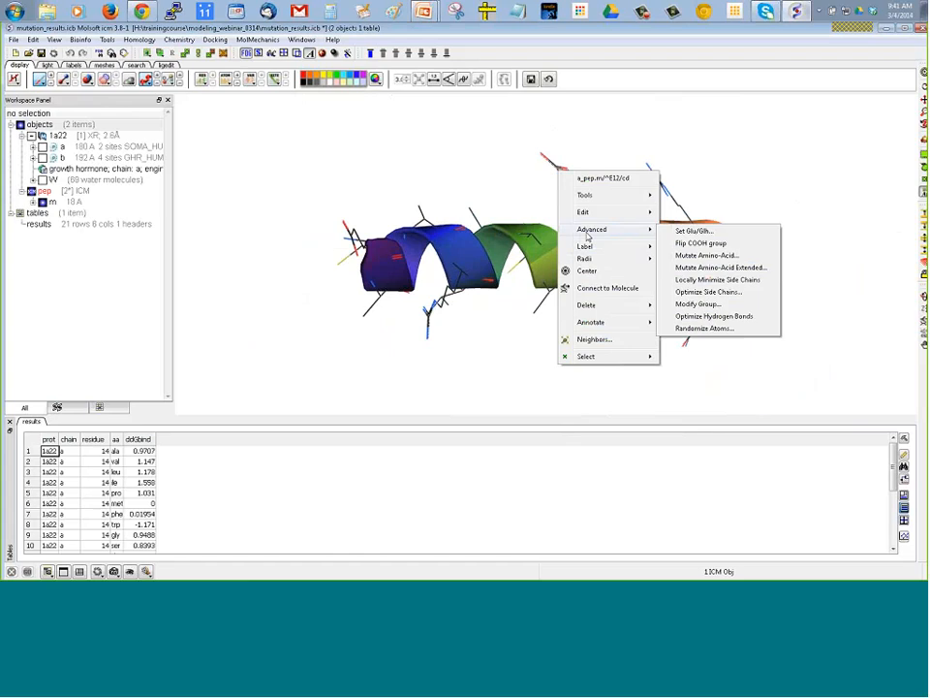
{"action": "left_click", "coordinate": [712, 291]}
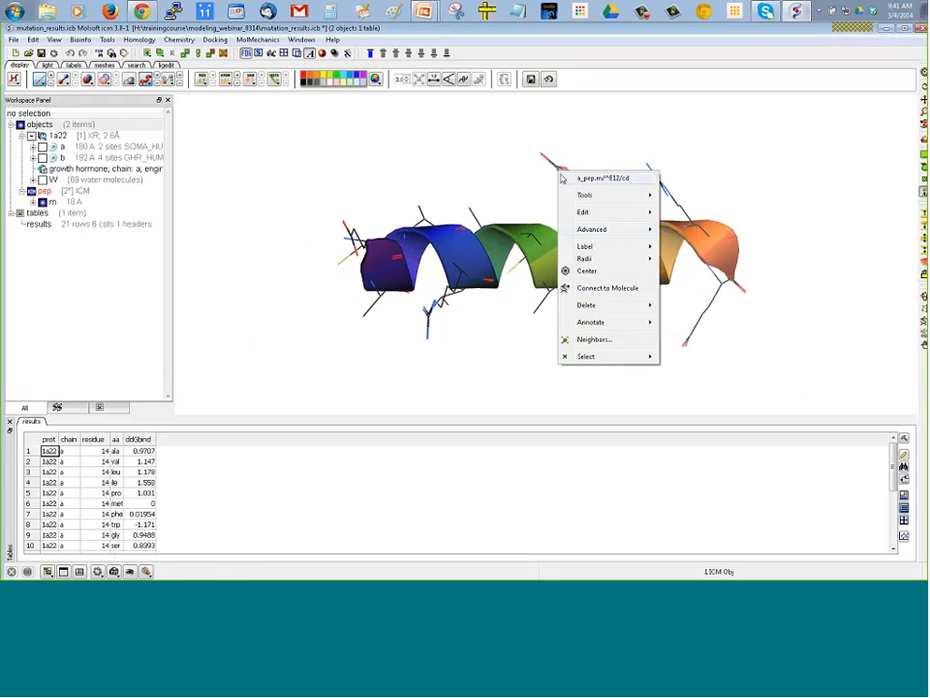
{"action": "mouse_move", "coordinate": [630, 229]}
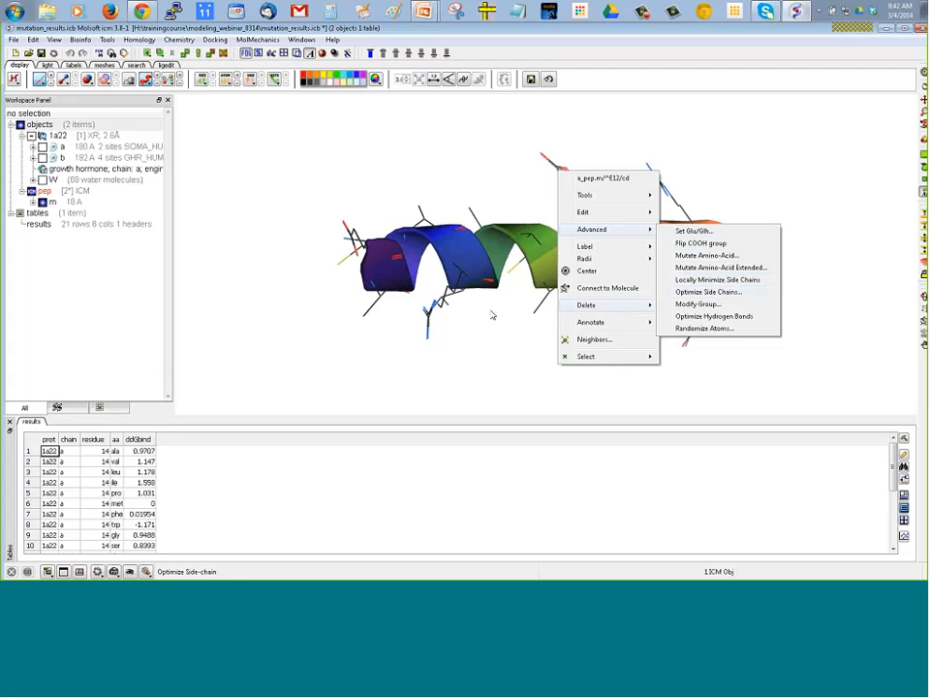
{"action": "left_click", "coordinate": [457, 332]}
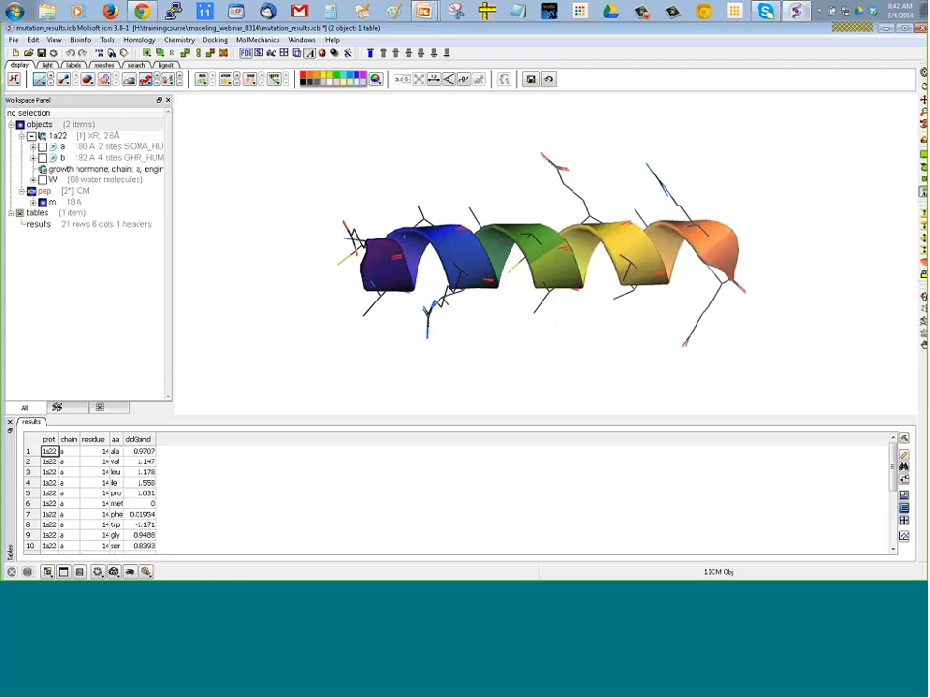
{"action": "left_click", "coordinate": [427, 330]}
{"action": "left_click", "coordinate": [408, 338]}
Hide the pep peptide, display chain a of 1a22 and expand its residue sequence
{"action": "left_click", "coordinate": [42, 203]}
{"action": "left_click", "coordinate": [42, 147]}
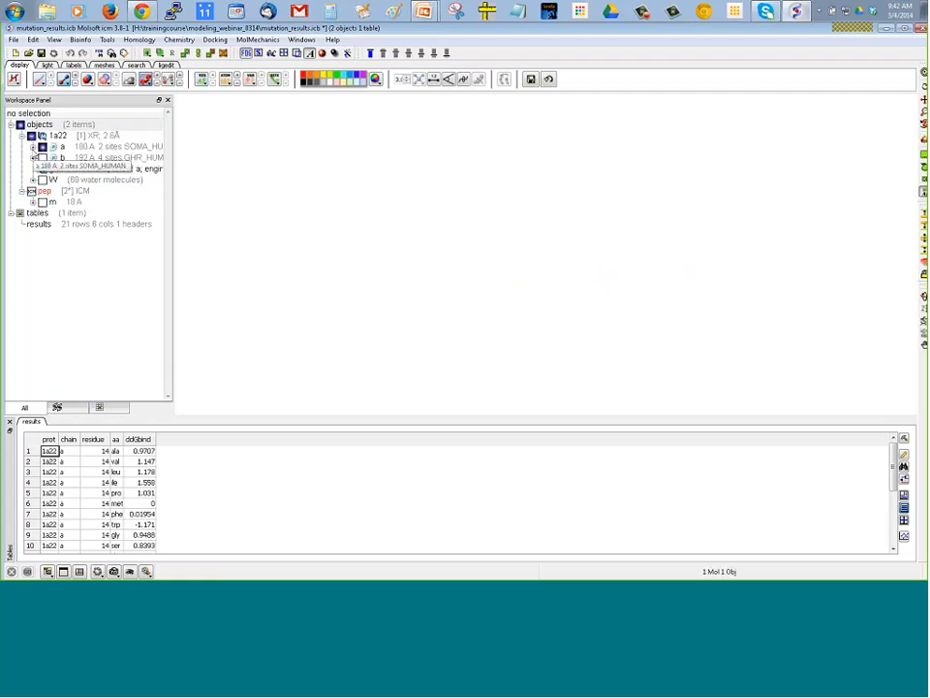
{"action": "left_click", "coordinate": [33, 146]}
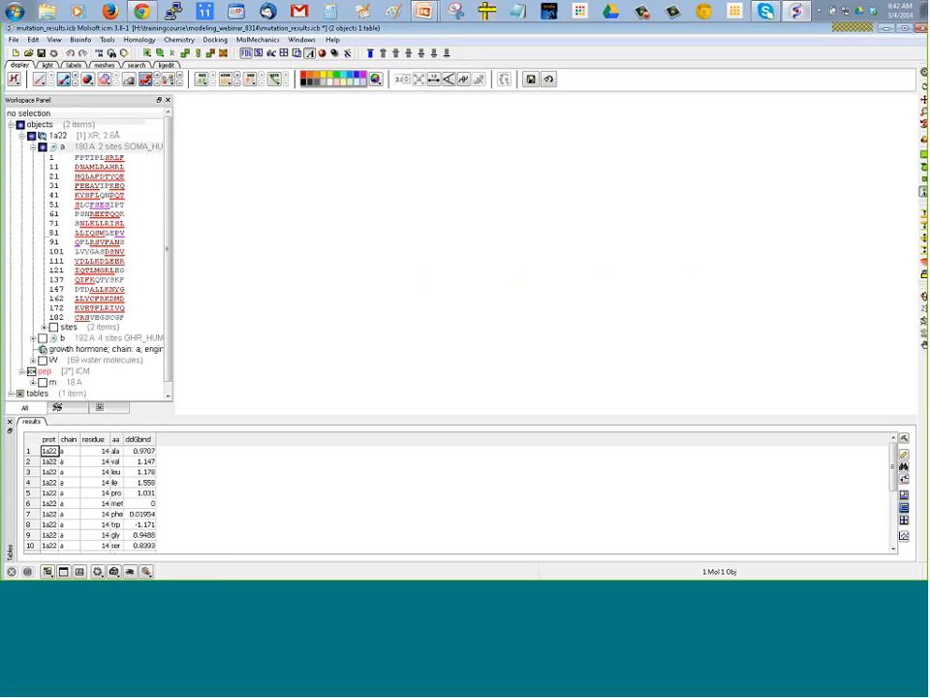
Bring 1a22 chain a into view, select methionine 14 in its sequence and centre the view on that residue
{"action": "left_click", "coordinate": [71, 147]}
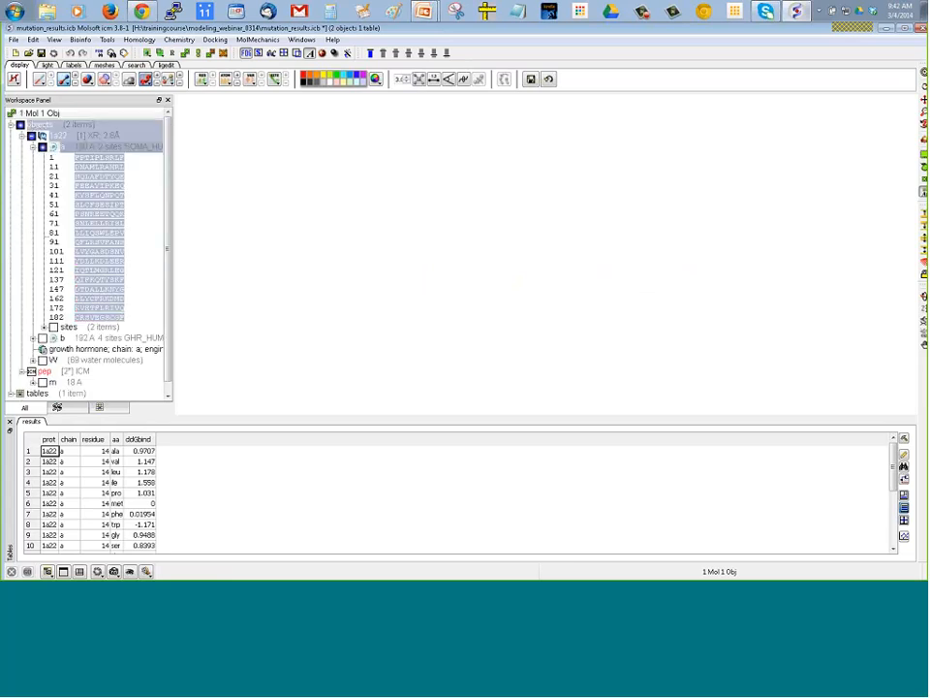
{"action": "right_click_drag", "start_coordinate": [747, 160], "coordinate": [781, 193]}
{"action": "mouse_move", "coordinate": [407, 254]}
{"action": "left_mouse_down"}
{"action": "mouse_move", "coordinate": [275, 247]}
{"action": "mouse_move", "coordinate": [273, 262]}
{"action": "left_mouse_up"}
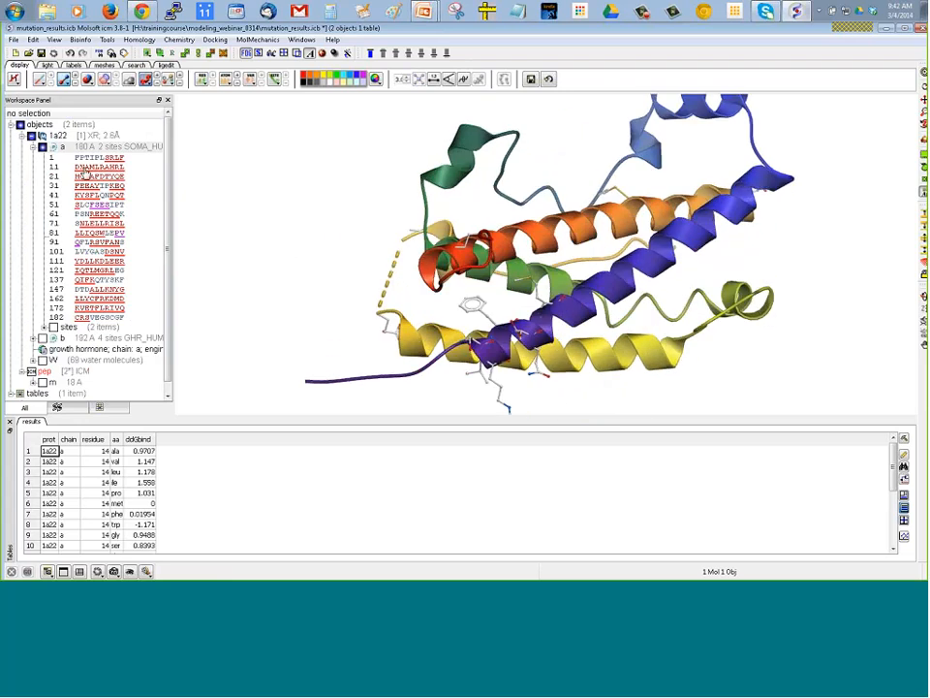
{"action": "left_click", "coordinate": [92, 169]}
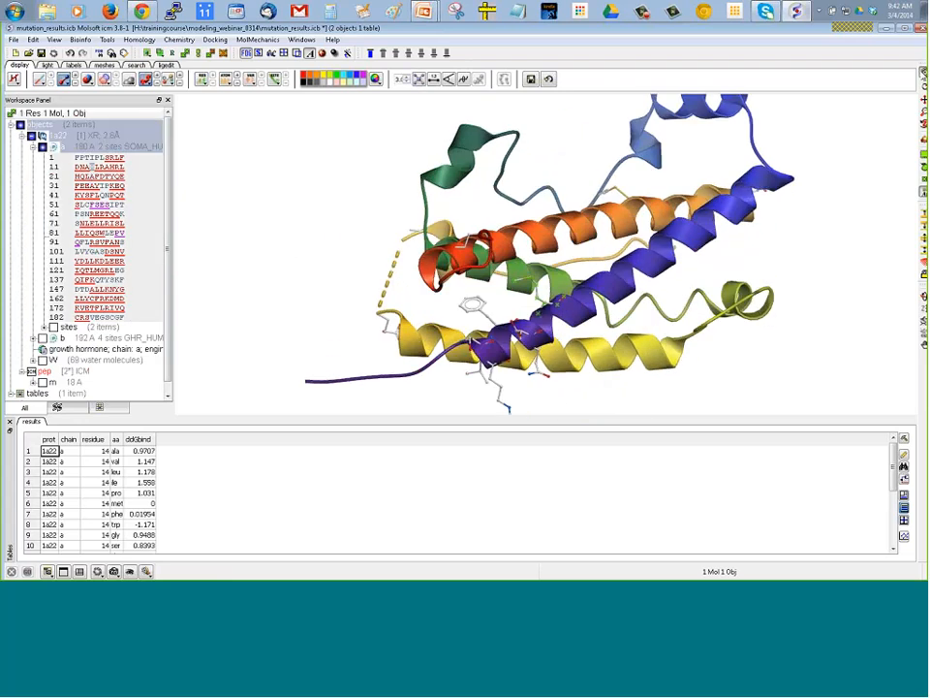
{"action": "left_click", "coordinate": [923, 72]}
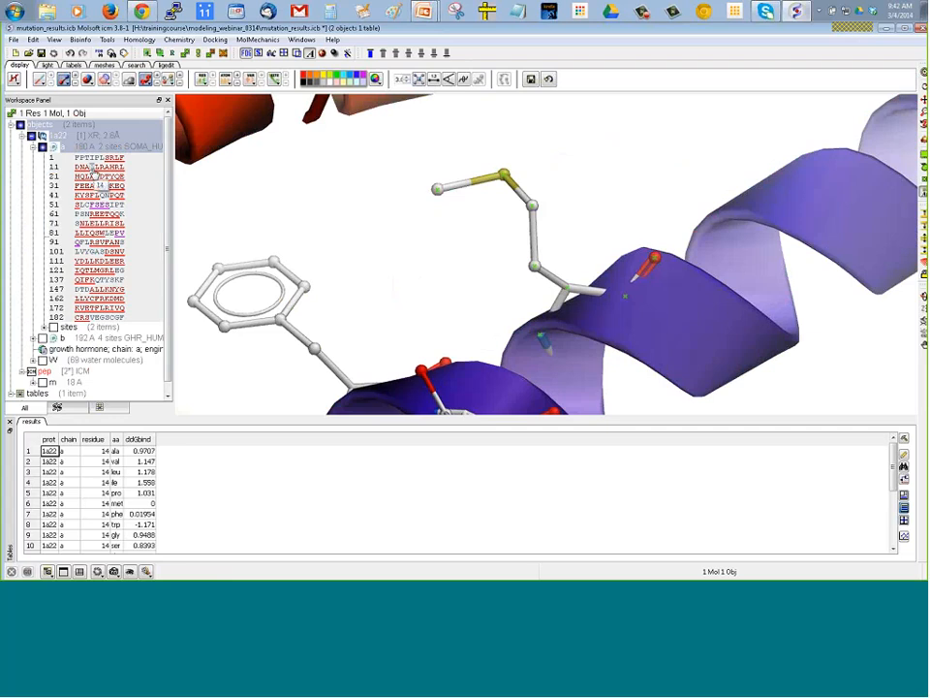
Examine the Protein Binding mutation prediction option and the ddGbind value for met in the results table
{"action": "left_click", "coordinate": [255, 41]}
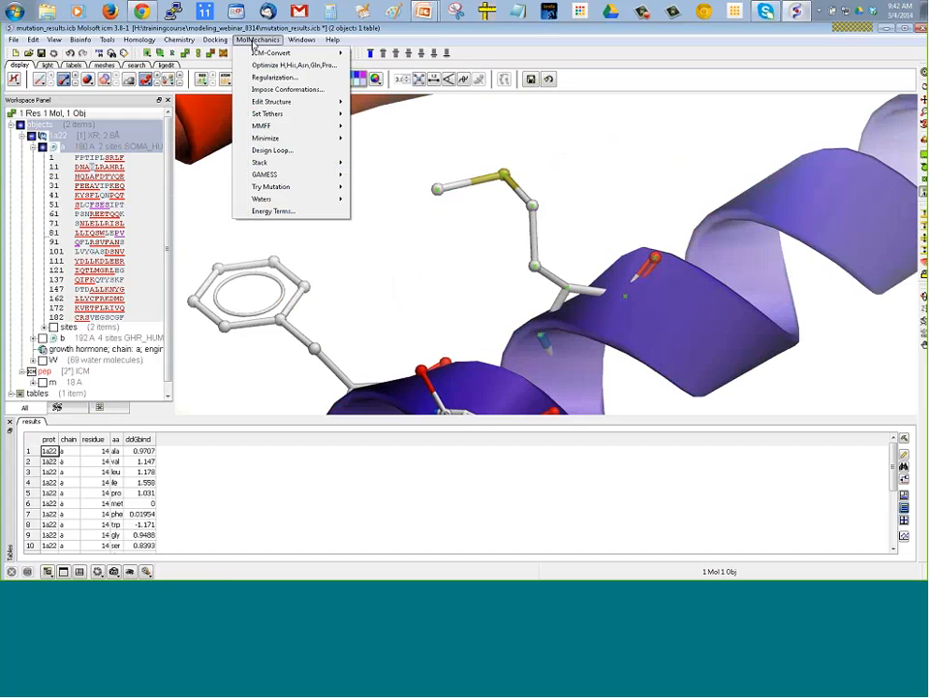
{"action": "mouse_move", "coordinate": [272, 188]}
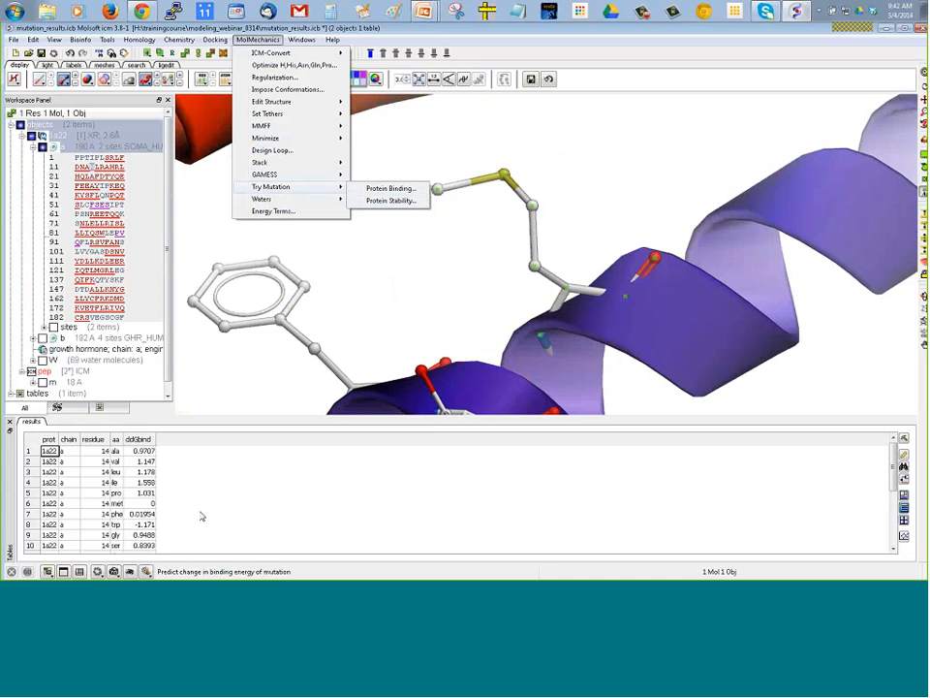
{"action": "left_click", "coordinate": [146, 503]}
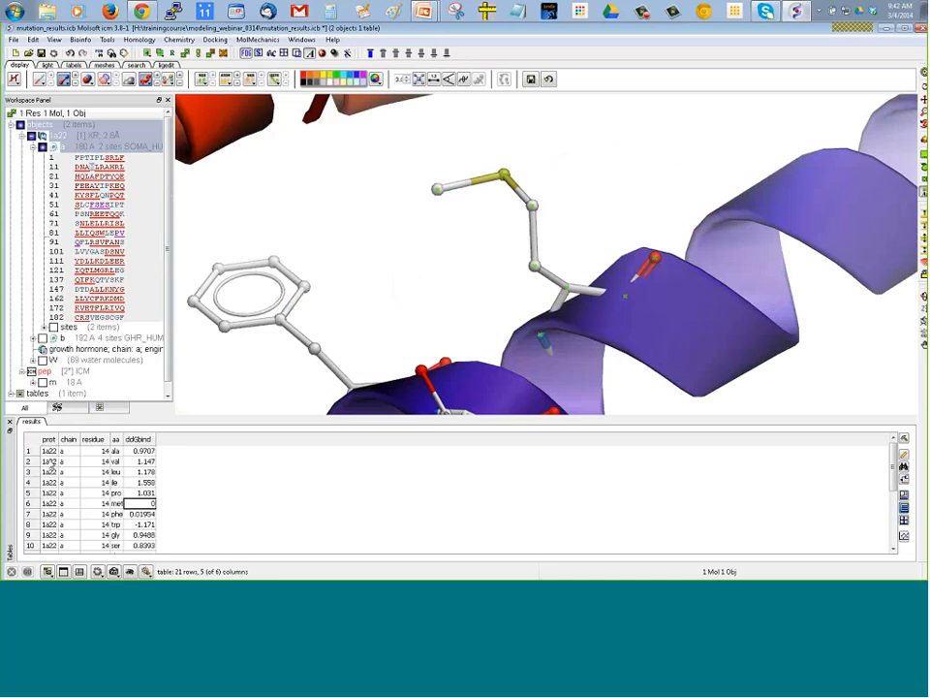
Sort the results table by ddGbind in descending order and load the modelled structure of the ile mutant from its row
{"action": "scroll", "coordinate": [51, 465], "scroll_direction": "down", "scroll_amount": 3}
{"action": "scroll", "coordinate": [51, 465], "scroll_direction": "up", "scroll_amount": 3}
{"action": "right_click", "coordinate": [137, 442]}
{"action": "left_click", "coordinate": [165, 348]}
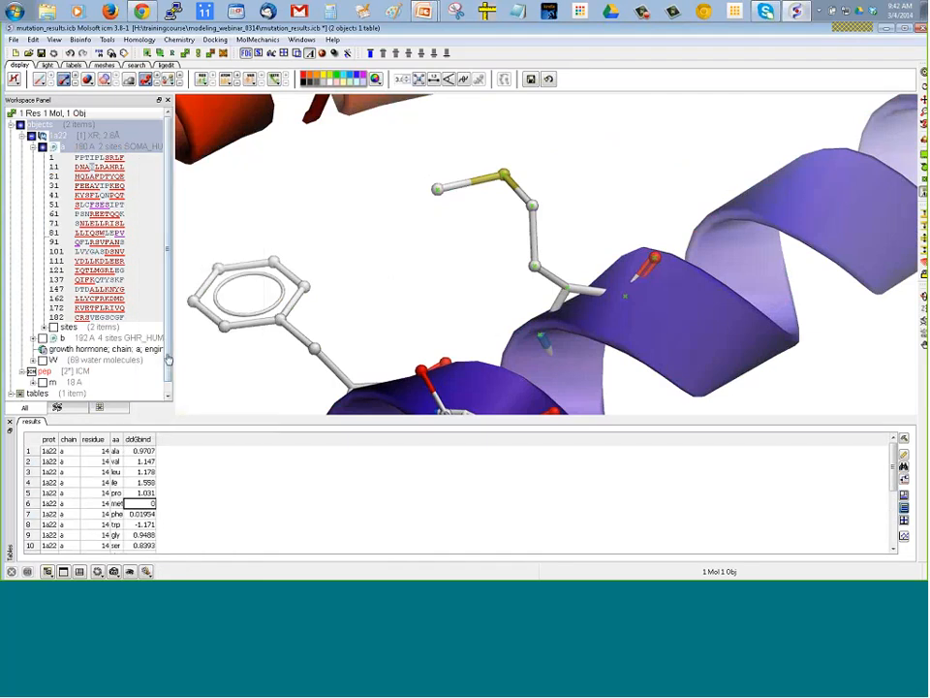
{"action": "right_click", "coordinate": [165, 440]}
{"action": "left_click", "coordinate": [175, 355]}
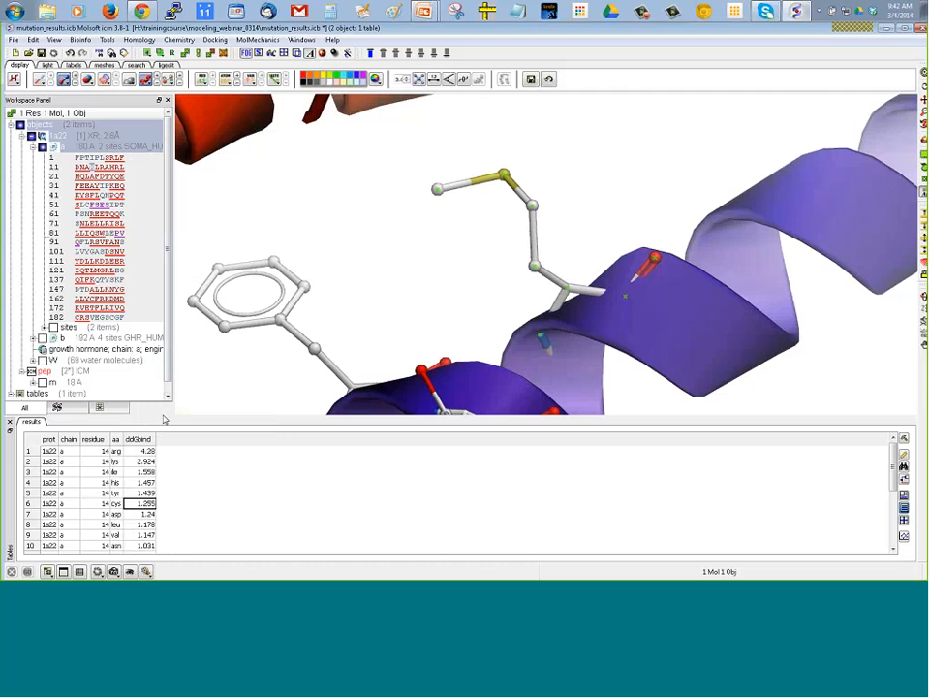
{"action": "double_click", "coordinate": [69, 473]}
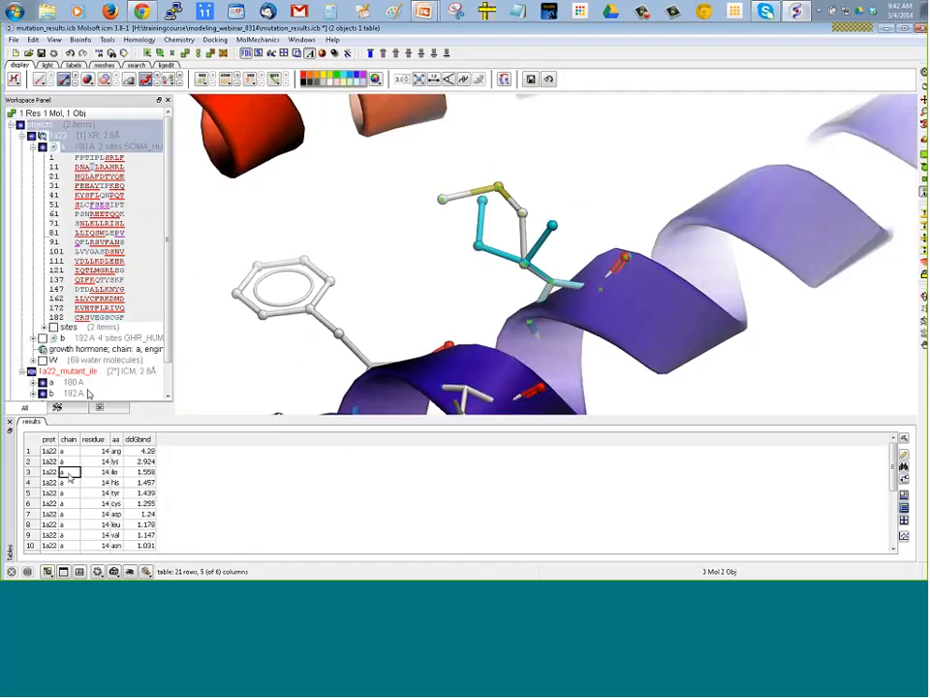
{"action": "left_click", "coordinate": [167, 377]}
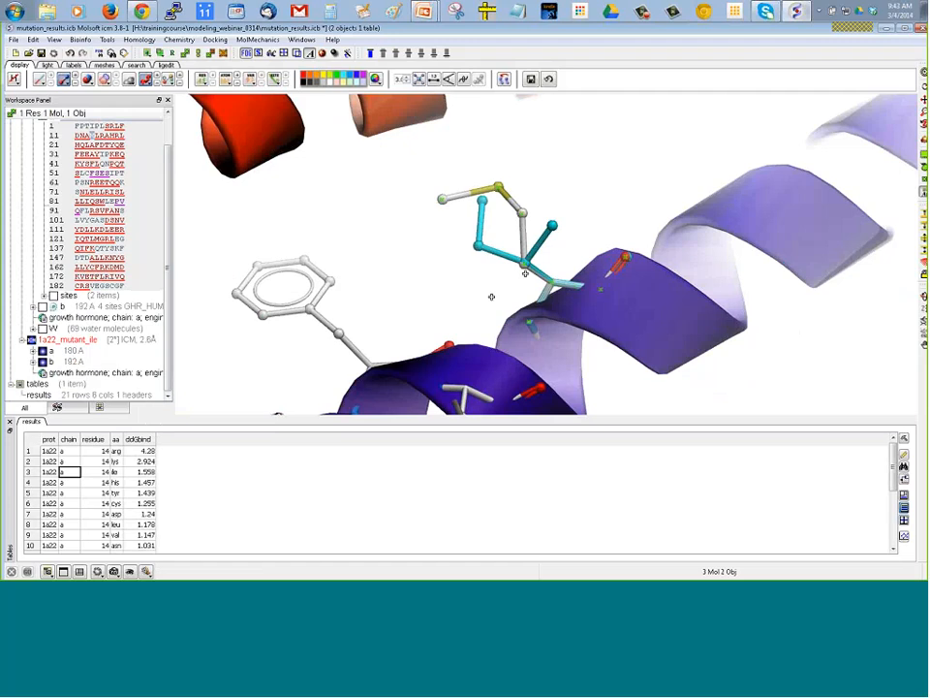
Review the Protein Binding mutation prediction options for the selected residue, including all and asn as replacement residues, without running the prediction
{"action": "left_click", "coordinate": [256, 40]}
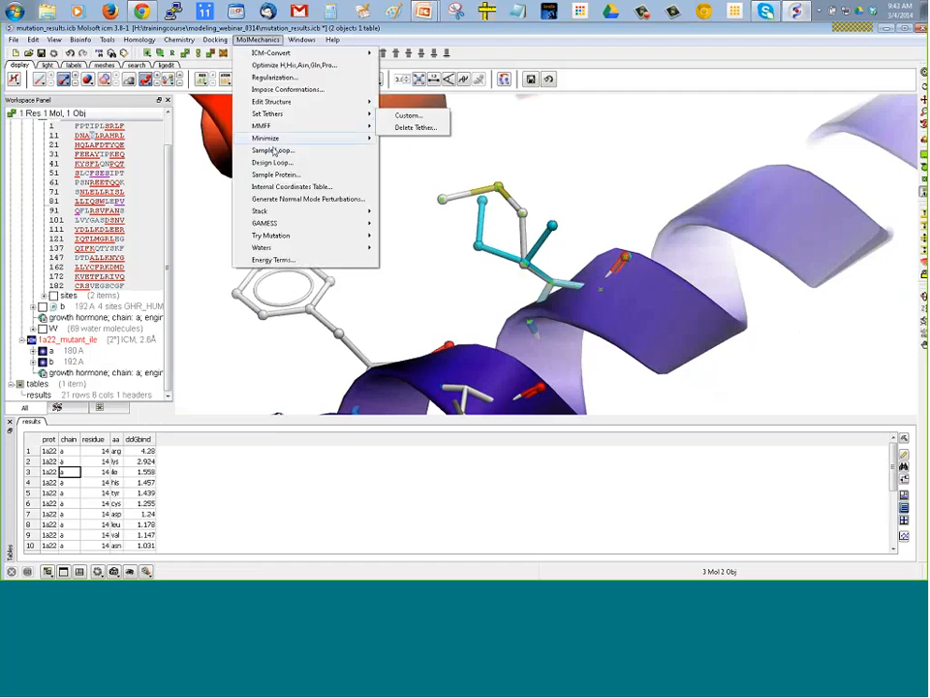
{"action": "mouse_move", "coordinate": [279, 210]}
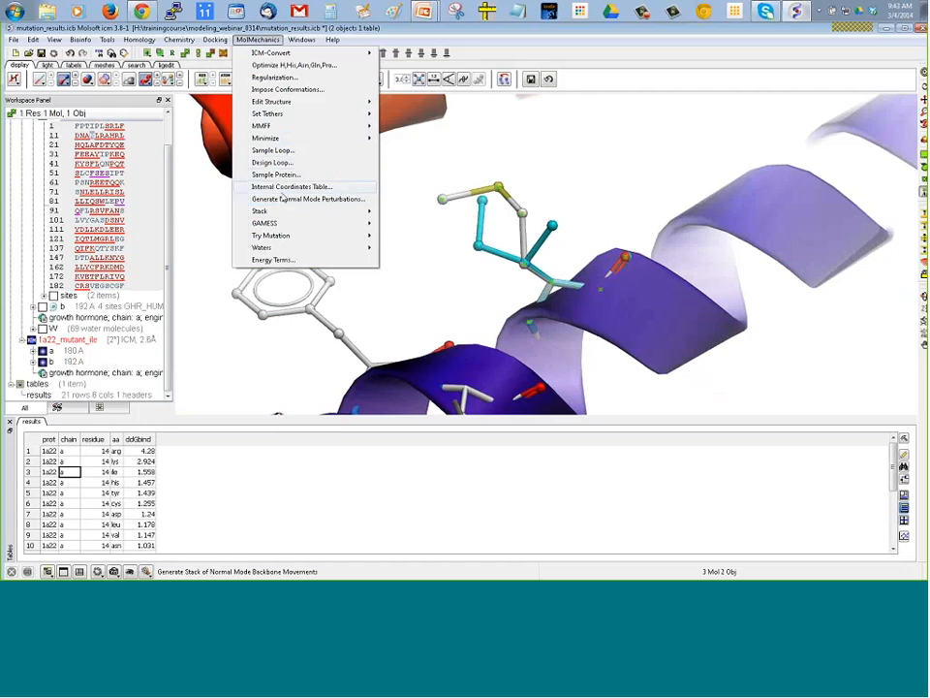
{"action": "mouse_move", "coordinate": [291, 236]}
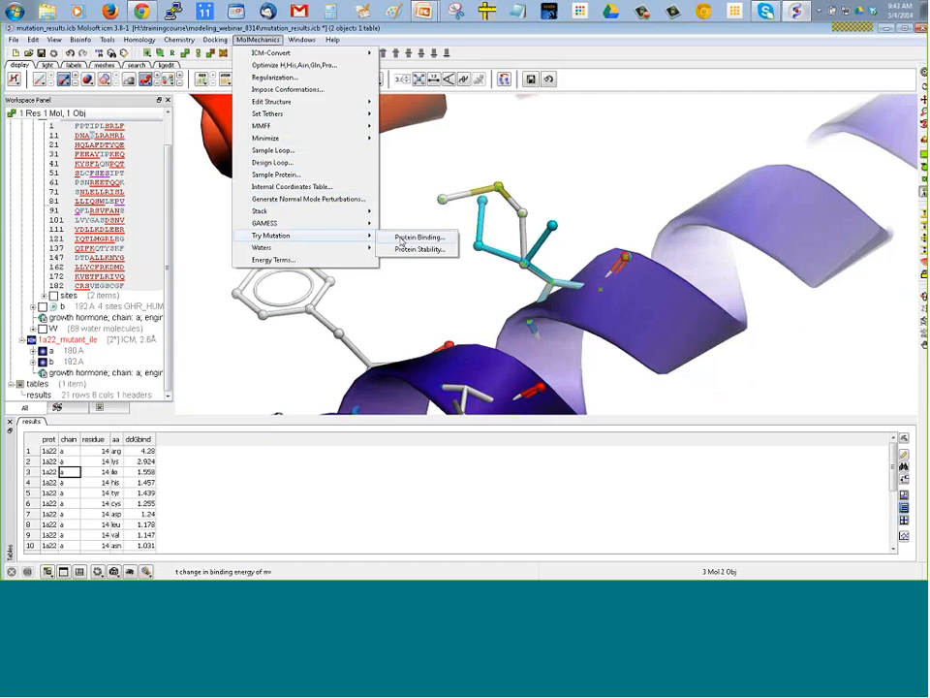
{"action": "left_click", "coordinate": [401, 238]}
{"action": "left_click", "coordinate": [480, 277]}
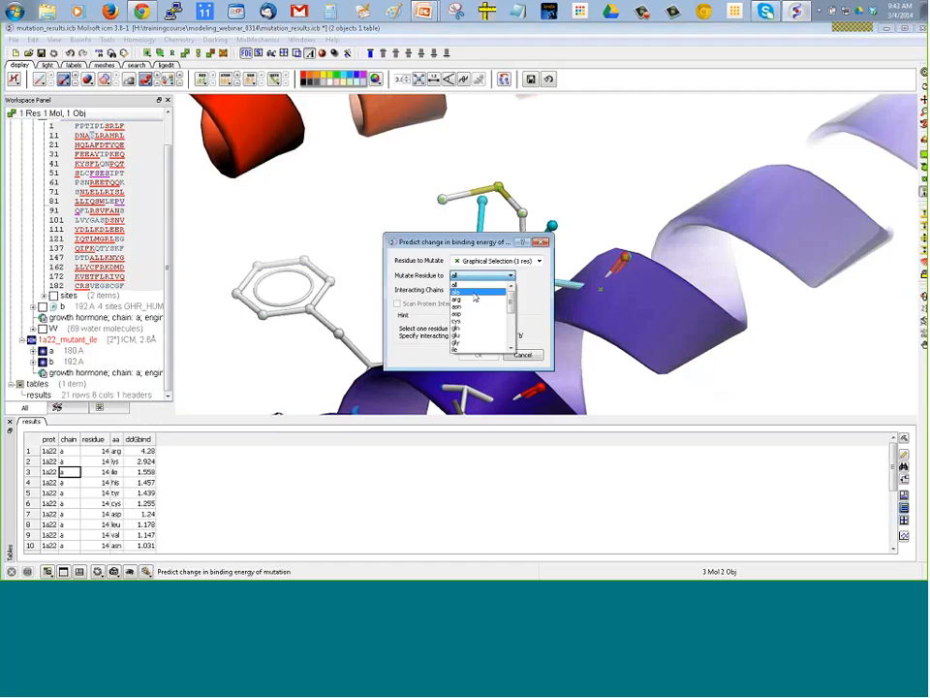
{"action": "left_click", "coordinate": [528, 293]}
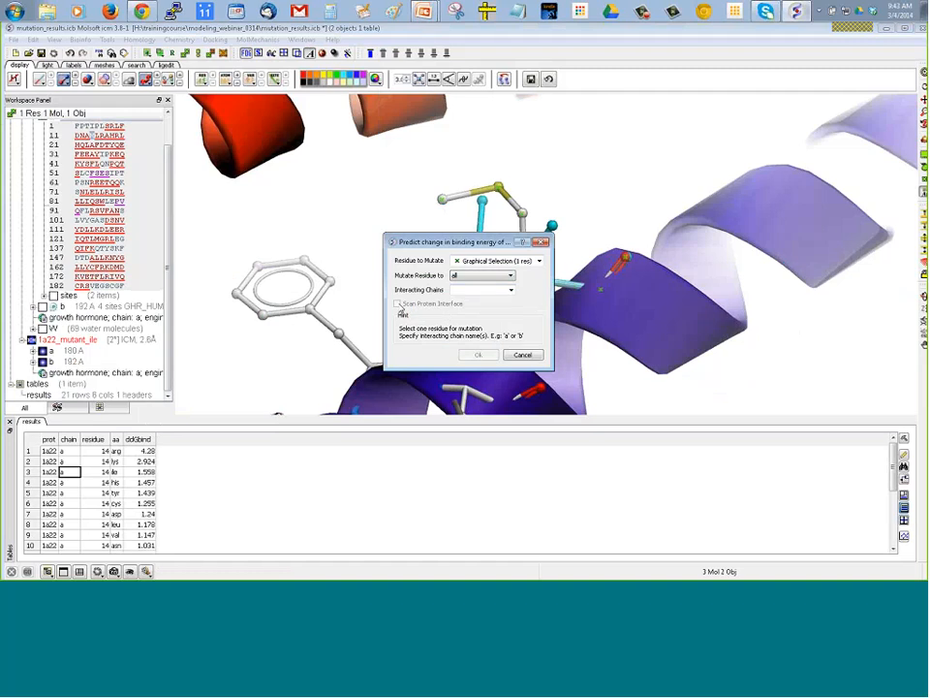
{"action": "left_click", "coordinate": [492, 279]}
{"action": "left_click", "coordinate": [489, 284]}
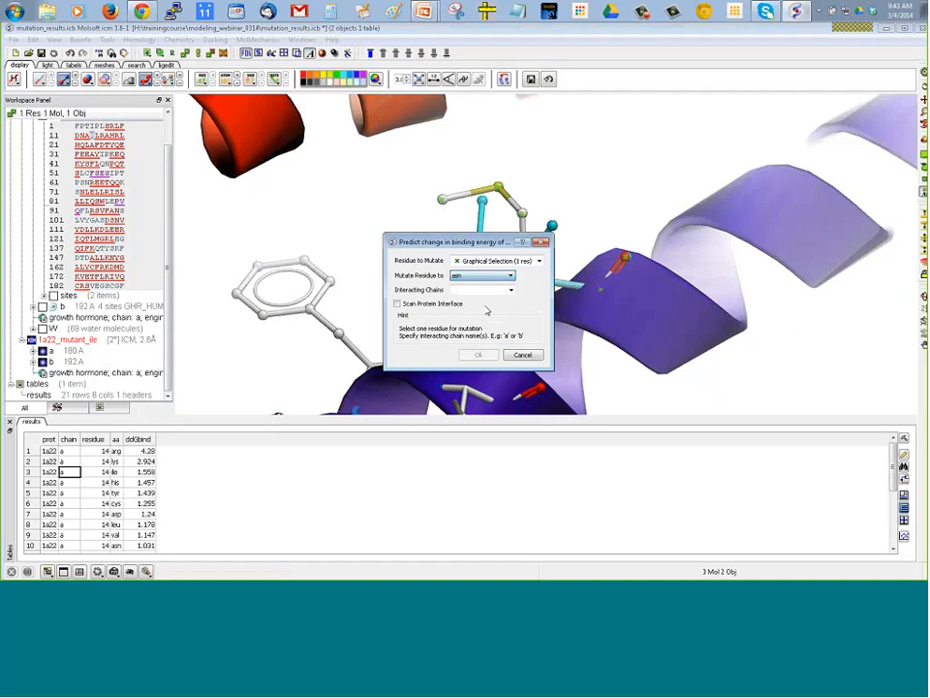
{"action": "left_click", "coordinate": [522, 356]}
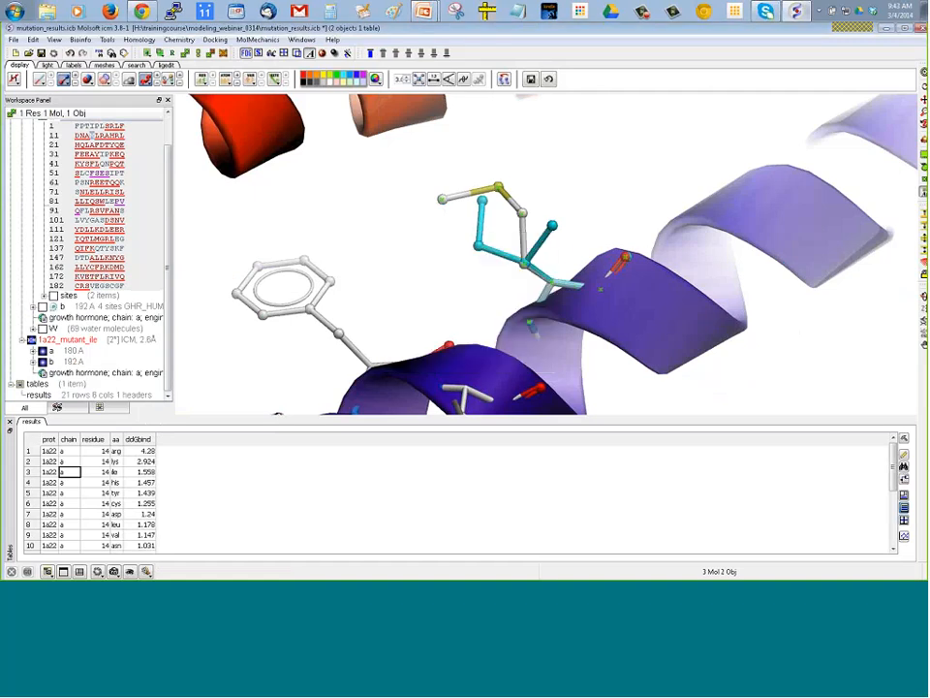
Examine the Protein Stability mutation prediction options for the selected residue without running the prediction
{"action": "left_click", "coordinate": [257, 40]}
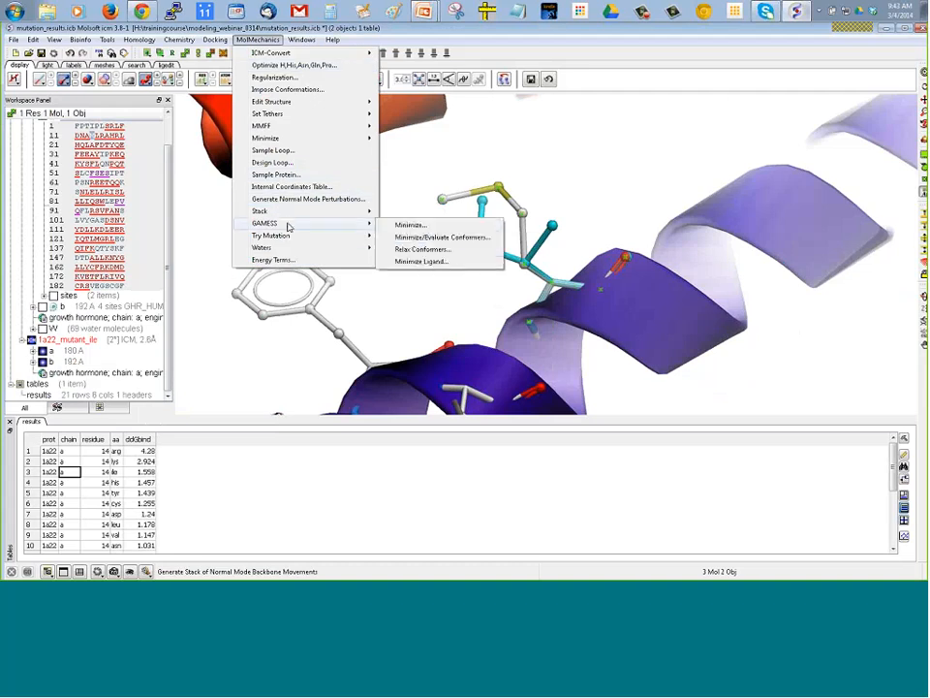
{"action": "mouse_move", "coordinate": [310, 235]}
{"action": "left_click", "coordinate": [417, 249]}
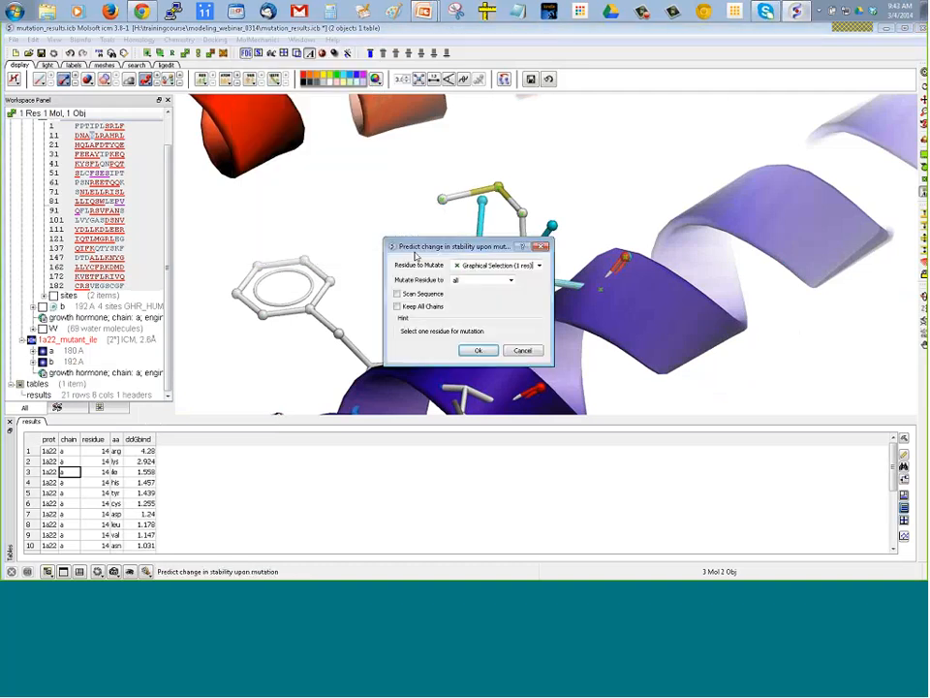
{"action": "left_click", "coordinate": [523, 350]}
Switch to the PowerPoint slide show and display the closing Any Questions and Coming Up slide
{"action": "left_click", "coordinate": [422, 11]}
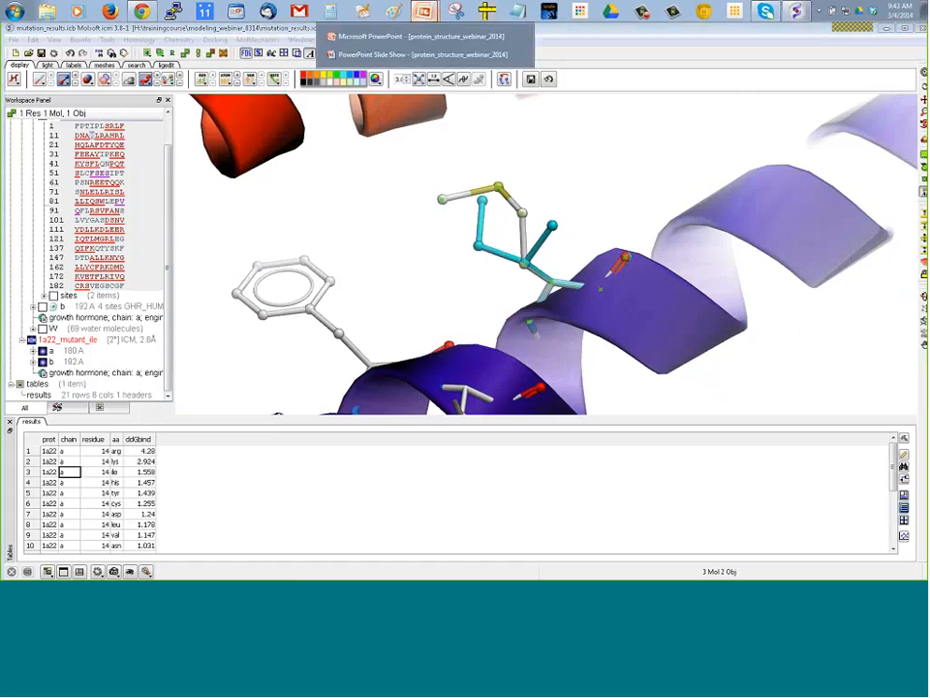
{"action": "left_click", "coordinate": [386, 55]}
{"action": "left_click", "coordinate": [419, 151]}
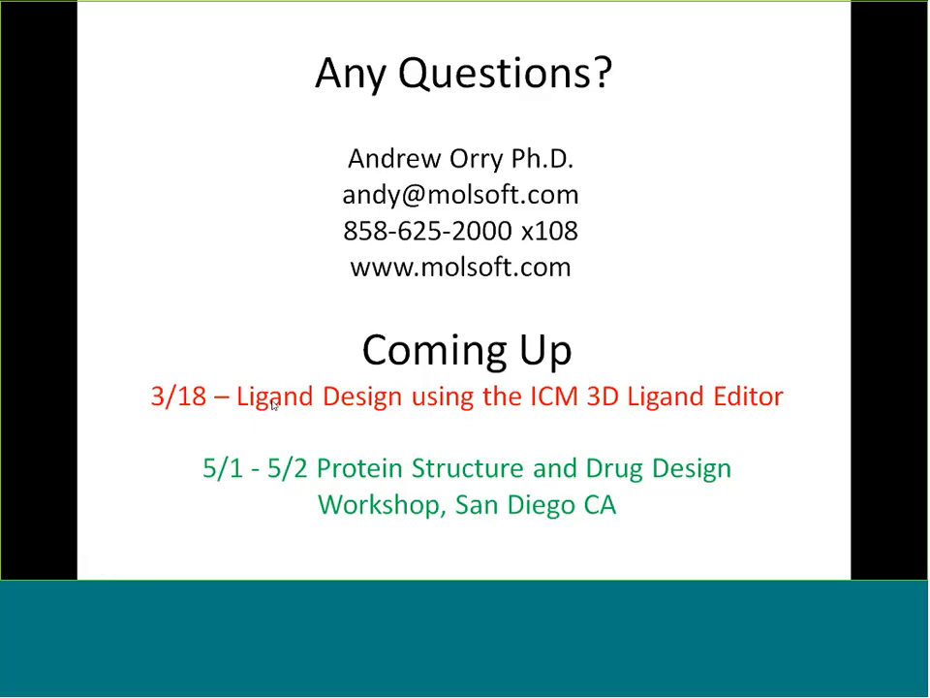
Return to ICM and delete all loaded objects and tables from the mutation_results project
{"action": "key", "text": "alt+Tab"}
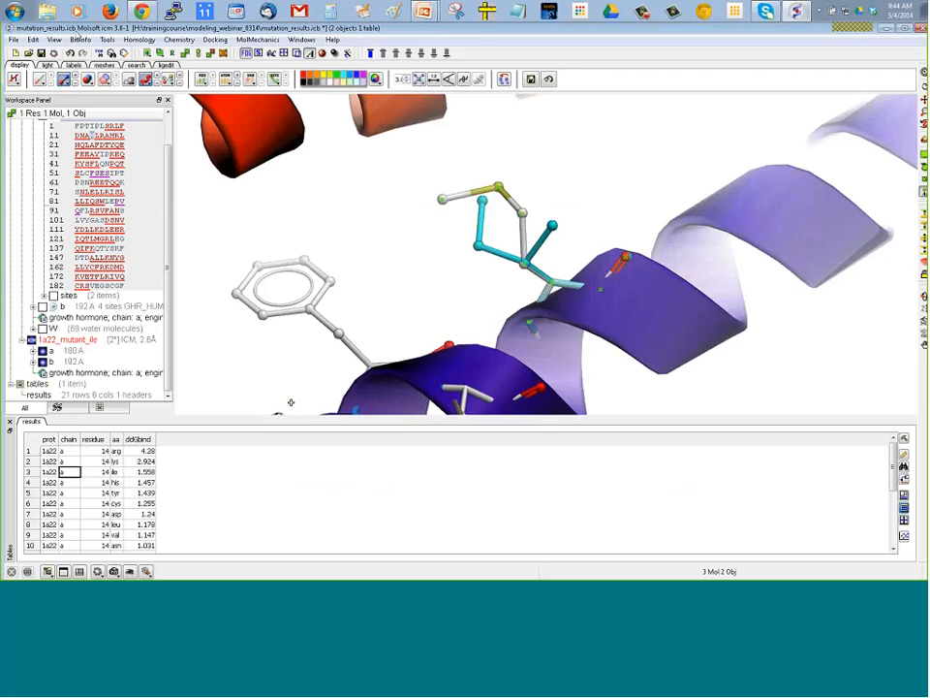
{"action": "left_click", "coordinate": [33, 40]}
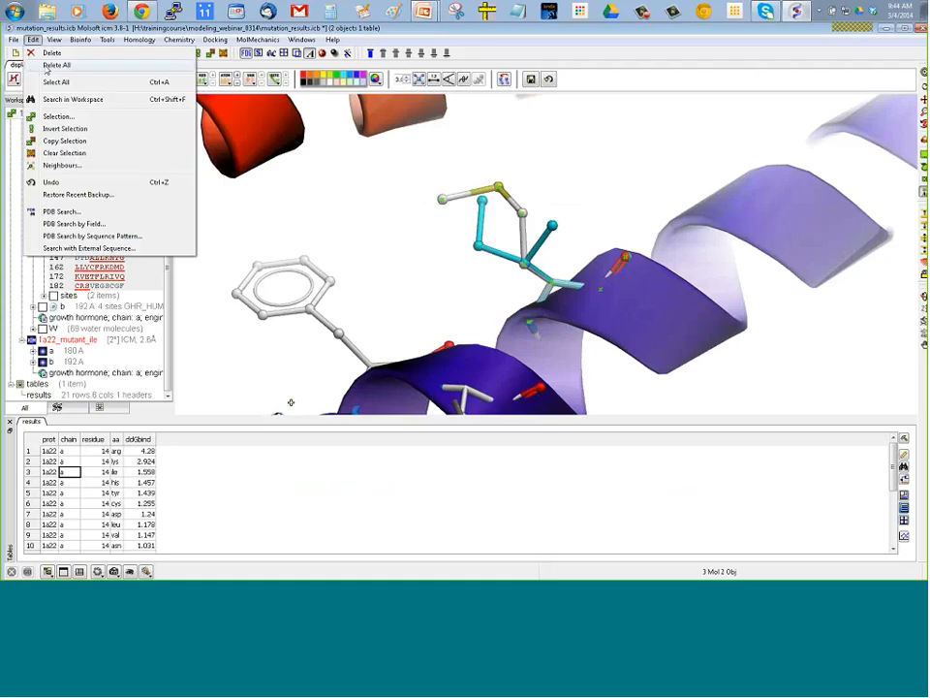
{"action": "left_click", "coordinate": [53, 65]}
{"action": "left_click", "coordinate": [478, 315]}
Load the docking example and try to set up biotin as the ligand with auto-assigned formal charges at pH 7.00
{"action": "left_click", "coordinate": [214, 40]}
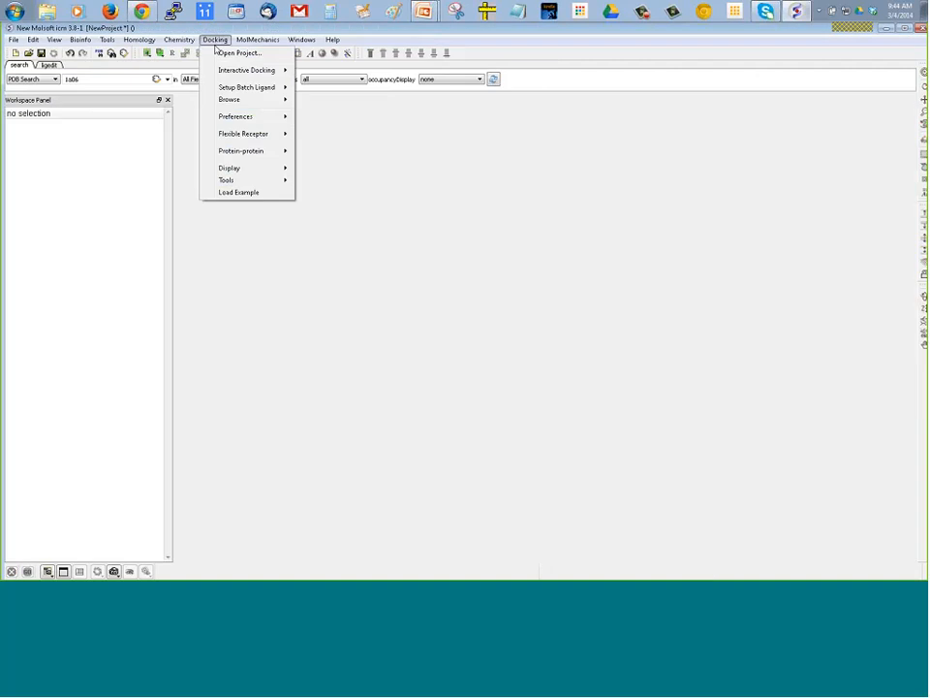
{"action": "left_click", "coordinate": [236, 191]}
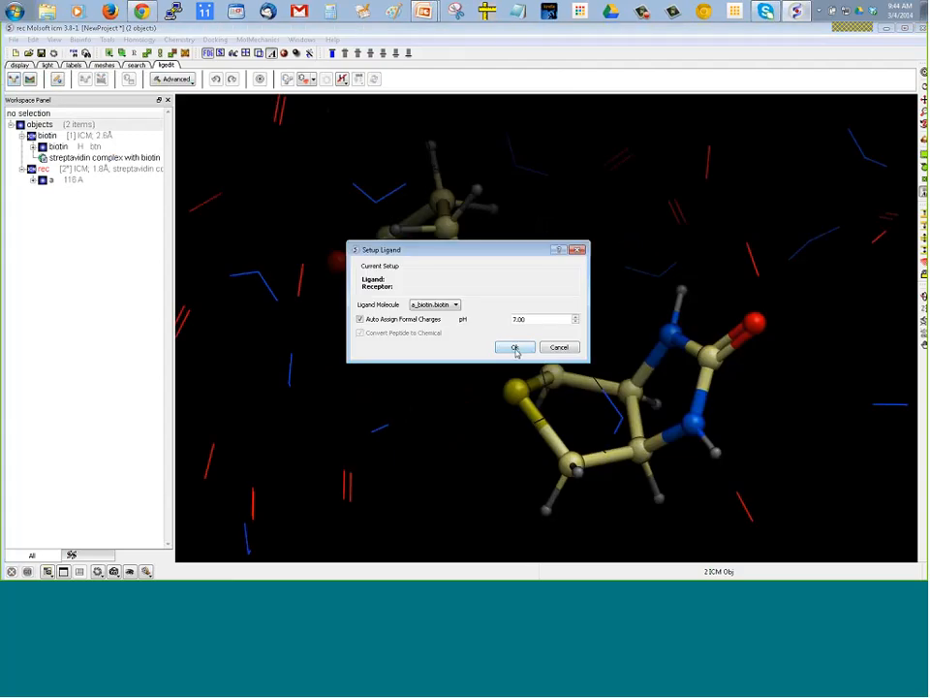
{"action": "left_click", "coordinate": [514, 348]}
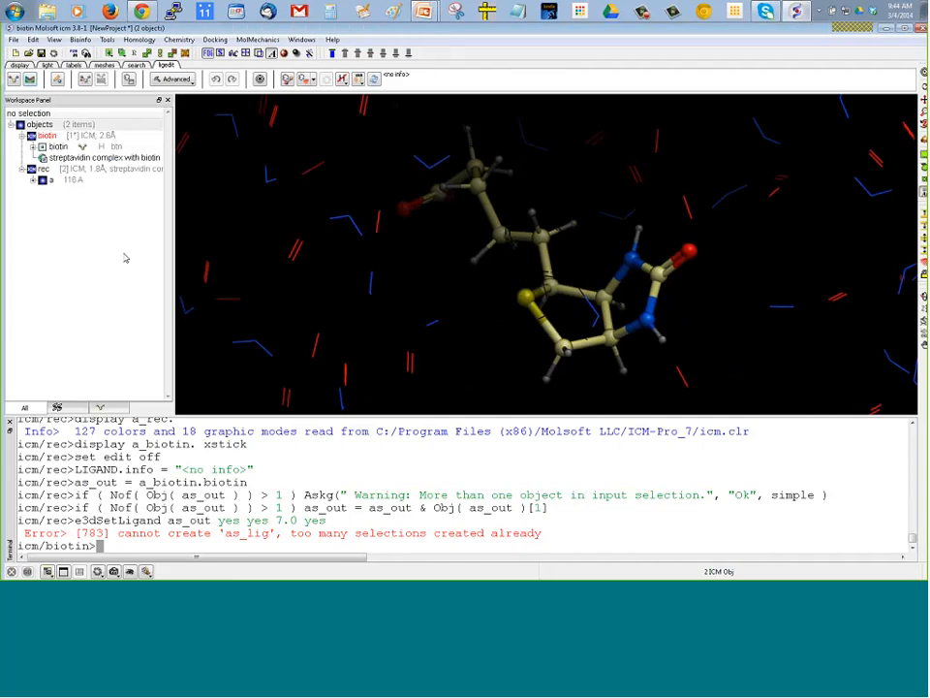
Launch a second ICM session and switch back to the PowerPoint slide show
{"action": "left_click", "coordinate": [15, 12]}
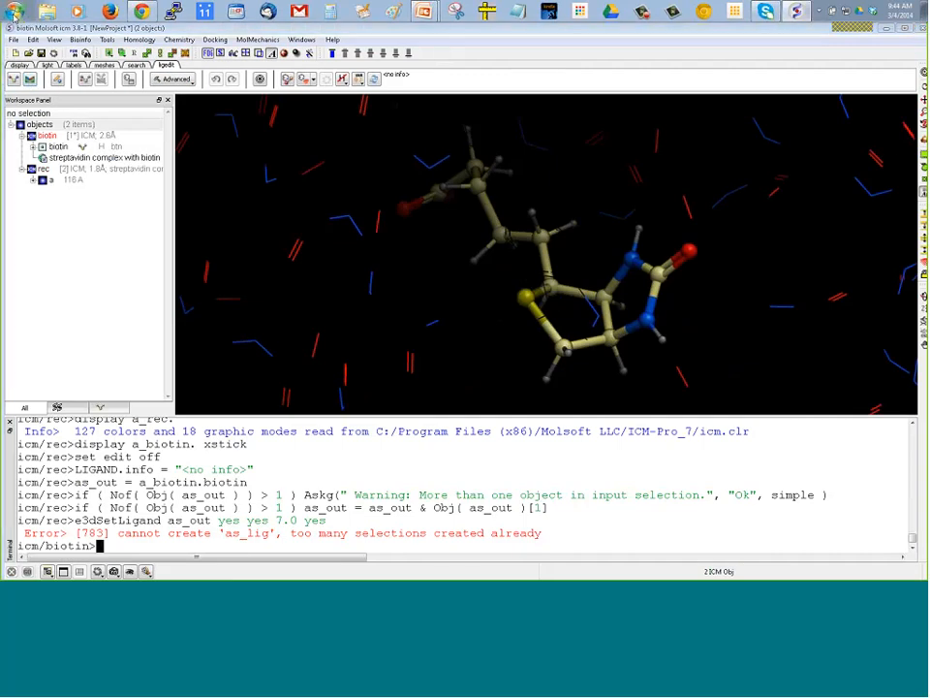
{"action": "left_click", "coordinate": [50, 38]}
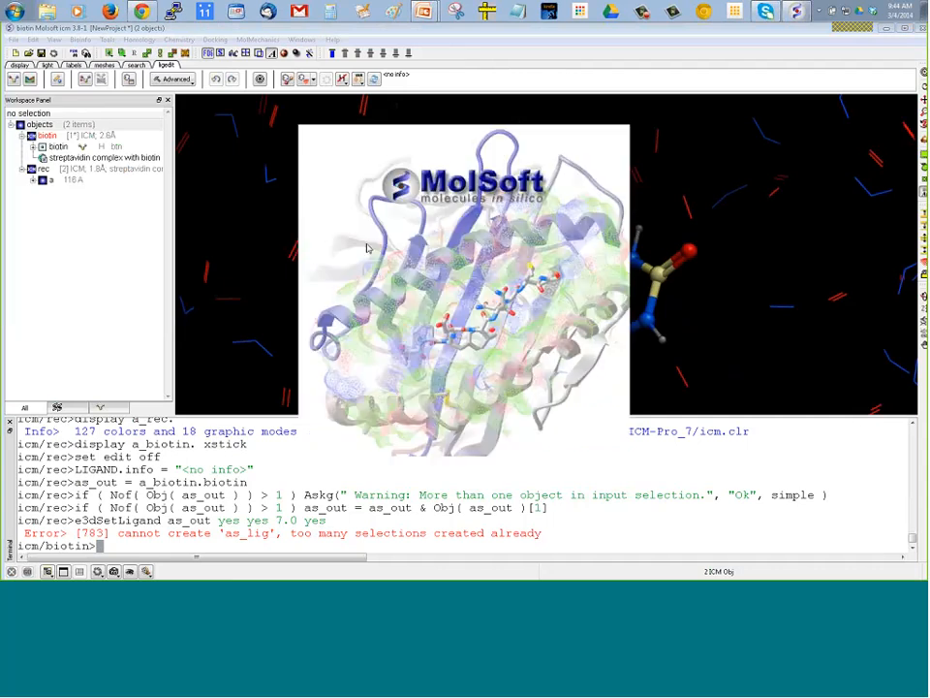
{"action": "key", "text": "alt+Tab"}
{"action": "key", "text": "alt+Tab"}
{"action": "key", "text": "alt+Tab"}
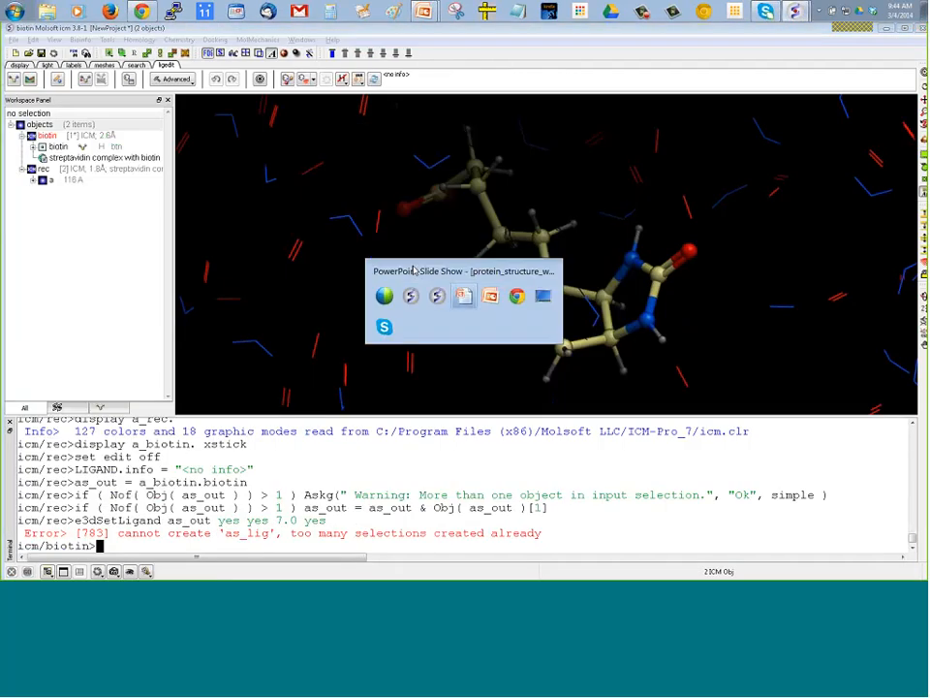
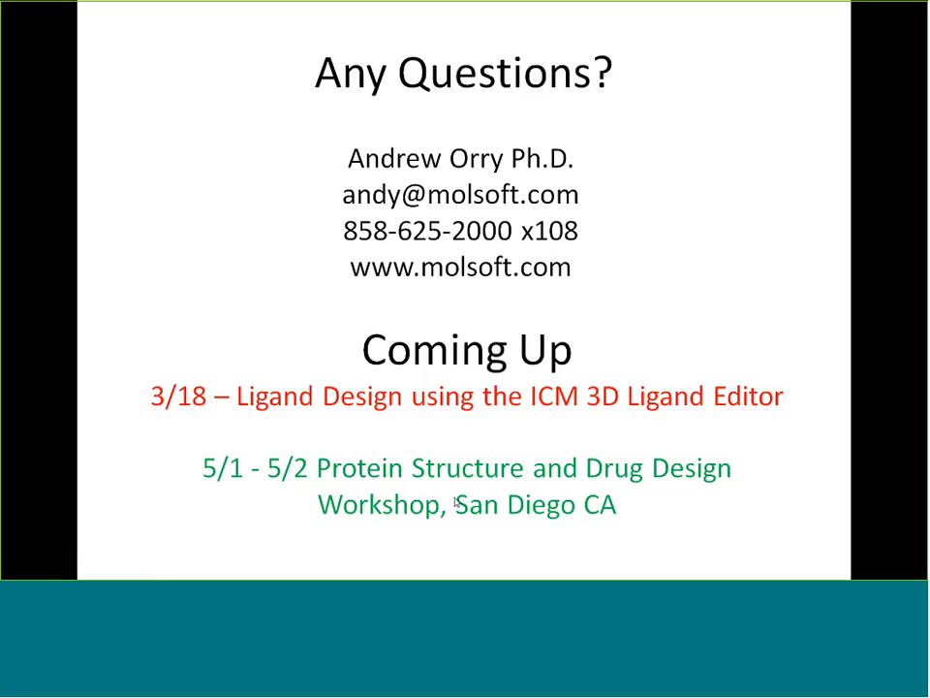
Return to the first ICM session and retry setting up a_biotin.biotin as the ligand at pH 7.00
{"action": "key", "text": "alt+Tab"}
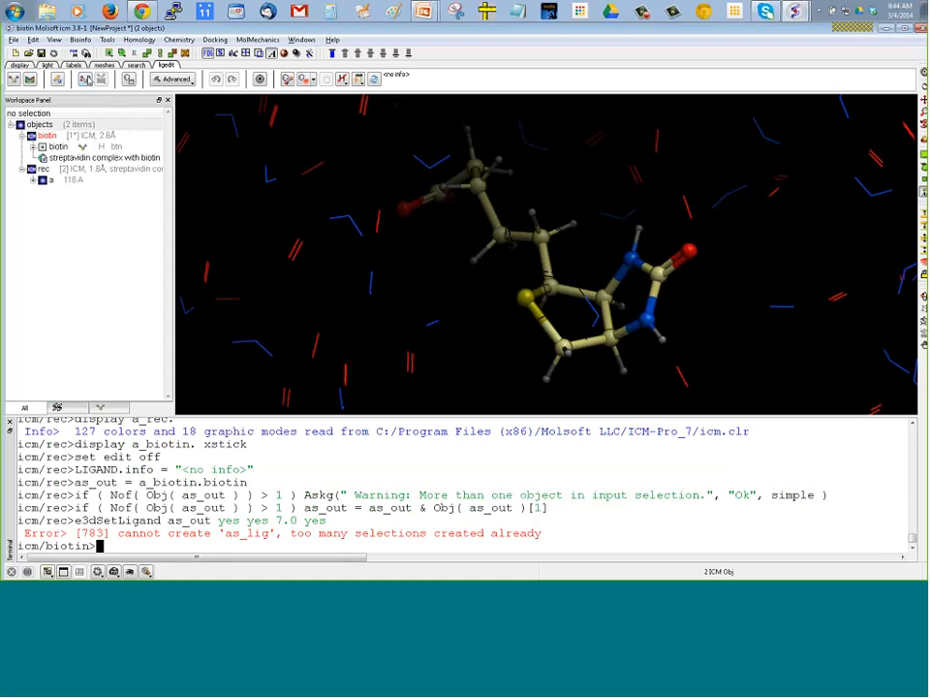
{"action": "left_click", "coordinate": [14, 80]}
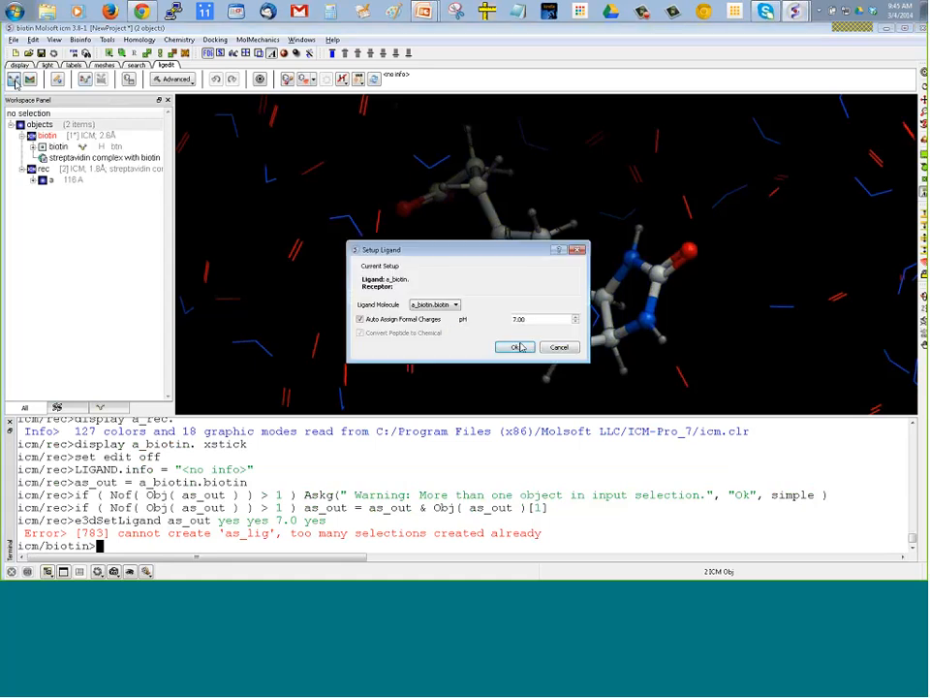
{"action": "left_click", "coordinate": [516, 347]}
Switch to the newly launched ICM session and load the docking example with biotin and its receptor
{"action": "key", "text": "alt+Tab"}
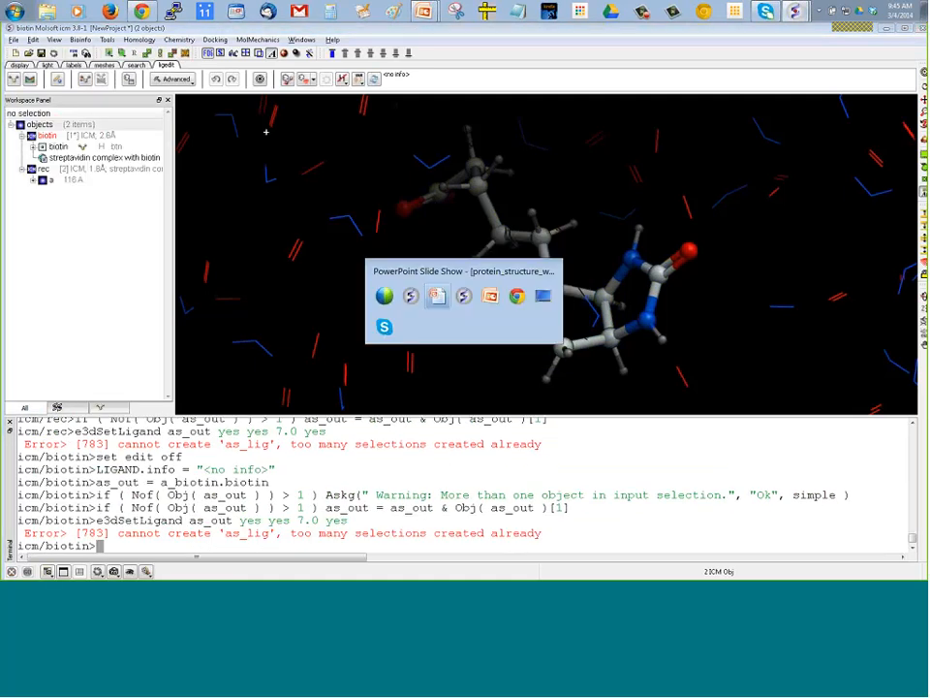
{"action": "key", "text": "alt+Tab"}
{"action": "key", "text": "alt+Tab"}
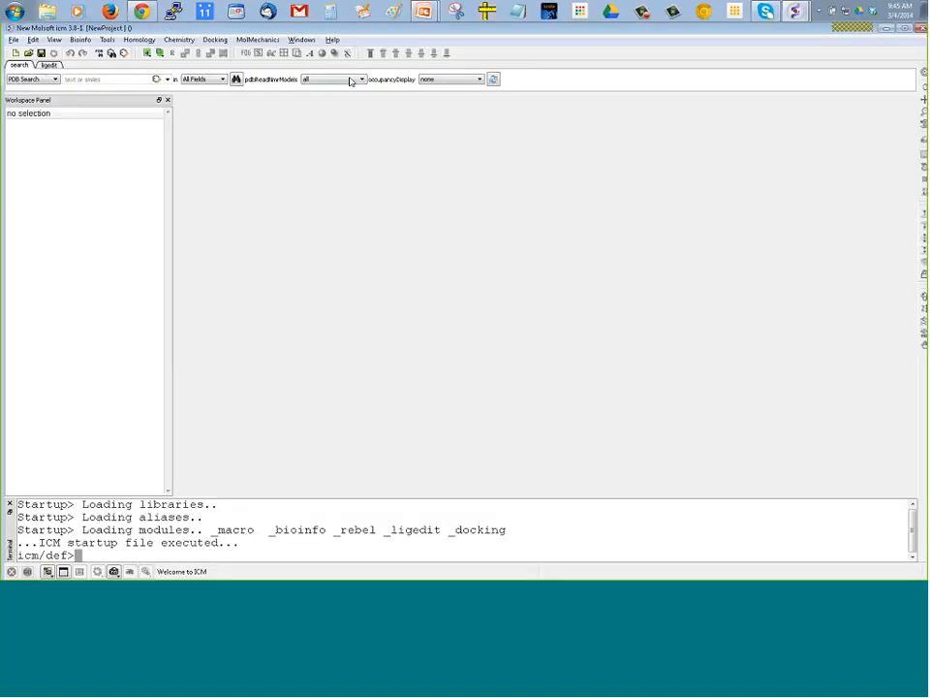
{"action": "left_click", "coordinate": [218, 40]}
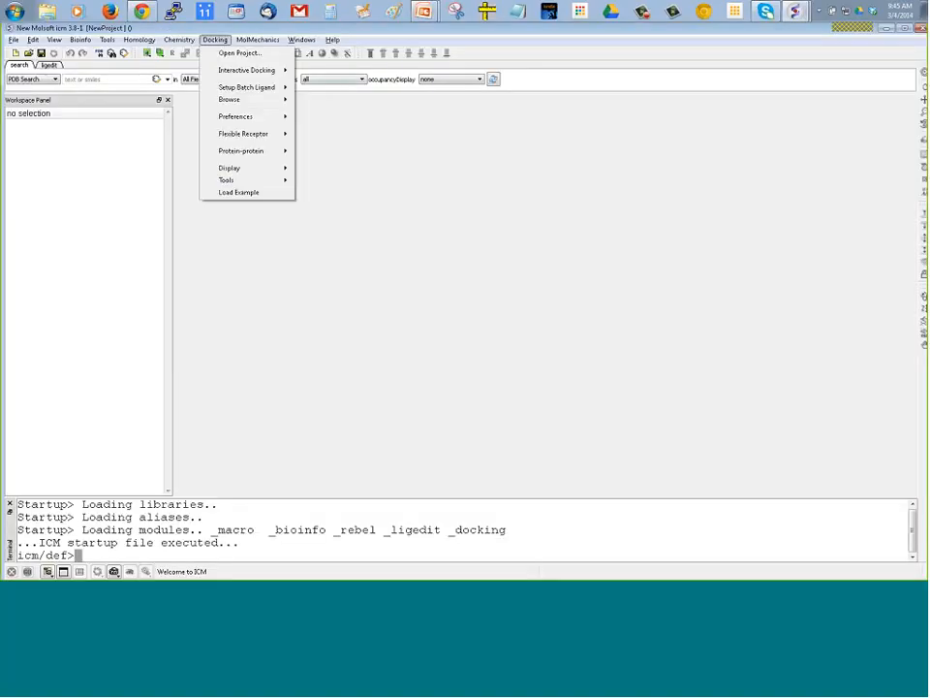
{"action": "left_click", "coordinate": [238, 192]}
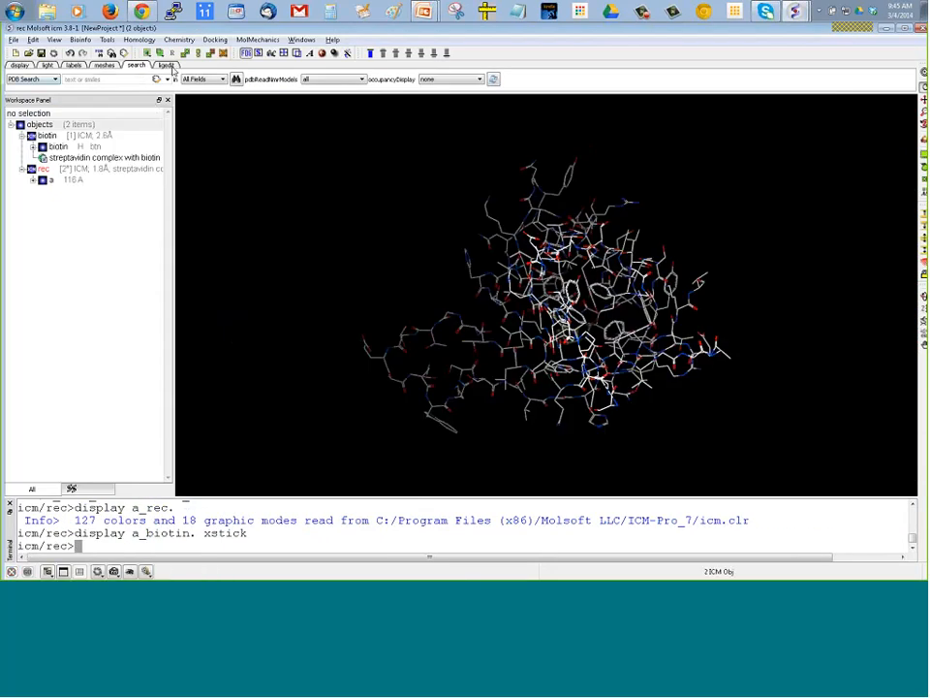
Set up biotin as the ligand and a_rec. as the receptor in the ligand editor, with box margin 3 and a ligand pocket surface
{"action": "left_click", "coordinate": [166, 64]}
{"action": "left_click", "coordinate": [13, 79]}
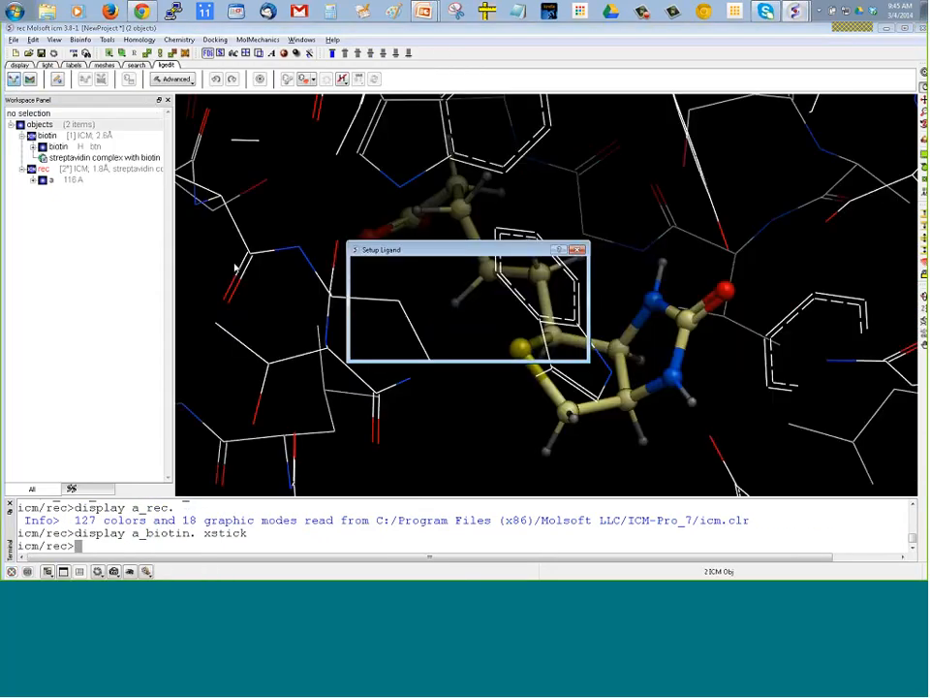
{"action": "left_click", "coordinate": [519, 345]}
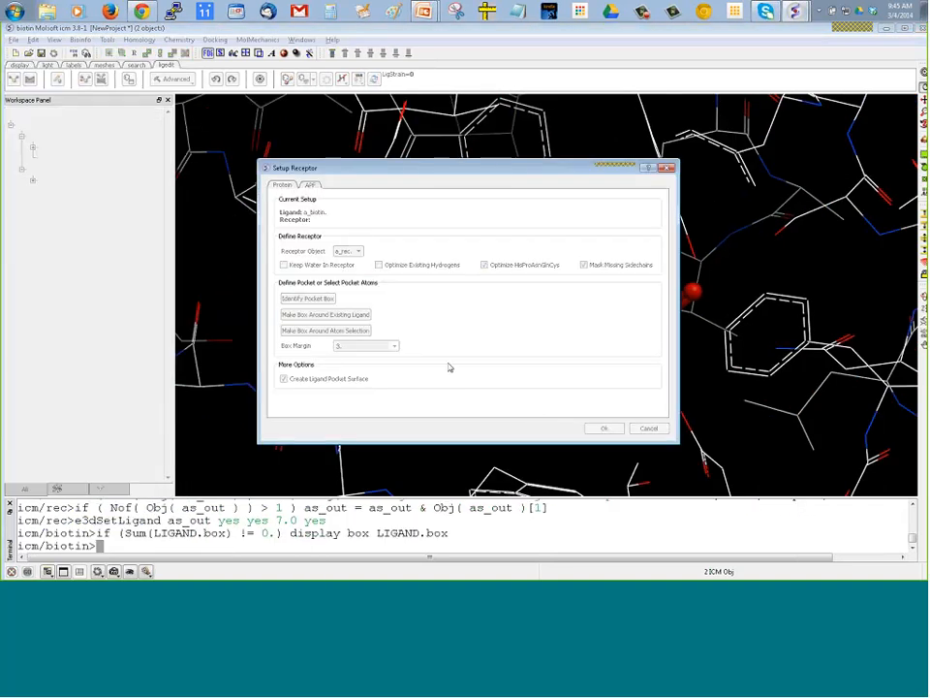
{"action": "left_click", "coordinate": [603, 428]}
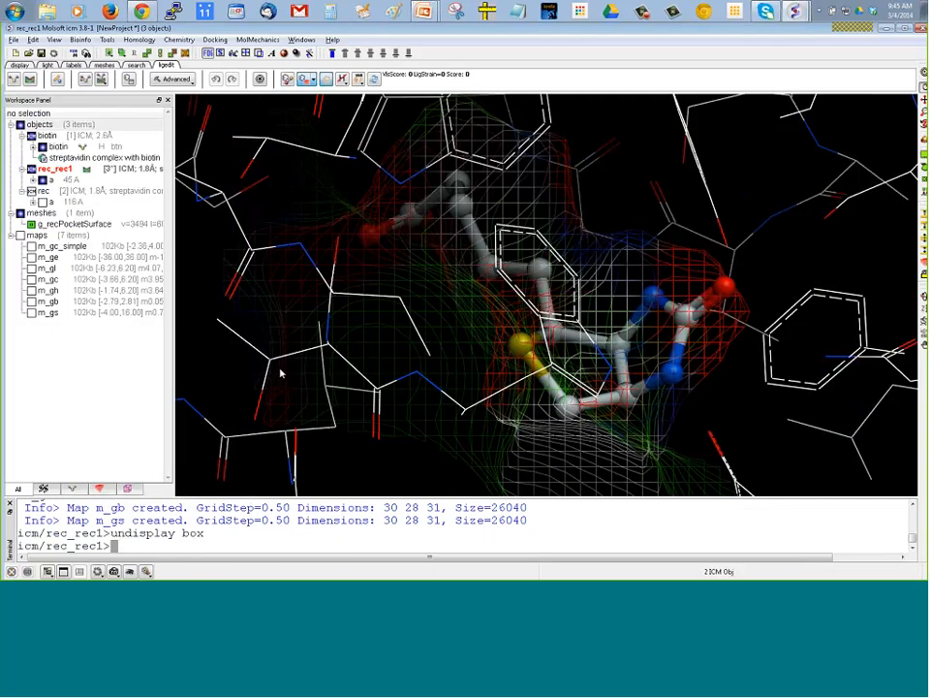
Apply Pretty View to the biotin-receptor complex and hide the space-filling (CPK) representation around the ligand
{"action": "left_click", "coordinate": [190, 81]}
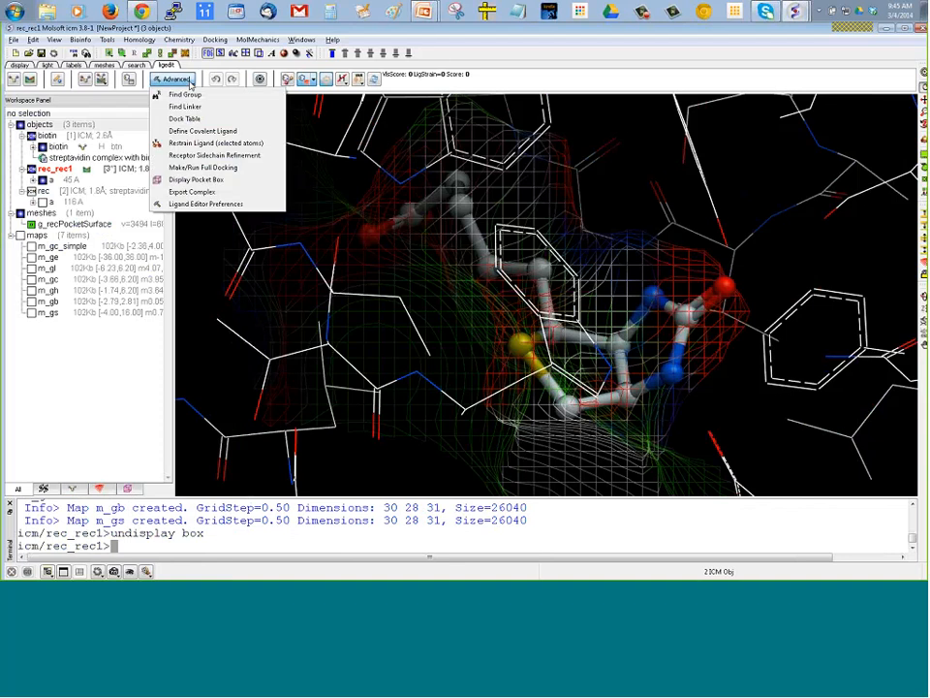
{"action": "left_click", "coordinate": [314, 82]}
{"action": "left_click", "coordinate": [313, 82]}
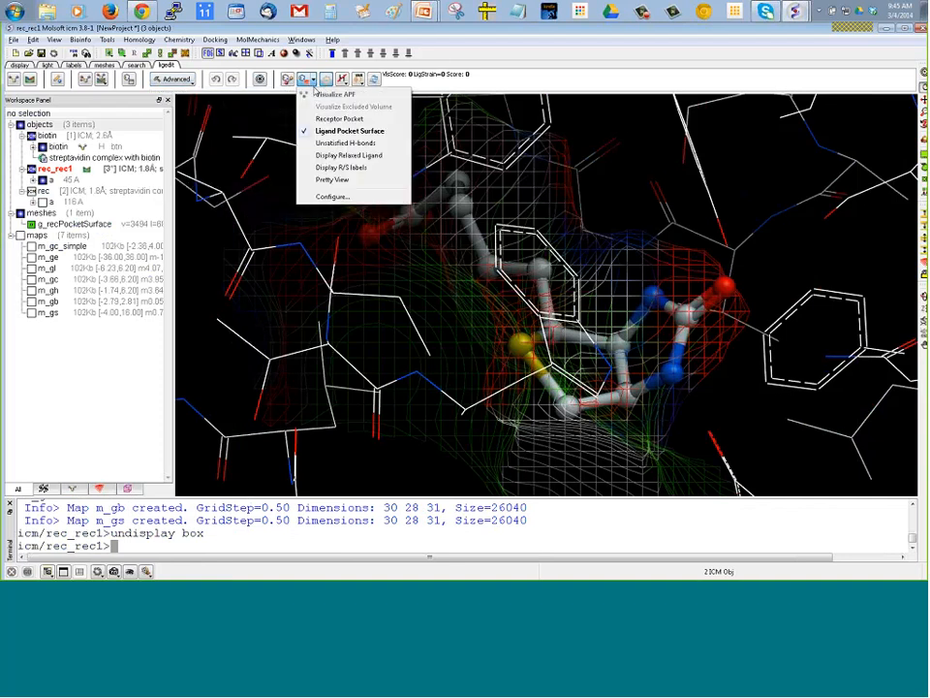
{"action": "left_click", "coordinate": [332, 179]}
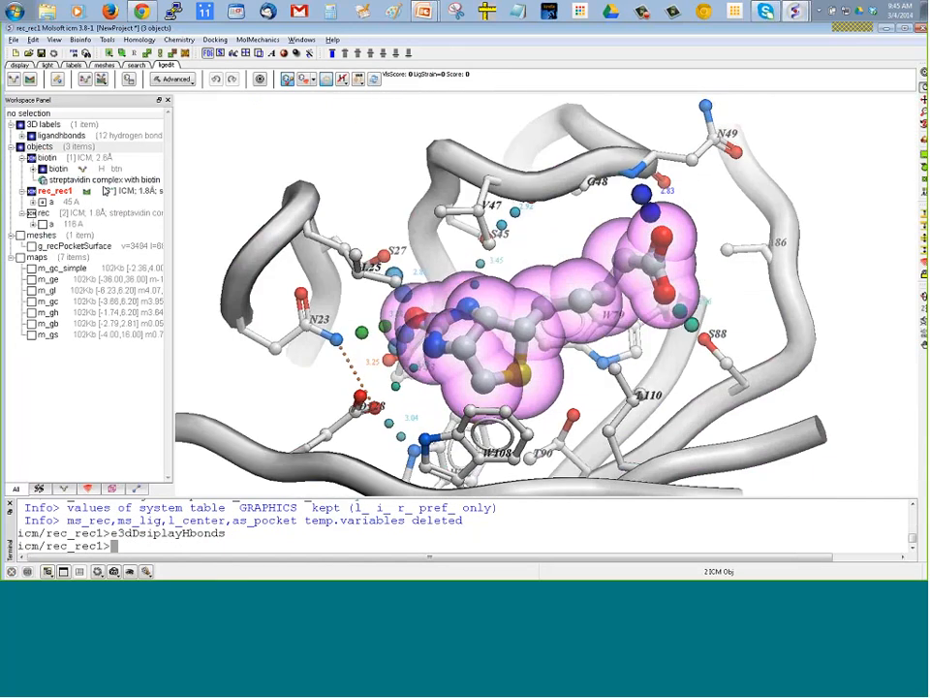
{"action": "left_click", "coordinate": [17, 64]}
{"action": "left_click", "coordinate": [87, 80]}
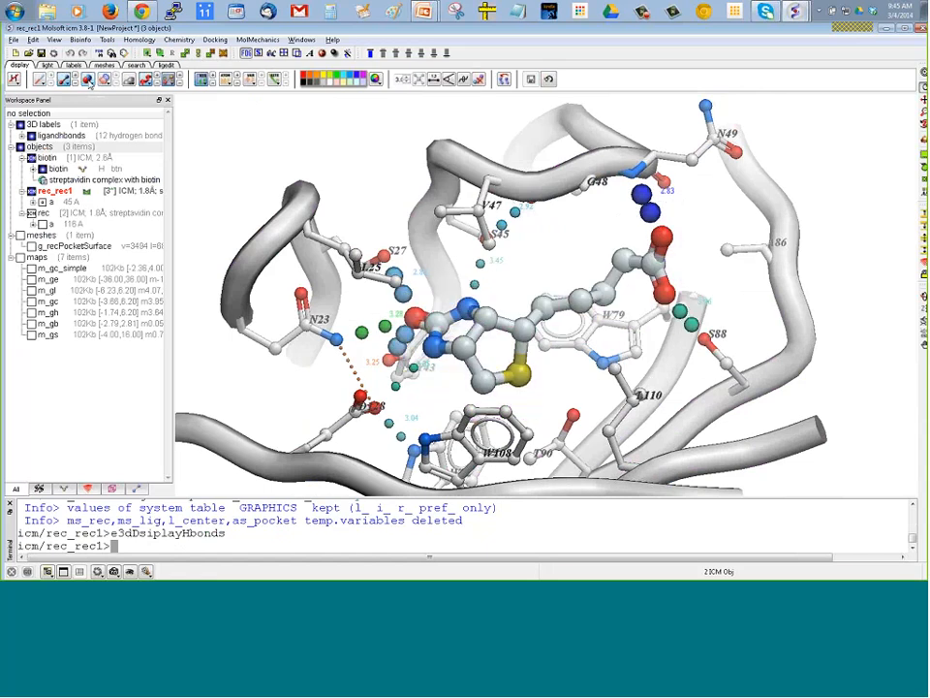
Modify biotin's carboxylate oxygen o1 with the four-carbon chain CCCC* in the ligand editor, and update the ligand score
{"action": "left_click", "coordinate": [160, 65]}
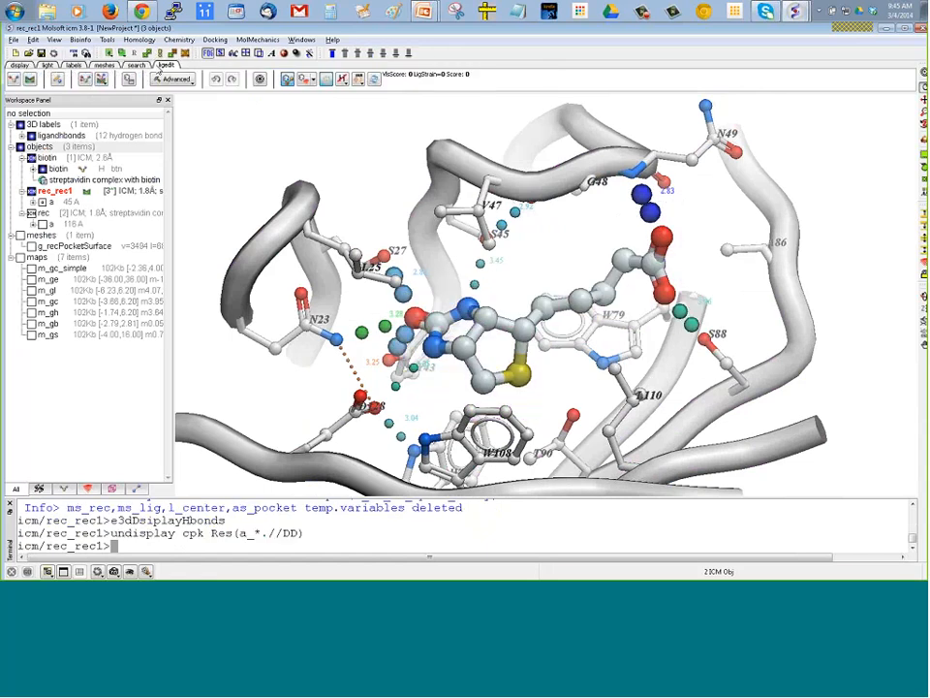
{"action": "left_click", "coordinate": [57, 78]}
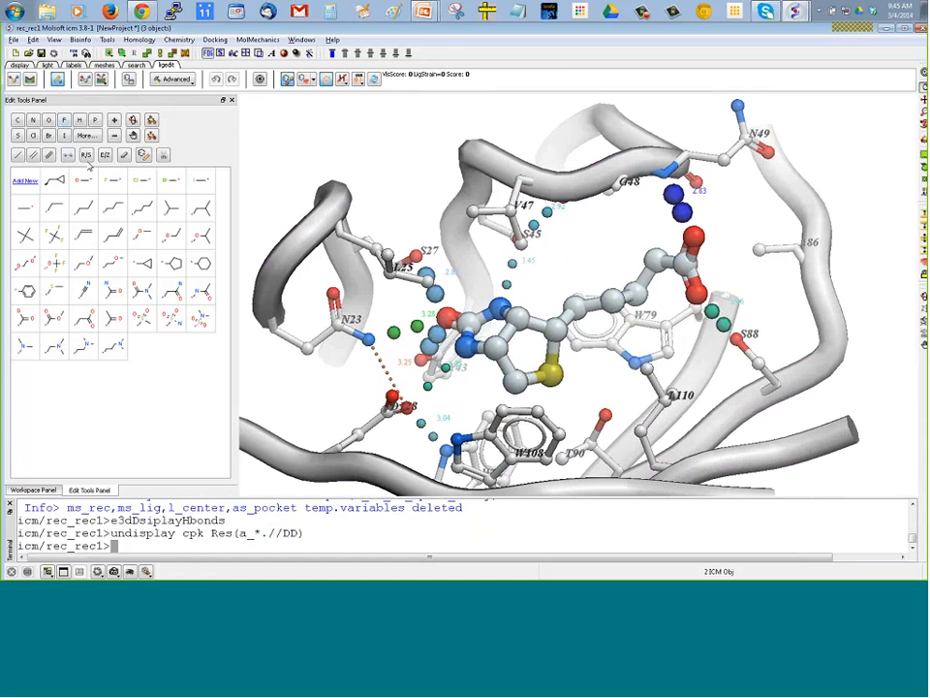
{"action": "left_click", "coordinate": [112, 207]}
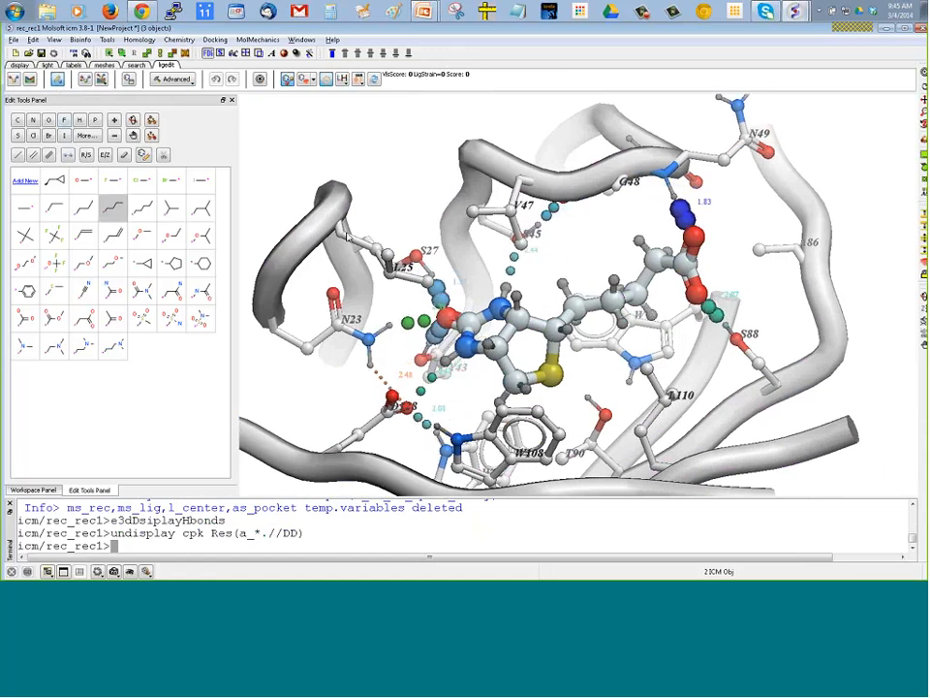
{"action": "left_click", "coordinate": [689, 241]}
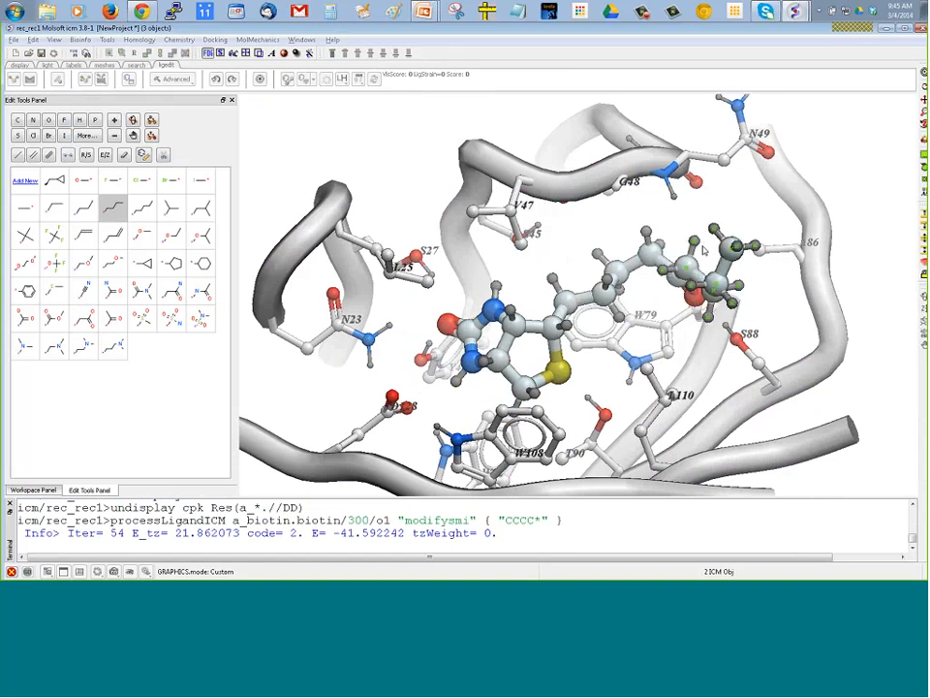
{"action": "left_click_drag", "start_coordinate": [704, 250], "coordinate": [528, 244]}
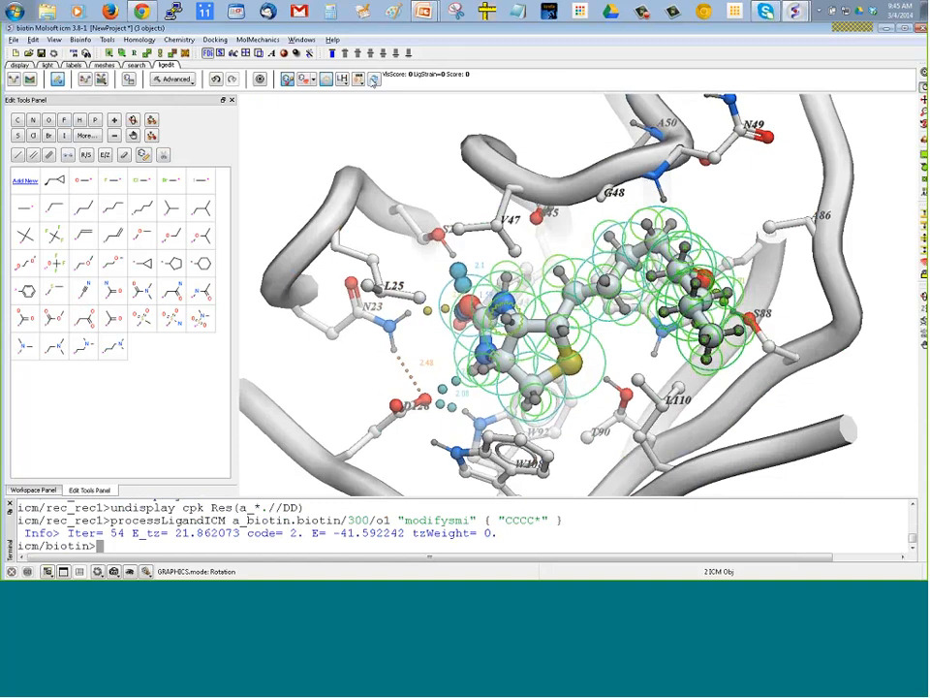
{"action": "left_click", "coordinate": [374, 80]}
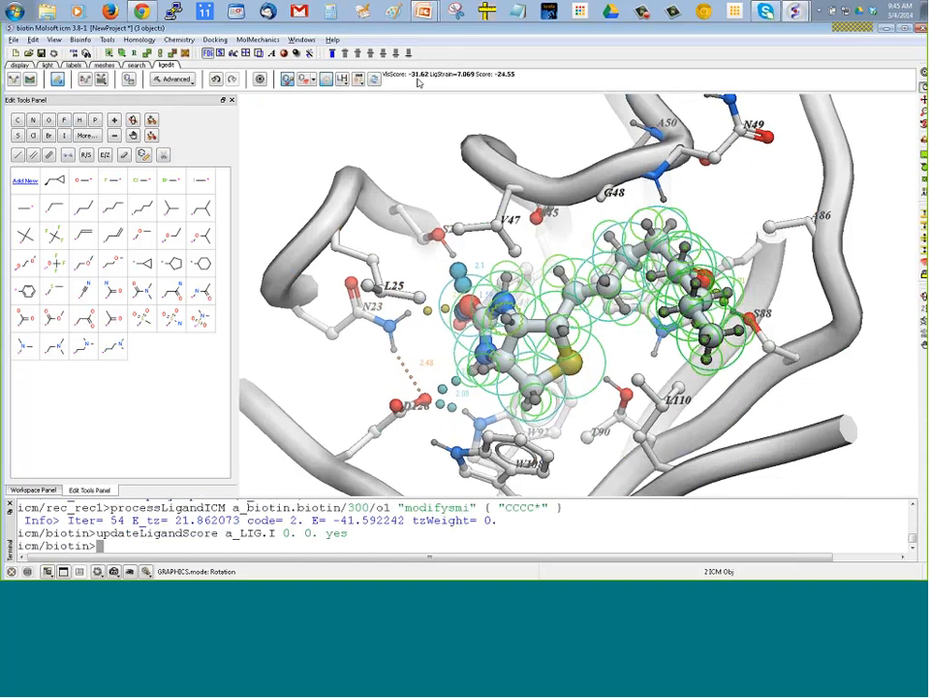
{"action": "mouse_move", "coordinate": [545, 270]}
{"action": "left_mouse_down"}
{"action": "mouse_move", "coordinate": [563, 277]}
{"action": "mouse_move", "coordinate": [510, 260]}
{"action": "mouse_move", "coordinate": [585, 275]}
{"action": "mouse_move", "coordinate": [534, 252]}
{"action": "mouse_move", "coordinate": [541, 262]}
{"action": "left_mouse_up"}
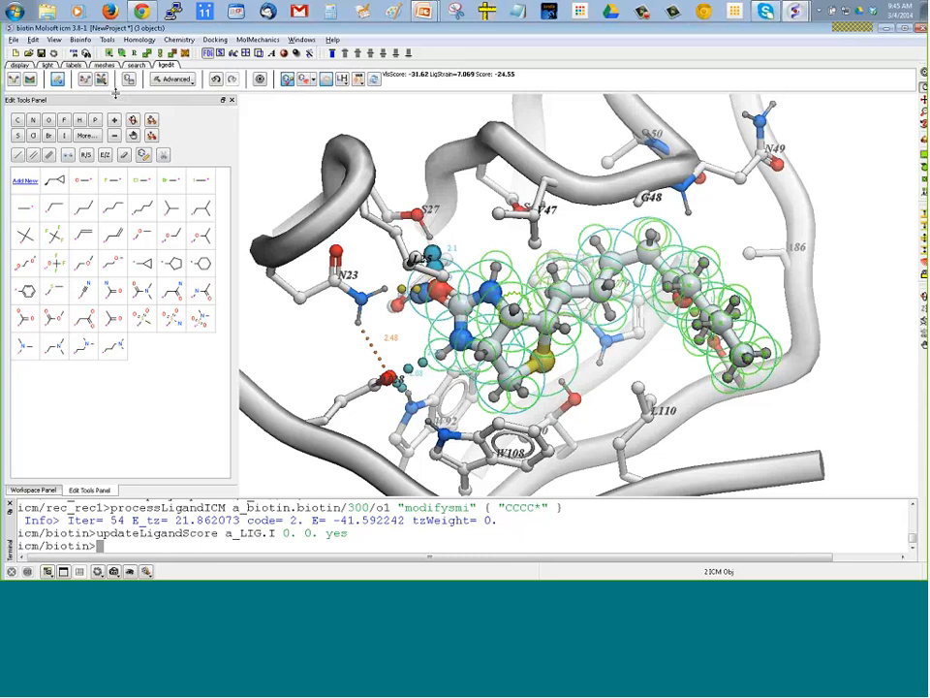
Switch to the protein_structure_webinar_2014 presentation in PowerPoint and show the closing "Any Questions?" slide
{"action": "left_click", "coordinate": [423, 11]}
{"action": "left_click", "coordinate": [388, 38]}
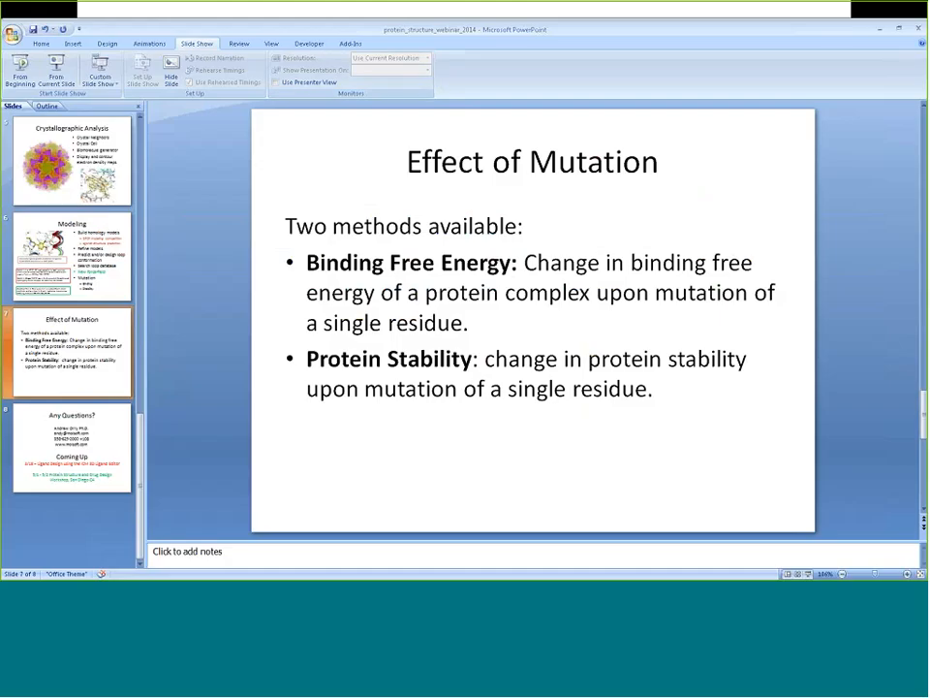
{"action": "scroll", "coordinate": [491, 330], "scroll_direction": "down", "scroll_amount": 1}
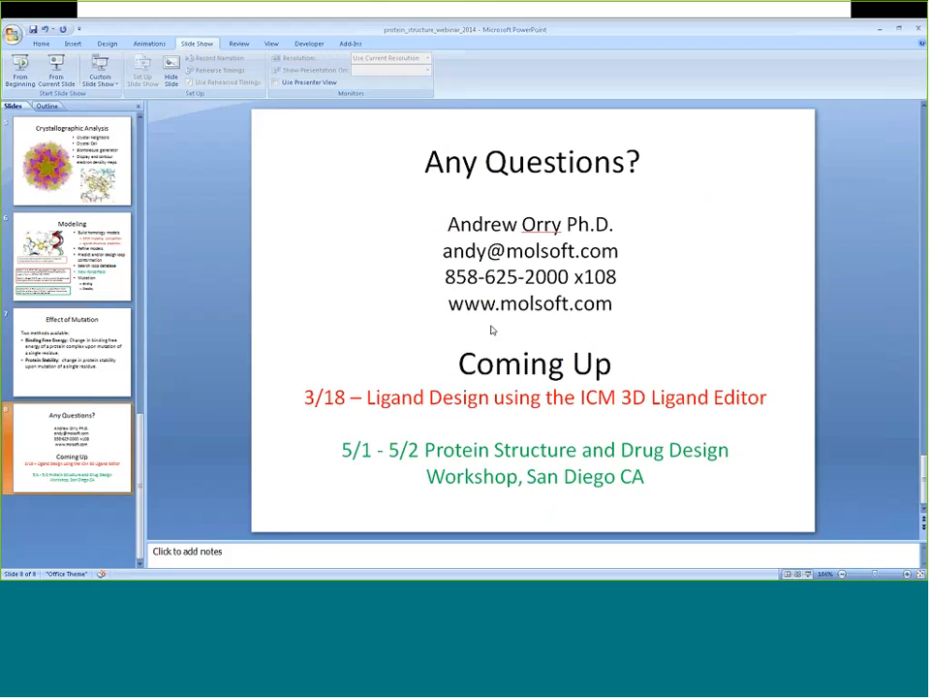